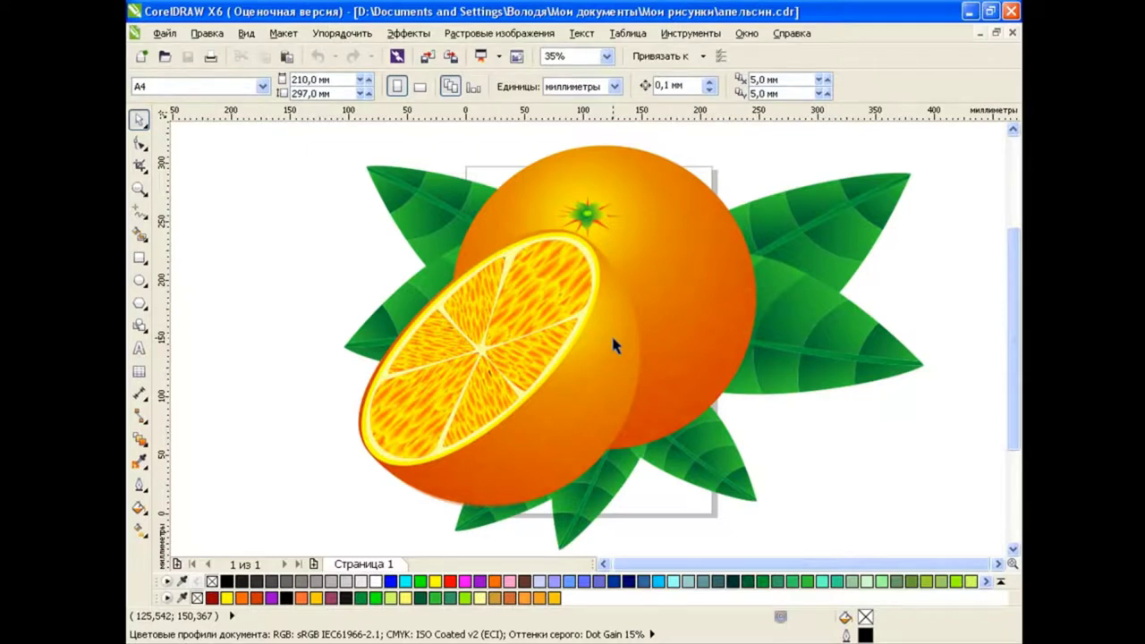
Step: Clear the finished illustration and draw a large circle on the page
key("Delete")
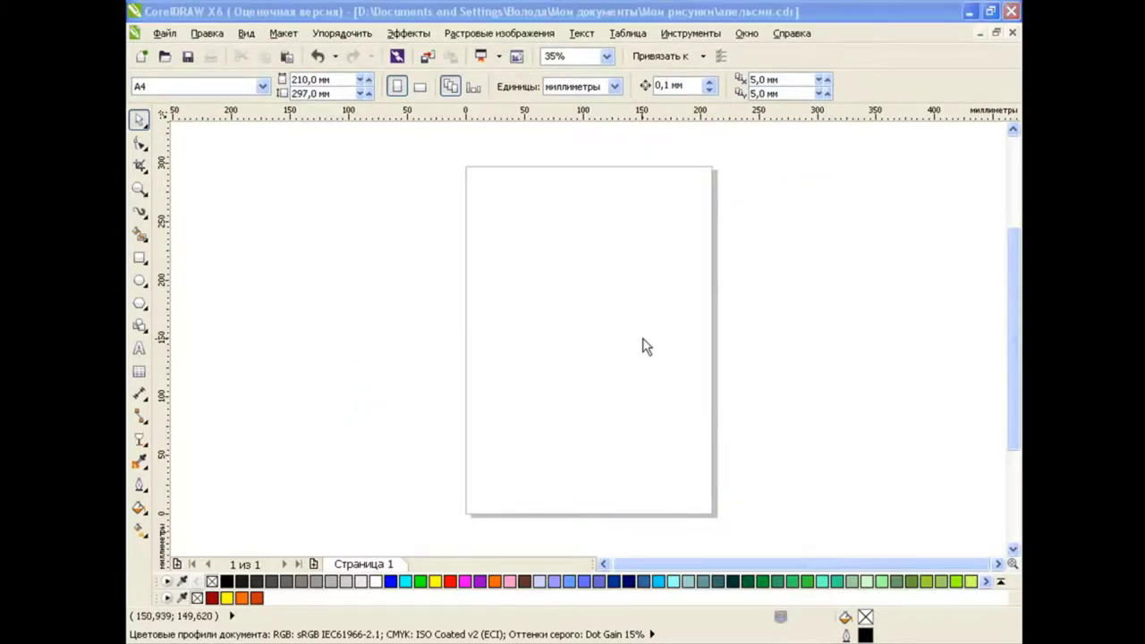
left_click(140, 279)
left_click(199, 281)
left_click_drag(404, 182, 721, 492)
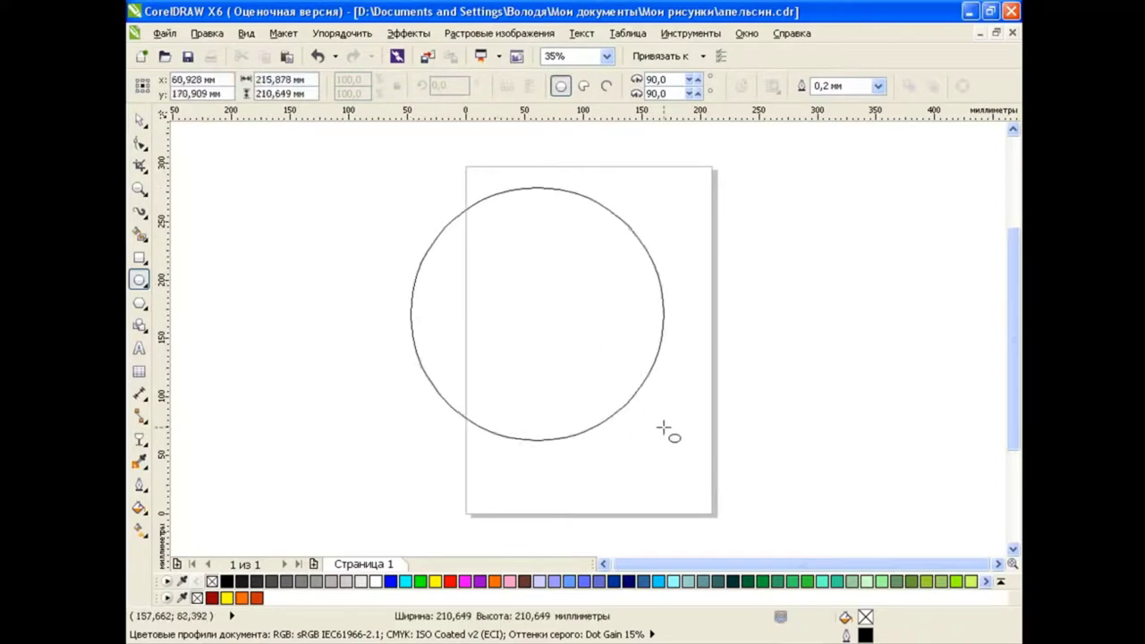
Step: Fill the circle with a radial fountain fill from brick red to yellow
left_click(140, 508)
left_click(205, 526)
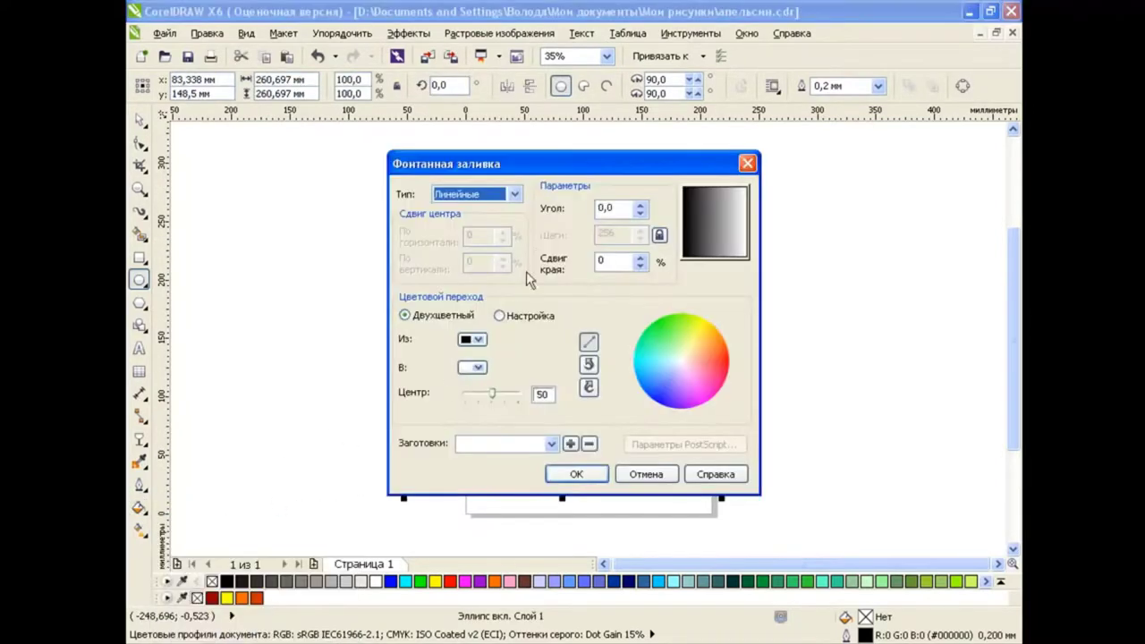
left_click(514, 195)
left_click(497, 225)
left_click(472, 339)
scroll(510, 420, "down", 3)
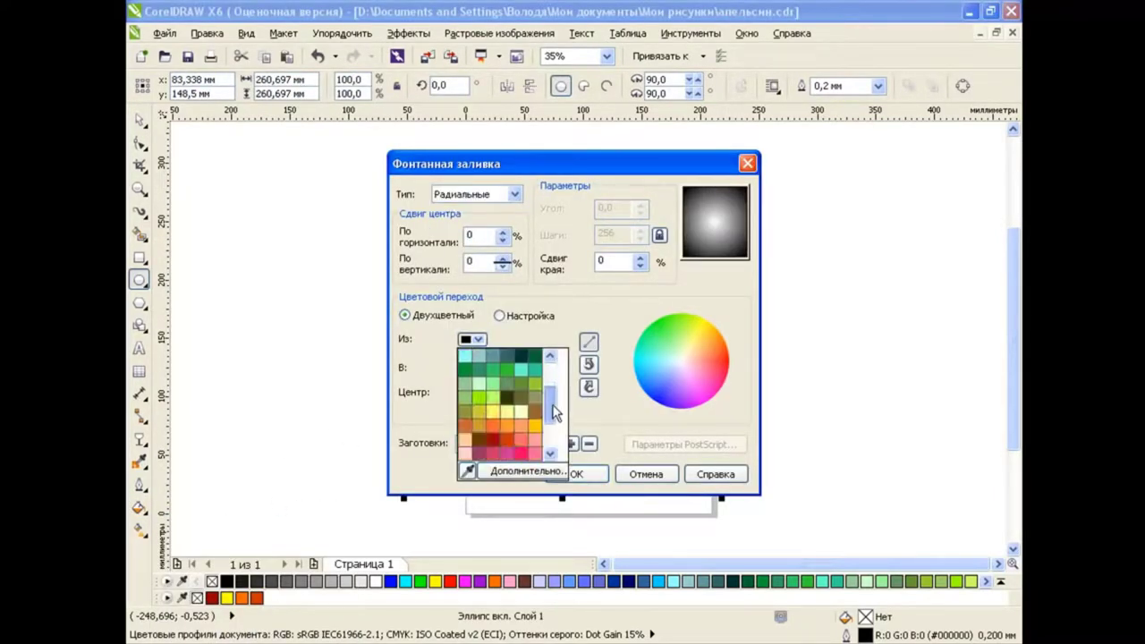
left_click(508, 438)
left_click(474, 368)
left_click(493, 412)
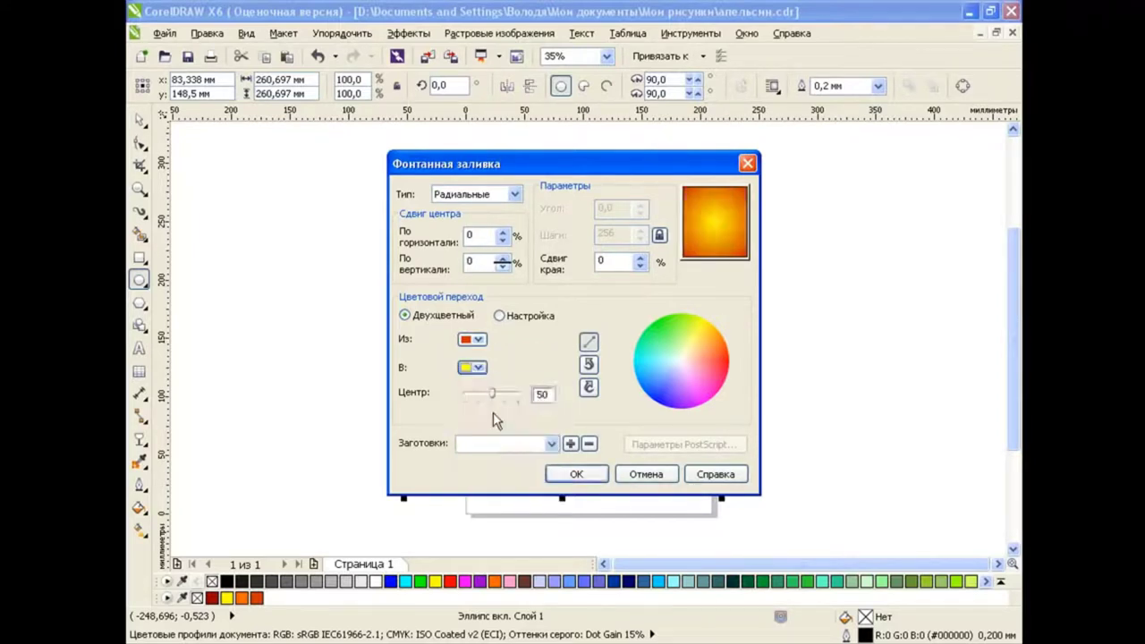
left_click(576, 473)
Step: Move the gradient centre upper-left, pull its edge inward, and set midpoint to 63
key("g")
left_click_drag(562, 340, 546, 266)
mouse_move(715, 340)
left_mouse_down()
mouse_move(617, 335)
mouse_move(629, 346)
left_mouse_up()
left_click_drag(587, 309, 565, 281)
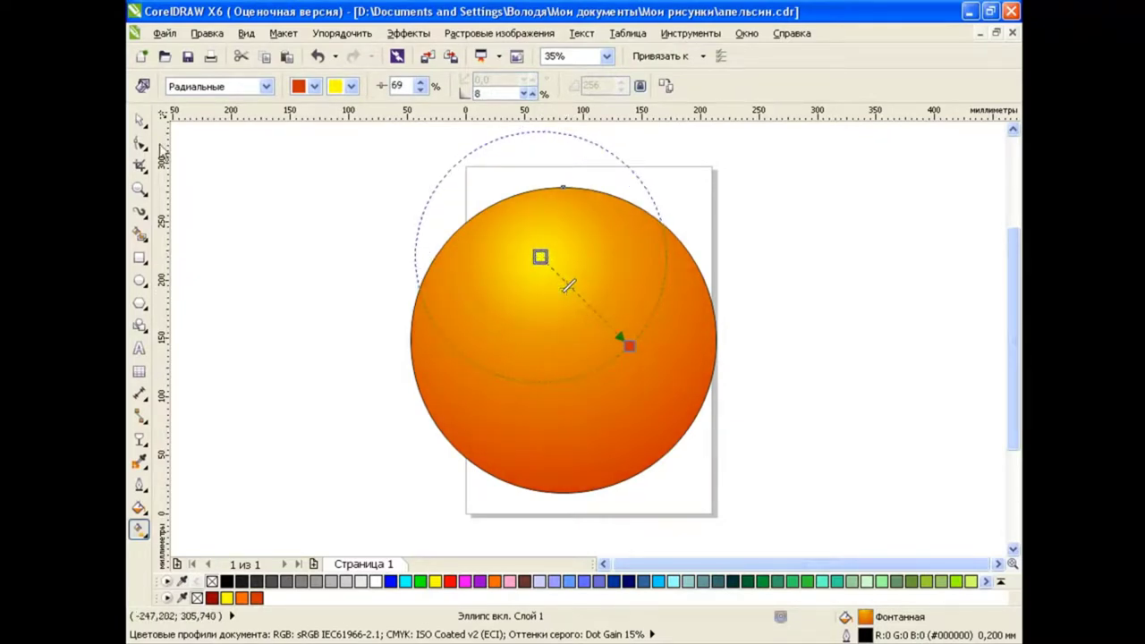
key("space")
left_click(288, 303)
left_click(540, 314)
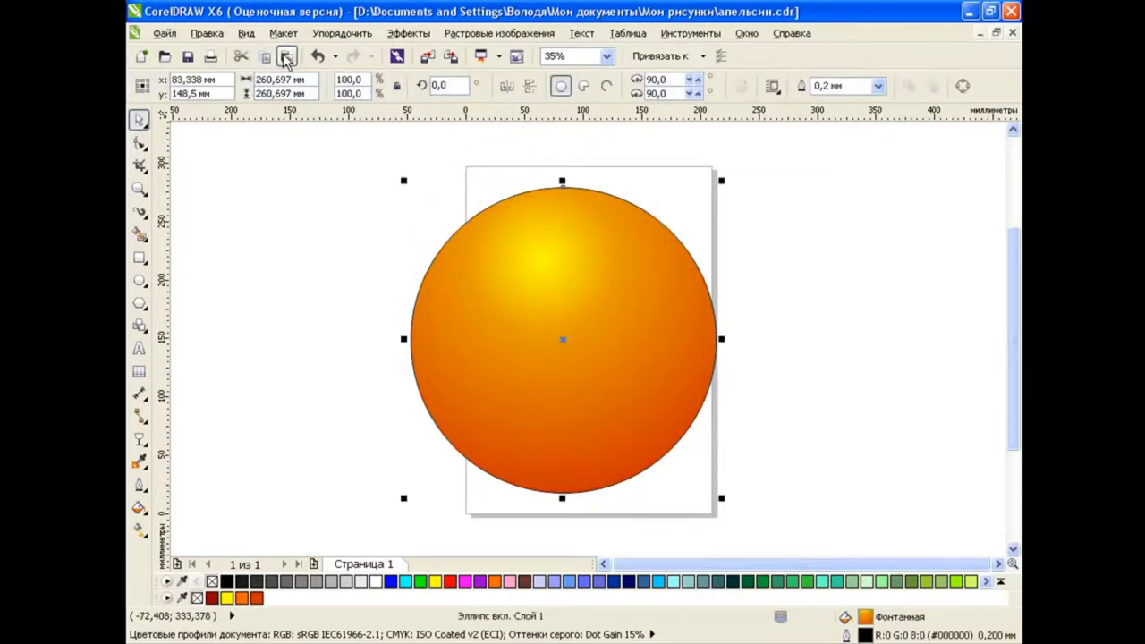
Step: Apply the Шляпки гвоздей texture fill with an orange-red background and yellow second colour
left_click(138, 507)
left_click(224, 564)
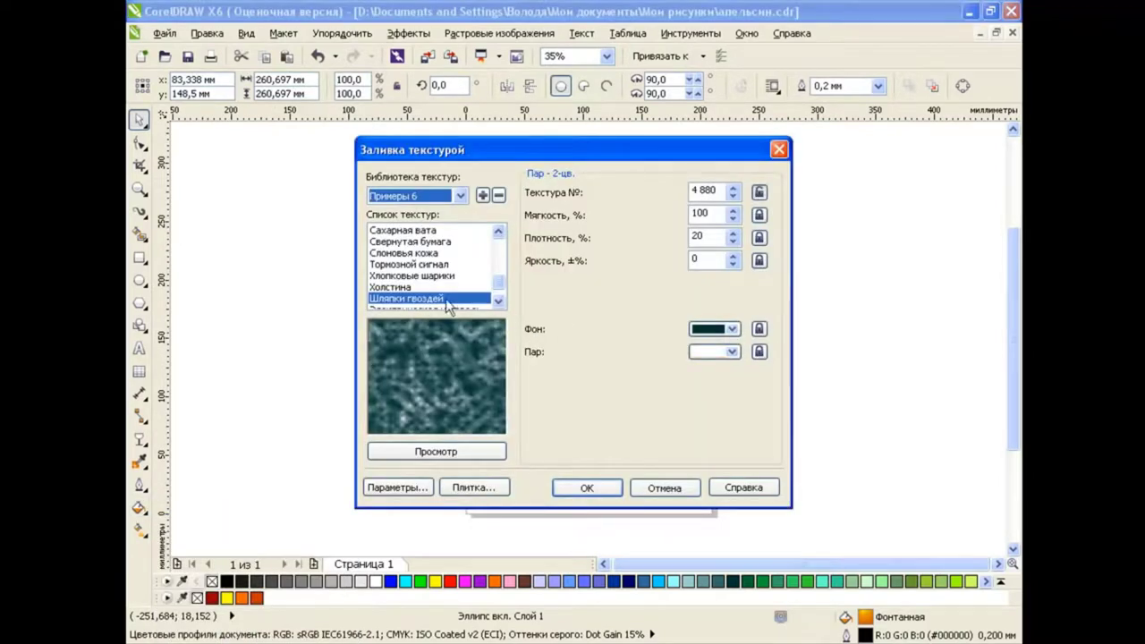
scroll(483, 301, "down", 1)
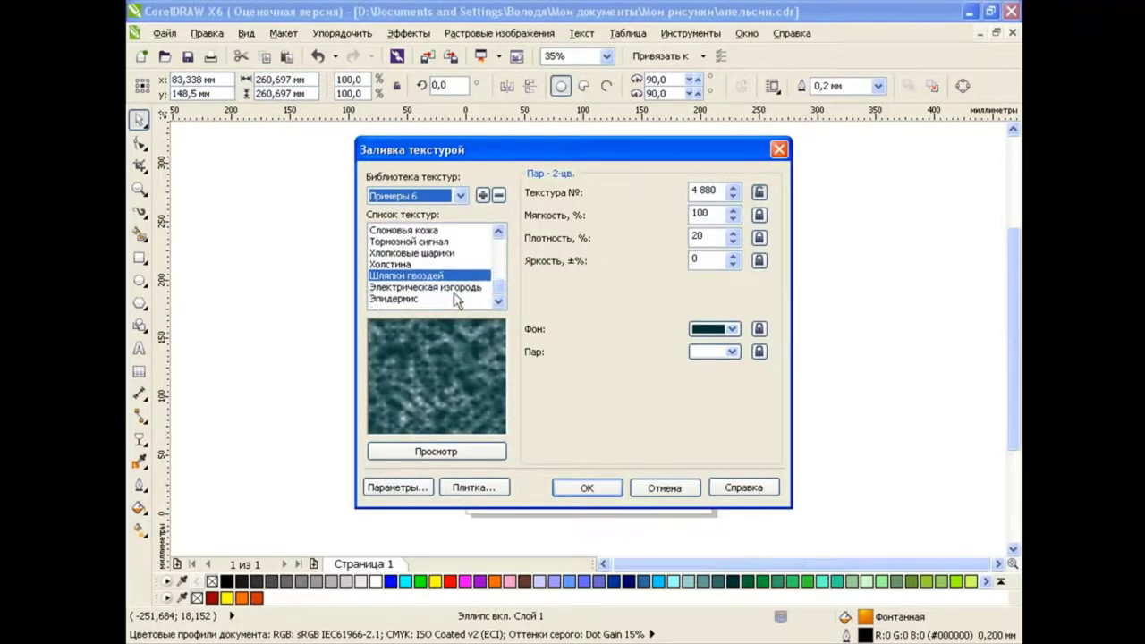
left_click(415, 300)
left_click(449, 276)
left_click(729, 328)
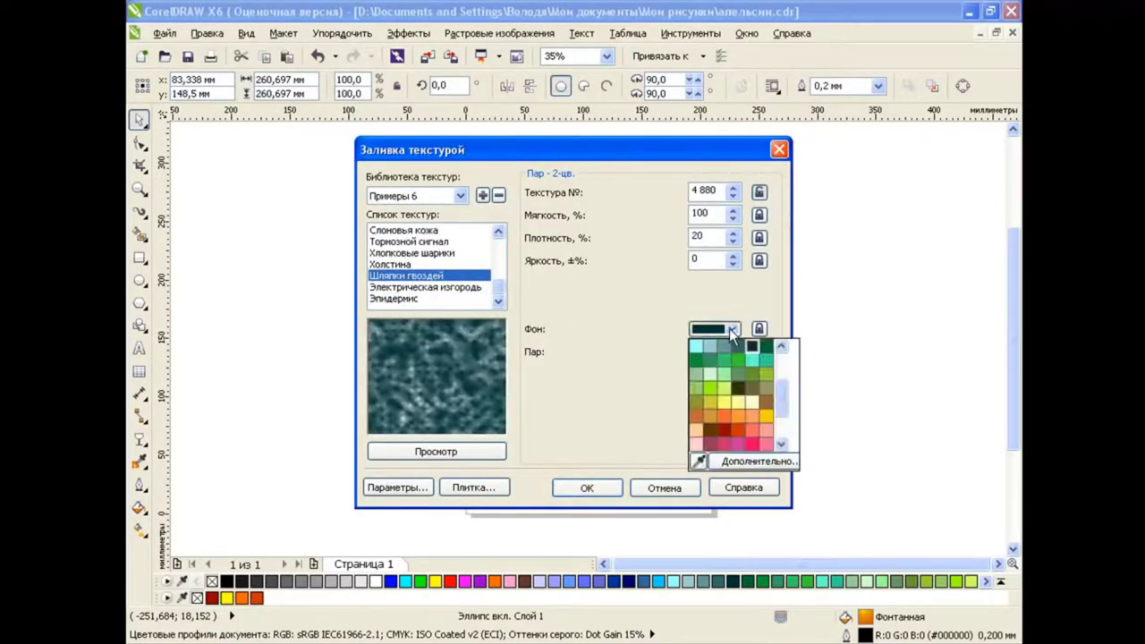
left_click(752, 347)
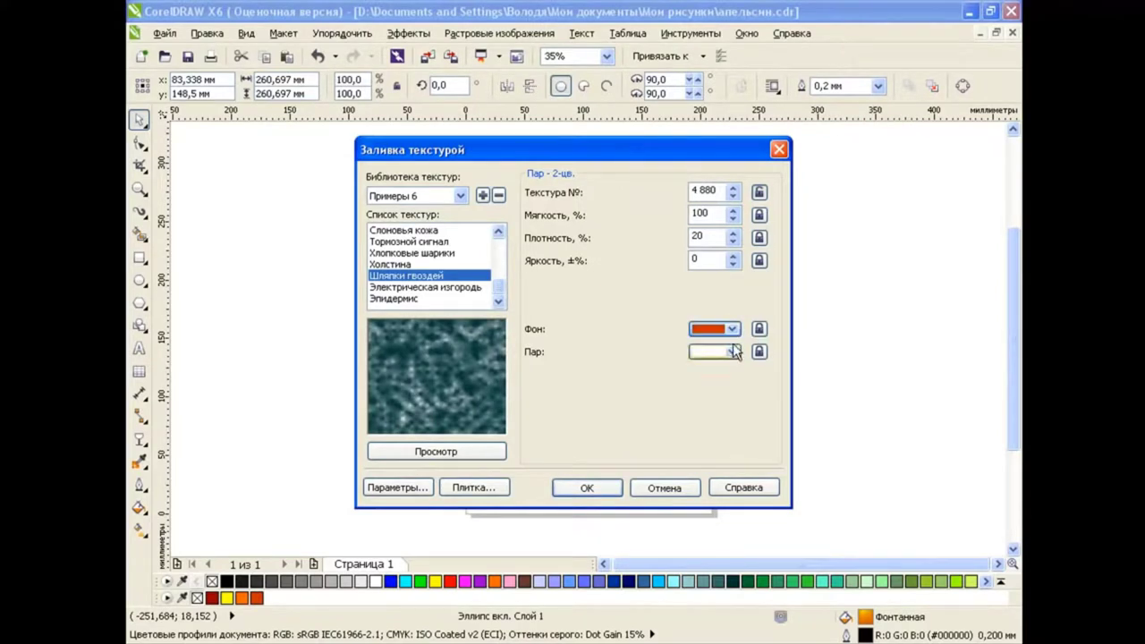
left_click(725, 393)
left_click(479, 453)
left_click(587, 487)
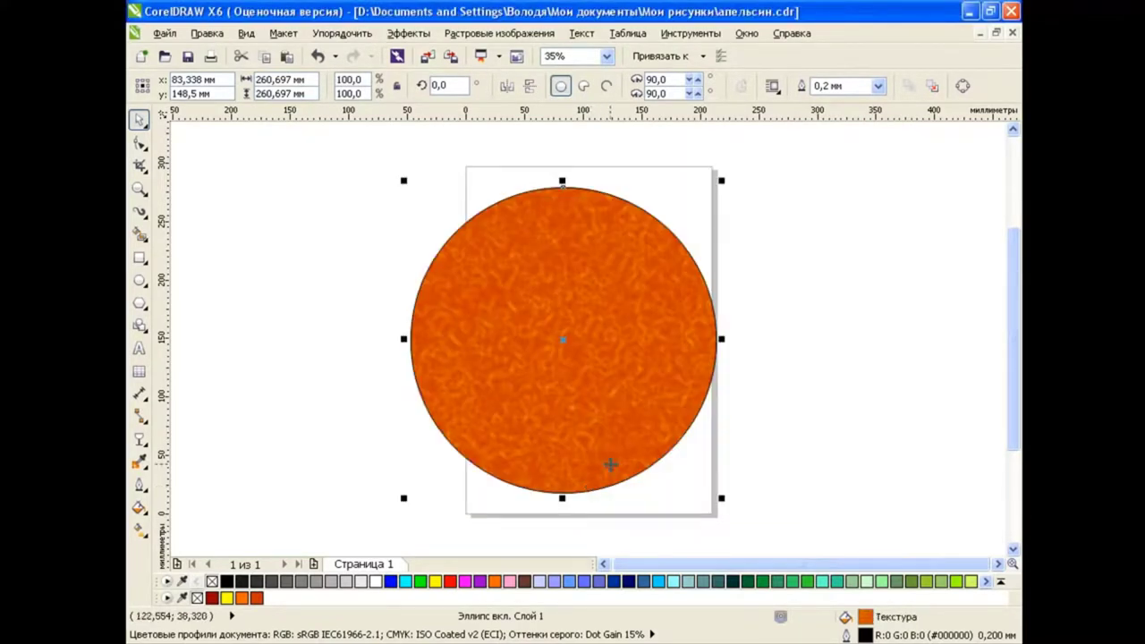
Step: Scale the texture tiles smaller, both narrower and shorter
left_click(139, 508)
left_click(138, 529)
left_click_drag(716, 340, 671, 341)
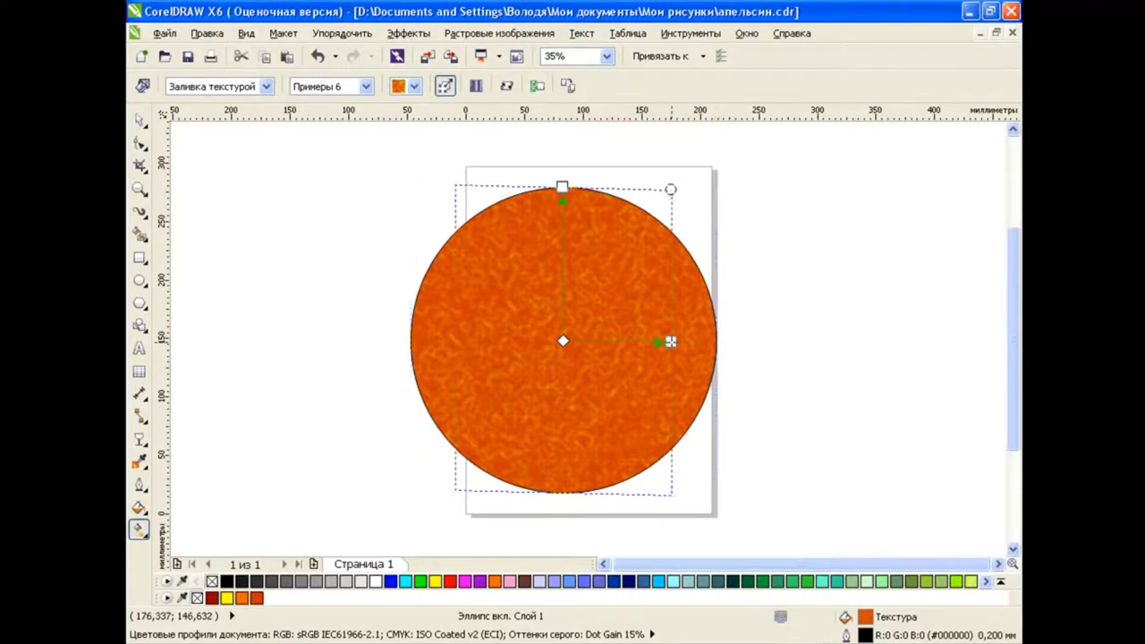
left_click_drag(561, 187, 562, 223)
key("space")
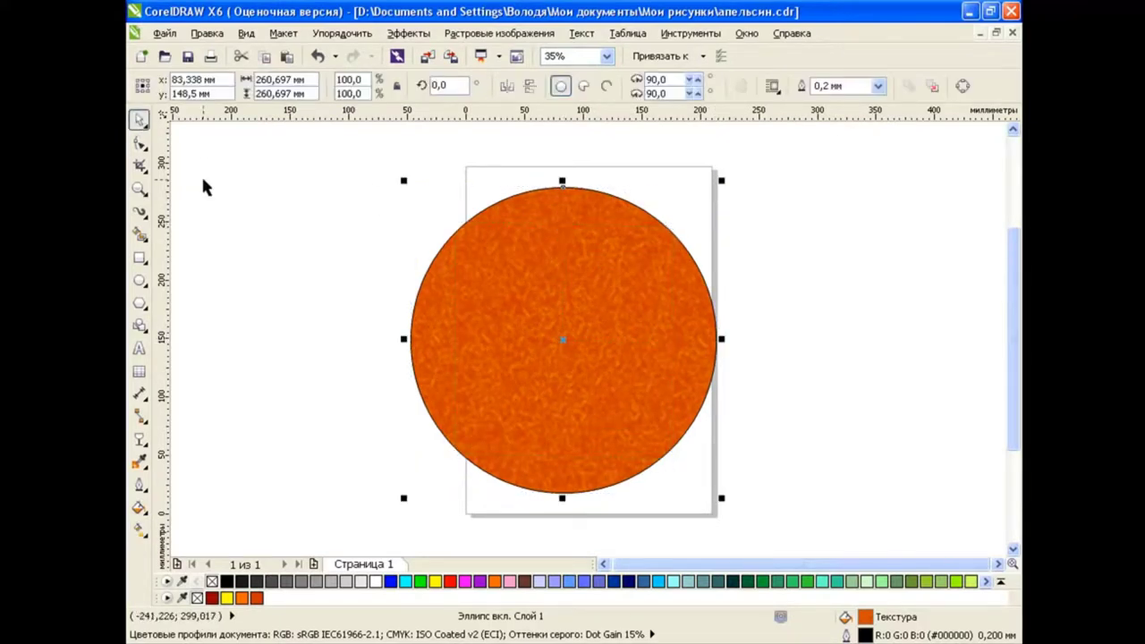
Step: Give the textured circle a Радиальные transparency centred on the highlight, widening toward the lower right
left_click(139, 439)
left_click(209, 552)
left_click(247, 86)
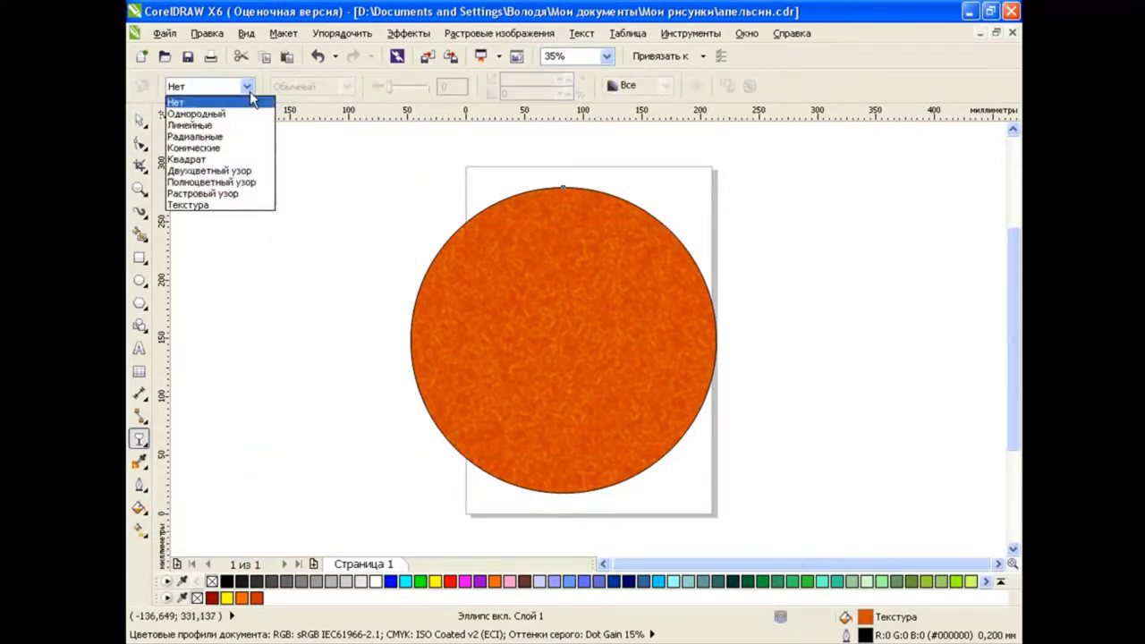
left_click(197, 140)
left_click_drag(562, 340, 540, 265)
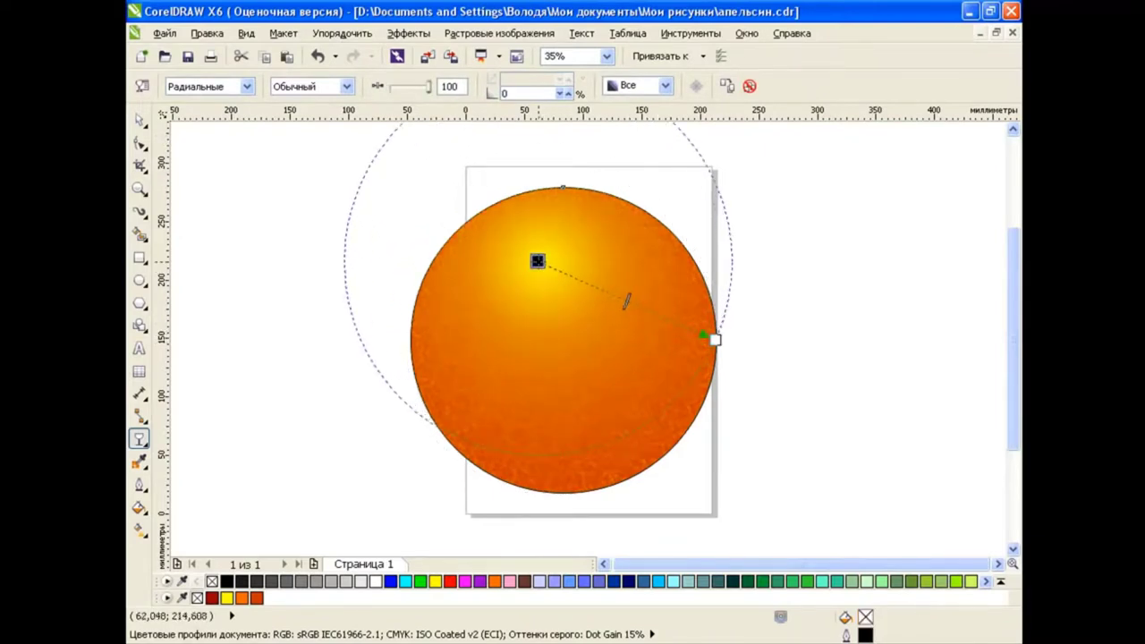
left_click_drag(715, 339, 655, 458)
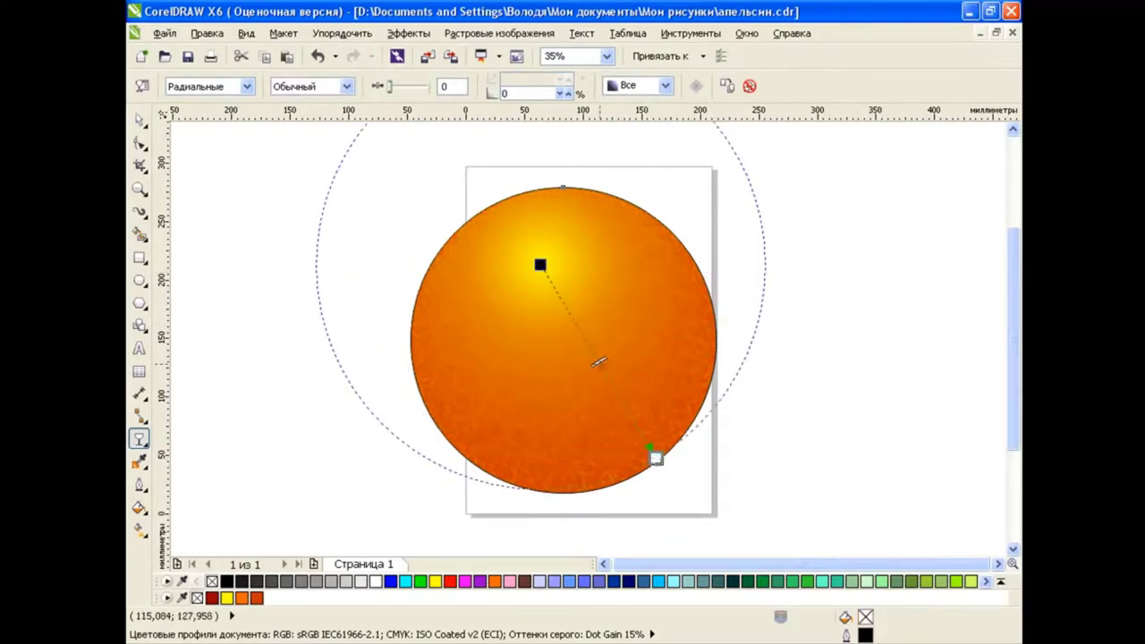
left_click_drag(598, 361, 622, 402)
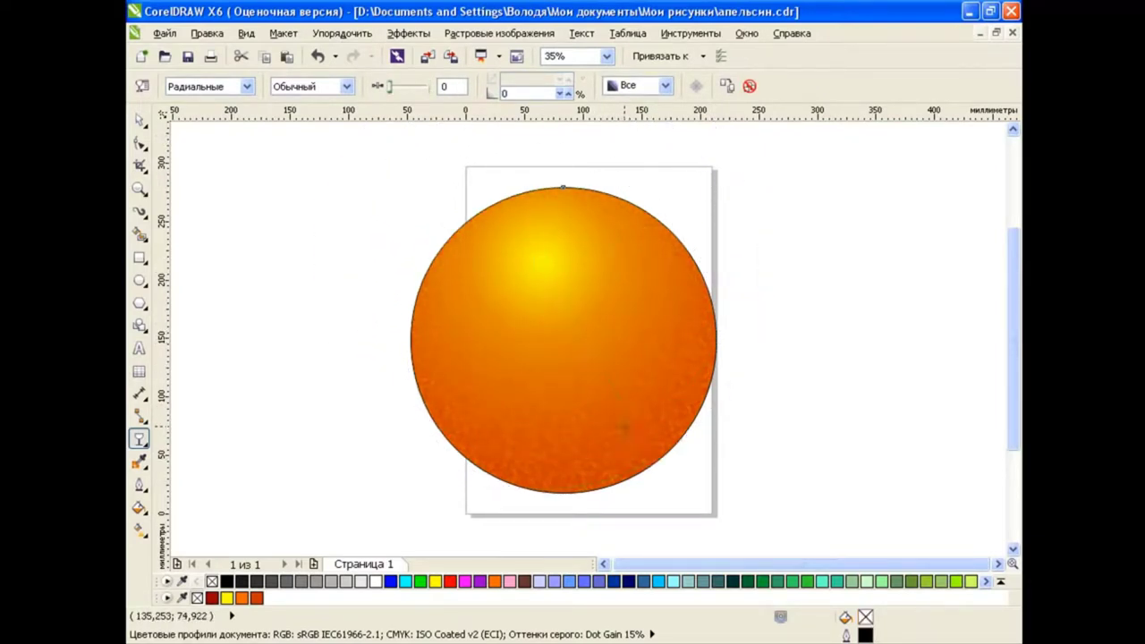
key("ctrl+z")
key("ctrl+shift+z")
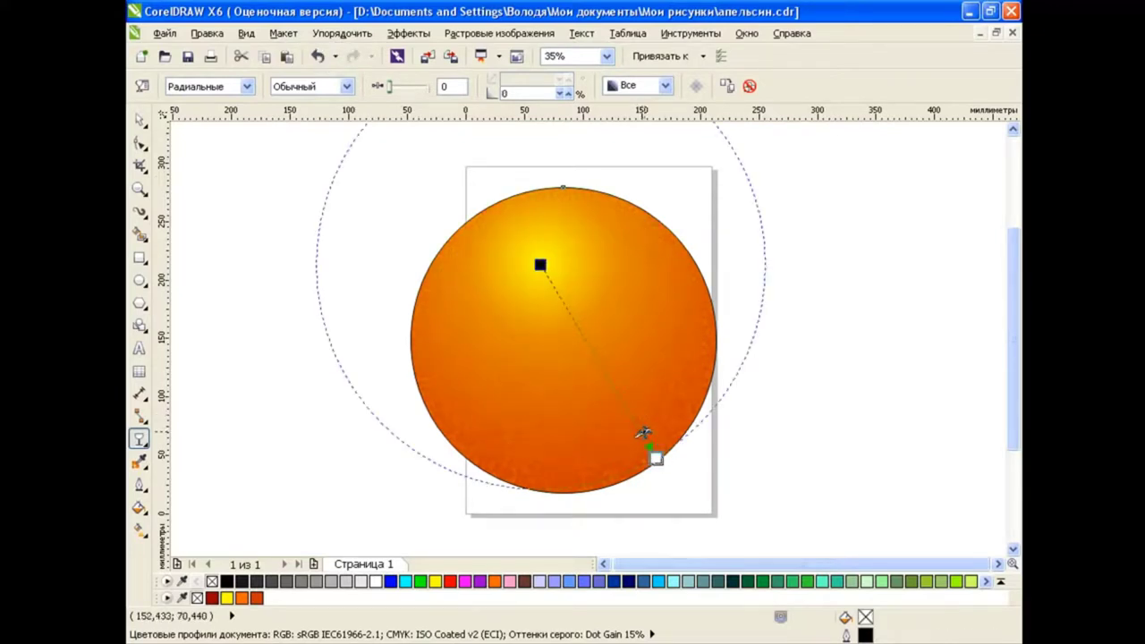
left_click_drag(655, 458, 678, 499)
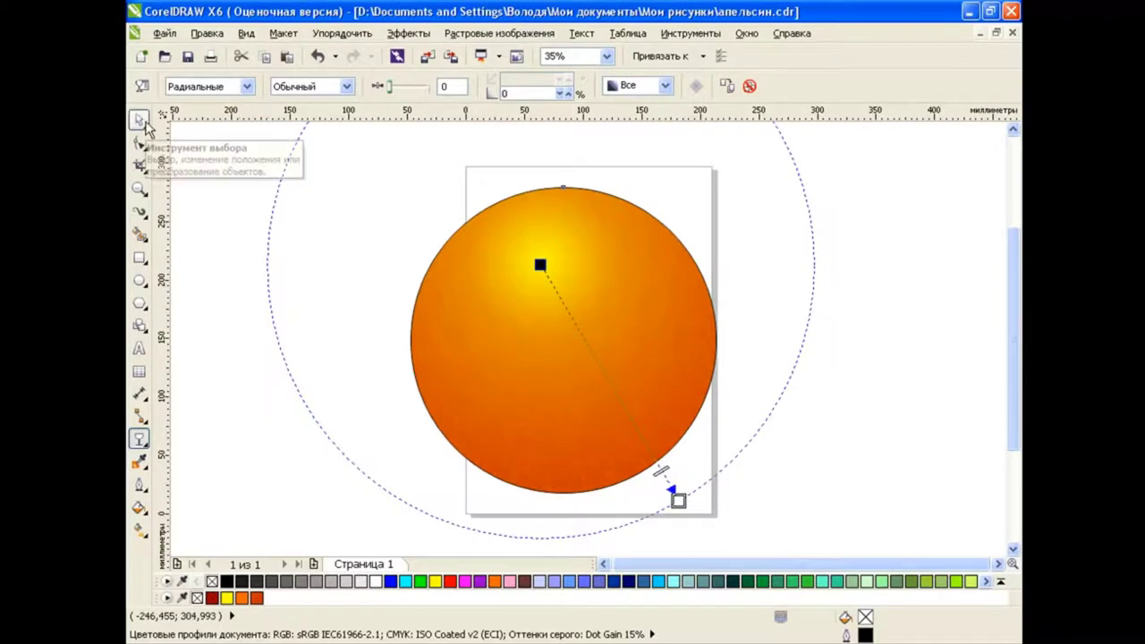
left_click(139, 119)
Step: Marquee-select both stacked circles and group them
left_click(288, 385)
scroll(738, 365, "up", 1)
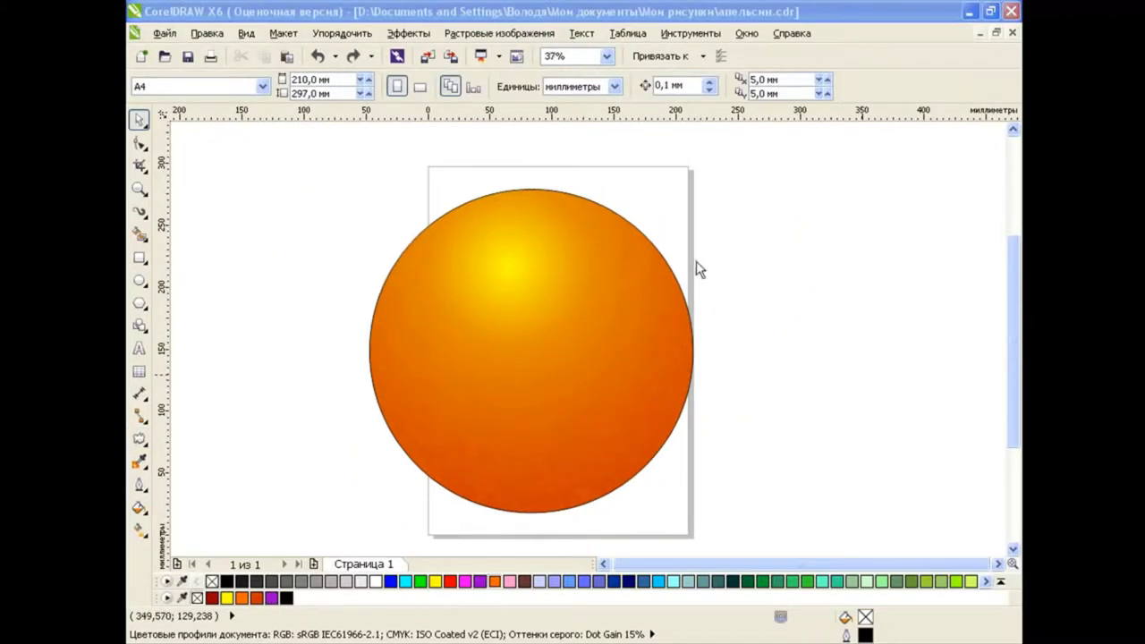
left_click_drag(323, 185, 748, 528)
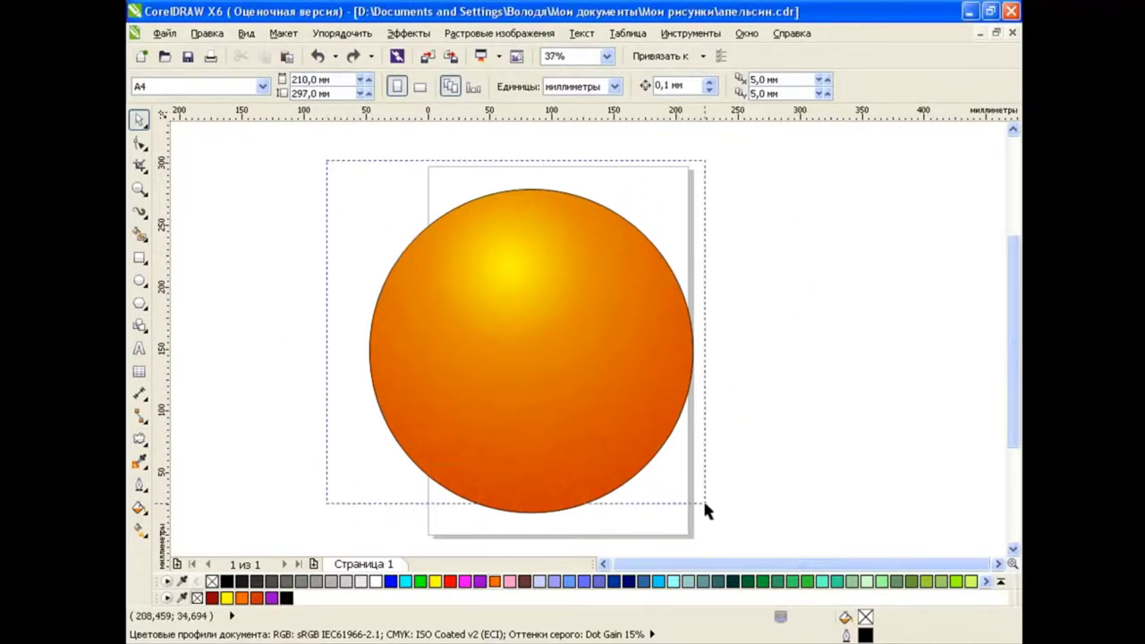
left_click(591, 85)
scroll(627, 352, "right", 2)
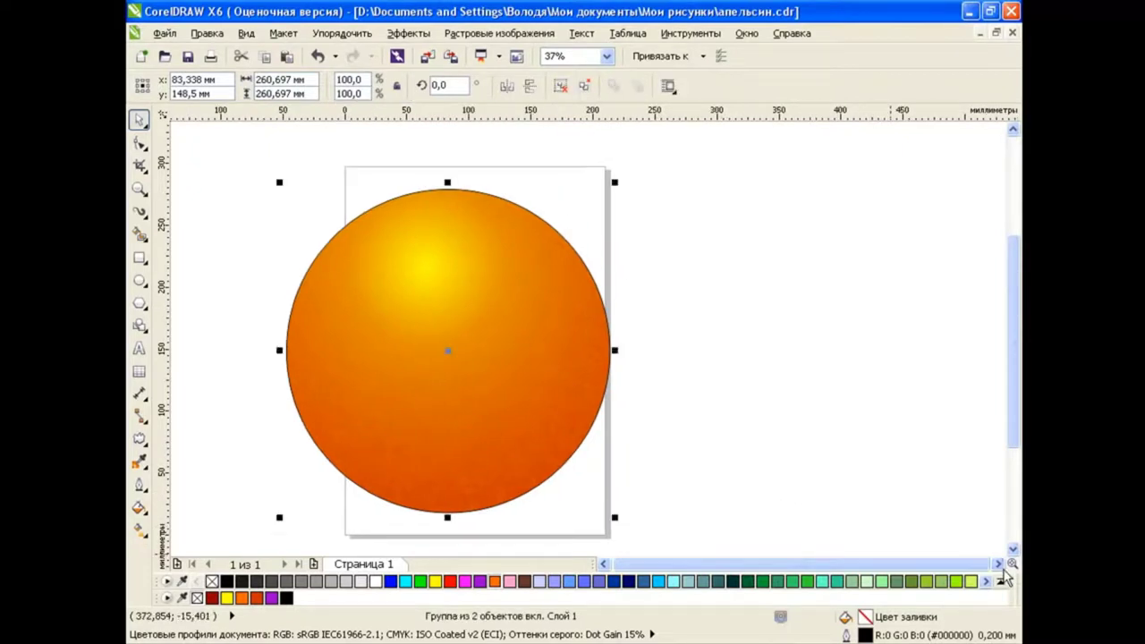
scroll(626, 352, "right", 3)
Step: Draw an oval to the right of the orange and select its nodes
left_click(627, 352)
left_click(138, 280)
left_click_drag(514, 238, 677, 370)
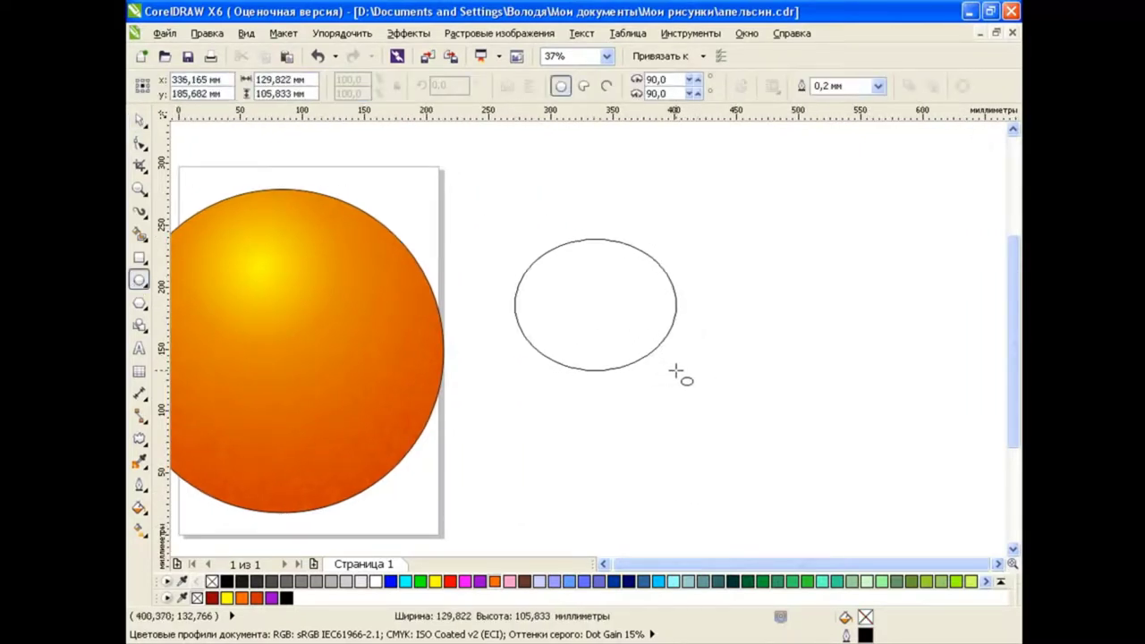
left_click(138, 143)
right_click(566, 241)
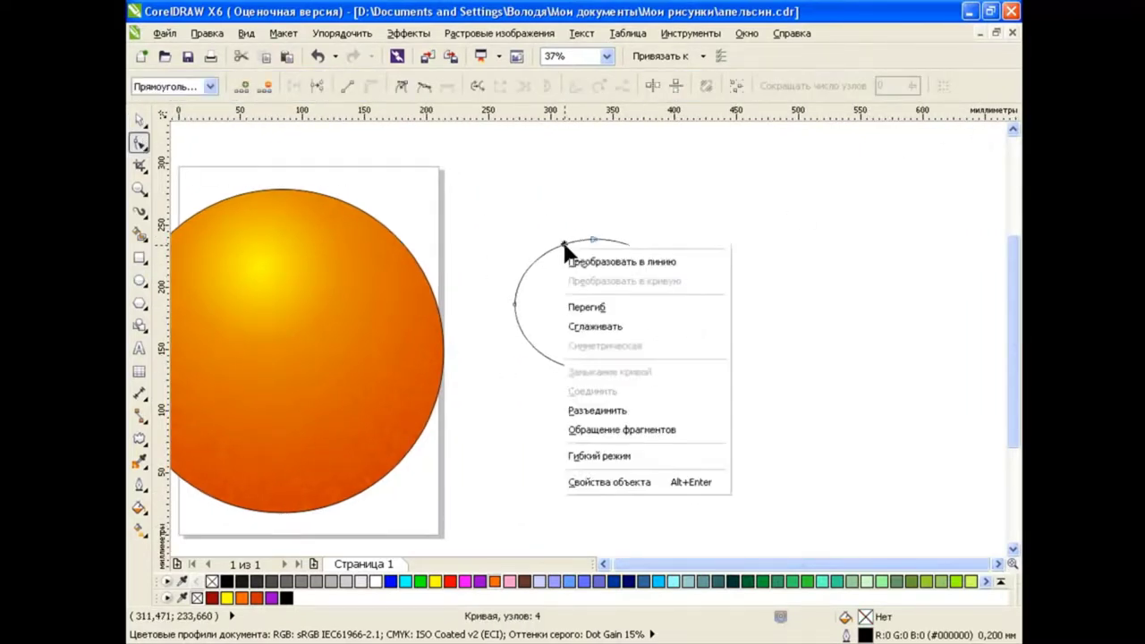
left_click(533, 259)
Step: Add extra nodes around the oval's top-left, lower-left and bottom edges
right_click(534, 267)
left_click(534, 266)
right_click(534, 265)
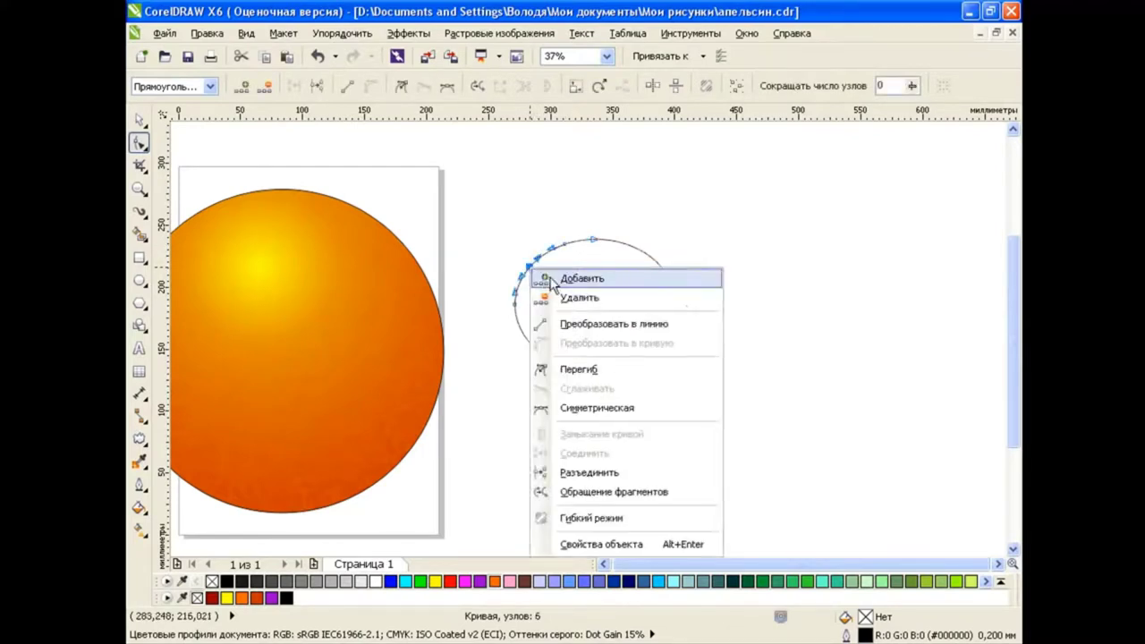
left_click(528, 342)
right_click(530, 341)
left_click(562, 351)
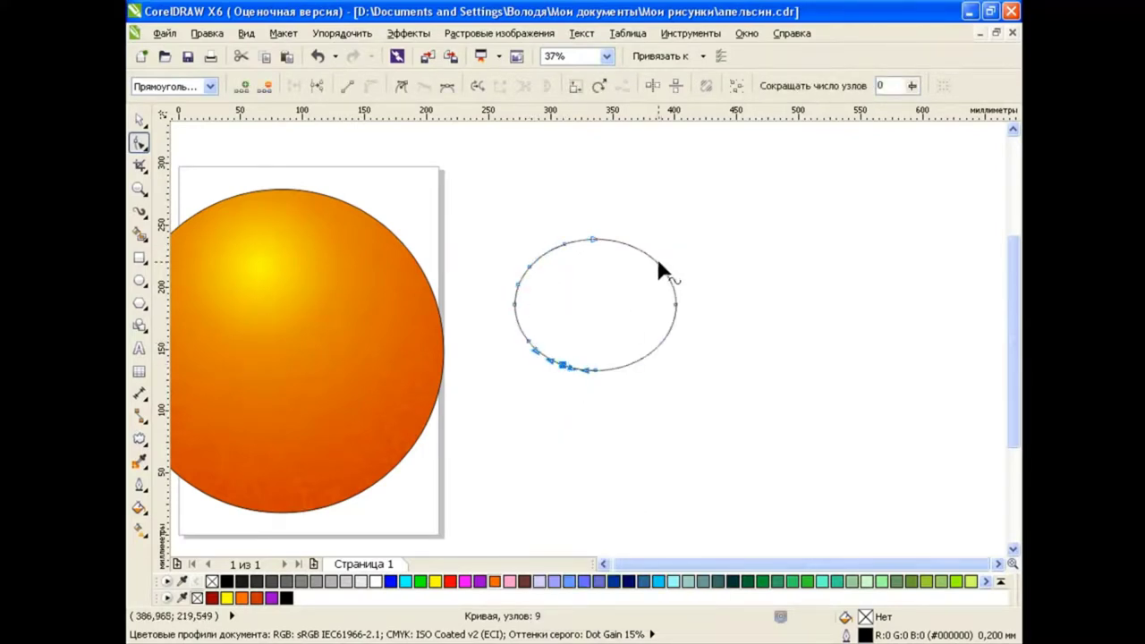
left_click(658, 260)
left_click(653, 351)
Step: Distort the oval into a spiky star shape
left_click(138, 119)
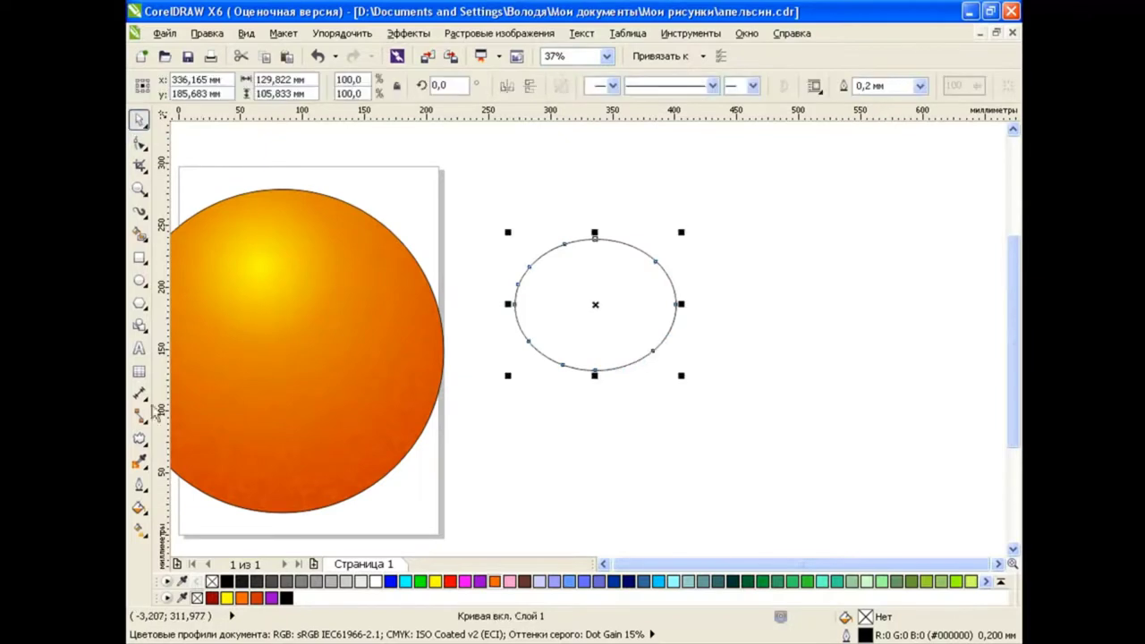
left_click(140, 439)
left_click(226, 479)
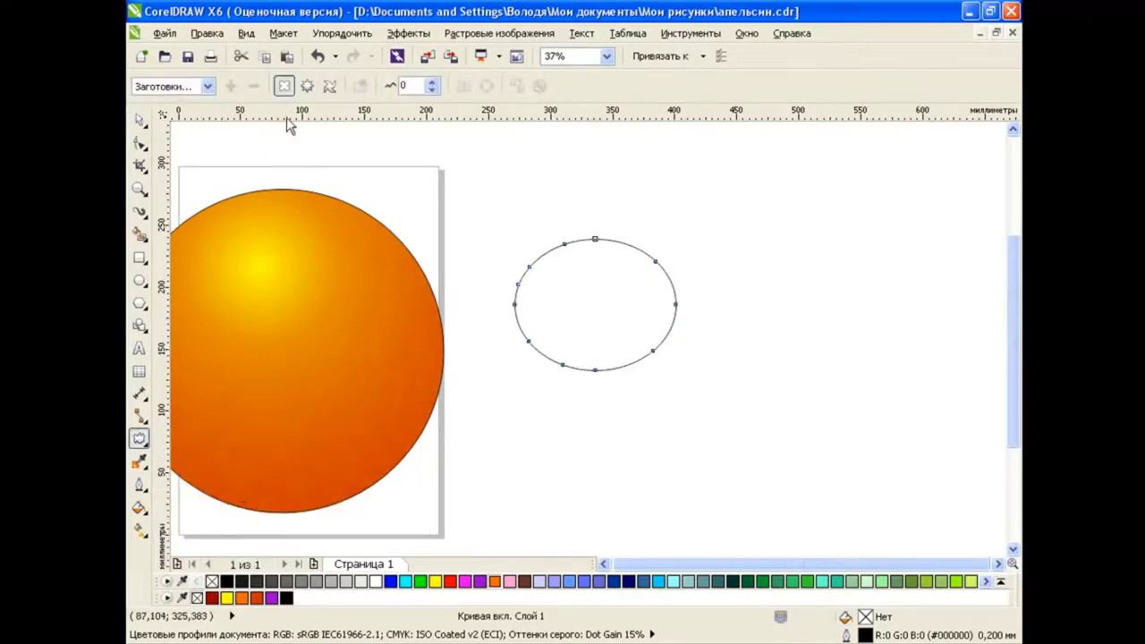
left_click_drag(586, 300, 631, 300)
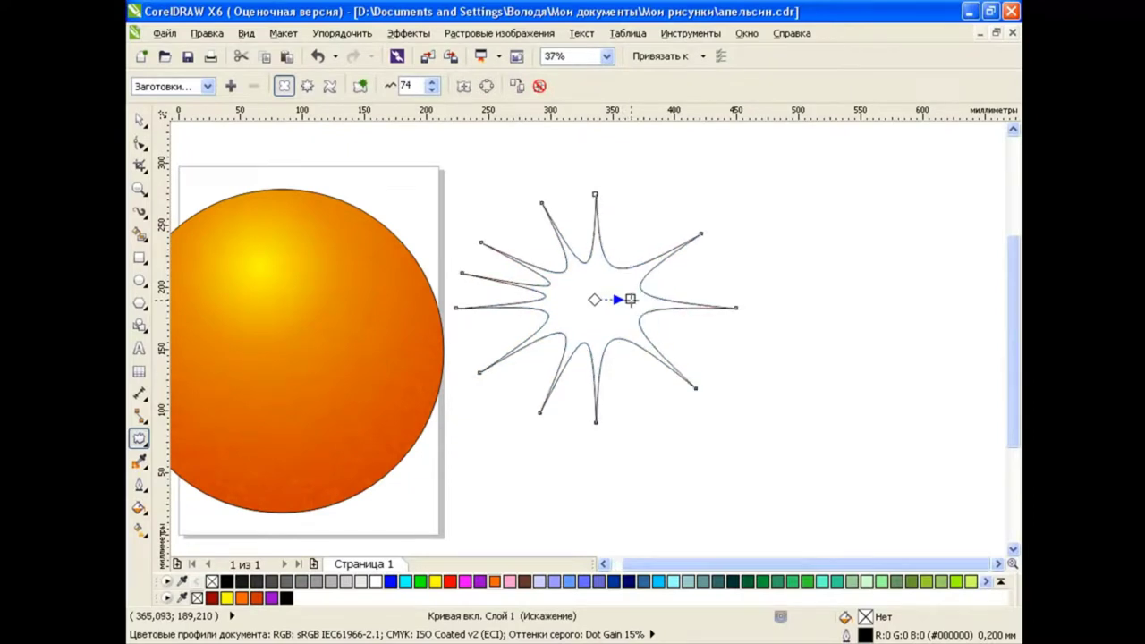
Step: Squash and shrink the star, then place it on the top of the orange
left_click(139, 119)
left_click(597, 422)
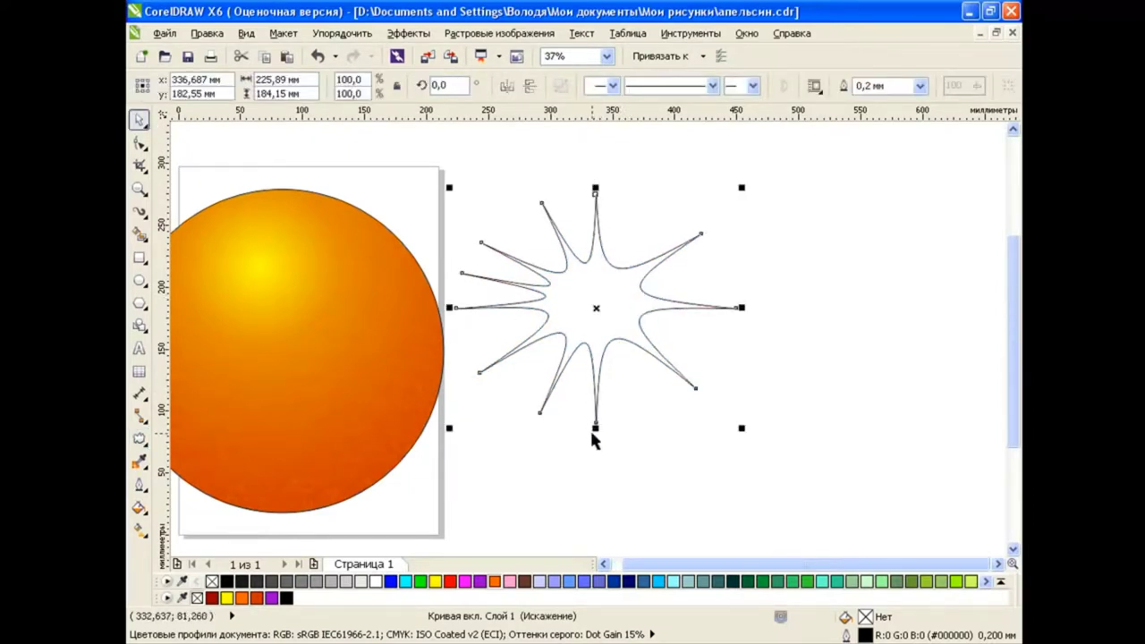
left_click_drag(598, 428, 598, 372)
left_click(596, 281)
left_click(639, 287)
mouse_move(741, 372)
left_mouse_down()
mouse_move(734, 328)
mouse_move(577, 271)
left_mouse_up()
left_click(604, 564)
left_click_drag(756, 226, 508, 261)
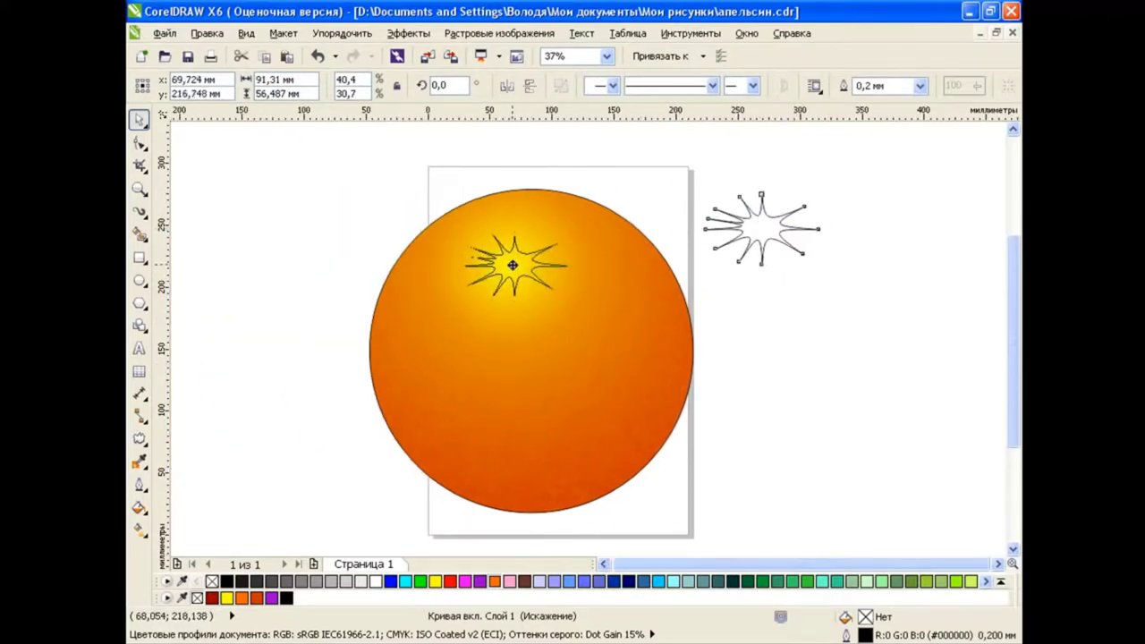
left_click_drag(576, 305, 549, 286)
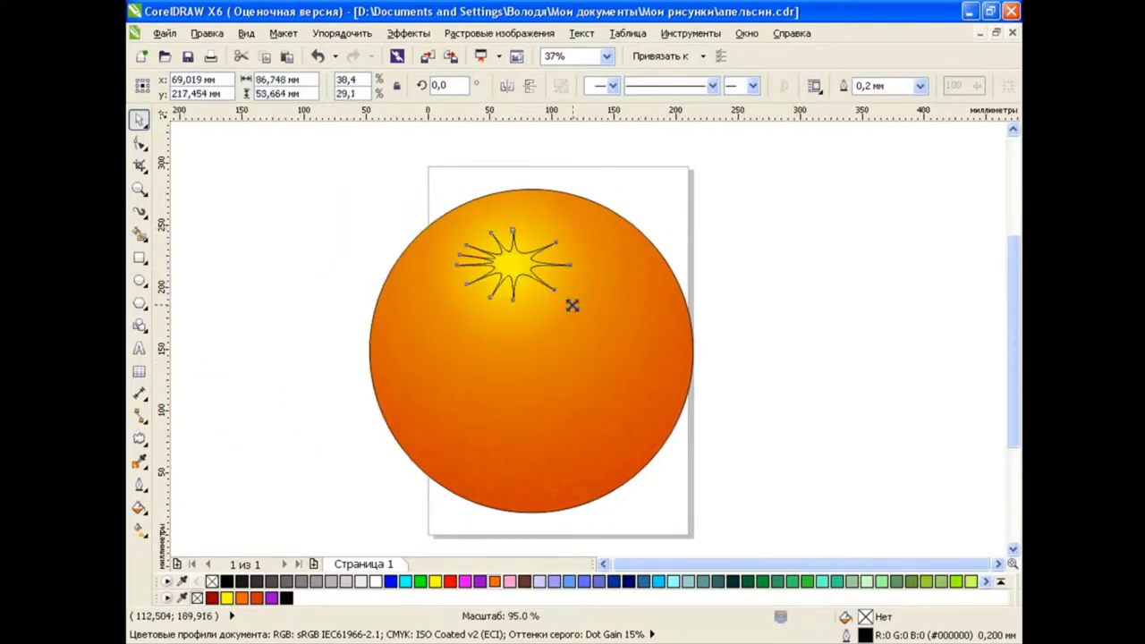
left_click(727, 255)
scroll(513, 281, "up", 1)
Step: Fill the star with a radial fountain fill from red-orange to orange
left_click(517, 274)
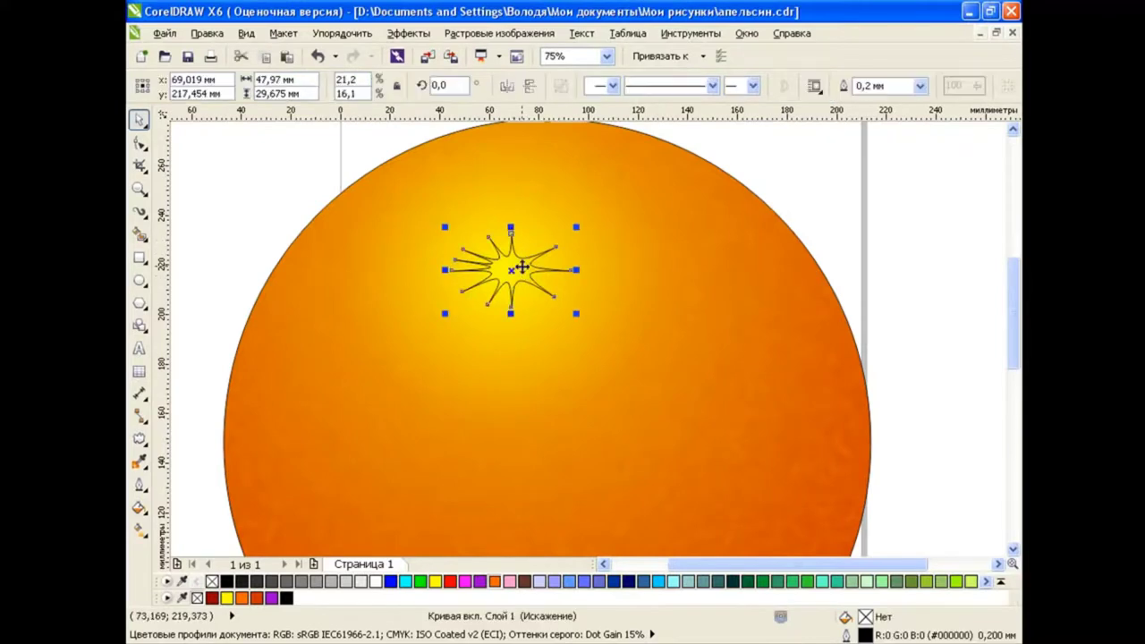
left_click(139, 511)
left_click(235, 536)
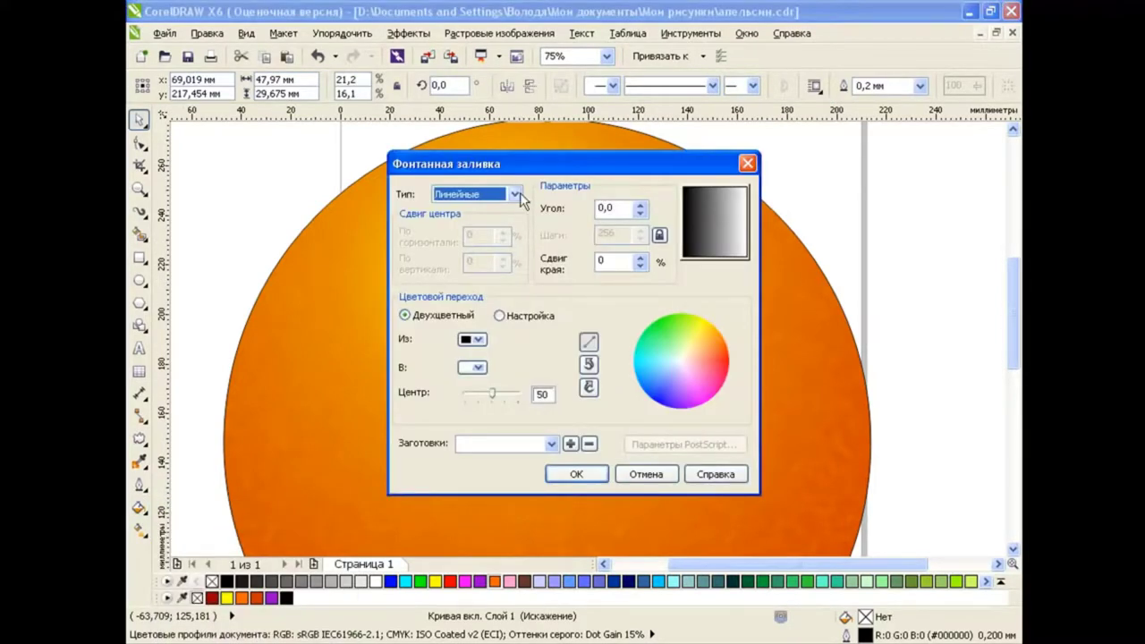
left_click(515, 194)
left_click(499, 220)
left_click(478, 340)
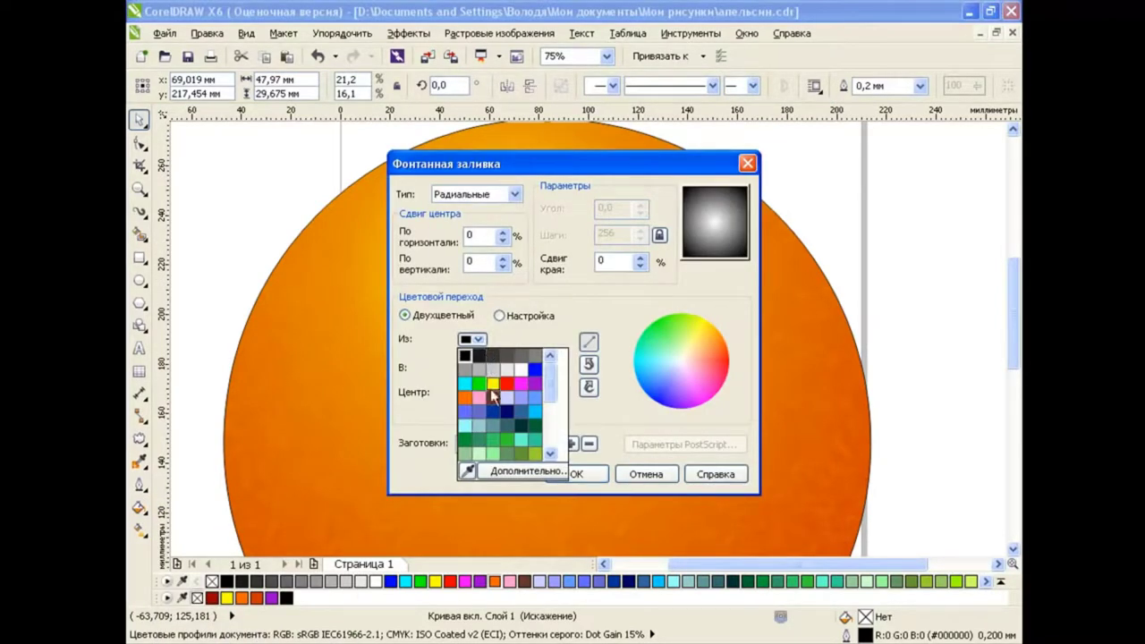
left_click(464, 397)
left_click(473, 367)
left_click(464, 424)
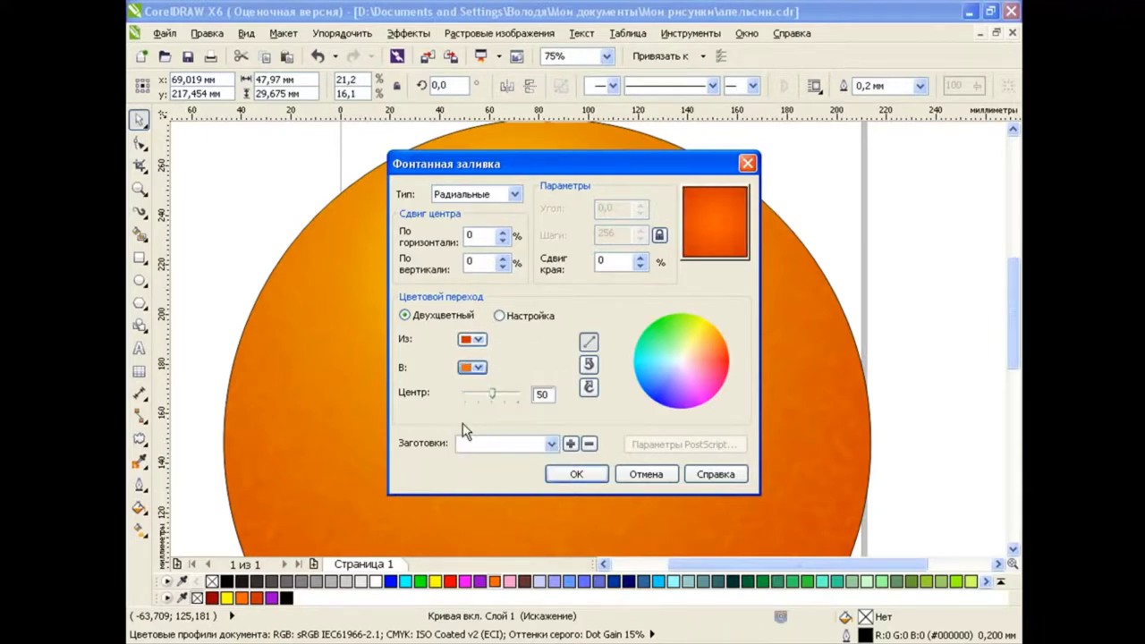
left_click(576, 474)
key("g")
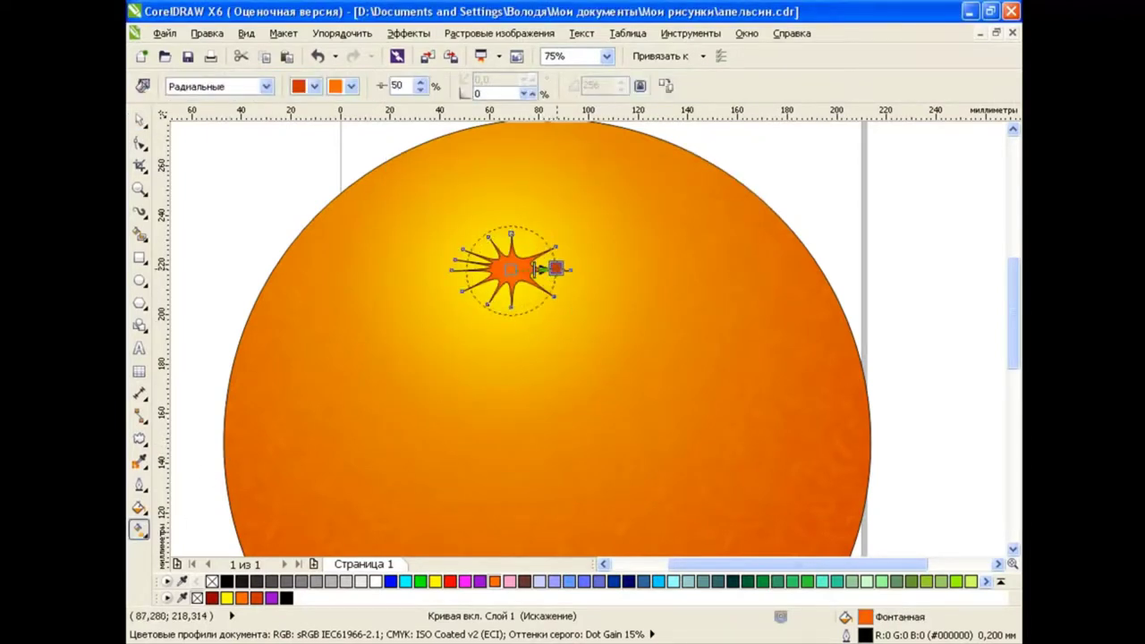
scroll(530, 270, "up", 1)
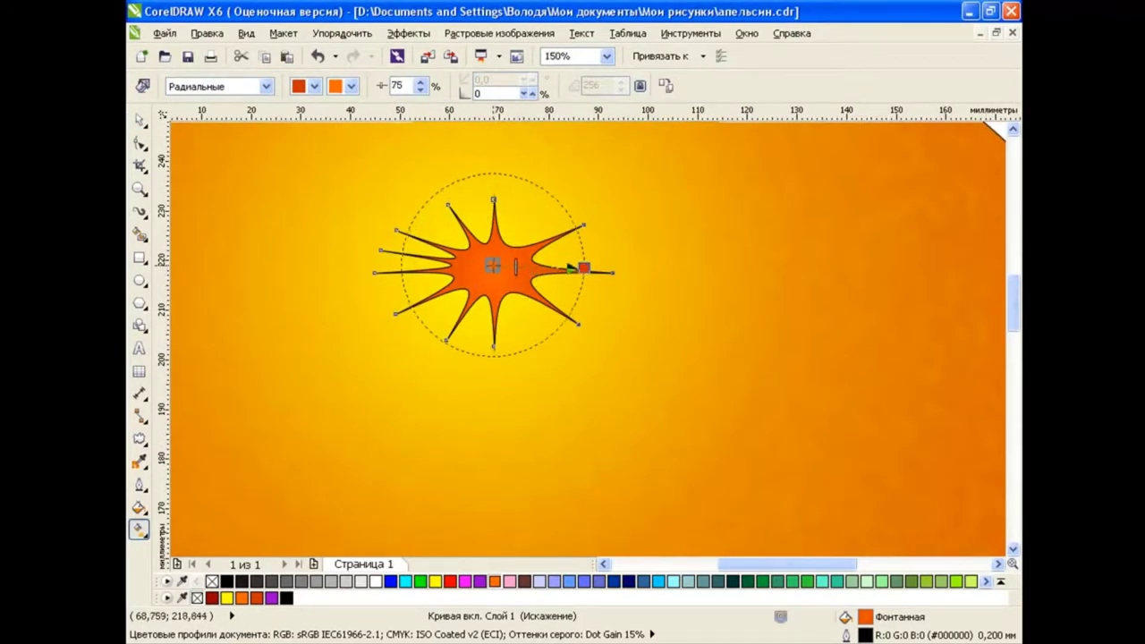
left_click(141, 124)
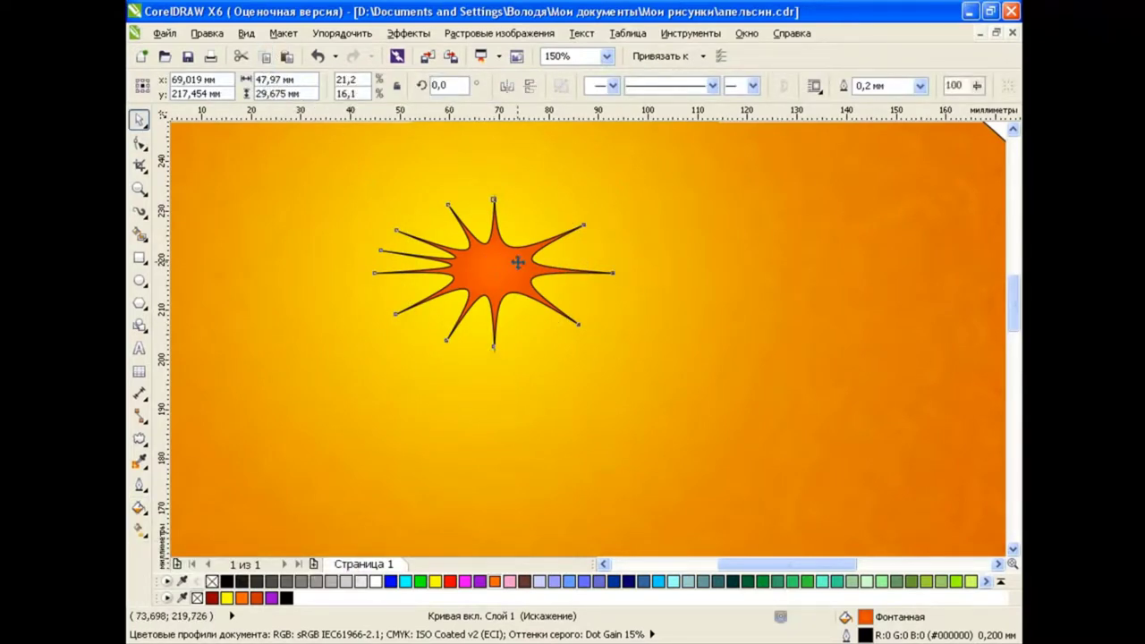
Step: Change the star's radial gradient to run from orange to yellow
left_click(139, 507)
left_click(216, 531)
left_click(478, 340)
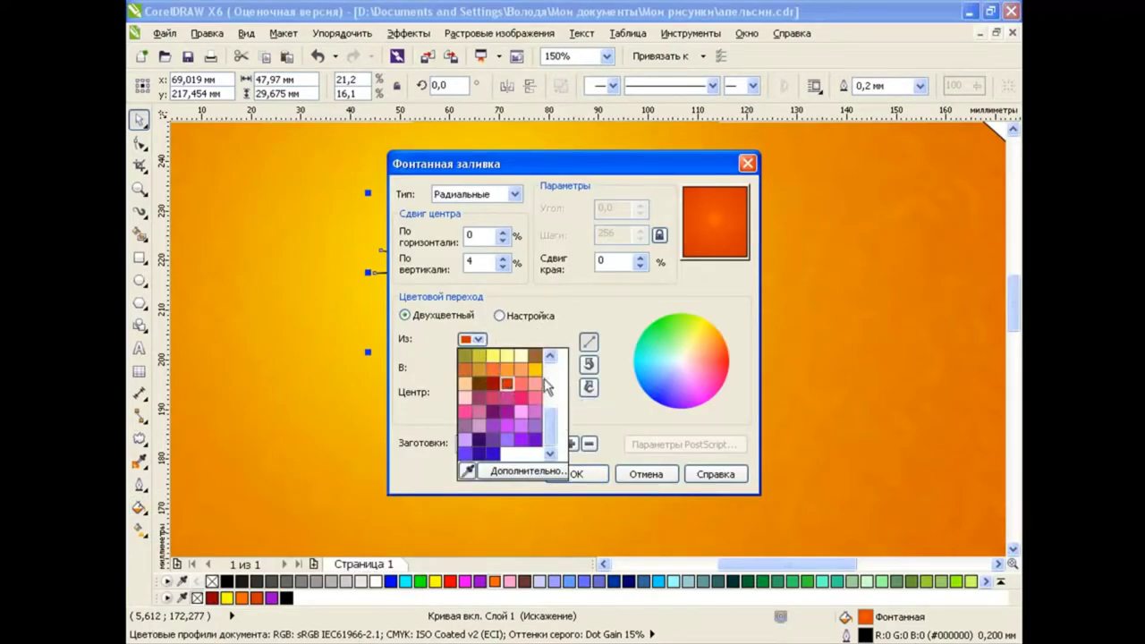
left_click(493, 369)
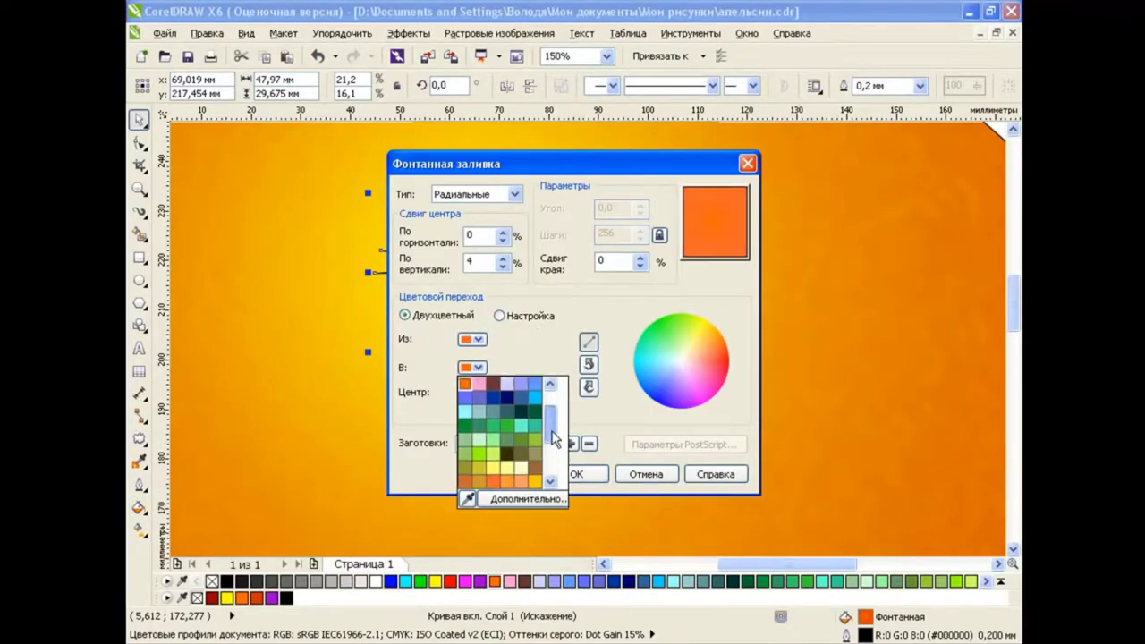
left_click_drag(556, 418, 552, 440)
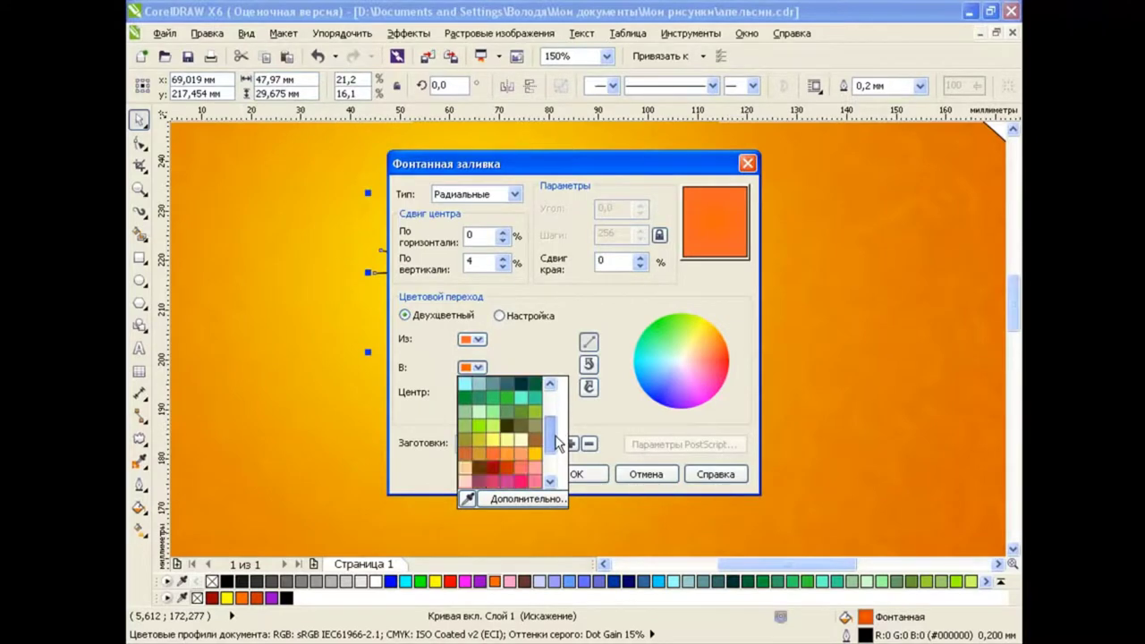
left_click(535, 440)
left_click(577, 474)
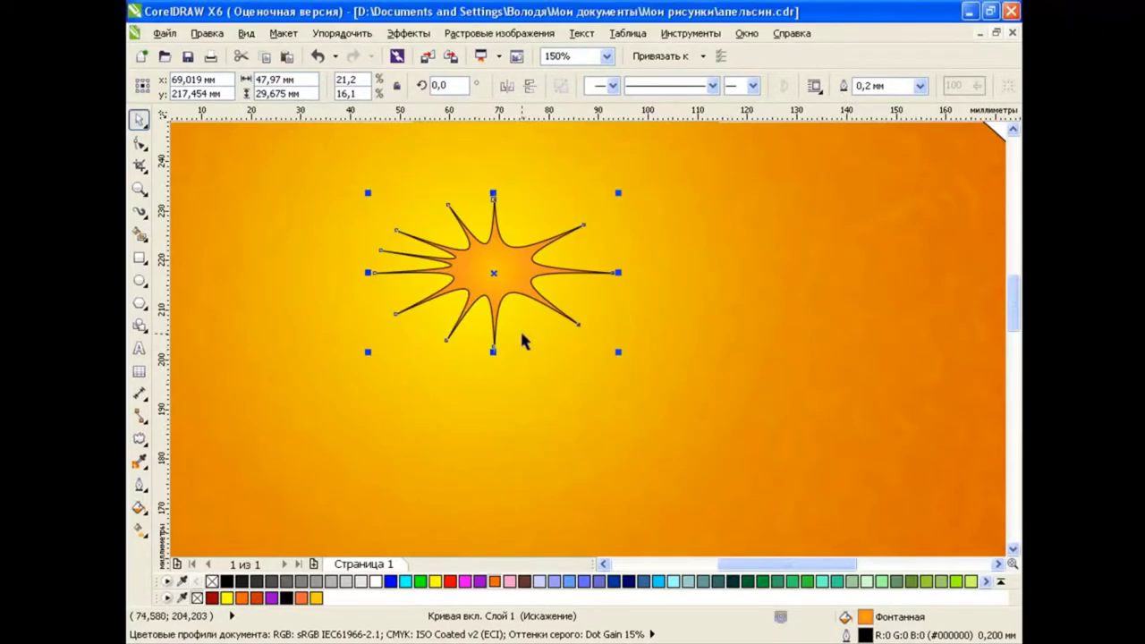
Step: Paste a copy of the star and shrink it to about 79% inside the original
left_click_drag(497, 271, 496, 270)
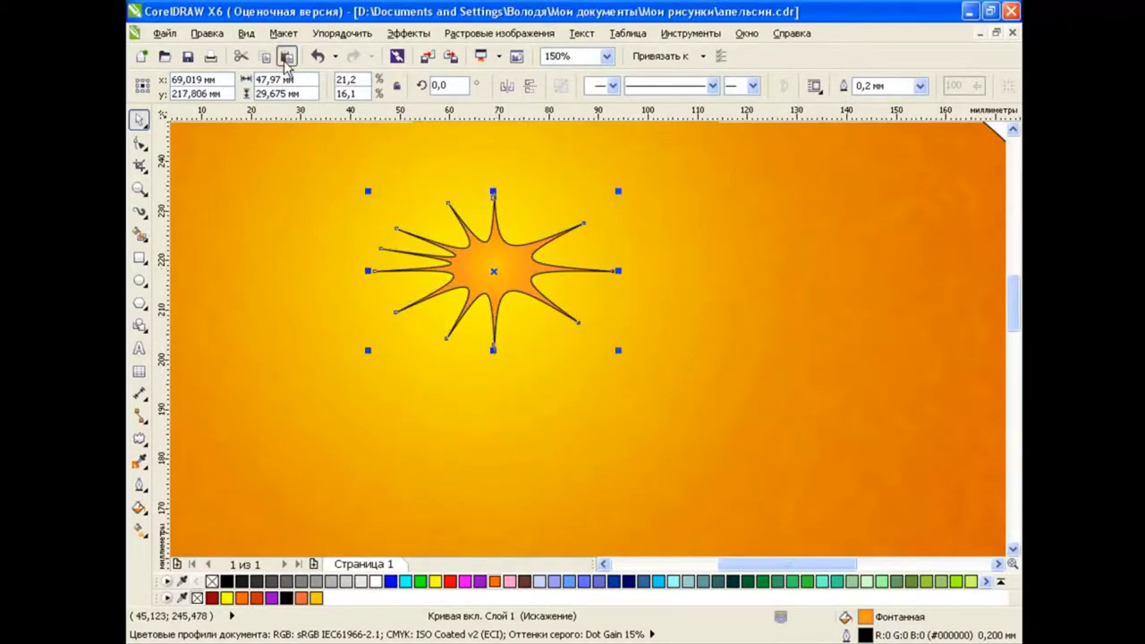
left_click(286, 57)
left_click_drag(618, 350, 593, 329)
left_click_drag(491, 271, 493, 266)
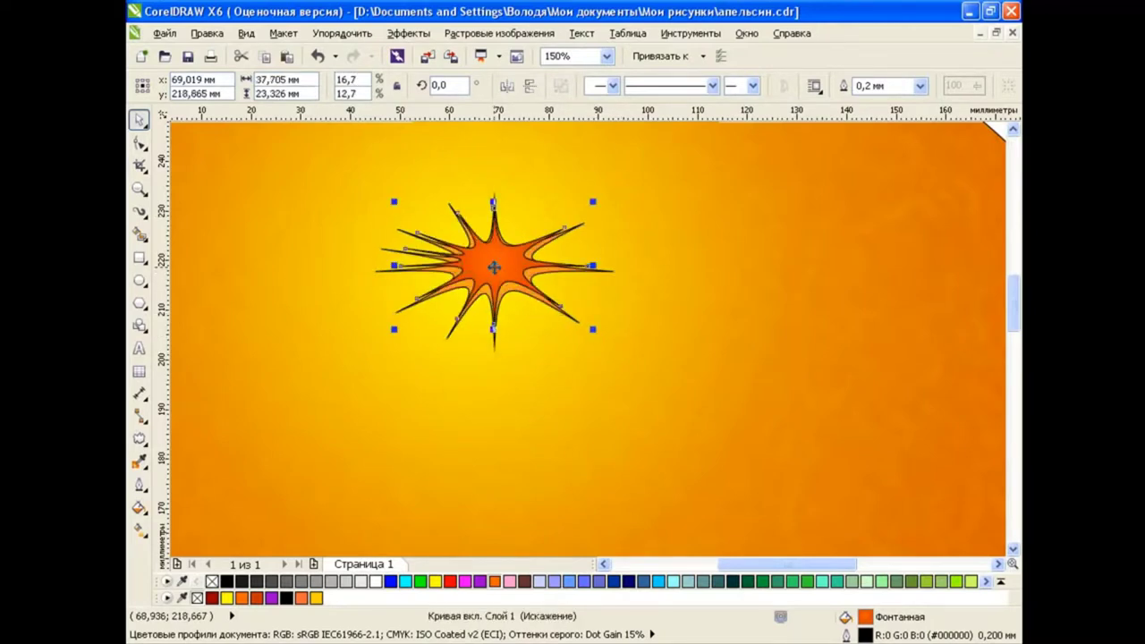
left_click(494, 267)
scroll(526, 293, "down", 1)
Step: Remove the star's black outline
left_click(281, 201)
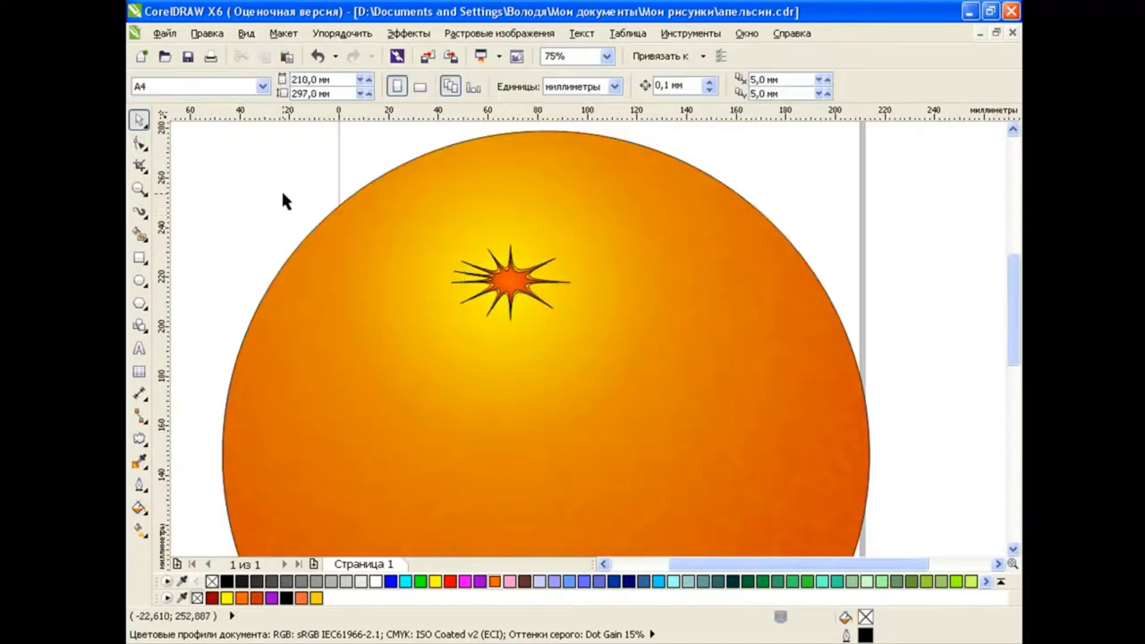
left_click(510, 282)
right_click(212, 582)
left_click(285, 212)
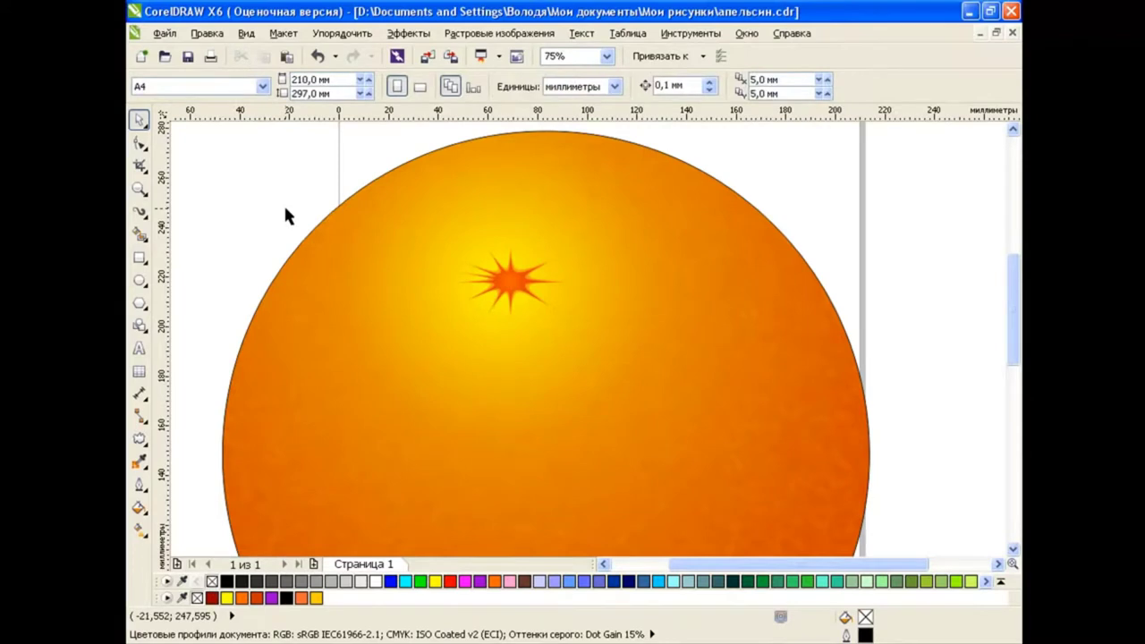
Step: Select both star shapes together, then deselect and undo the last change
scroll(284, 203, "up", 1)
scroll(537, 322, "down", 1)
scroll(670, 324, "up", 1)
scroll(604, 362, "down", 1)
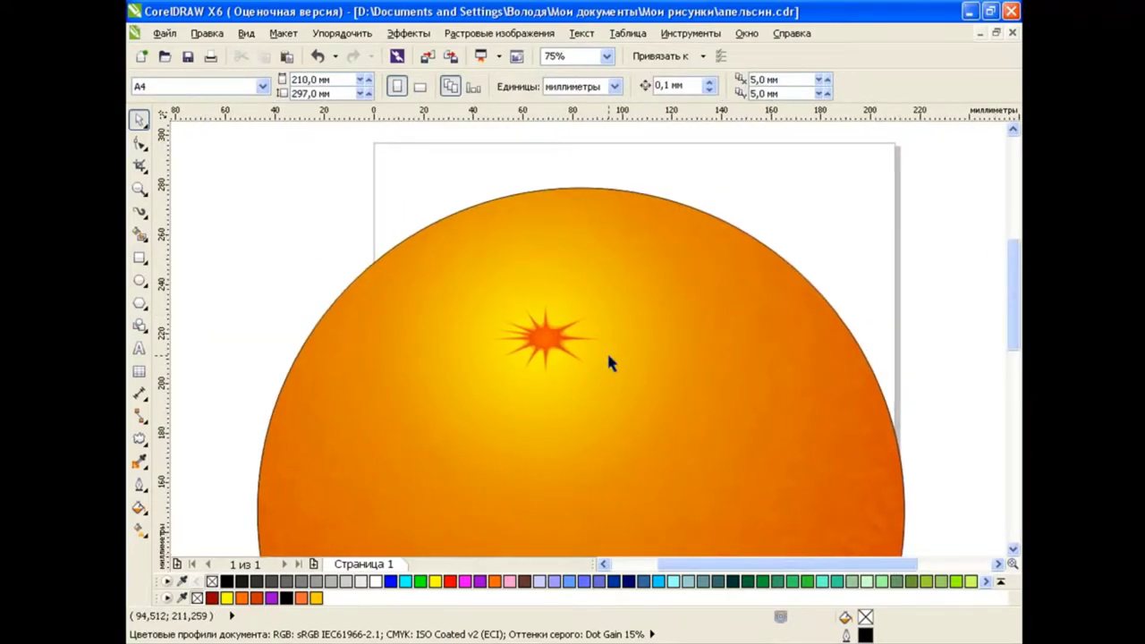
scroll(895, 322, "down", 1)
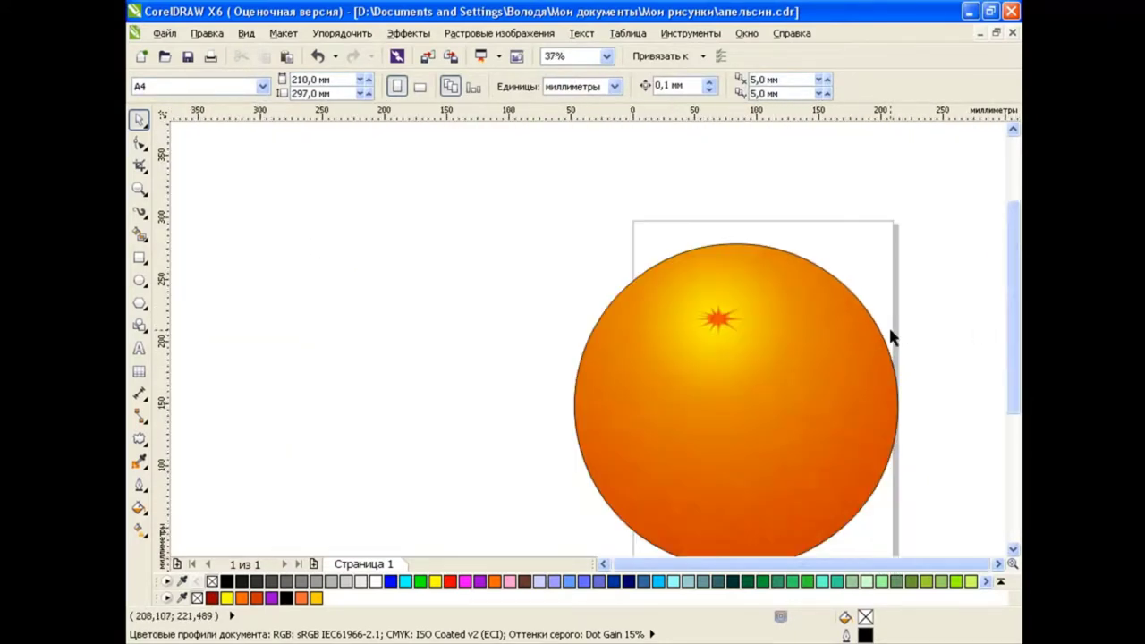
left_click_drag(512, 230, 816, 396)
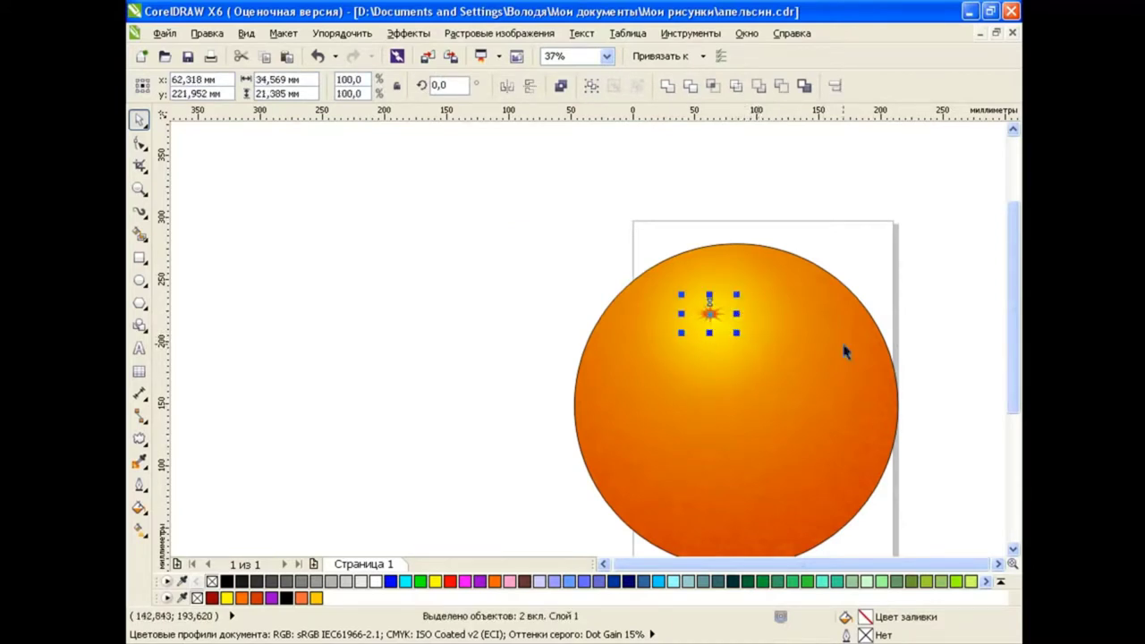
left_click(944, 315)
left_click(318, 55)
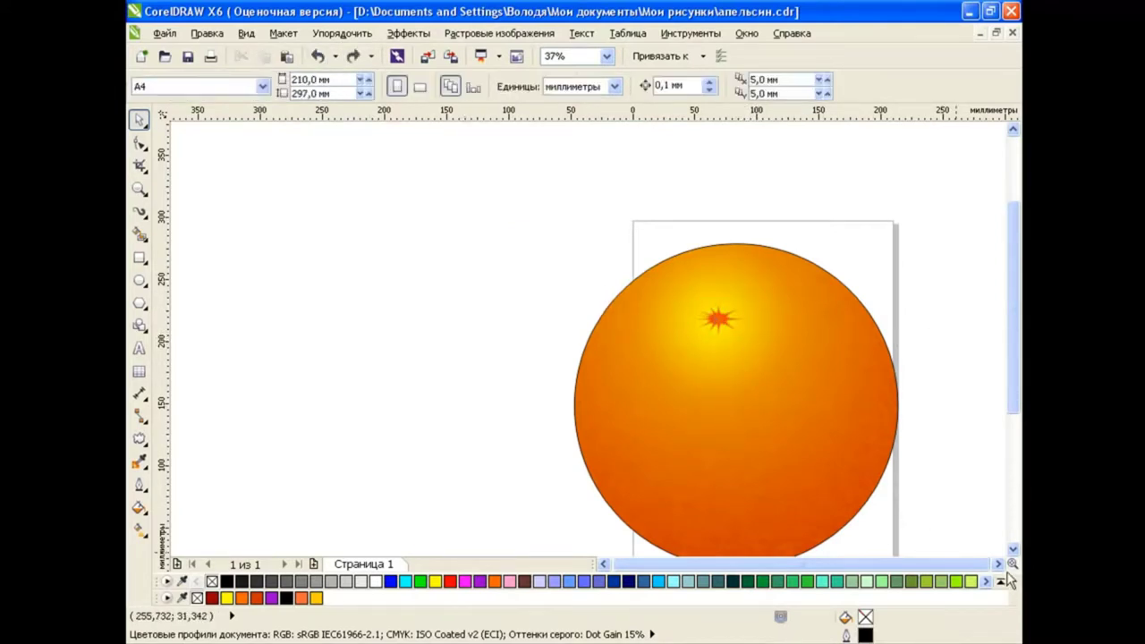
scroll(989, 505, "right", 2)
scroll(1011, 412, "down", 1)
scroll(763, 316, "up", 2)
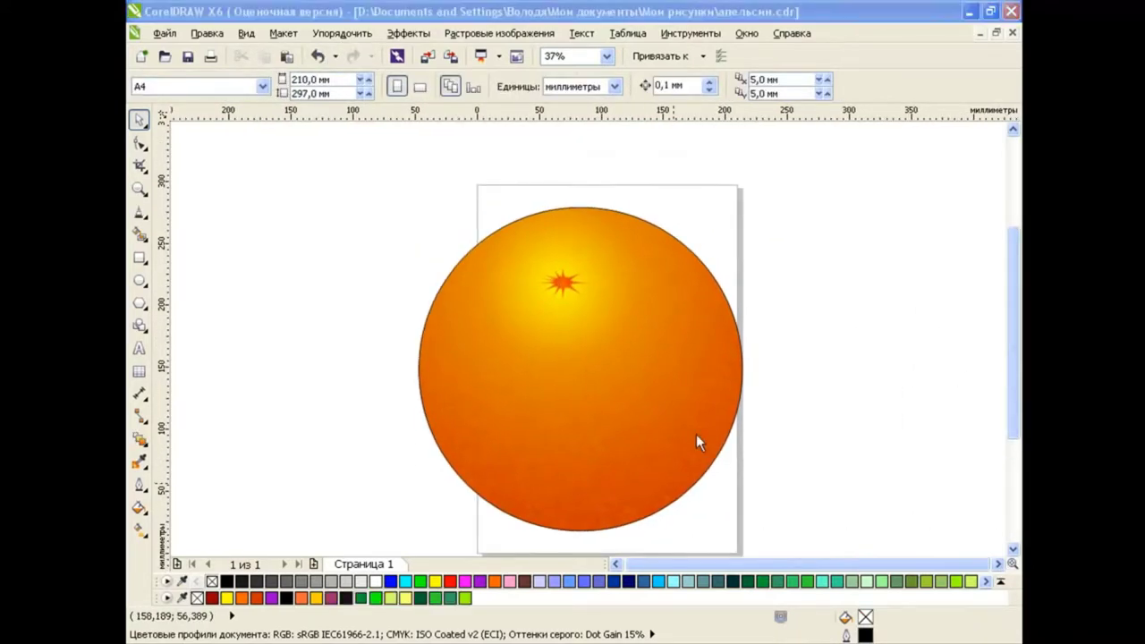
Step: Draw a green ellipse right of the orange with a smaller light-green copy inside it
left_click(999, 564)
key("F7")
left_click_drag(524, 226, 746, 355)
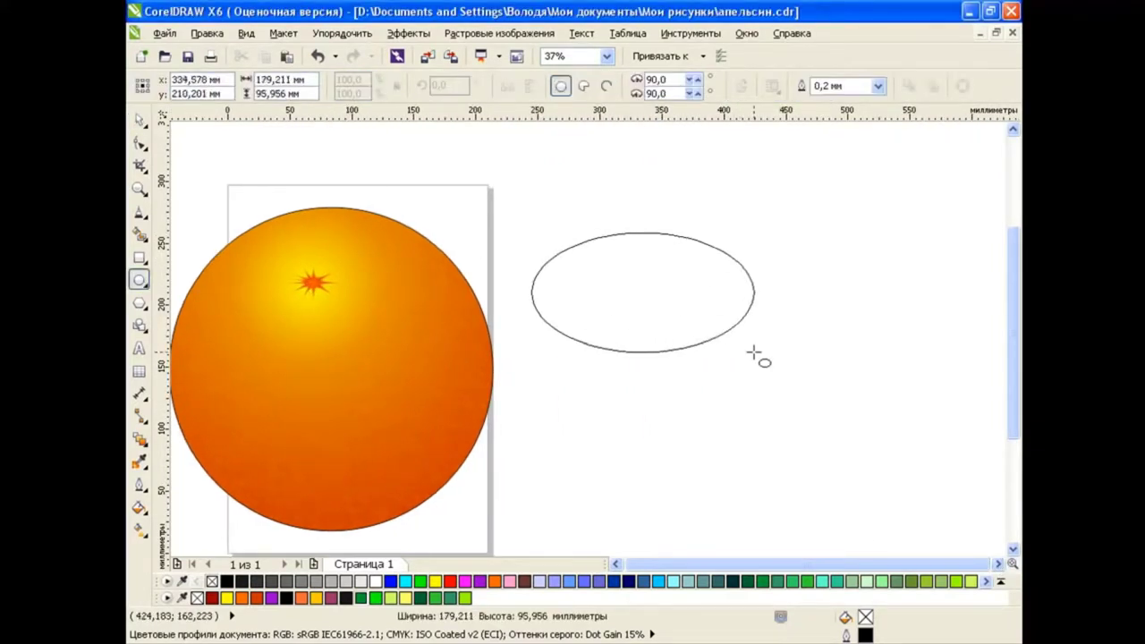
left_click(360, 597)
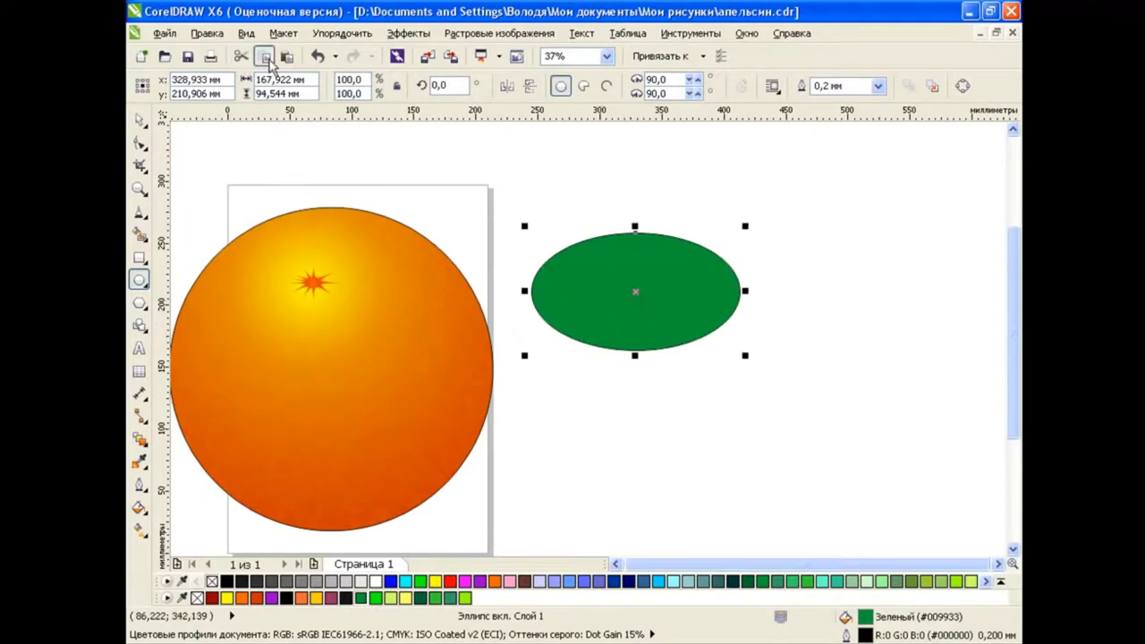
left_click(265, 57)
left_click_drag(524, 355, 580, 323)
left_click_drag(635, 290, 669, 285)
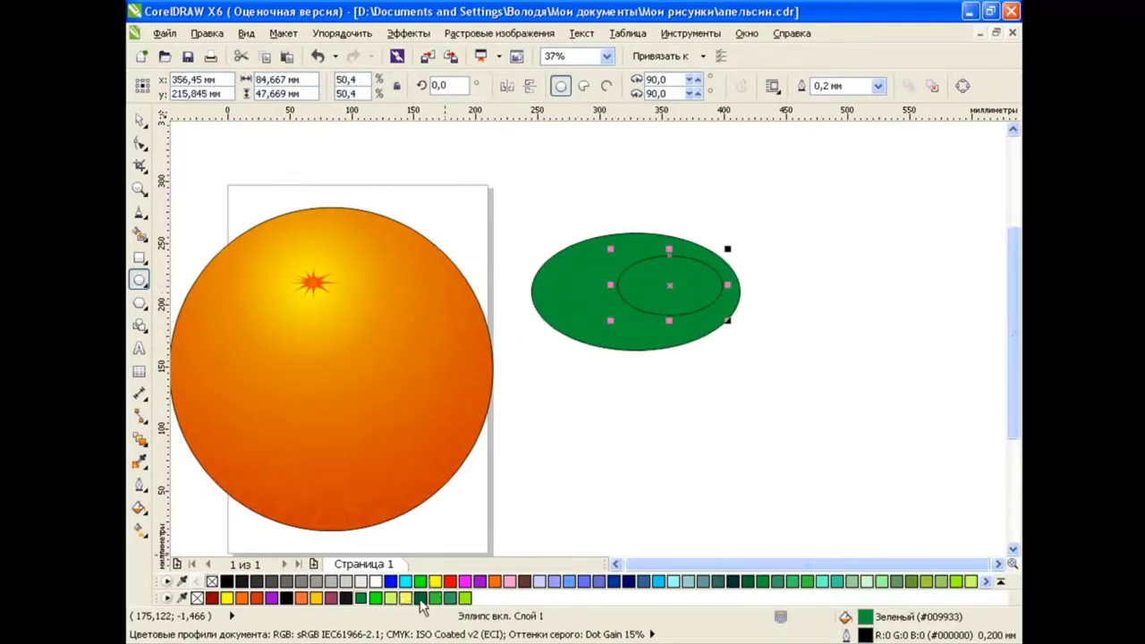
left_click(376, 597)
Step: Blend the outer green ellipse into the inner light-green one with 100 steps
left_click(139, 438)
left_click_drag(670, 284, 631, 295)
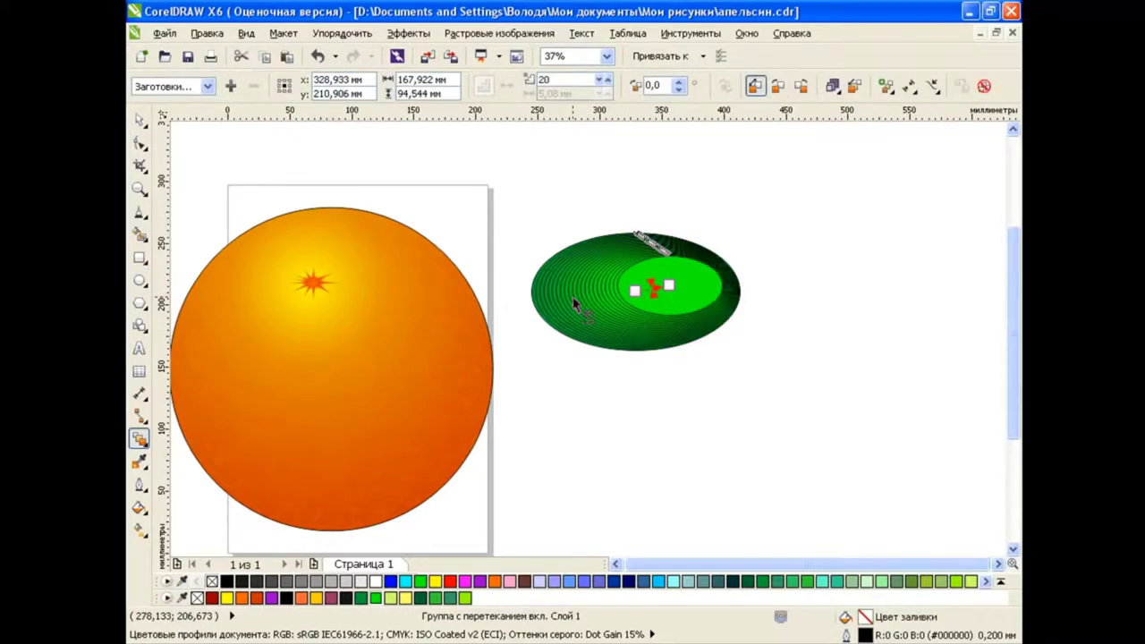
double_click(550, 80)
type("100")
key("Return")
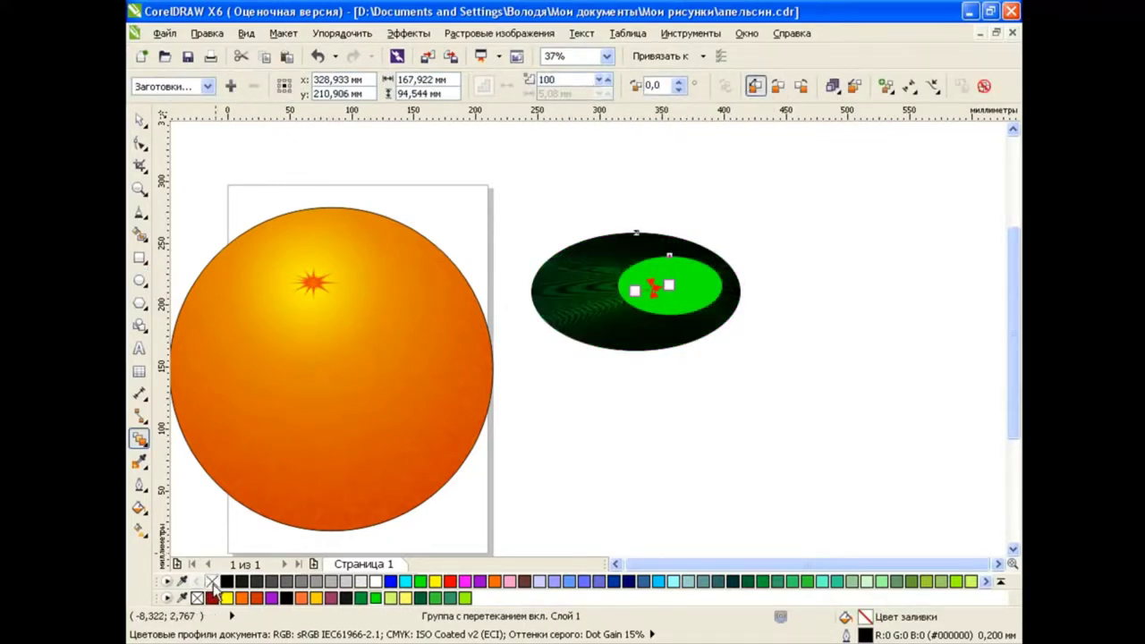
Step: Scale the blended green oval down to a much smaller size
left_click(139, 119)
left_click(666, 279)
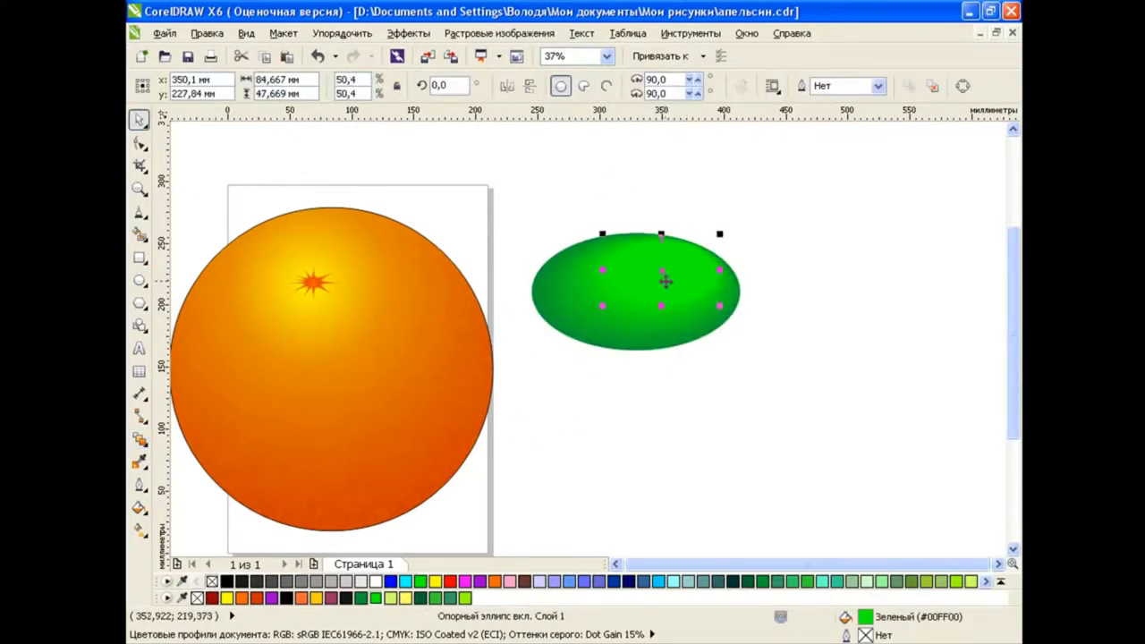
left_click(728, 374)
left_click(720, 336)
mouse_move(742, 351)
left_mouse_down()
mouse_move(622, 285)
mouse_move(565, 230)
left_mouse_up()
left_click(725, 344)
left_click(583, 231)
left_click(616, 367)
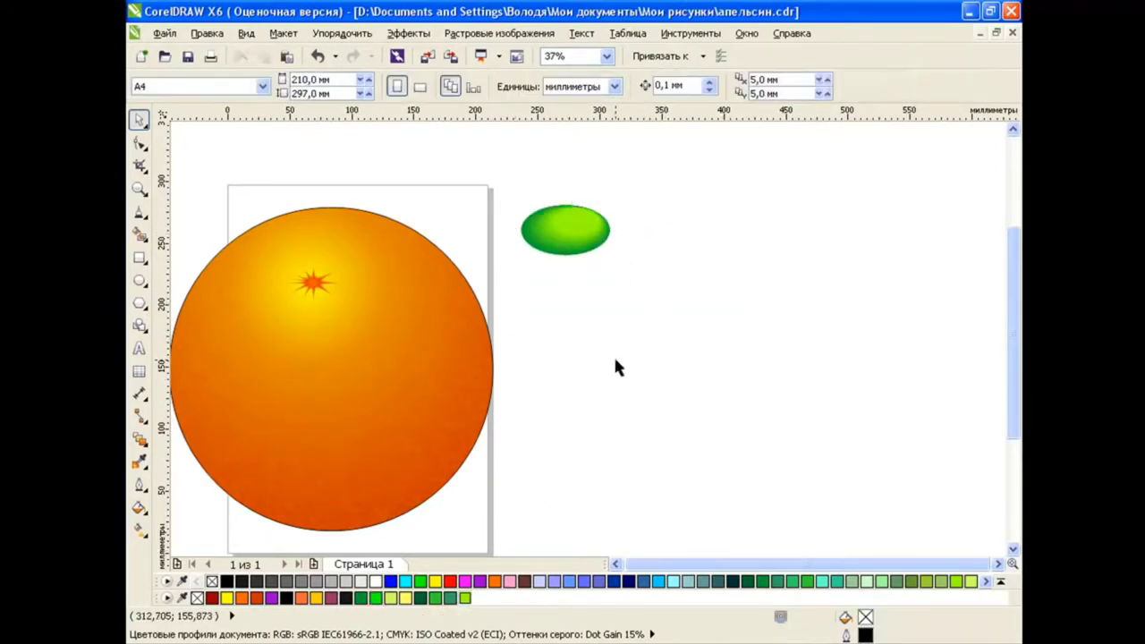
Step: Draw an ellipse below the green oval, convert it to curves and reshape it into a teardrop leaf
left_click(139, 281)
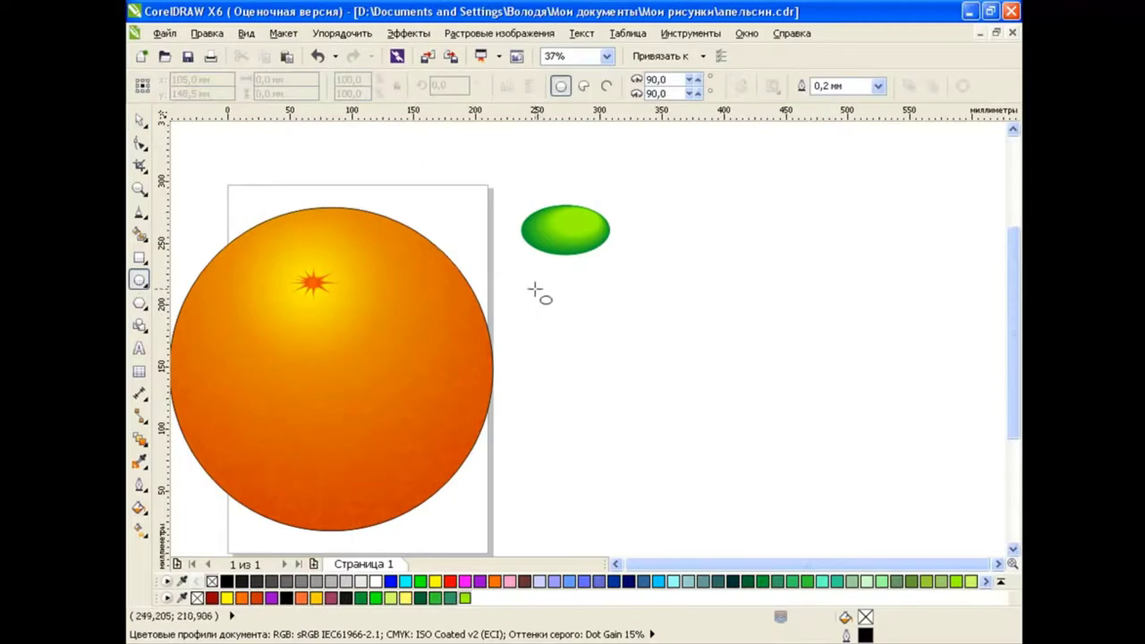
left_click_drag(526, 282, 671, 368)
key("ctrl+q")
key("F10")
left_click(526, 324)
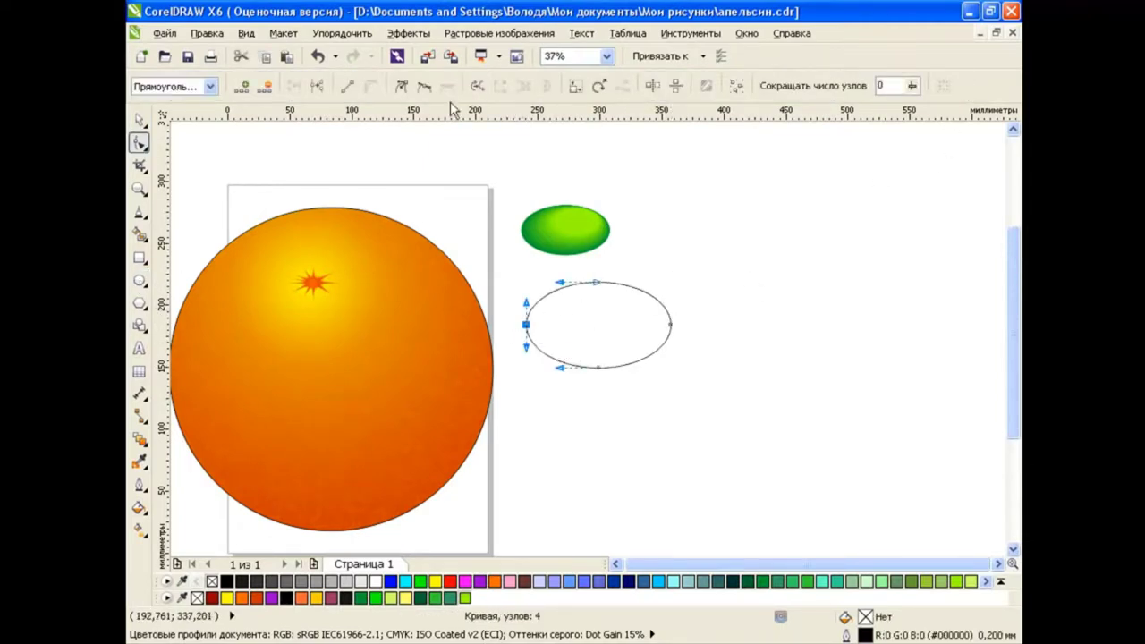
left_click_drag(597, 283, 599, 279)
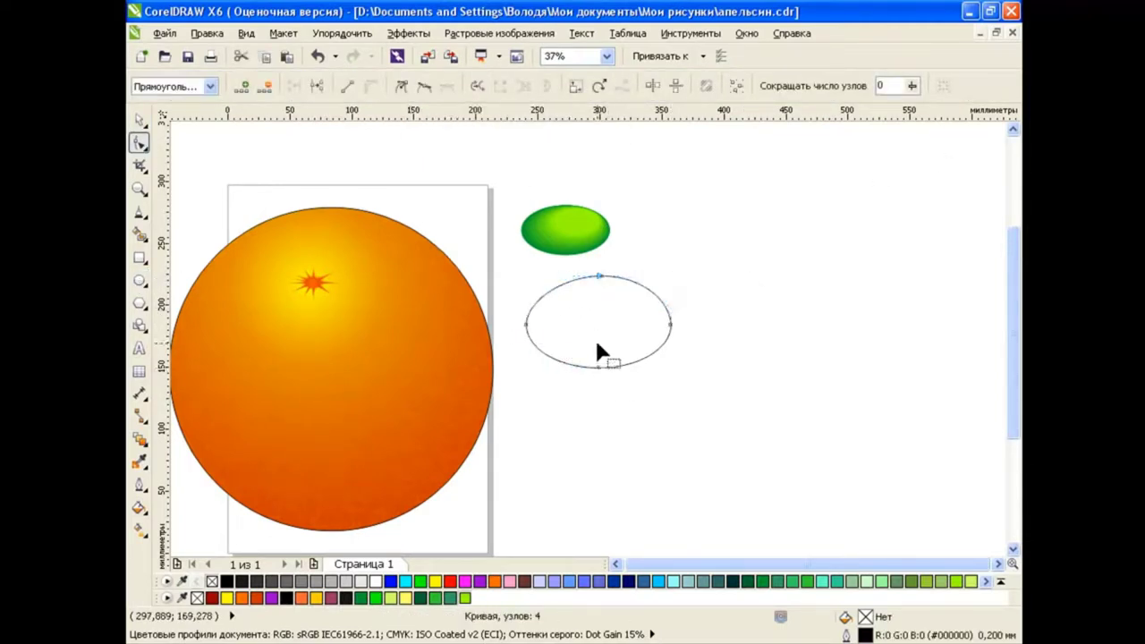
left_click_drag(599, 368, 598, 355)
mouse_move(530, 339)
left_mouse_down()
mouse_move(515, 362)
mouse_move(545, 327)
left_mouse_up()
mouse_move(613, 354)
left_mouse_down()
mouse_move(630, 381)
mouse_move(651, 383)
left_mouse_up()
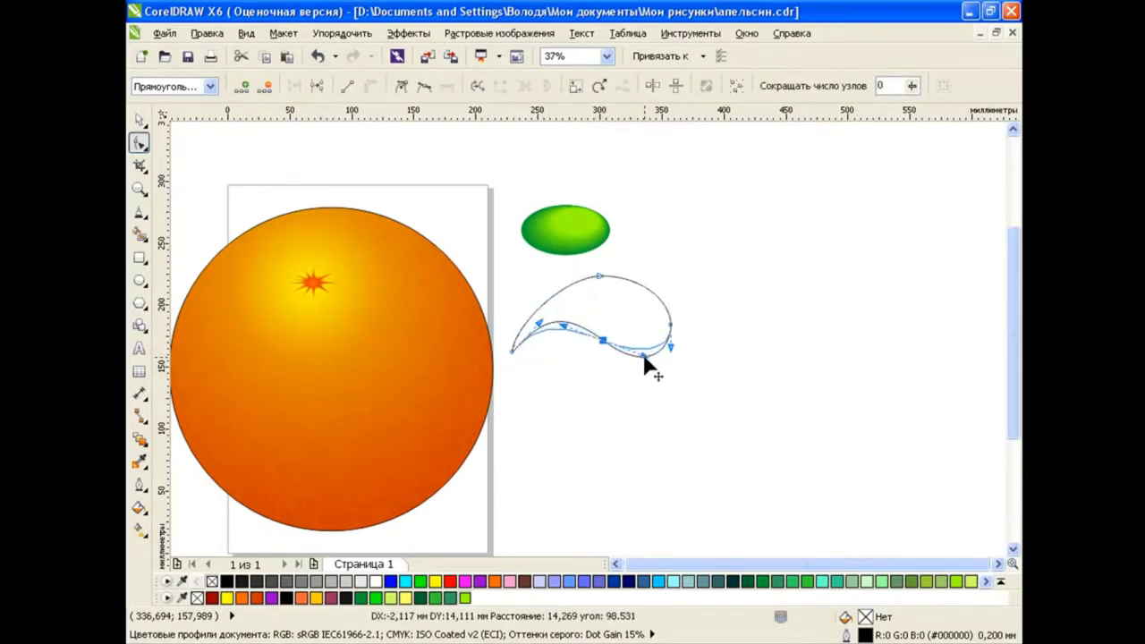
left_click_drag(605, 345, 602, 360)
Step: Give the teardrop leaf a custom yellow-to-green fountain fill
key("space")
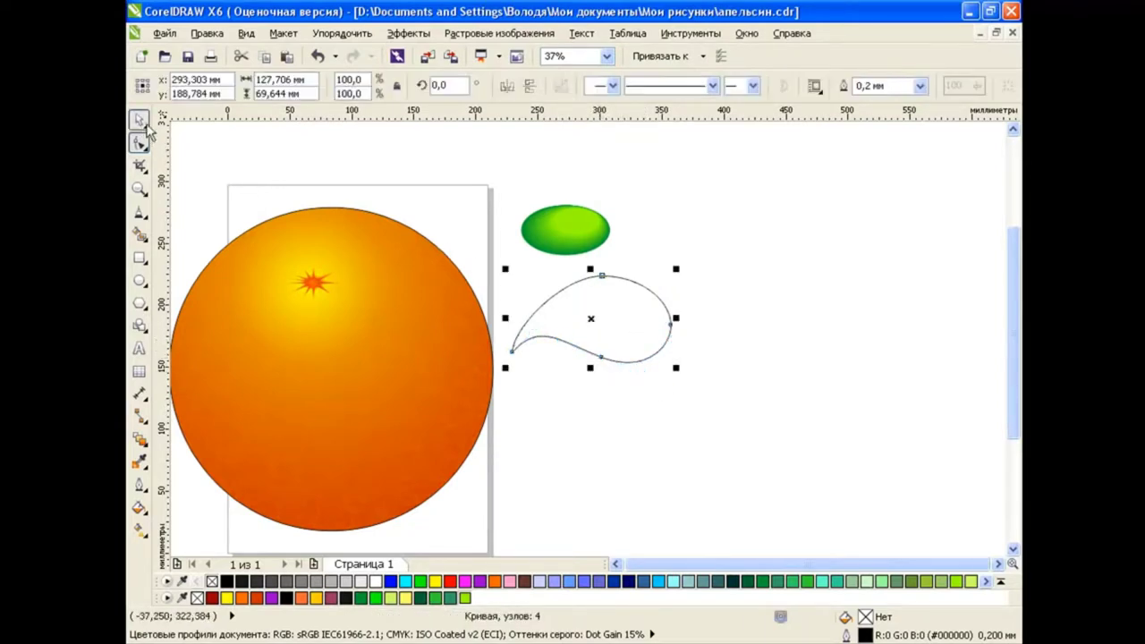
left_click(752, 298)
left_click(671, 308)
left_click(139, 508)
left_click(225, 526)
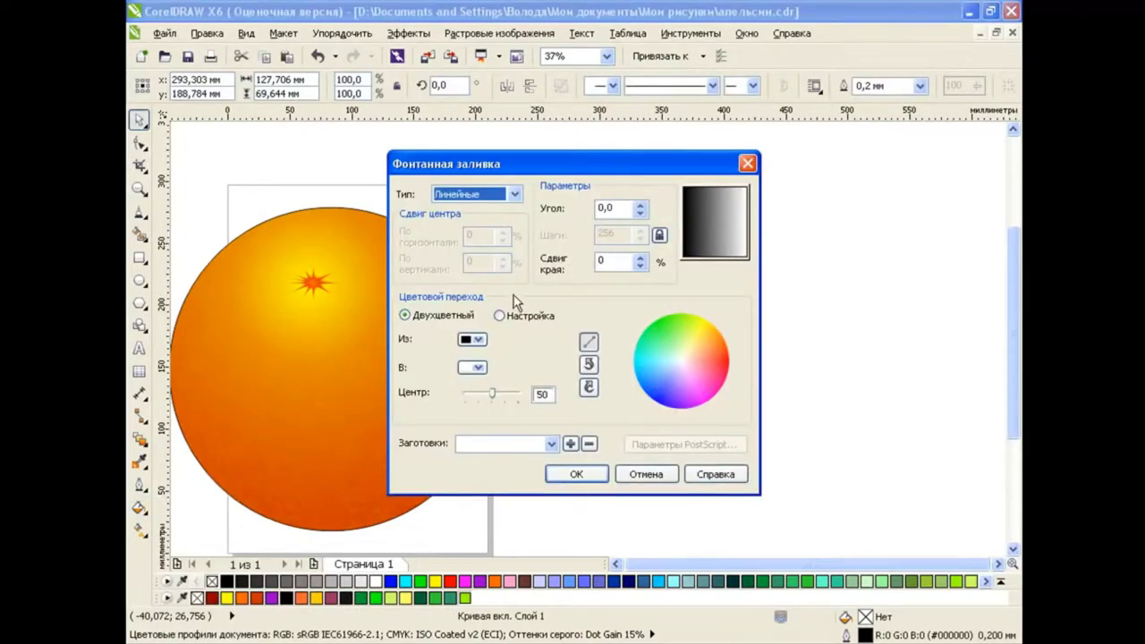
left_click(624, 344)
left_click(607, 365)
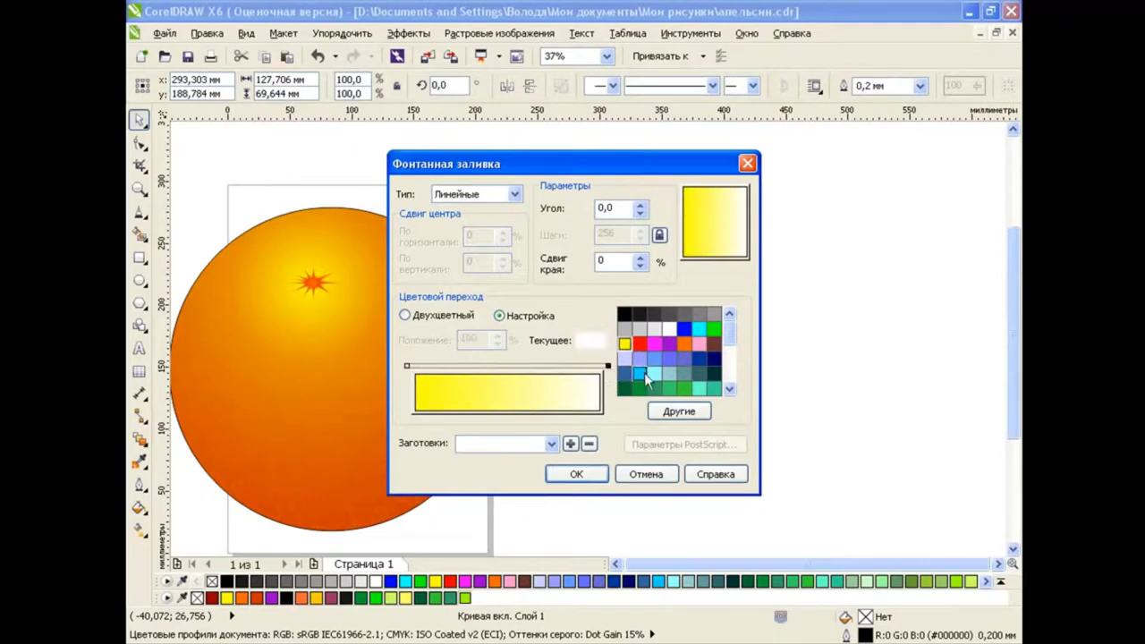
left_click(638, 387)
left_click(576, 474)
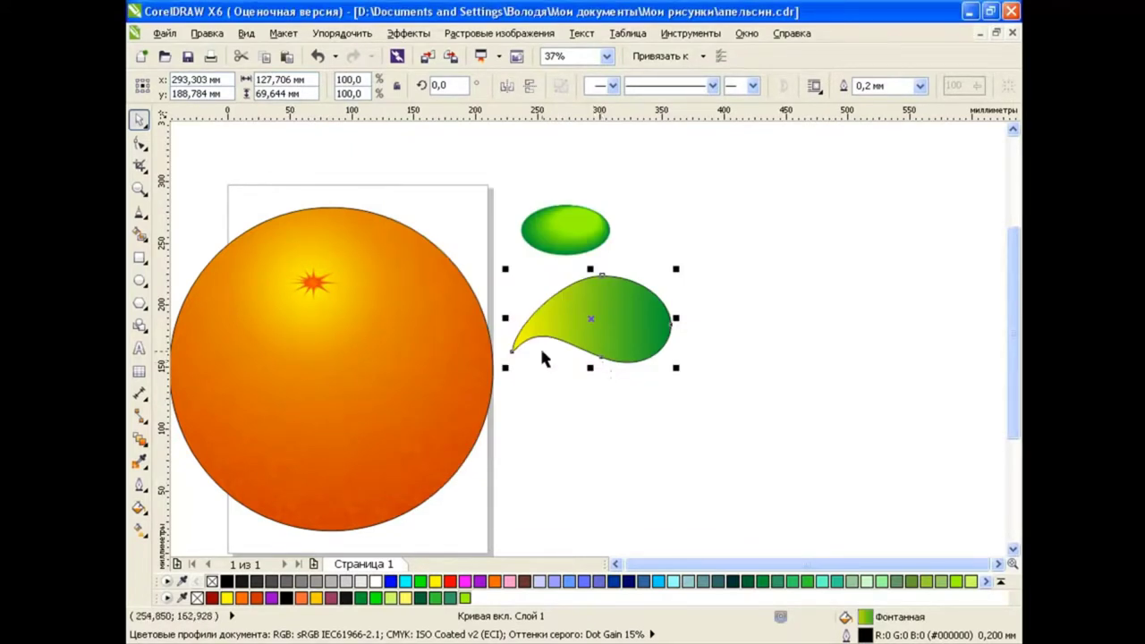
Step: Duplicate the leaf, flip the copy to the oval's right side and send it behind the oval
mouse_move(659, 274)
left_mouse_down()
mouse_move(565, 228)
mouse_move(657, 320)
left_mouse_up()
key("ctrl+z")
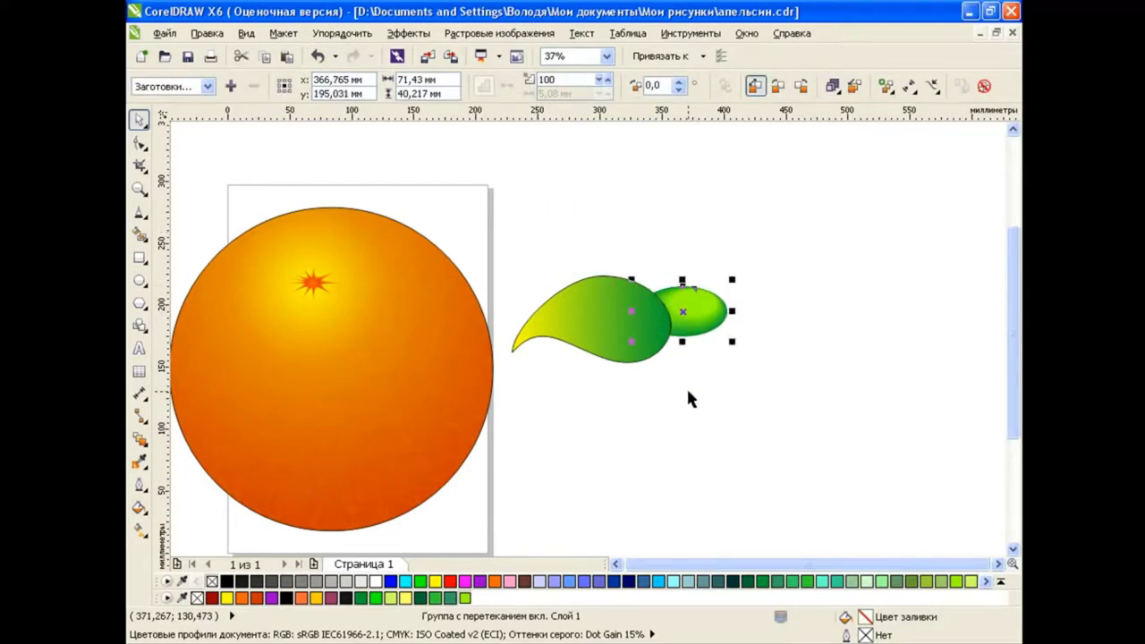
left_click(692, 392)
left_click(603, 277)
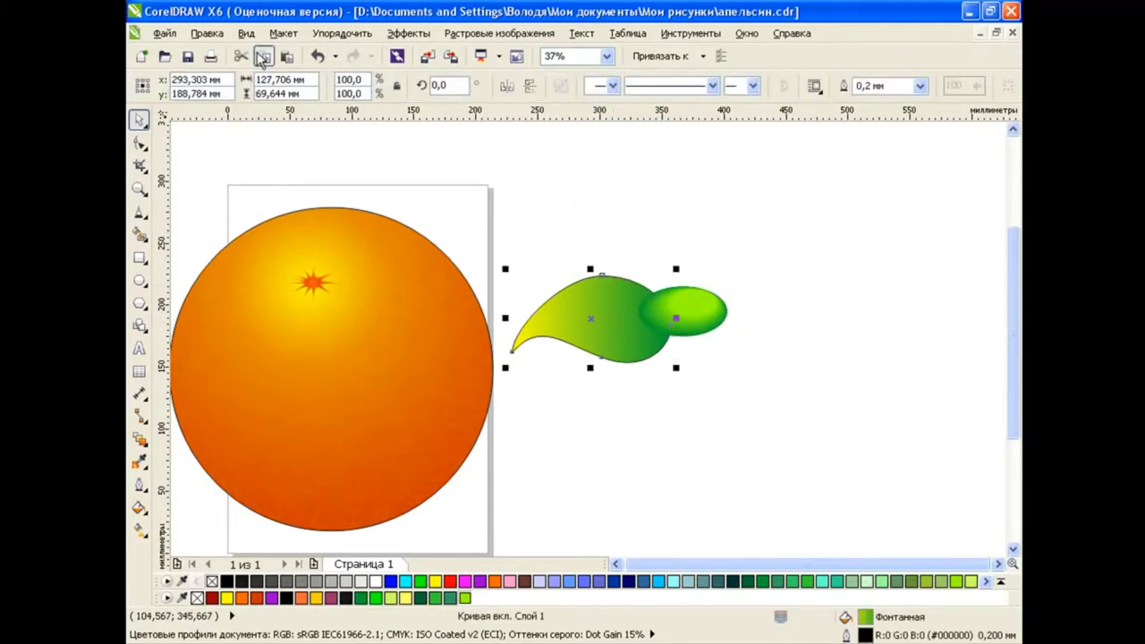
left_click(264, 56)
key("ctrl+v")
left_click_drag(587, 324, 769, 324)
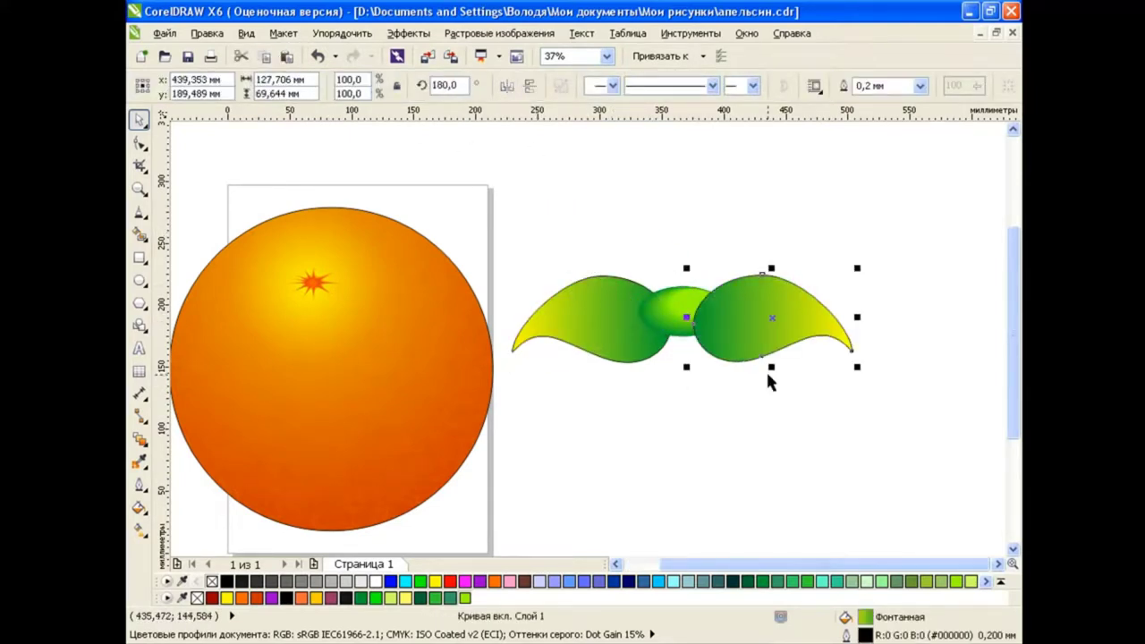
key("shift+Page_Down")
Step: Rotate the right leaf upward and move it up and left
left_click(752, 447)
left_click(827, 318)
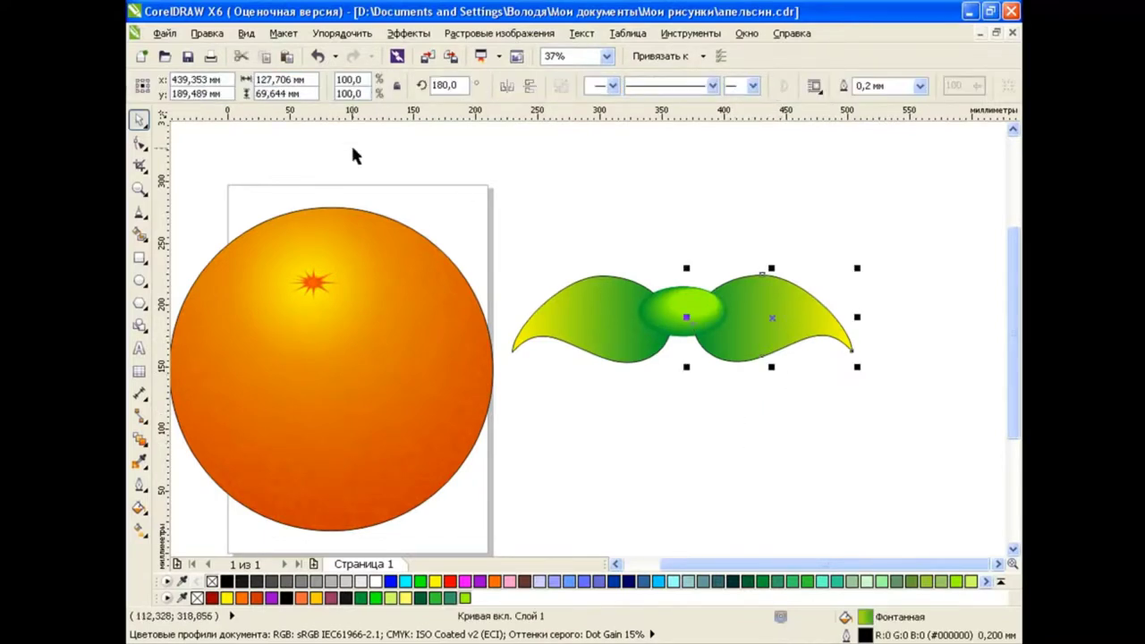
left_click(771, 318)
left_click_drag(857, 268, 845, 235)
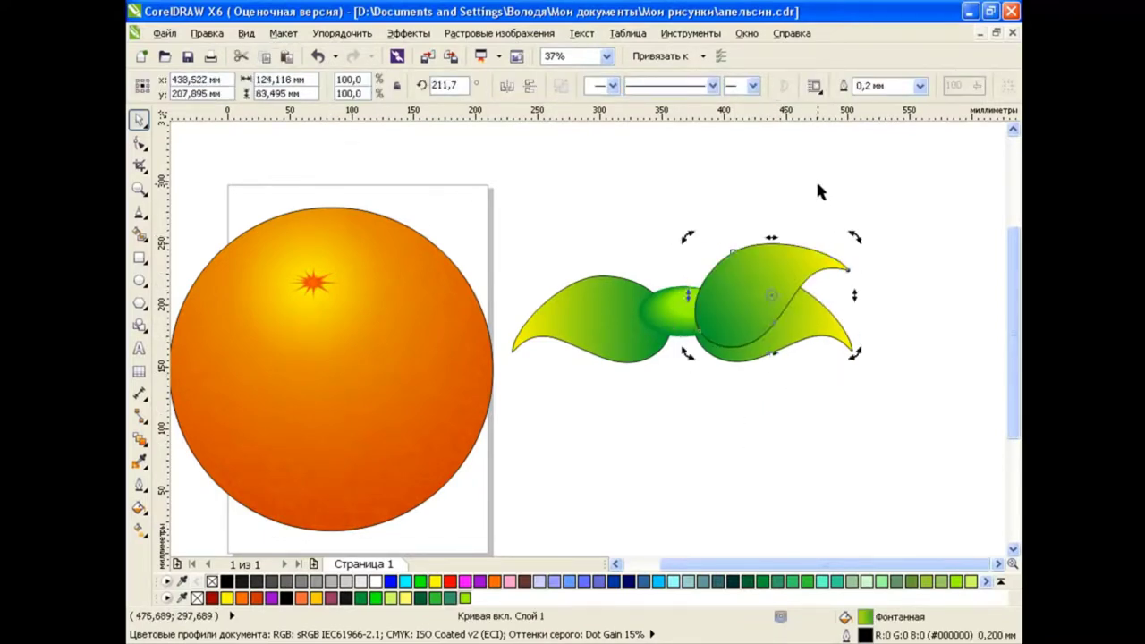
left_click_drag(762, 305, 748, 282)
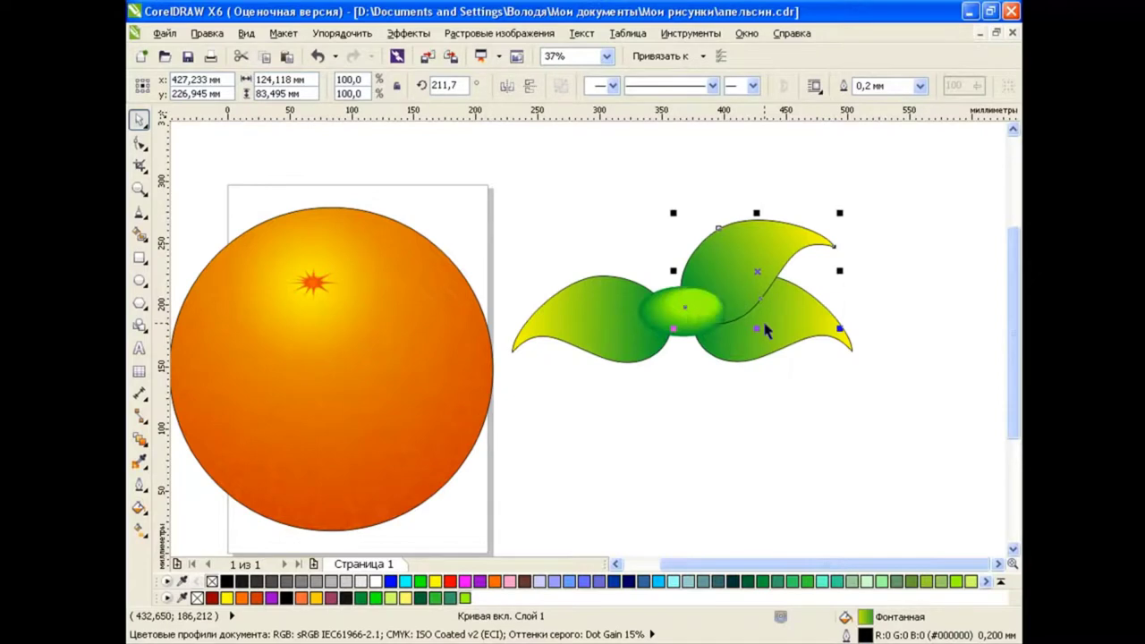
Step: Copy the upper leaf, mirror it horizontally onto the left side and adjust its tip node
left_click(779, 426)
left_click(726, 251)
left_click(268, 57)
left_click(286, 57)
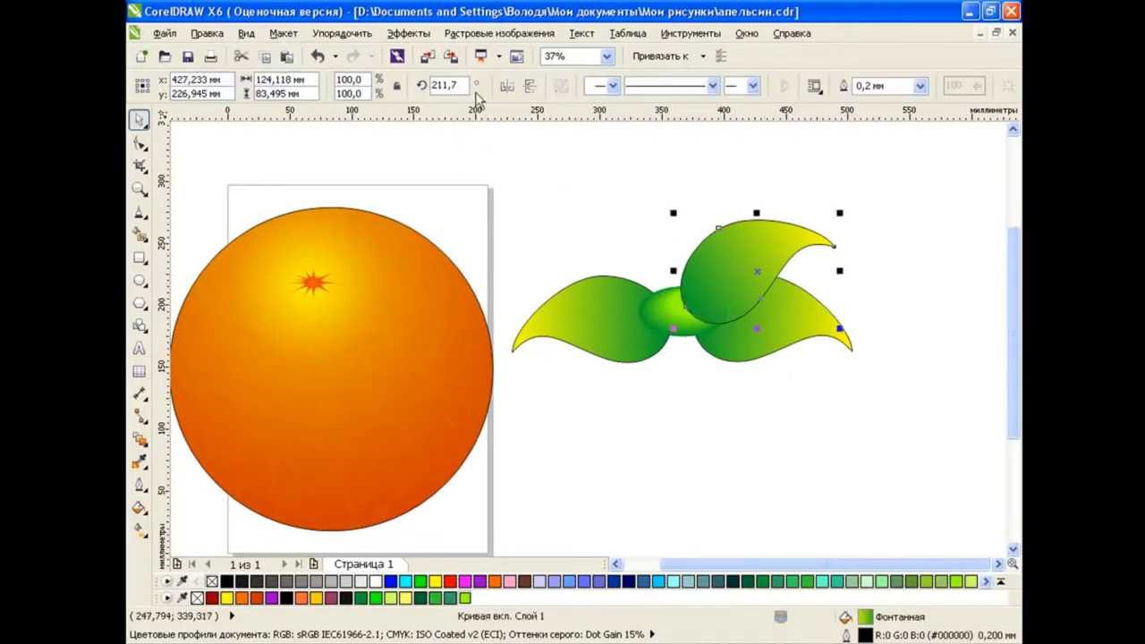
left_click(506, 86)
mouse_move(713, 235)
left_mouse_down()
mouse_move(580, 222)
mouse_move(579, 211)
mouse_move(567, 233)
left_mouse_up()
left_click(140, 143)
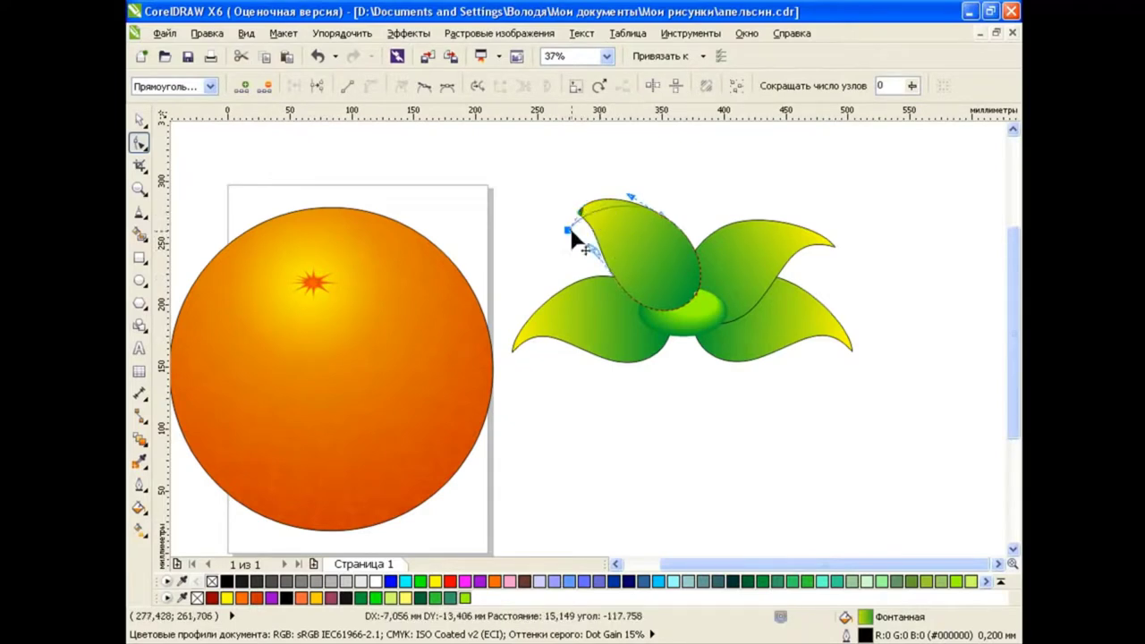
left_click(139, 117)
Step: Move a leaf below the cluster, rotate it to hang straight down and enlarge it
left_click(695, 442)
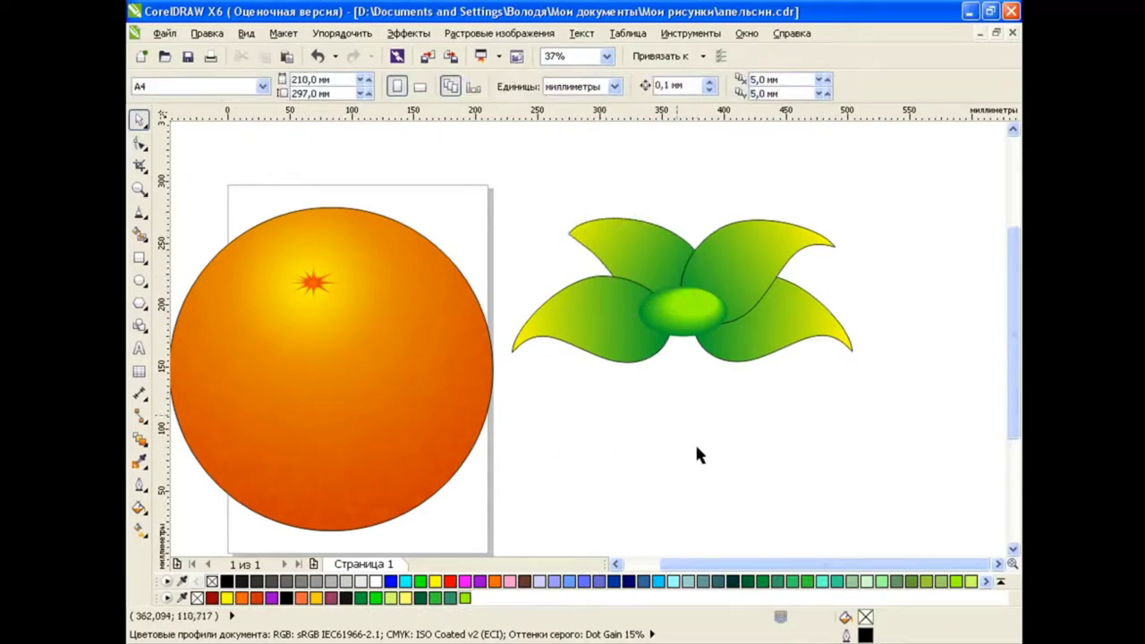
left_click(662, 269)
left_click_drag(671, 268, 667, 355)
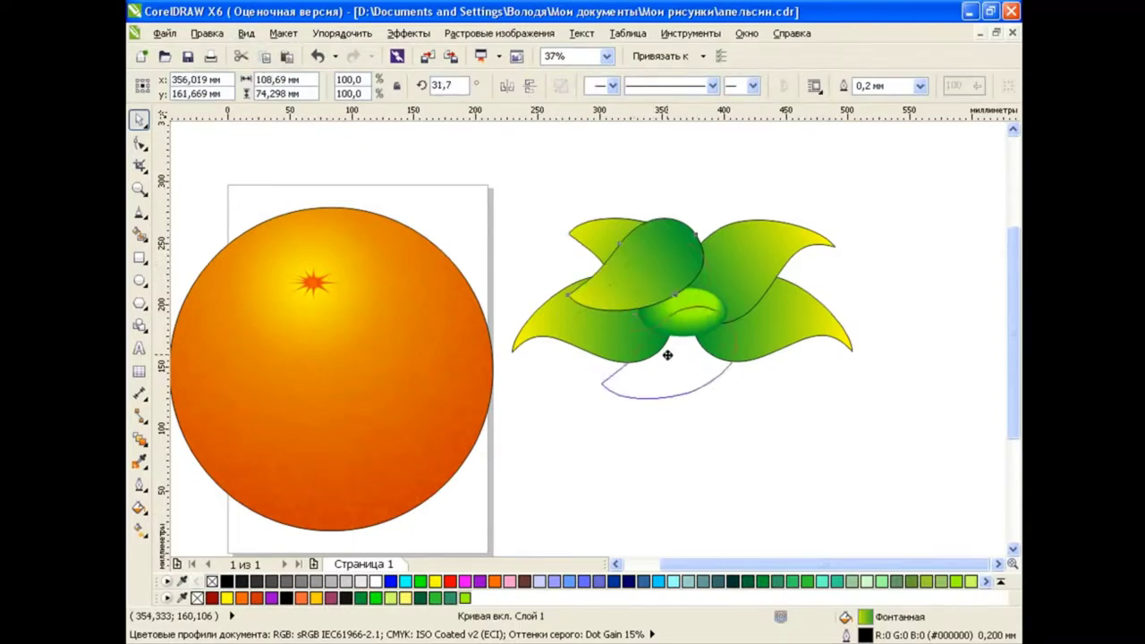
left_click(668, 355)
left_click_drag(740, 408, 739, 318)
left_click(694, 358)
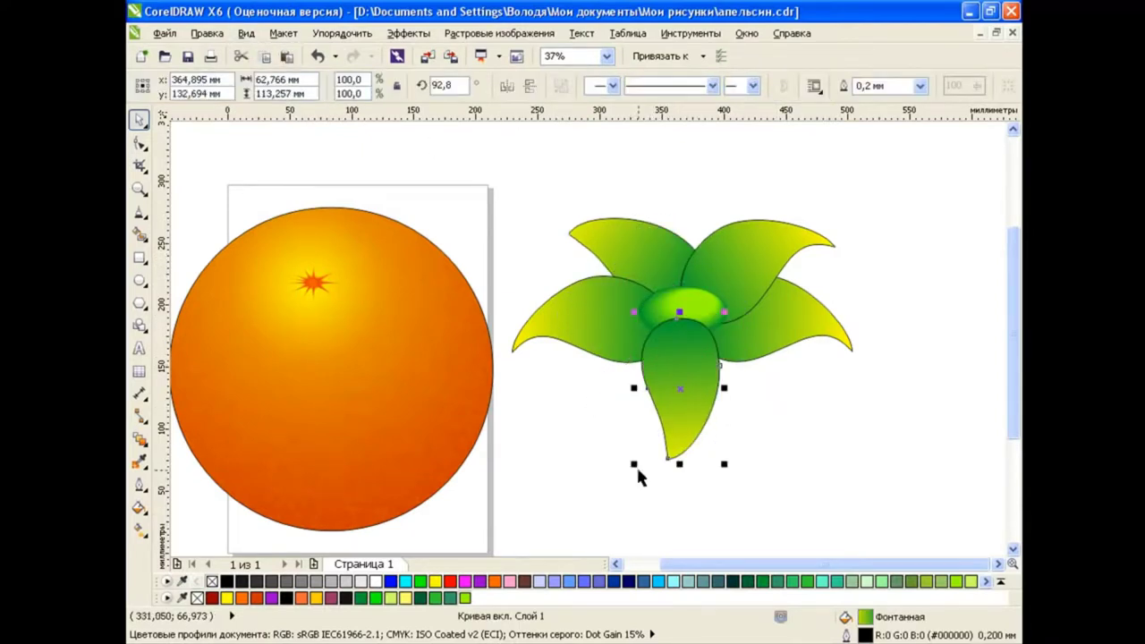
mouse_move(638, 470)
left_mouse_down()
mouse_move(614, 468)
mouse_move(677, 452)
mouse_move(720, 419)
left_mouse_up()
Step: Reshape the bottom leaf's lower curve and tip into a pointed leaf
key("F10")
left_click(643, 387)
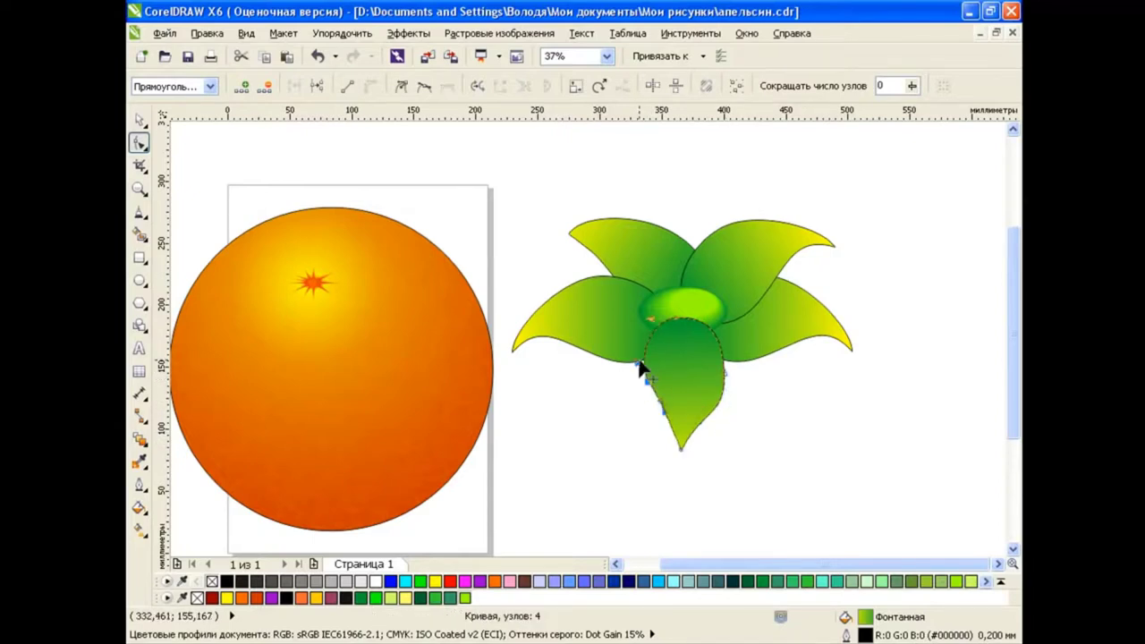
left_click(685, 430)
key("space")
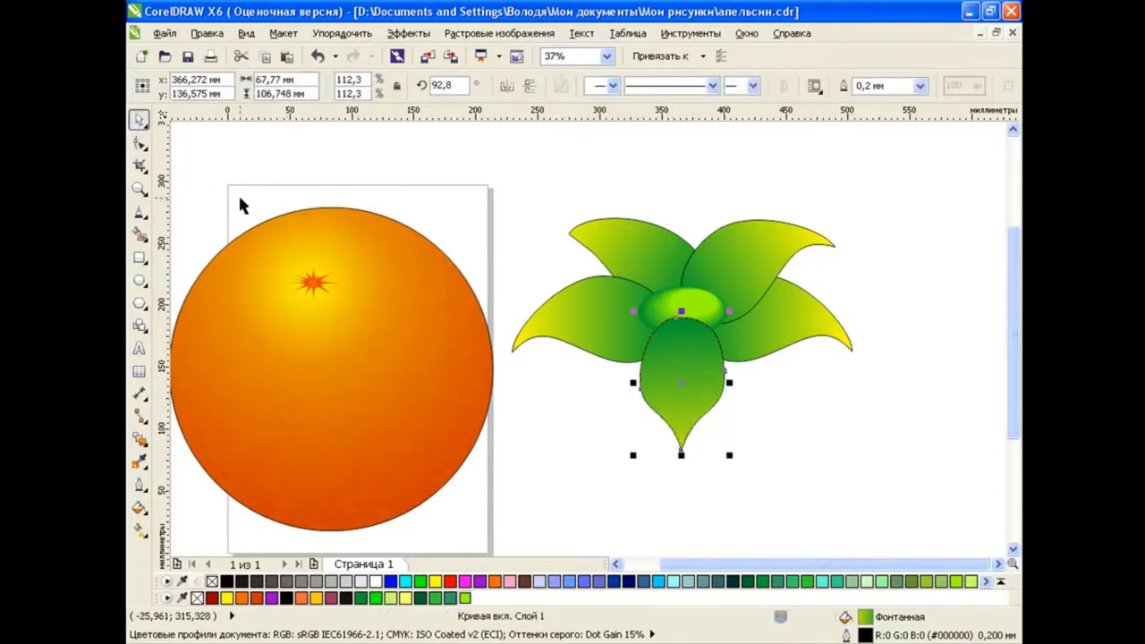
Step: Select the leaves and green oval, move them over the orange's star and shrink them into a stem
mouse_move(493, 174)
left_mouse_down()
mouse_move(528, 255)
mouse_move(899, 483)
mouse_move(573, 258)
mouse_move(313, 279)
left_mouse_up()
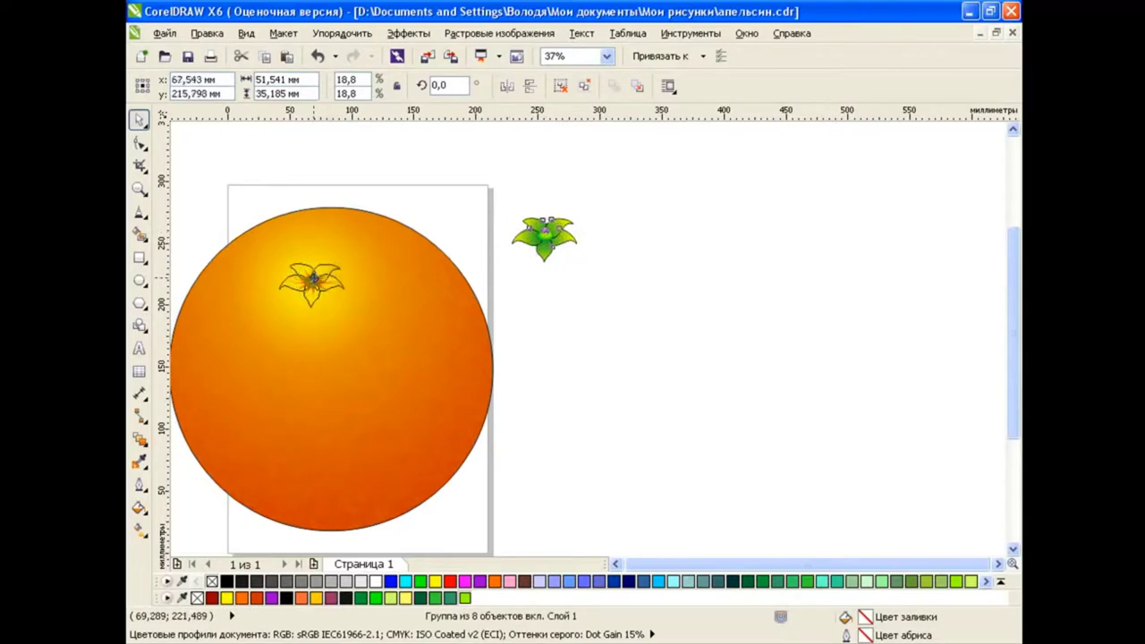
left_click(573, 276)
scroll(516, 334, "up", 2)
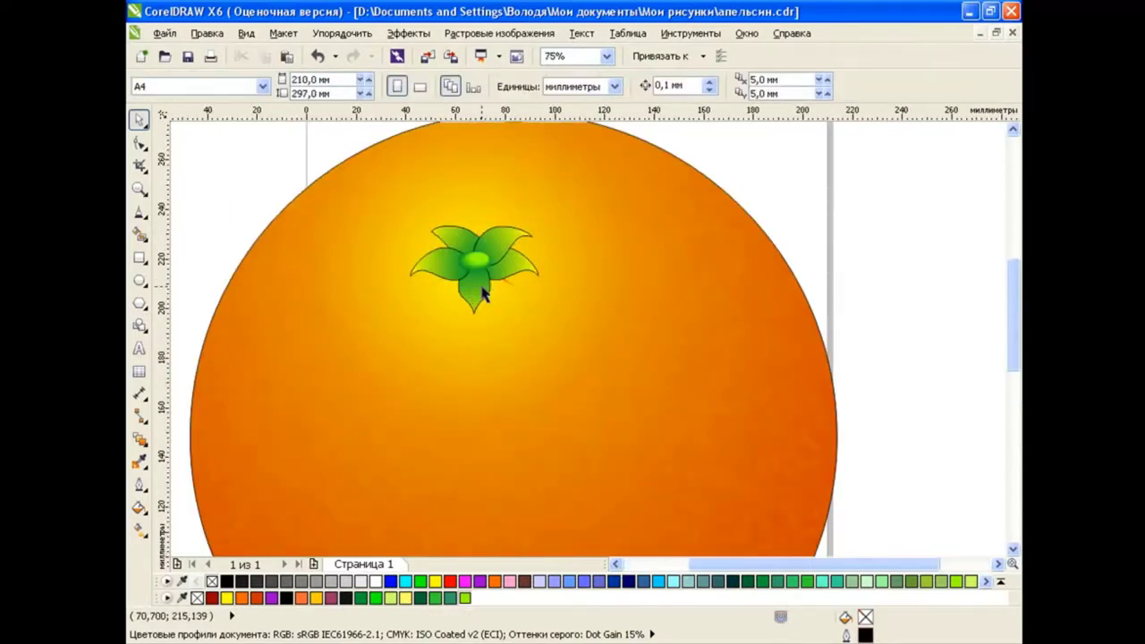
left_click_drag(483, 294, 832, 278)
left_click_drag(284, 180, 564, 334)
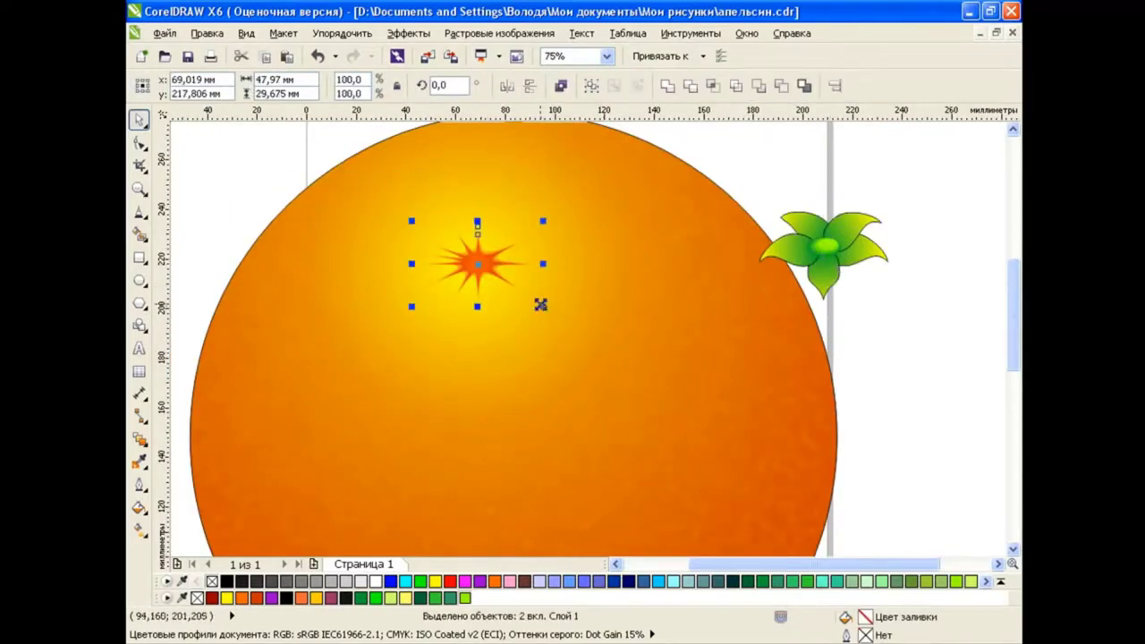
left_click_drag(848, 249, 507, 264)
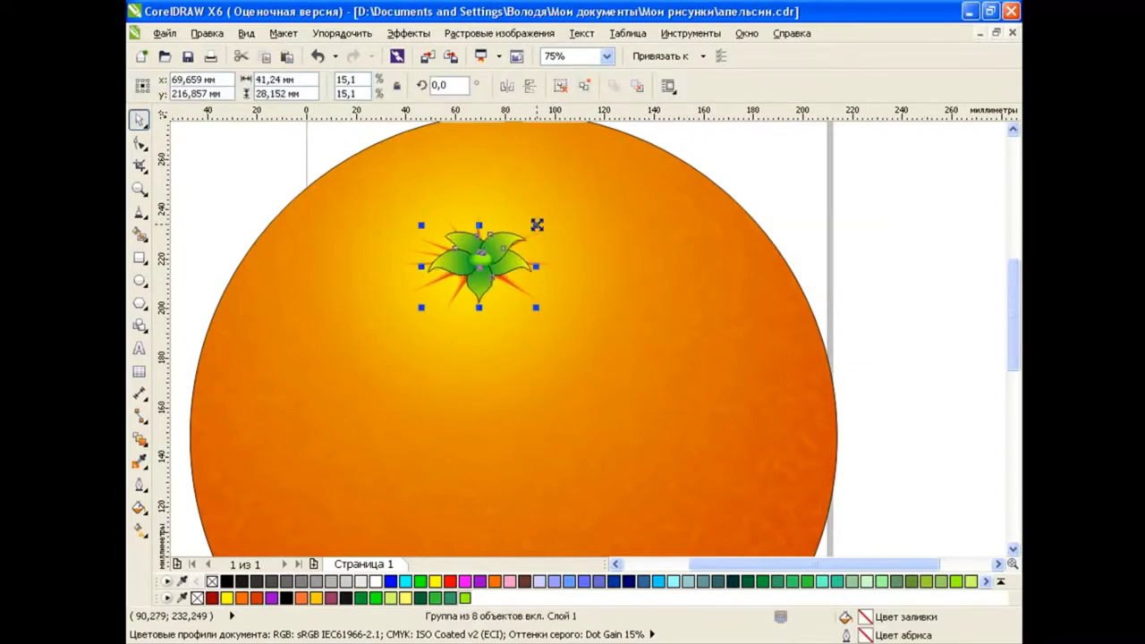
left_click_drag(536, 225, 528, 226)
key("Escape")
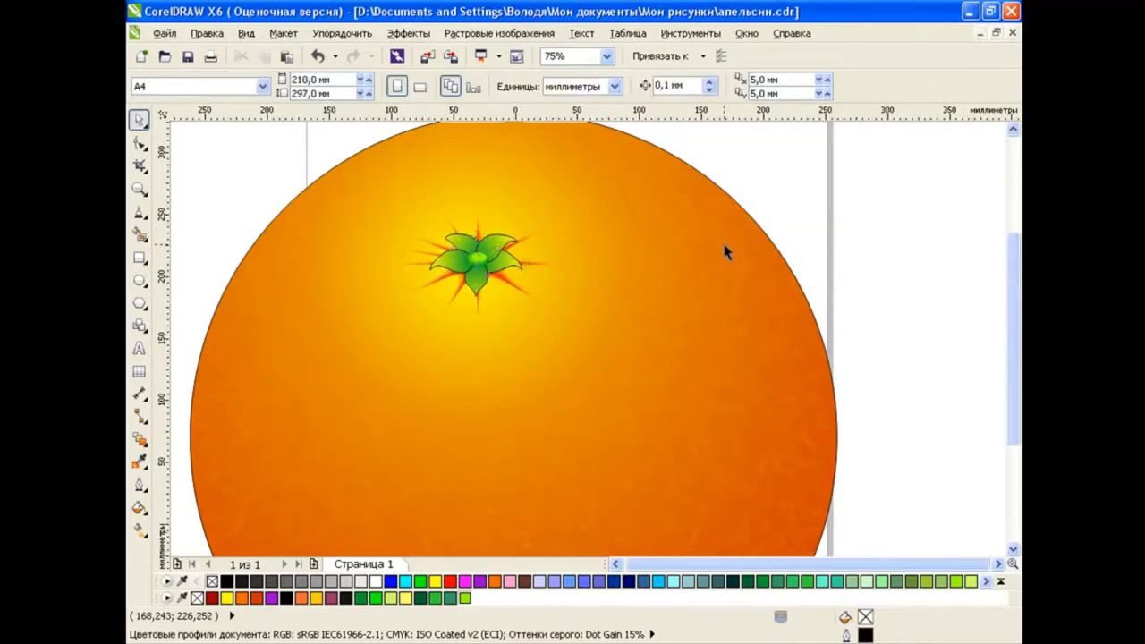
scroll(726, 250, "down", 1)
left_click(998, 563)
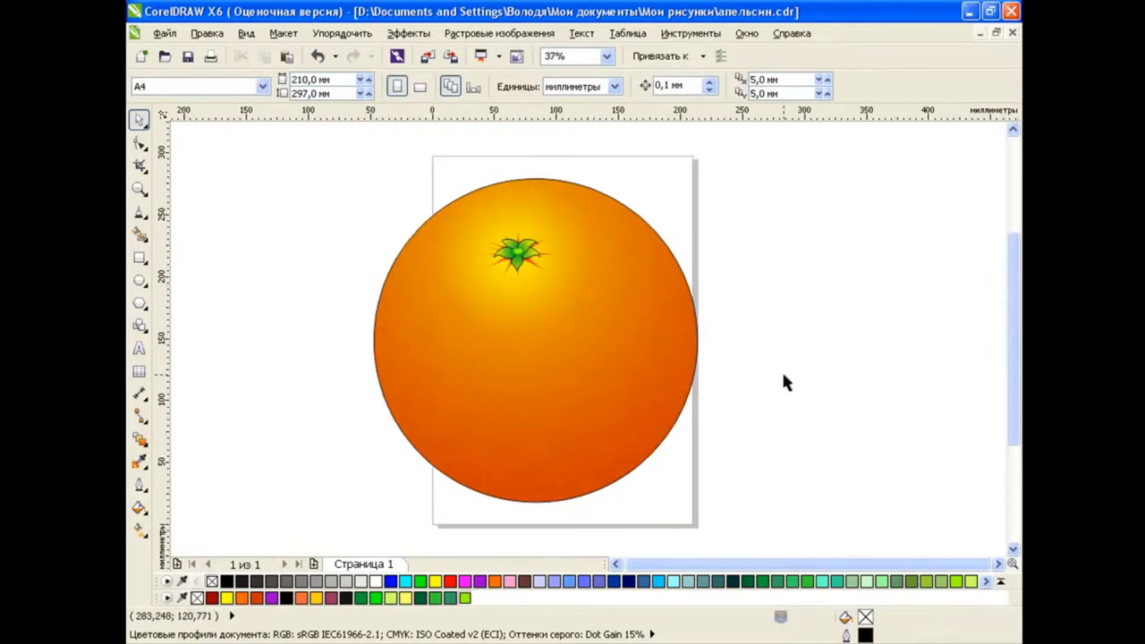
Step: Shrink the orange into a small top-left copy, then paste a full-size ungrouped copy without stem leaves
left_click(508, 286)
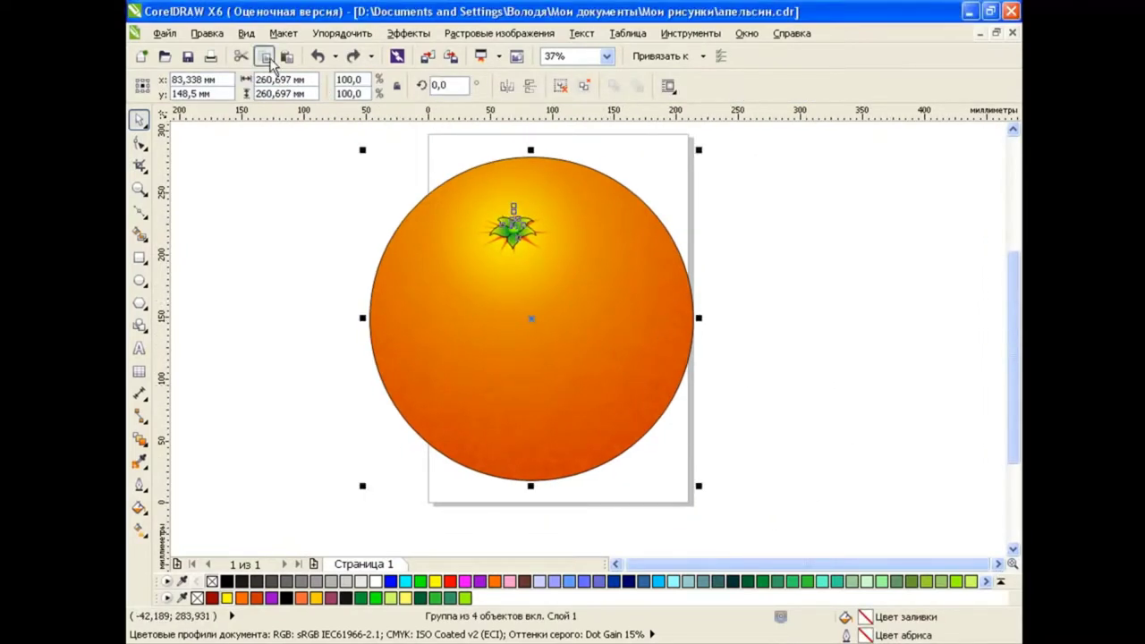
left_click_drag(699, 486, 429, 205)
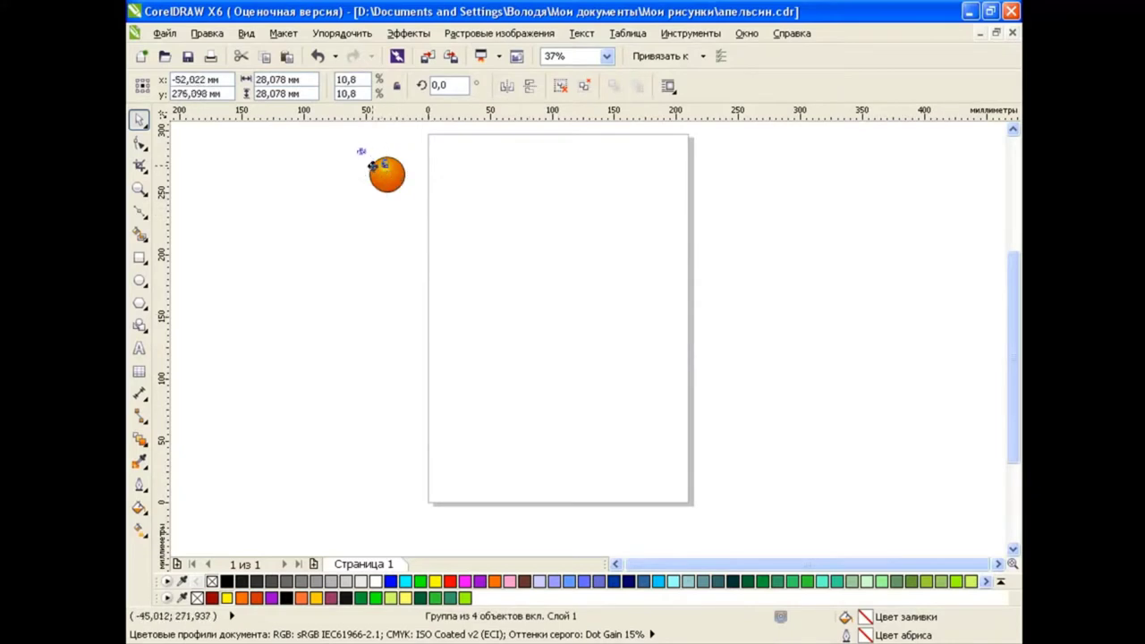
left_click_drag(372, 165, 351, 150)
left_click(286, 55)
left_click(591, 85)
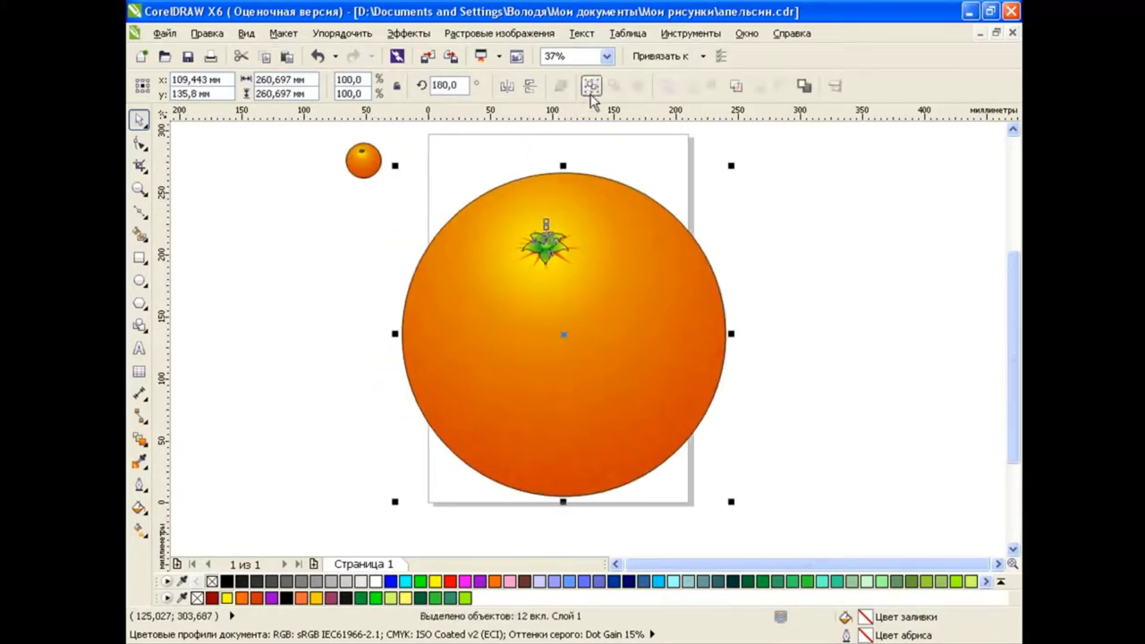
left_click(816, 322)
left_click(555, 252)
key("Delete")
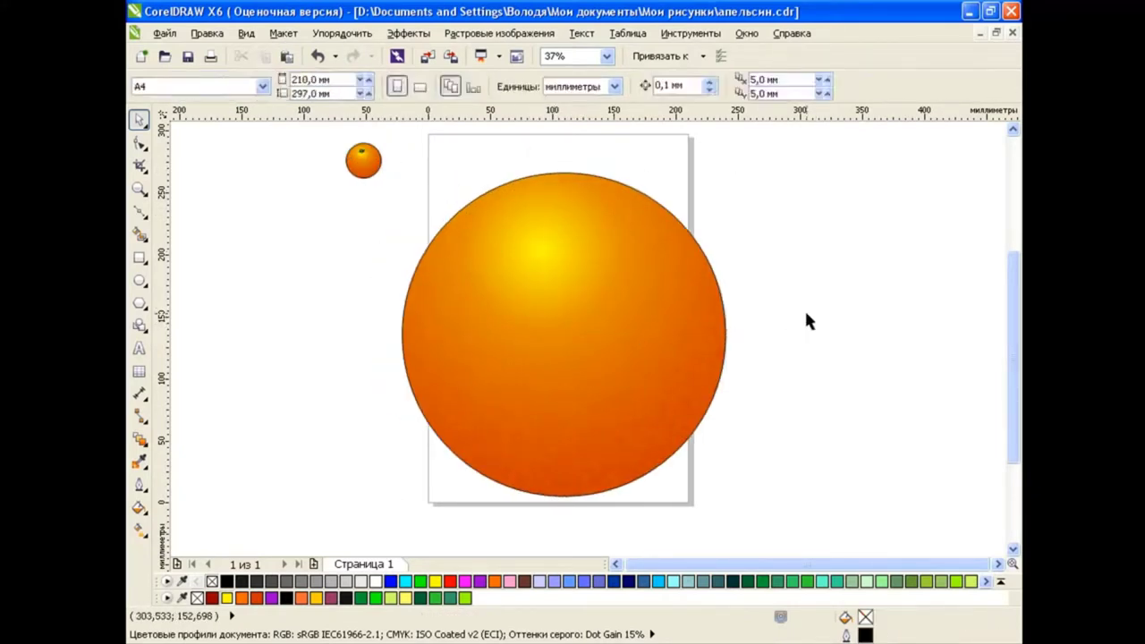
Step: Draw an inner ellipse centred on the big orange and stretch it to 260.35 mm tall
left_click(139, 280)
left_click_drag(432, 159, 601, 496)
left_click_drag(512, 151, 512, 177)
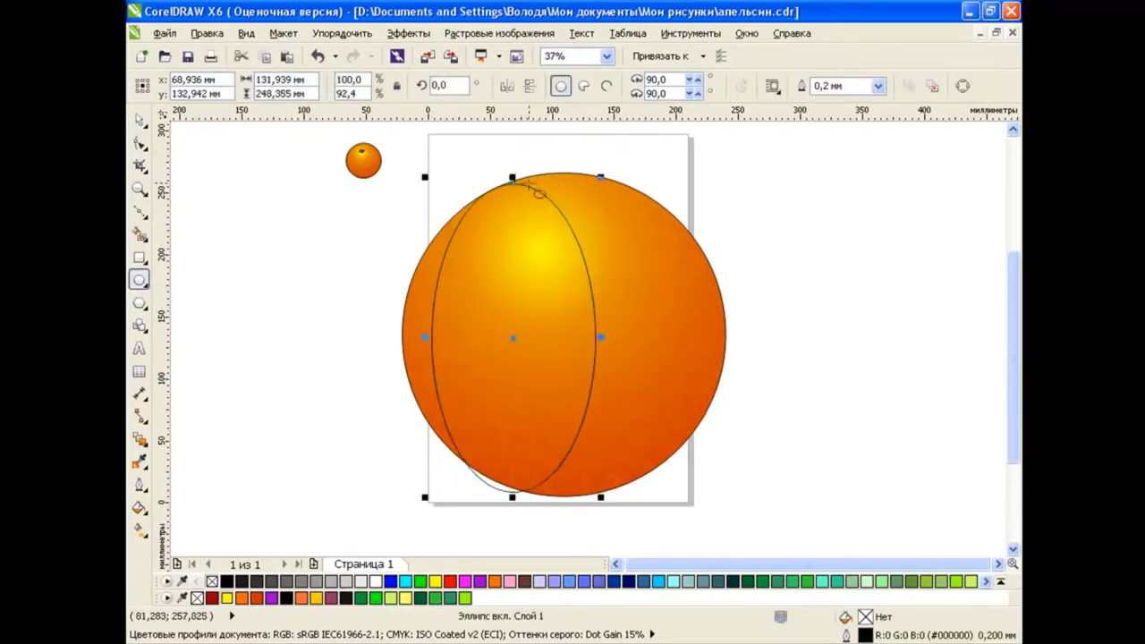
left_click_drag(514, 336, 544, 330)
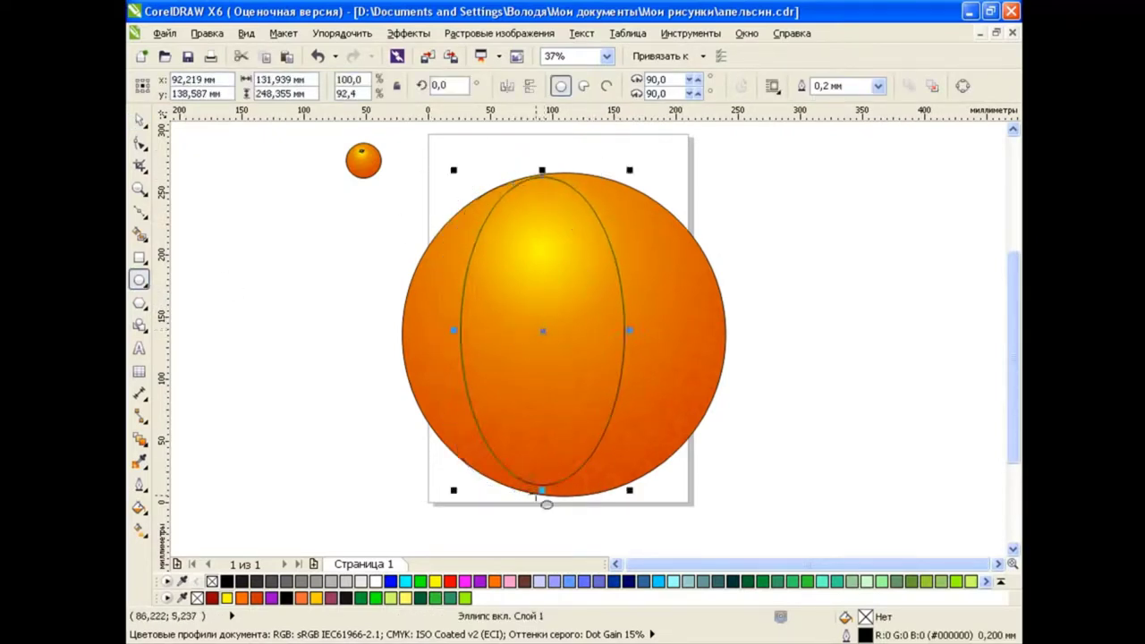
left_click_drag(545, 492, 545, 499)
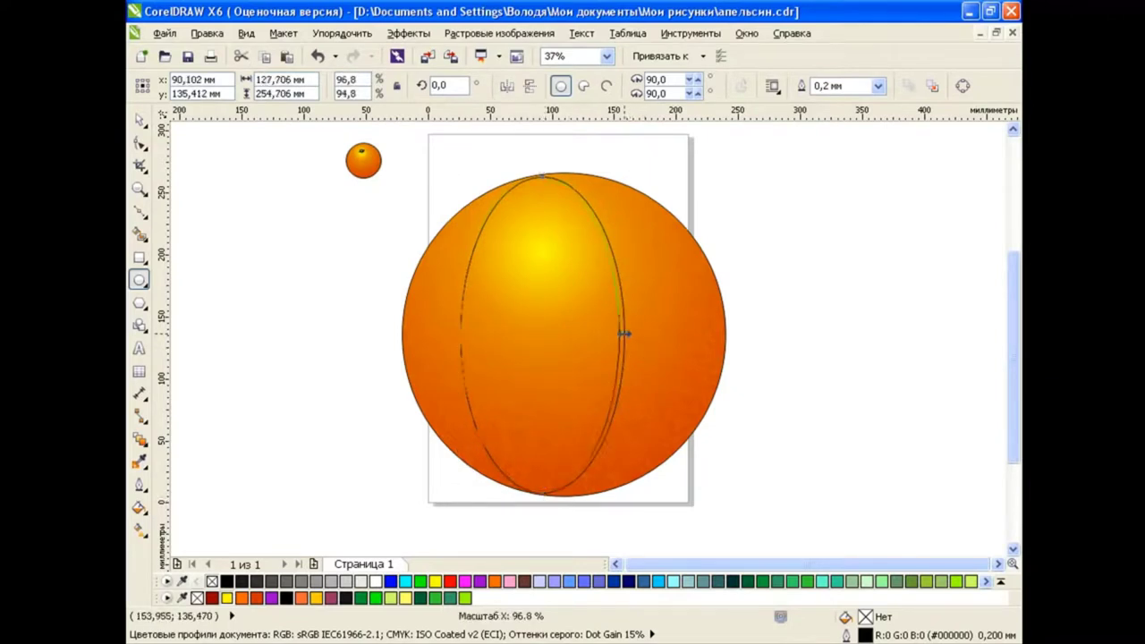
left_click_drag(626, 333, 609, 334)
left_click_drag(535, 334, 555, 333)
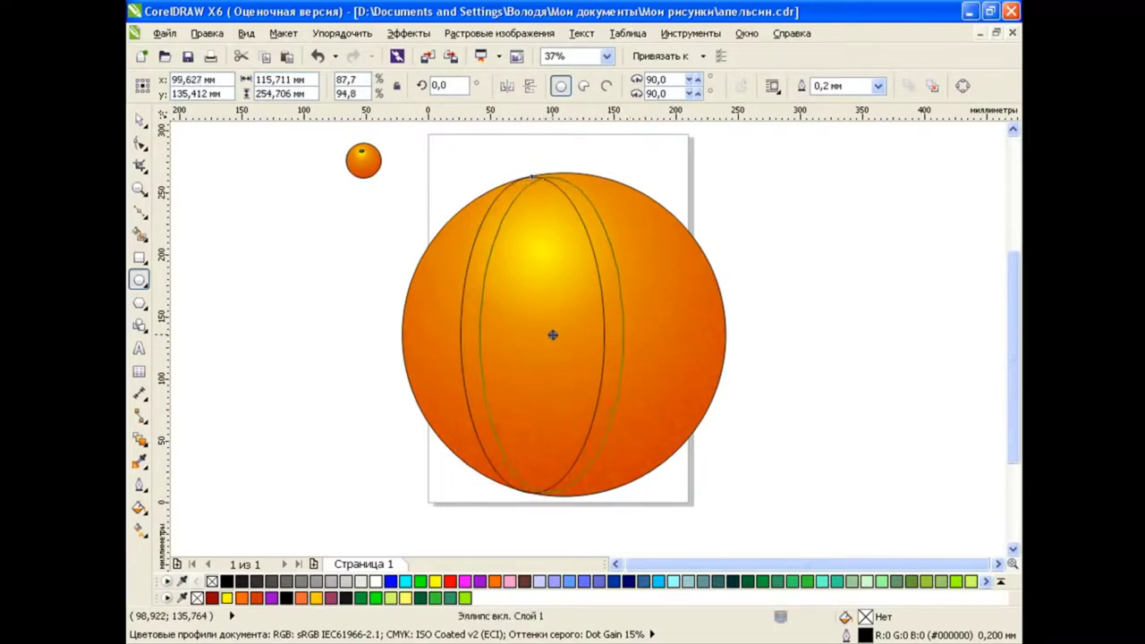
left_click_drag(555, 169, 554, 165)
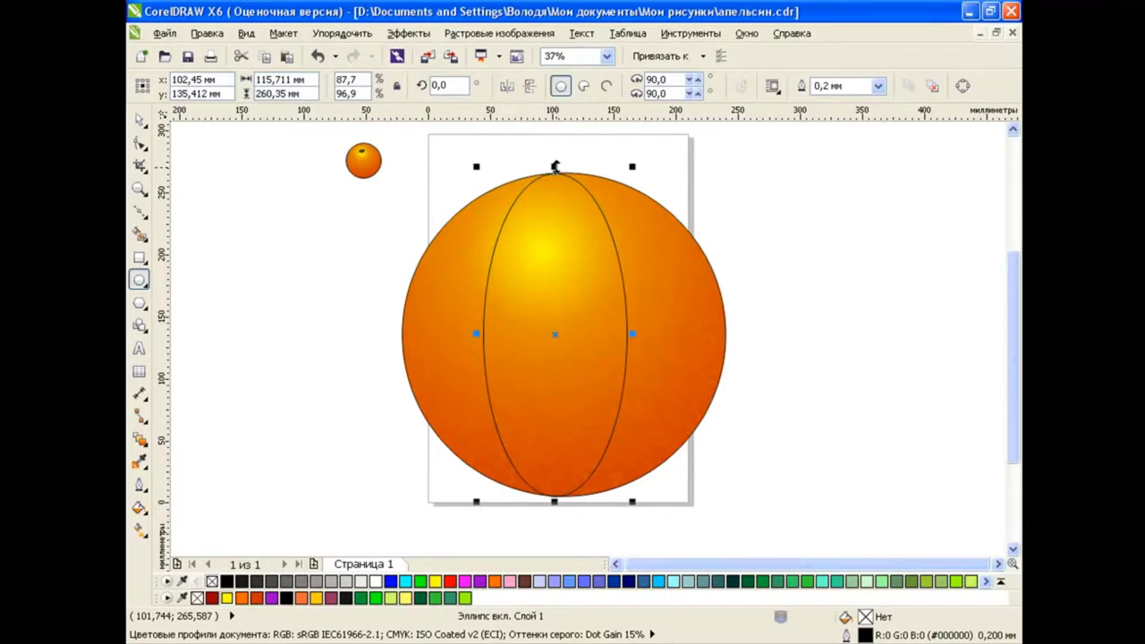
Step: Convert the big orange circle to curves and drag its left node inward to the ellipse
left_click(139, 119)
left_click(295, 353)
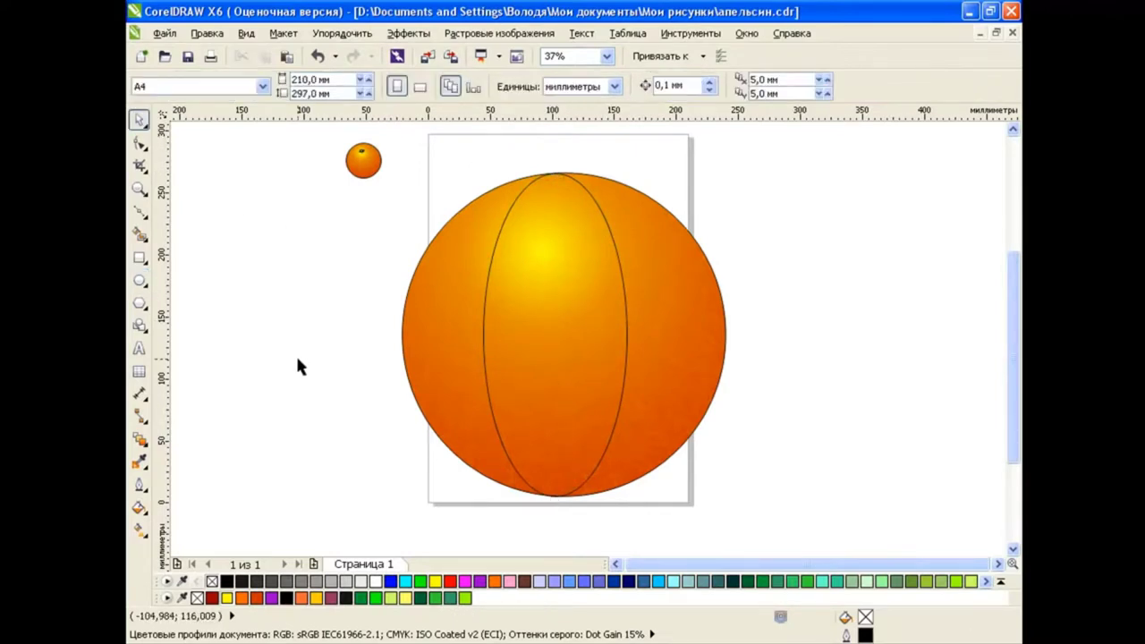
left_click(447, 301)
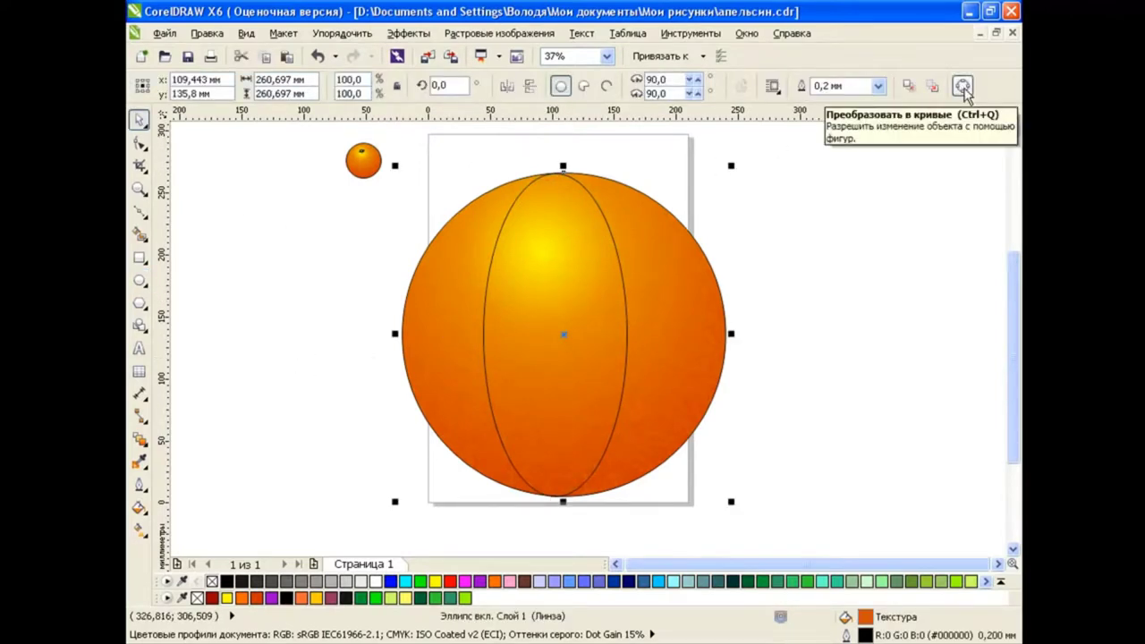
left_click(963, 87)
left_click(139, 144)
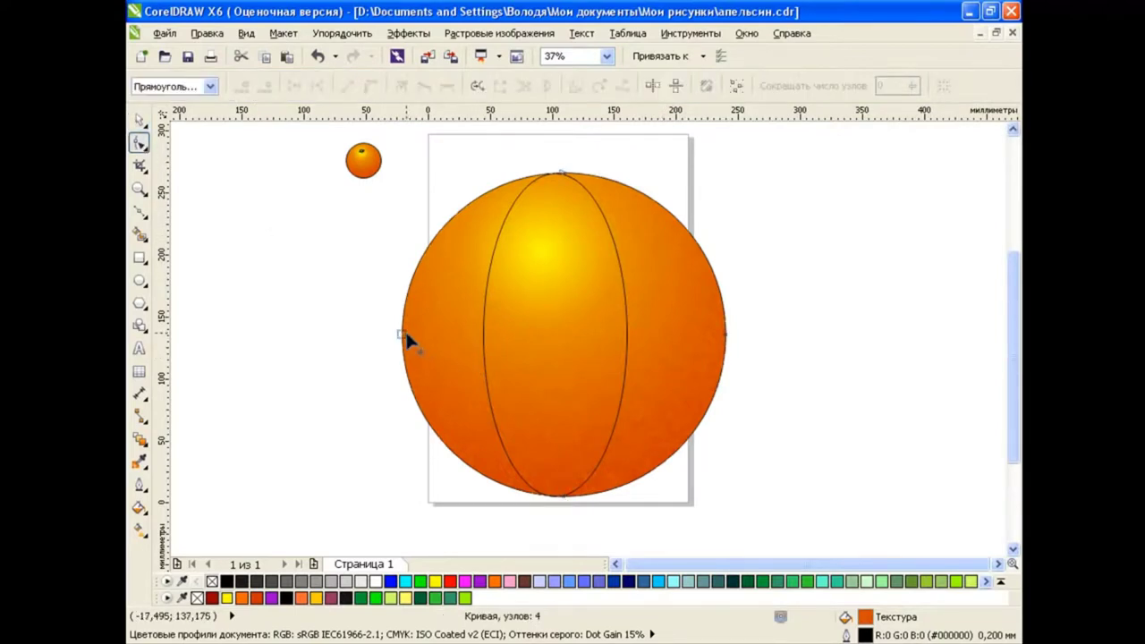
left_click(558, 174)
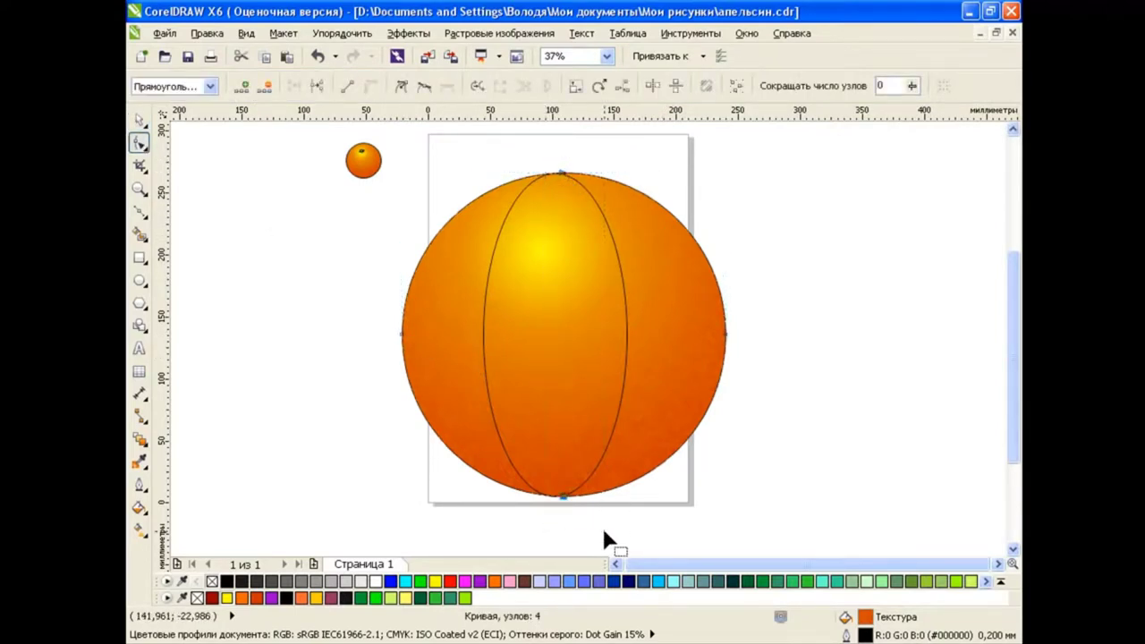
left_click_drag(402, 336, 474, 344)
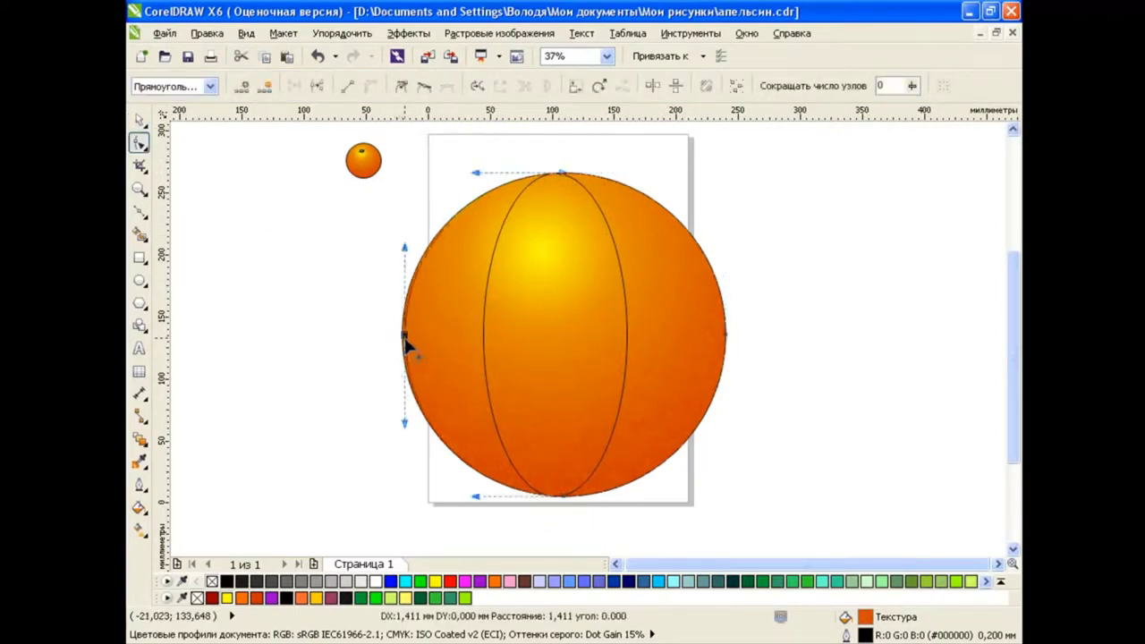
left_click_drag(475, 423, 477, 363)
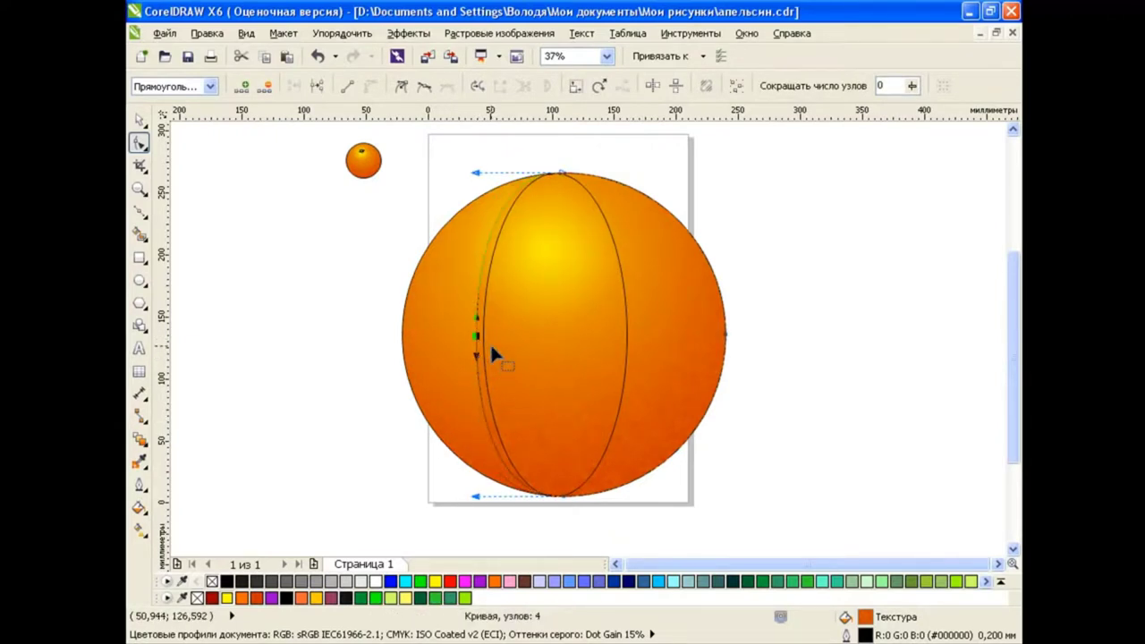
Step: Convert the gradient circle underneath to curves and push its left side in to match
left_click(478, 340)
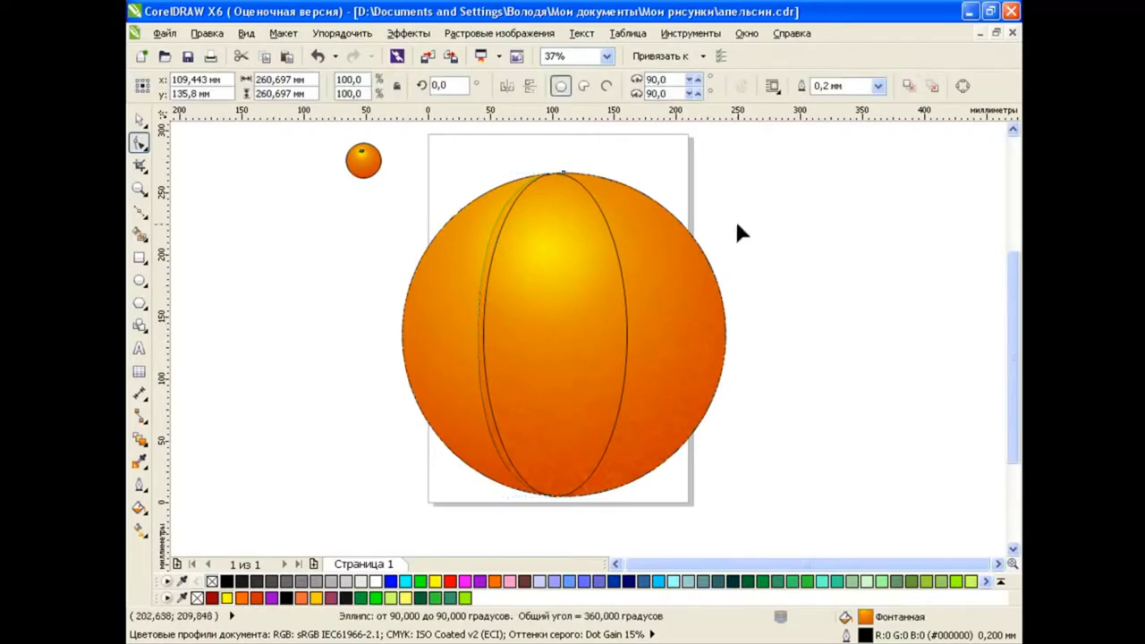
left_click(488, 333)
left_click_drag(535, 135, 536, 454)
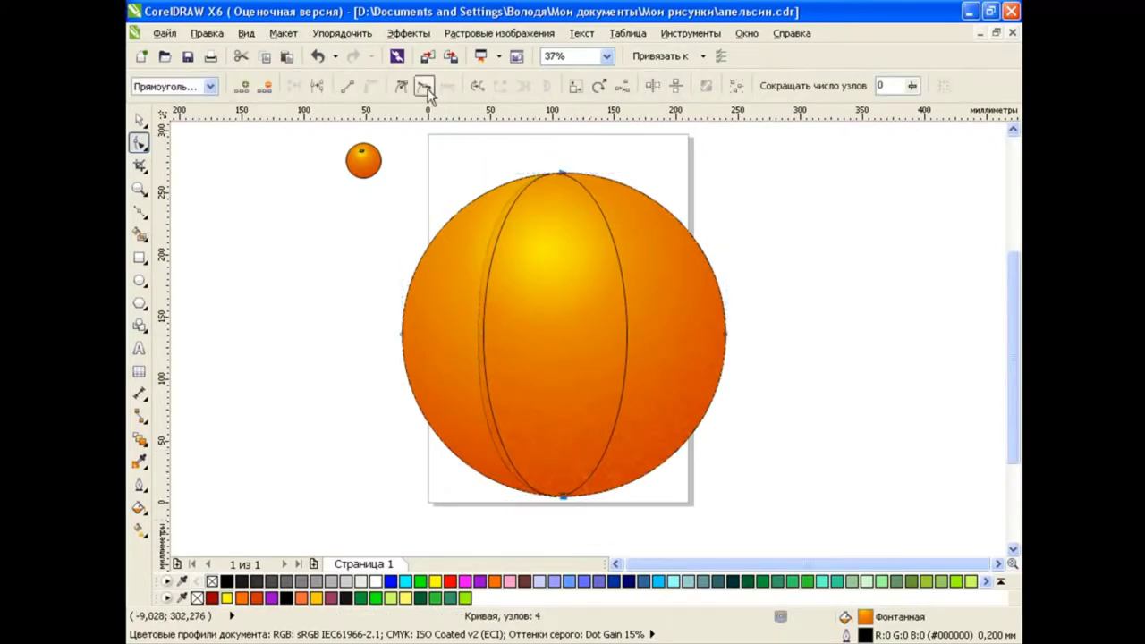
left_click_drag(405, 332, 480, 334)
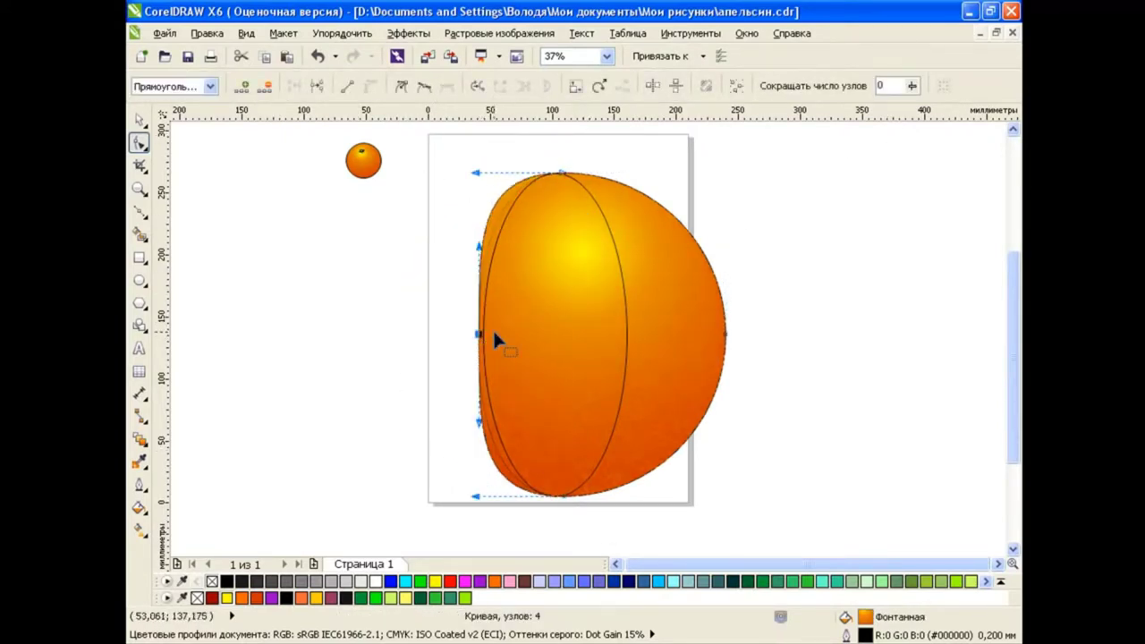
key("space")
key("Escape")
left_click(568, 280)
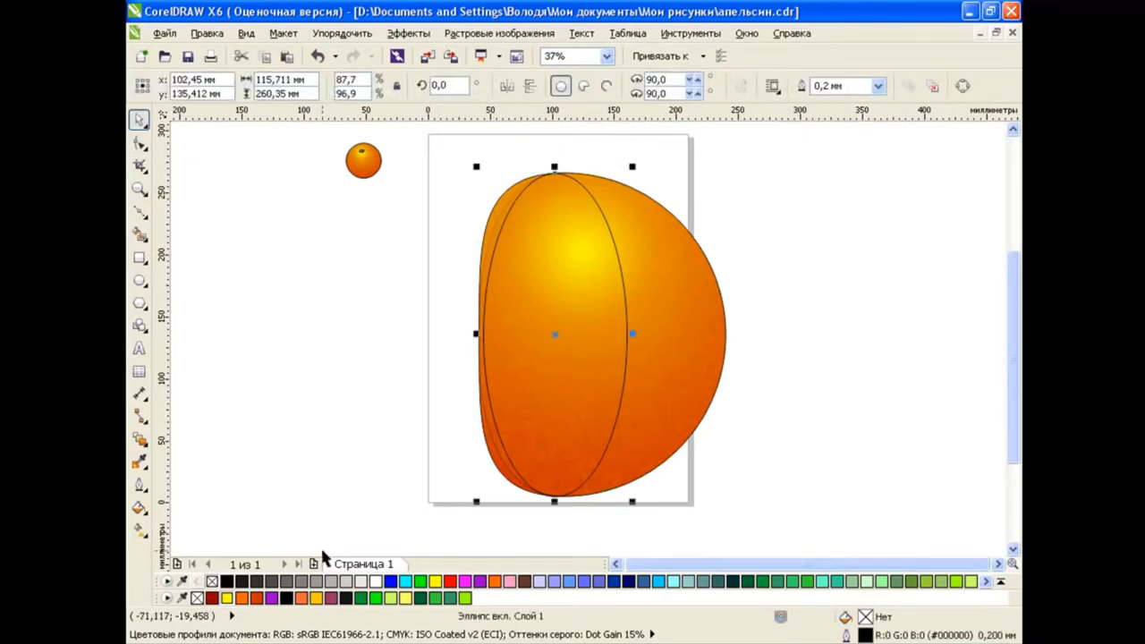
Step: Fill the inner ellipse yellow from the color palette
left_click(437, 581)
scroll(534, 207, "up", 1)
scroll(561, 257, "up", 1)
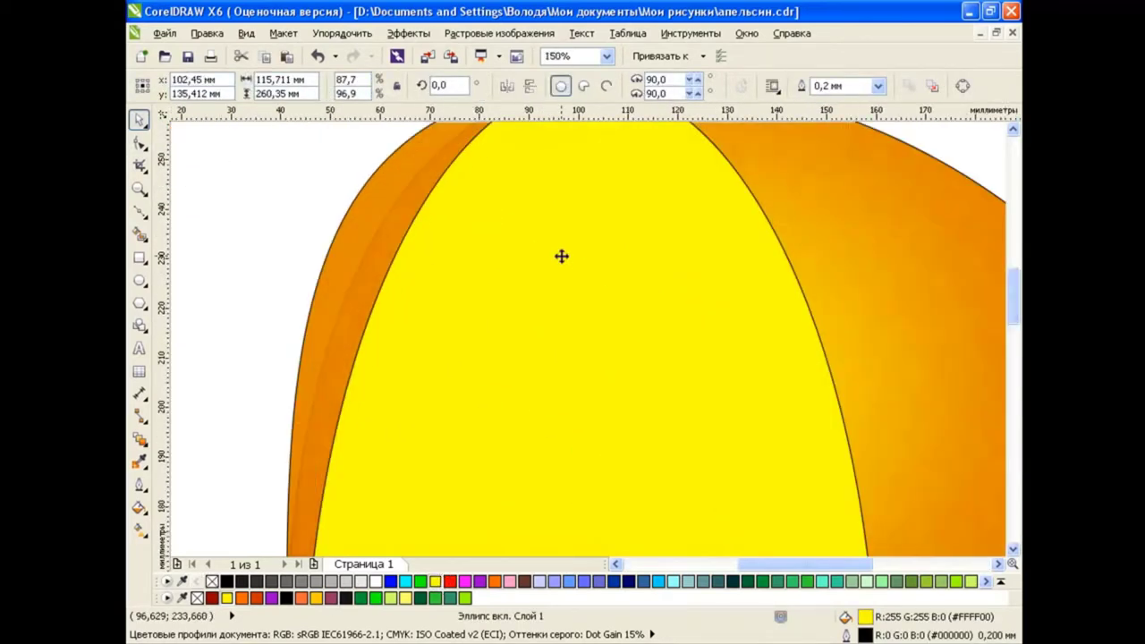
scroll(561, 257, "up", 3)
Step: Node-edit the orange outline and adjust its top node's left control handle
left_click(590, 239)
key("F10")
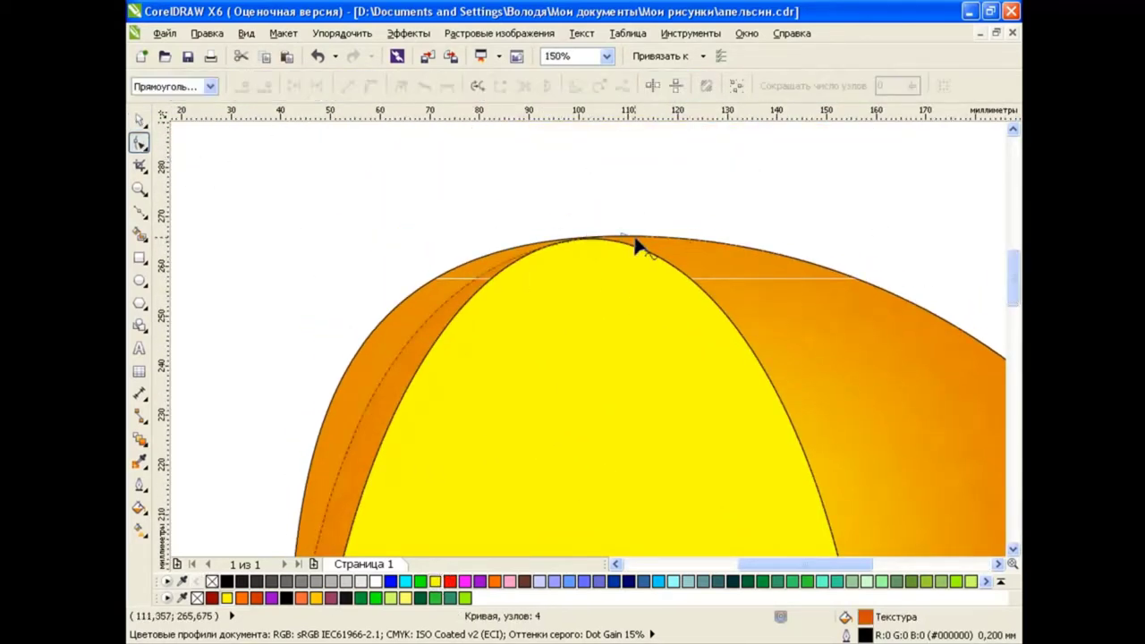
left_click(624, 238)
left_click(429, 269)
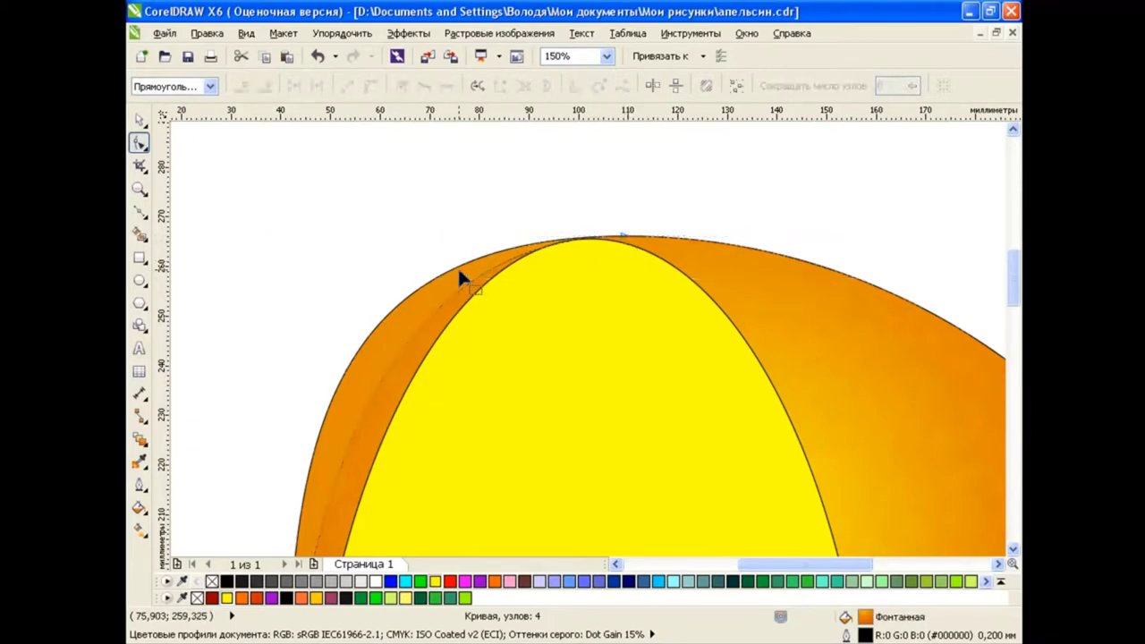
left_click(625, 238)
left_click_drag(268, 236, 342, 235)
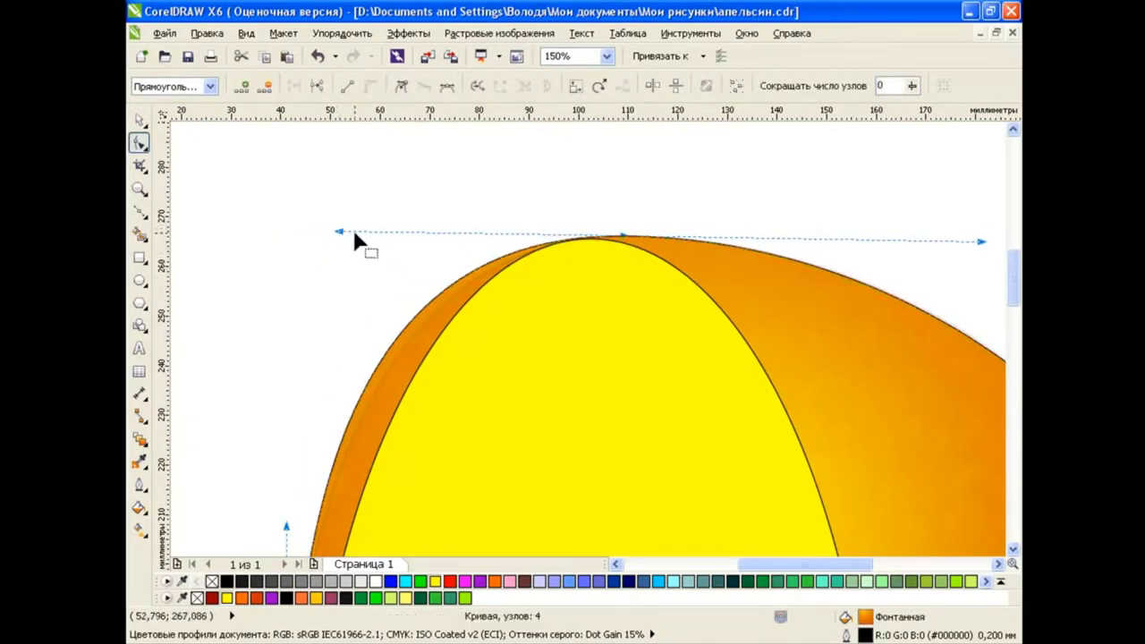
scroll(424, 376, "down", 5)
key("F3")
left_click_drag(1005, 320, 1005, 332)
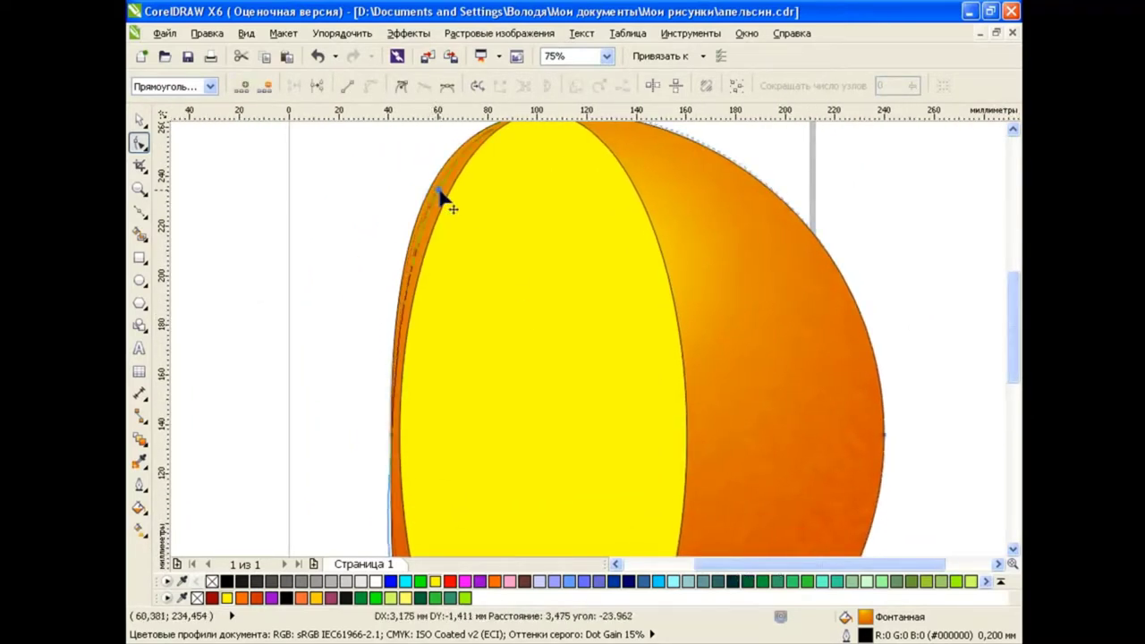
Step: Reshape the orange outline's left edge and round its top toward the yellow face
left_click(390, 435)
left_click_drag(401, 270, 388, 376)
scroll(978, 304, "up", 1)
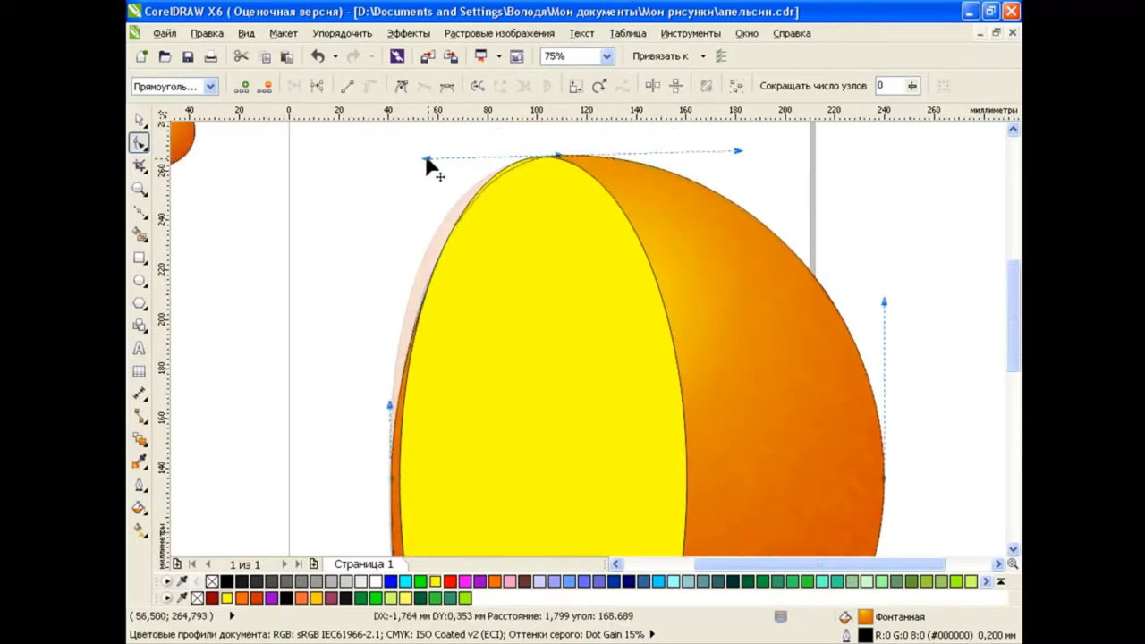
left_click_drag(430, 159, 400, 154)
left_click_drag(557, 157, 556, 158)
left_click(391, 480)
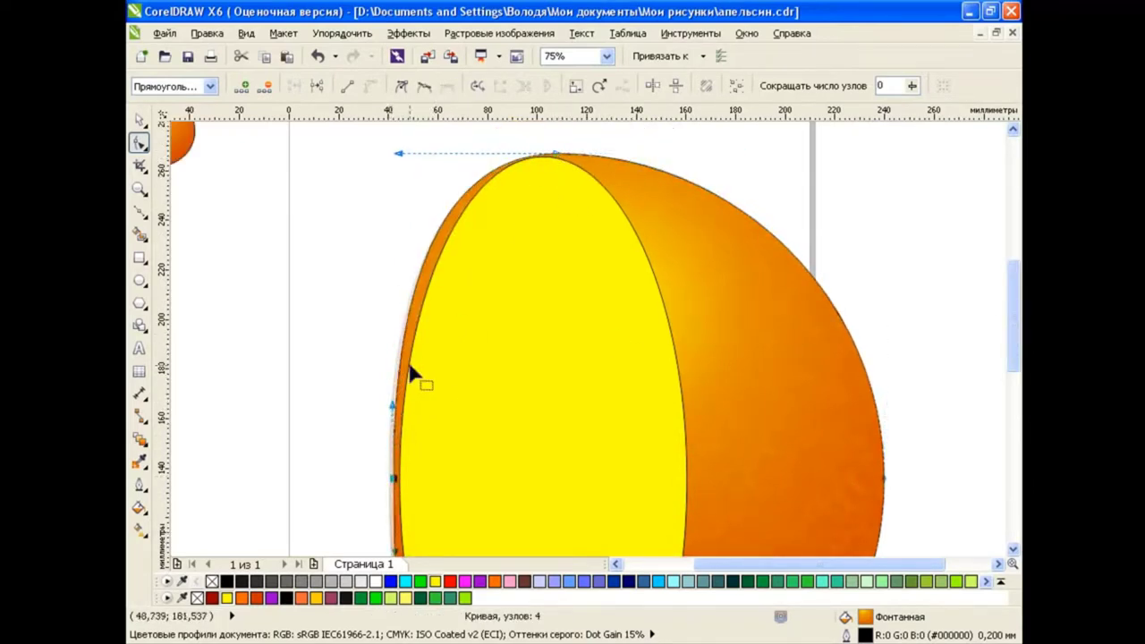
left_click_drag(427, 263, 438, 263)
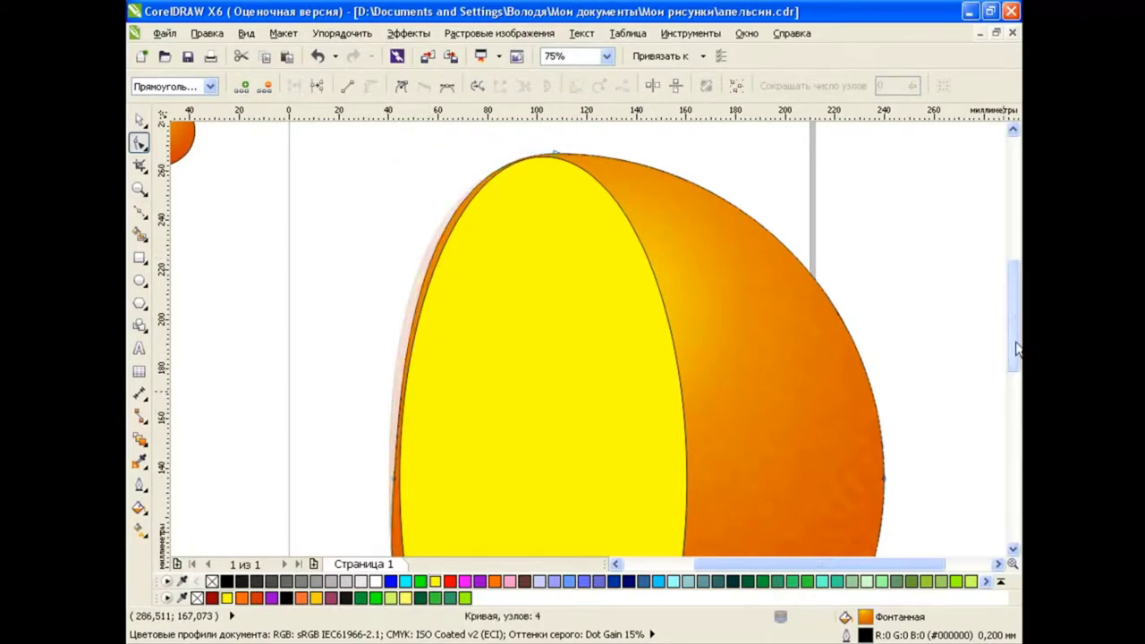
left_click_drag(1016, 349, 1004, 413)
left_click_drag(561, 552, 559, 554)
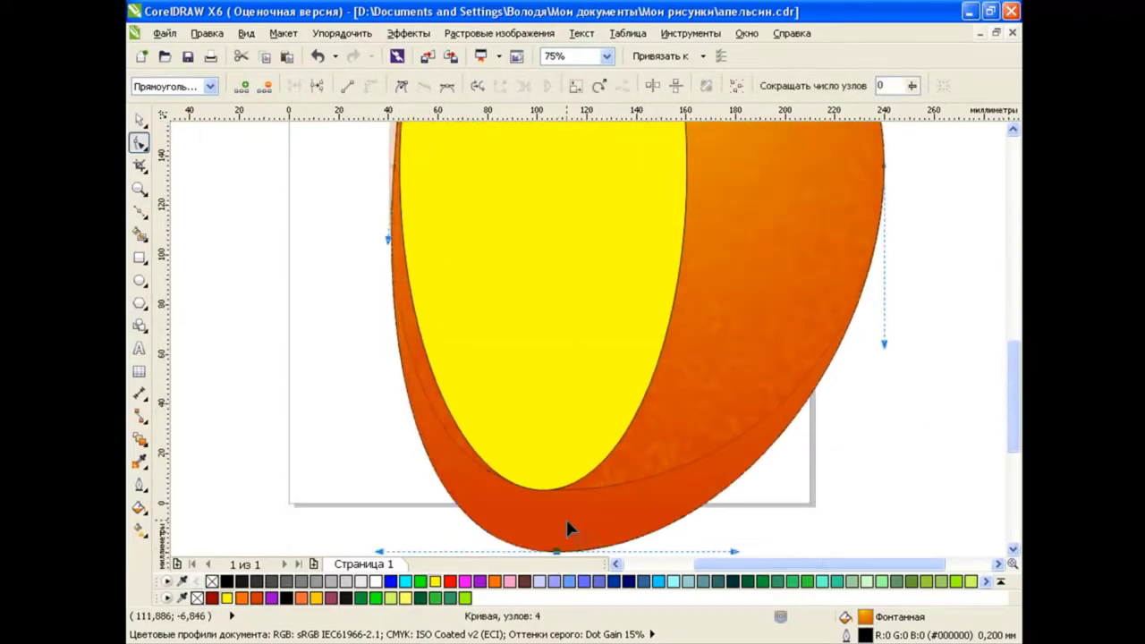
Step: Undo a stray node pull and tighten the outline's bottom-left curve around the yellow face
left_click(319, 57)
left_click_drag(386, 489, 409, 491)
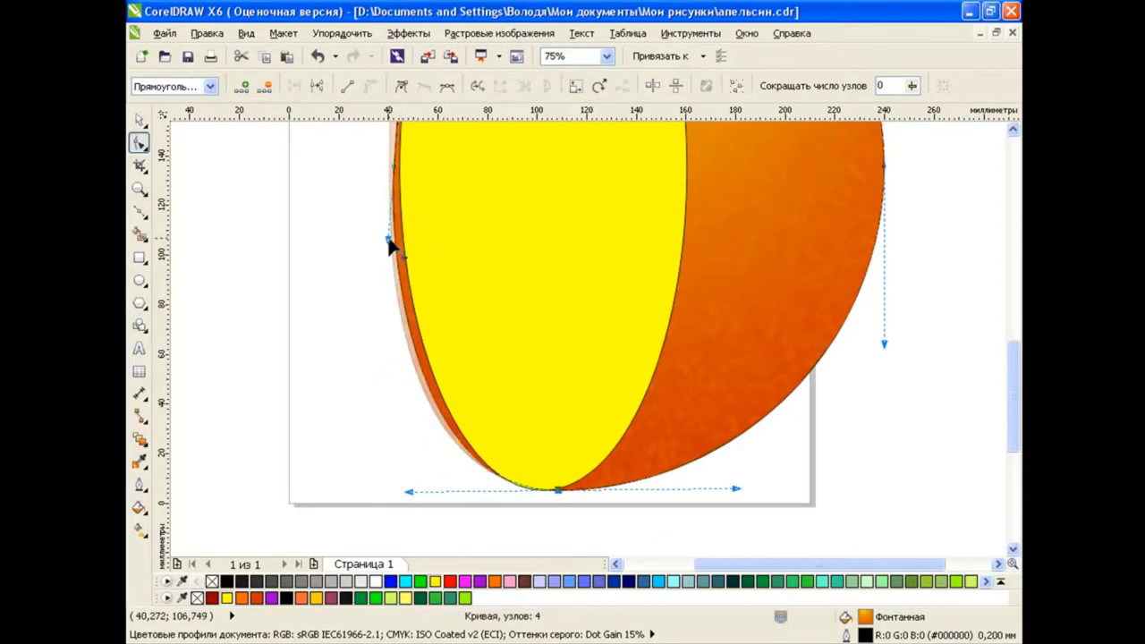
mouse_move(388, 241)
left_mouse_down()
mouse_move(397, 309)
mouse_move(394, 277)
left_mouse_up()
left_click(541, 489)
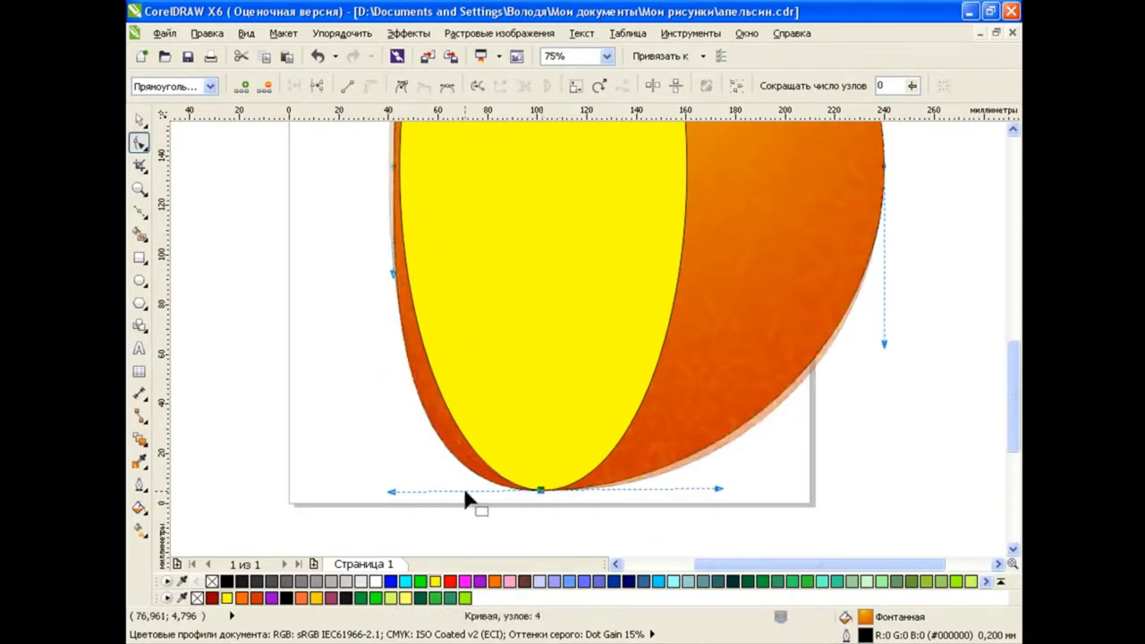
left_click_drag(390, 493, 420, 490)
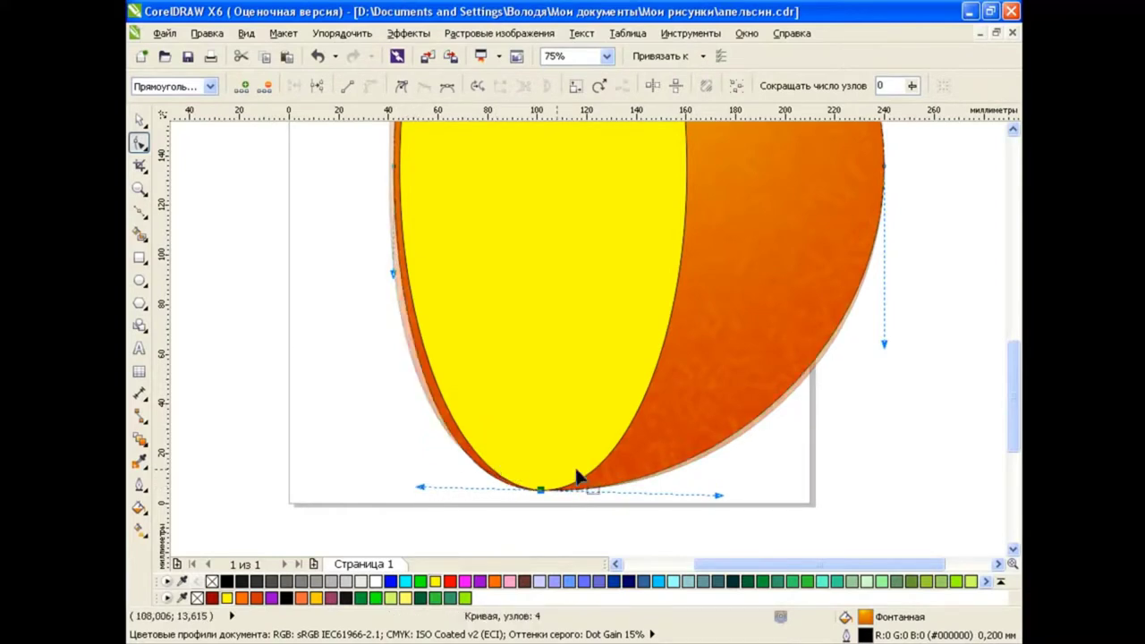
left_click_drag(1013, 414, 1012, 333)
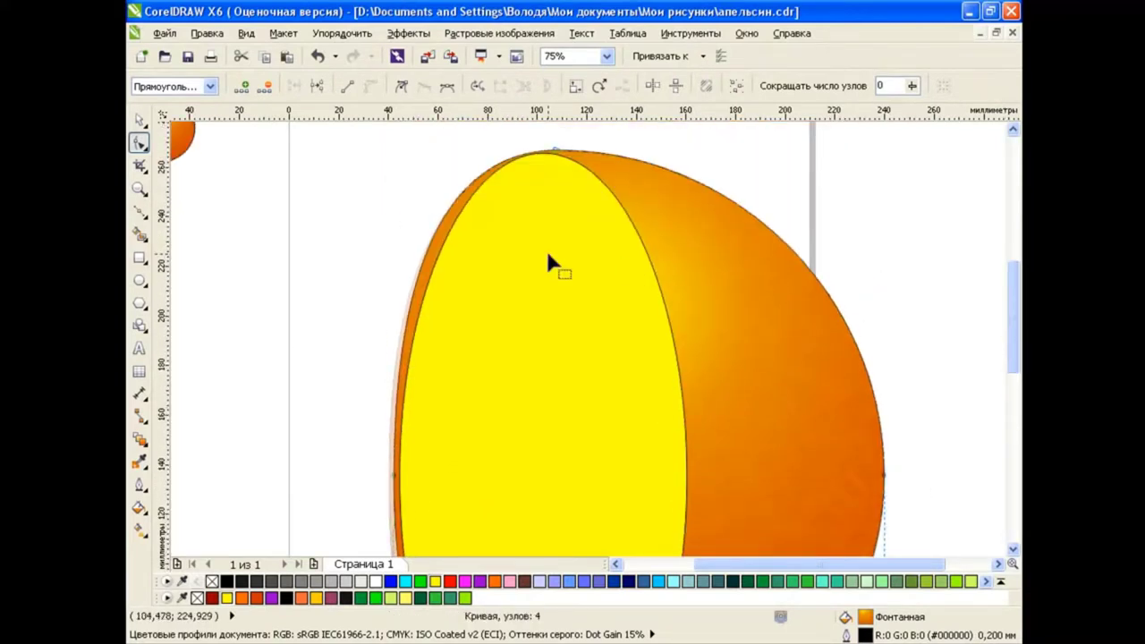
left_click(138, 119)
left_click(570, 330)
scroll(587, 313, "down", 1)
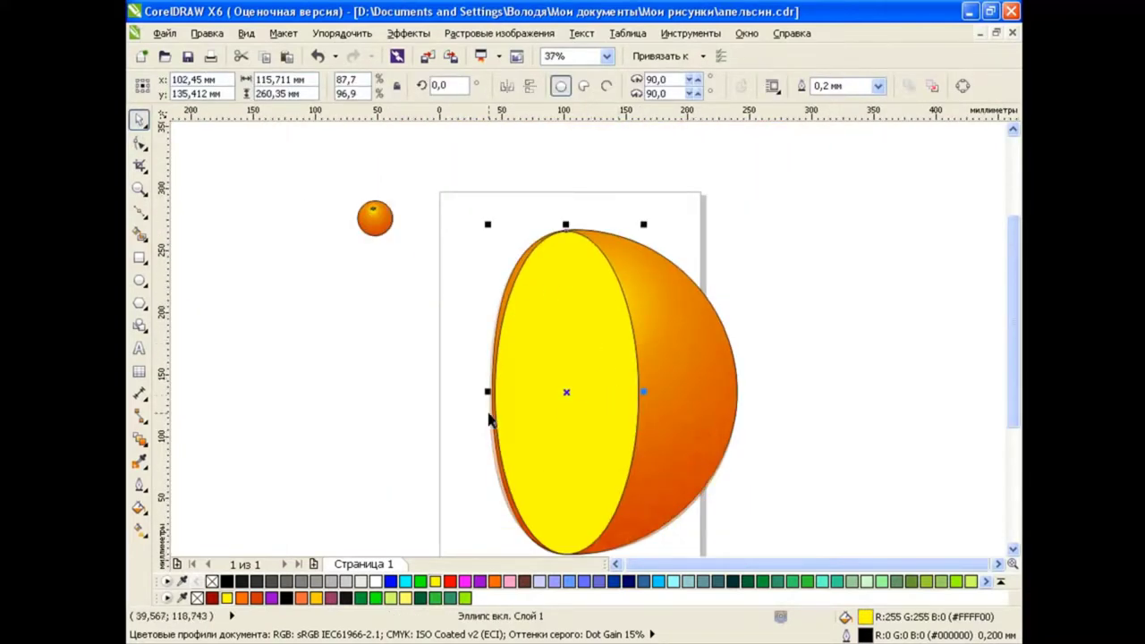
Step: Zoom in and nudge a node on the orange outline's lower edge
scroll(519, 376, "up", 1)
key("Tab")
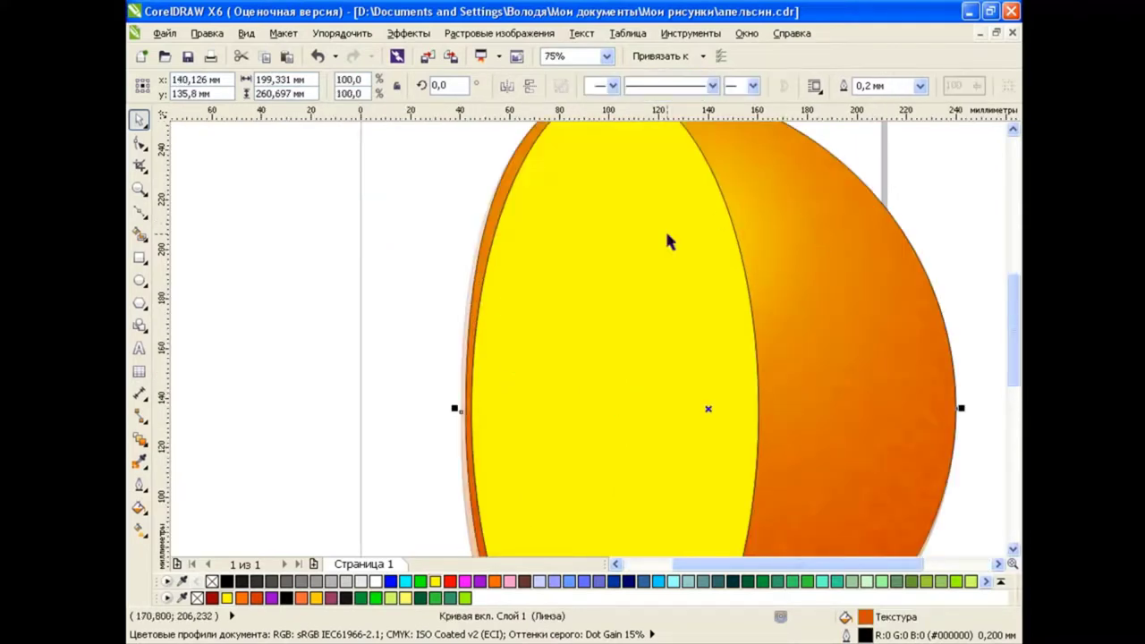
key("F10")
left_click(461, 413)
left_click_drag(1013, 377, 1017, 429)
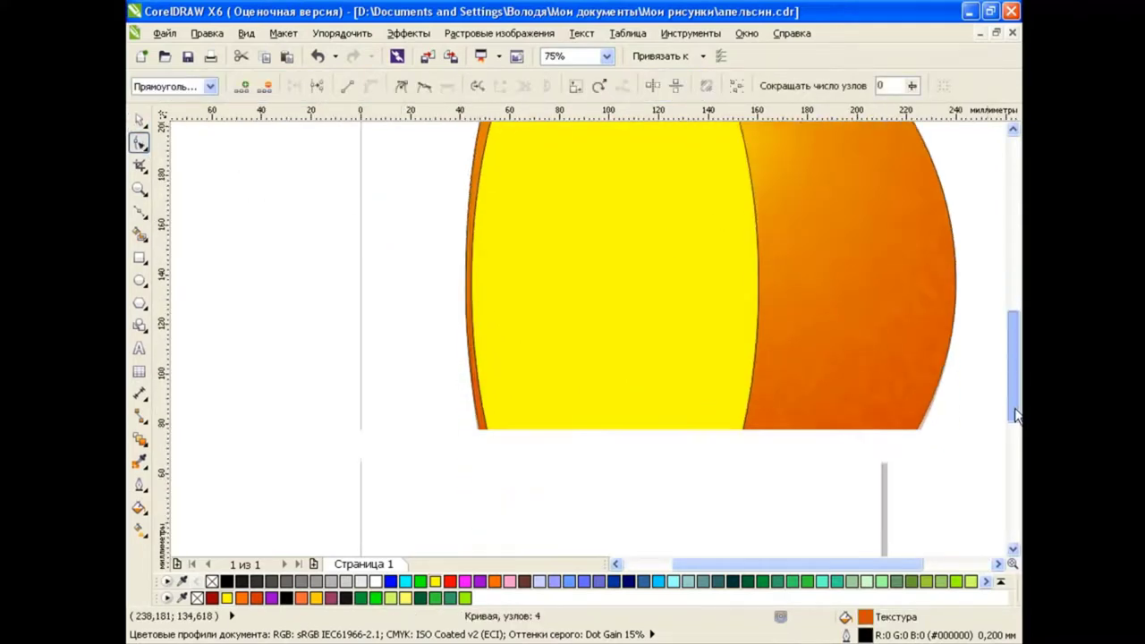
left_click_drag(498, 454, 504, 454)
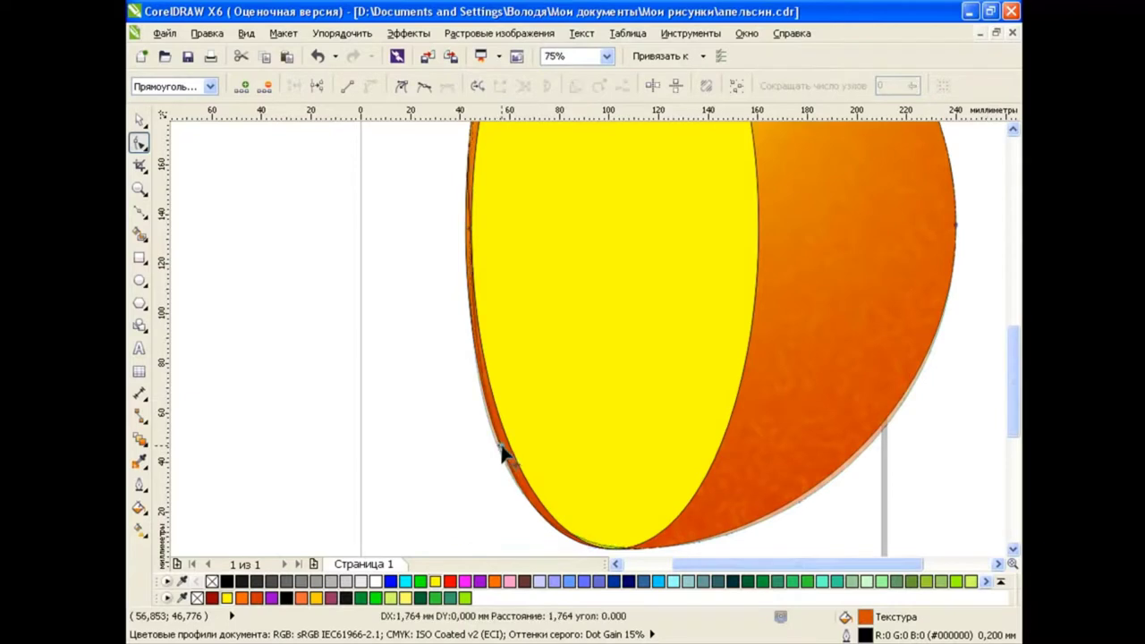
left_click_drag(1013, 403, 1013, 331)
Step: Push the yellow face's left edge and bottom node out to sit snugly against the rind
left_click(614, 313)
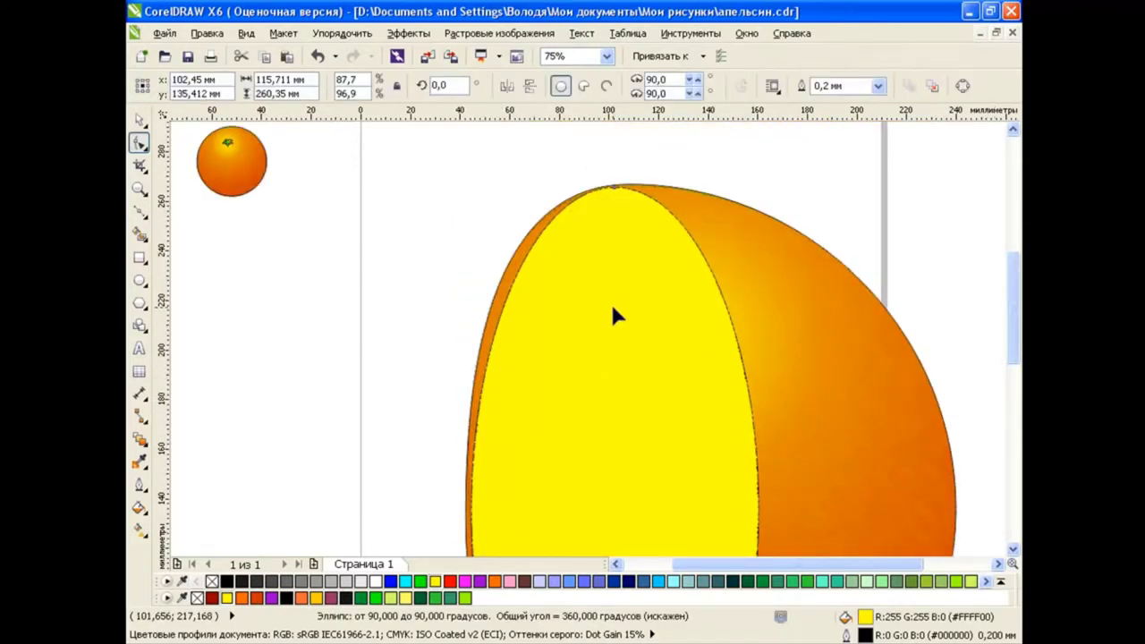
key("ctrl+q")
left_click_drag(516, 289, 507, 287)
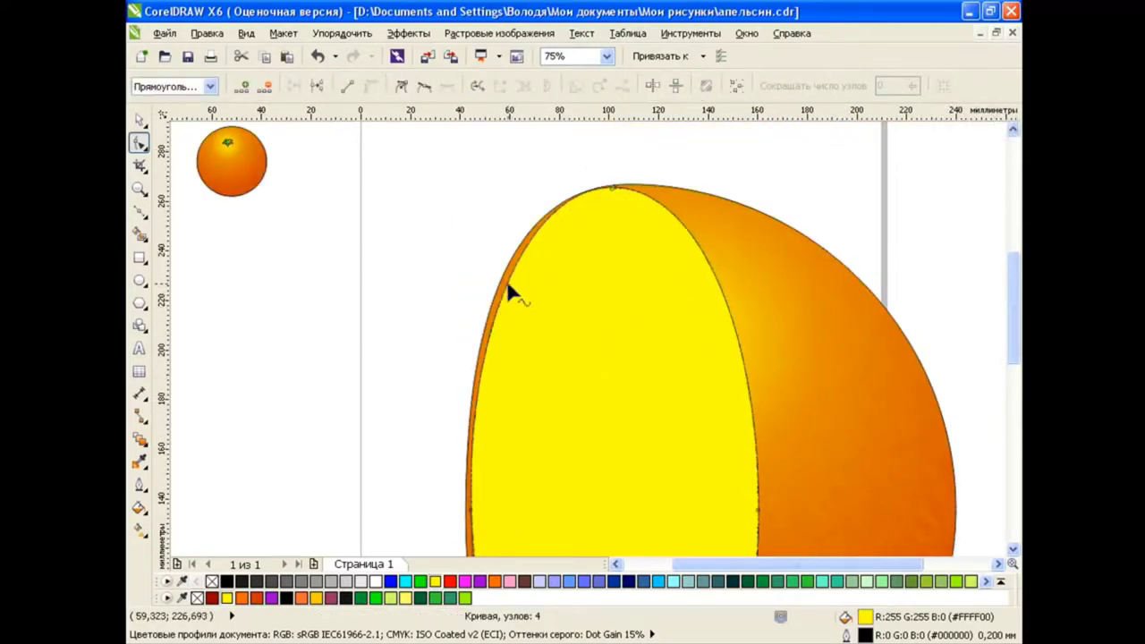
left_click_drag(611, 194, 612, 196)
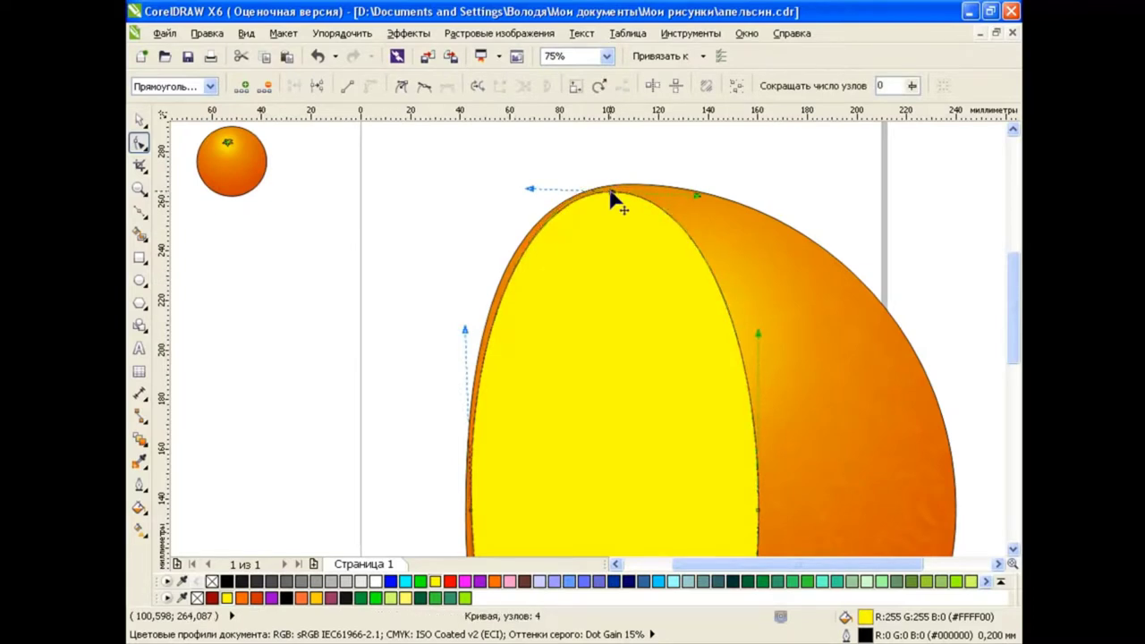
left_click_drag(1014, 336, 1015, 432)
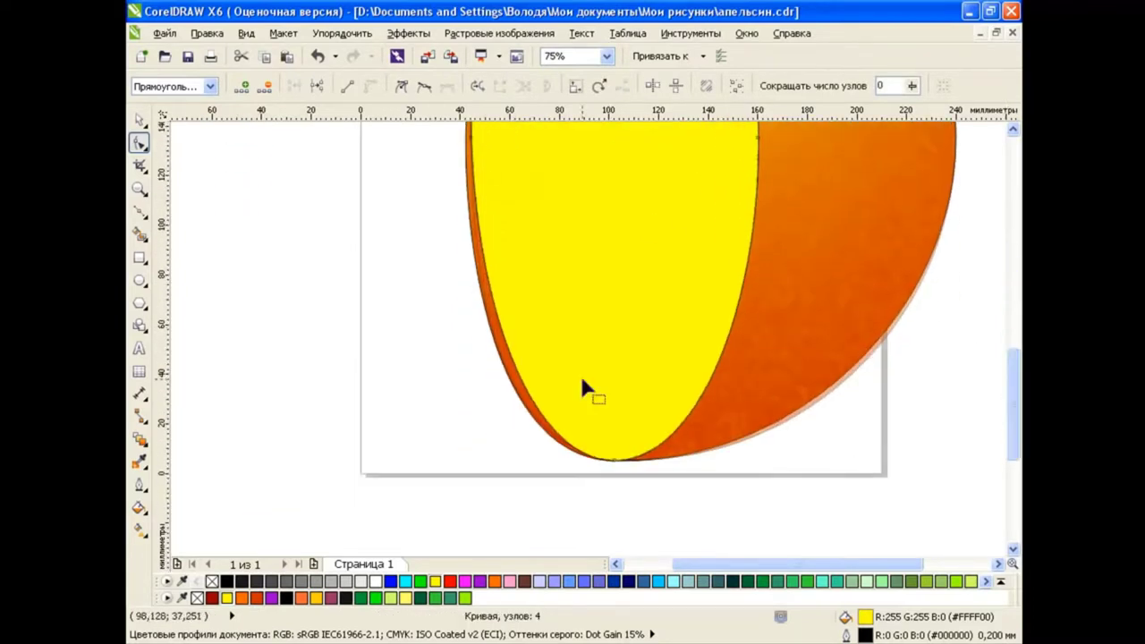
left_click_drag(525, 387, 519, 388)
left_click(614, 459)
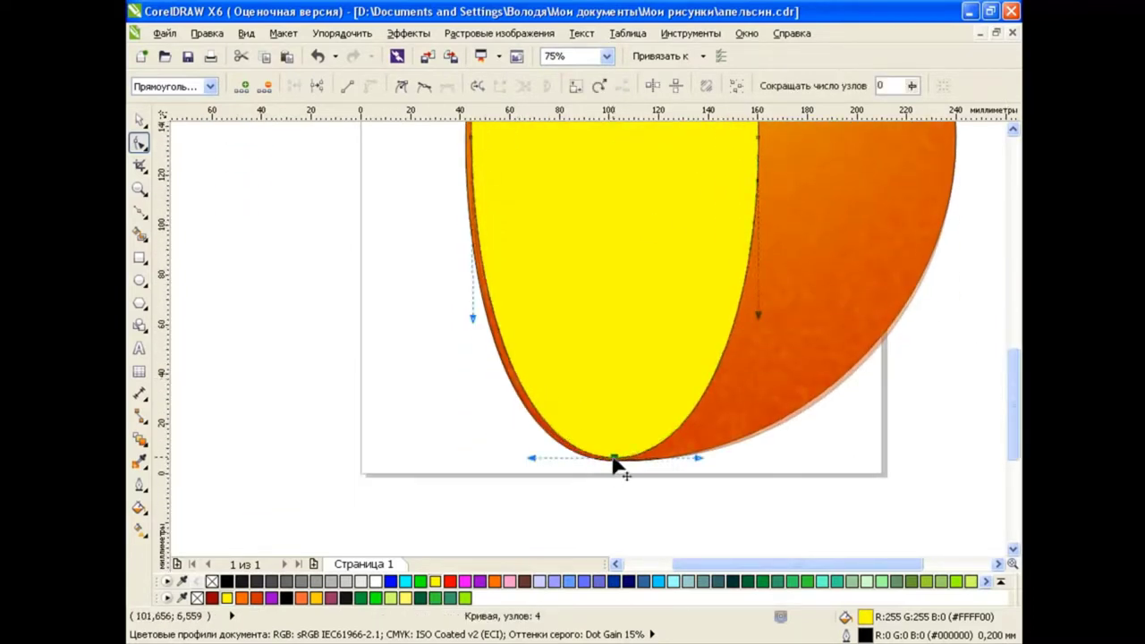
left_click_drag(1014, 457, 1012, 318)
scroll(601, 279, "down", 2)
key("space")
left_click(500, 309)
Step: Make a 95% inner copy of the yellow face, adjust its top and bottom nodes, fill it pale yellow (#FFFF9D)
double_click(587, 321)
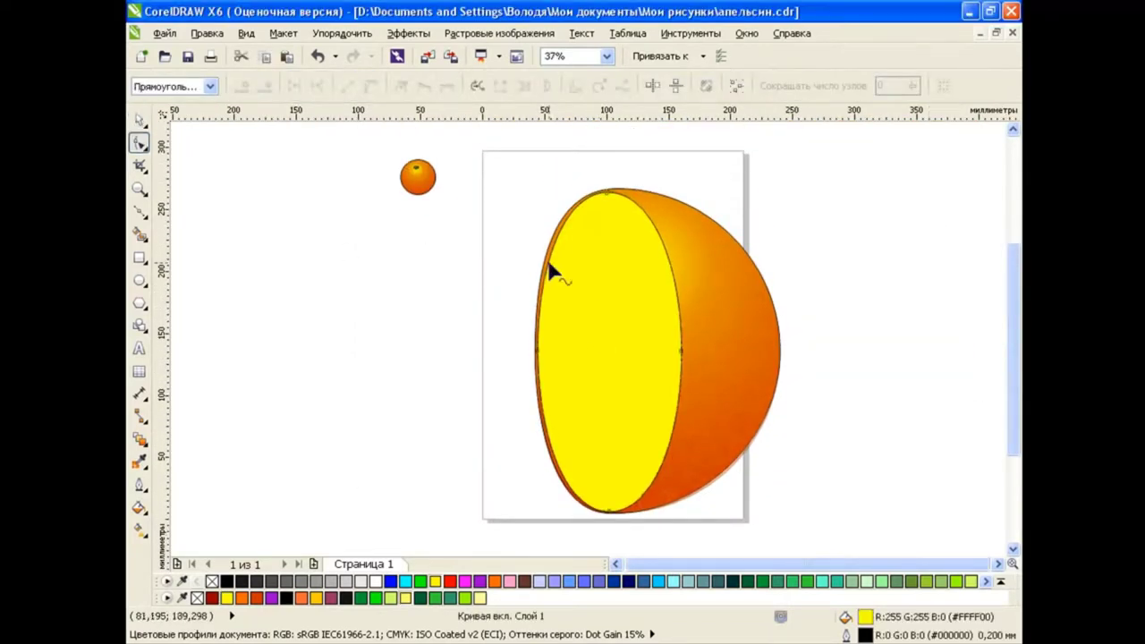
left_click(139, 119)
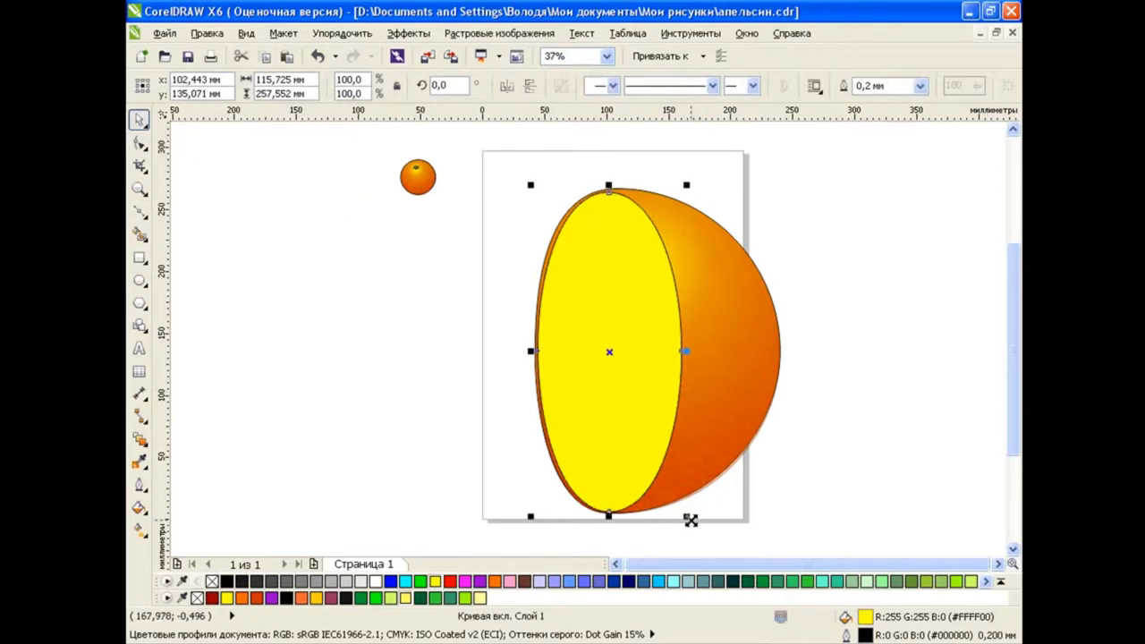
left_click_drag(687, 513, 682, 506)
key("F10")
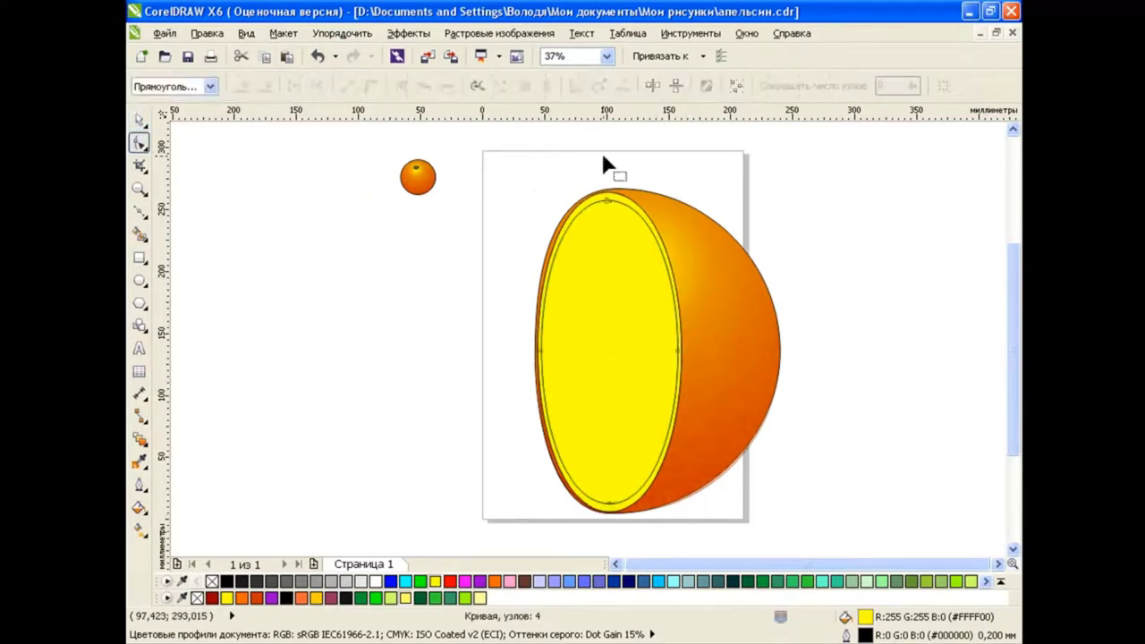
left_click_drag(609, 195, 609, 190)
left_click_drag(609, 507, 613, 509)
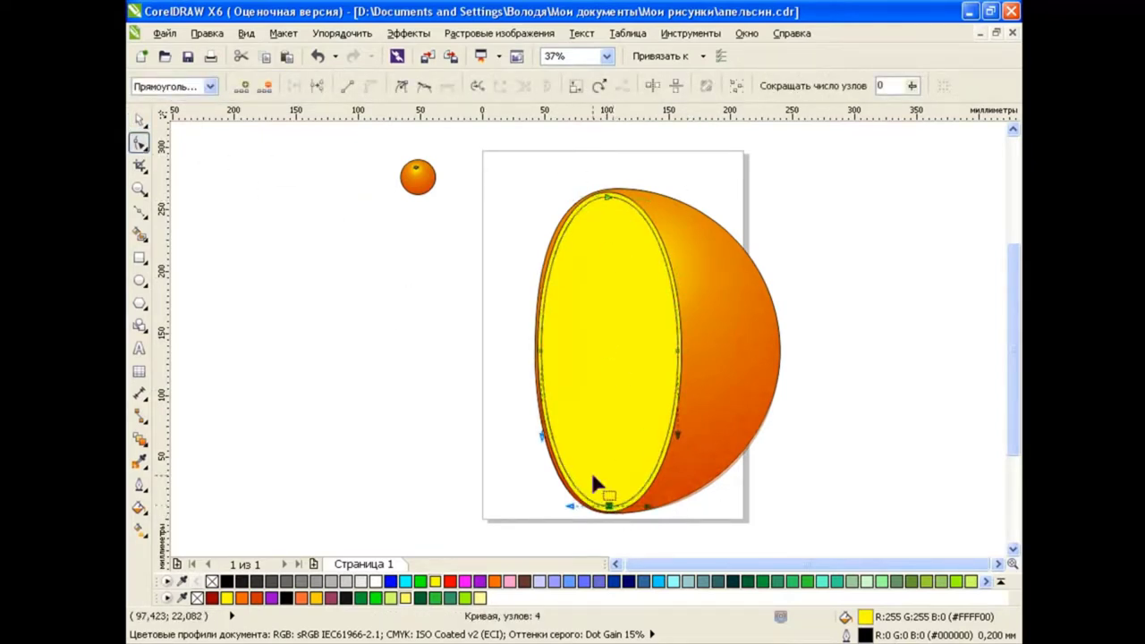
left_click(482, 598)
key("space")
left_click(375, 326)
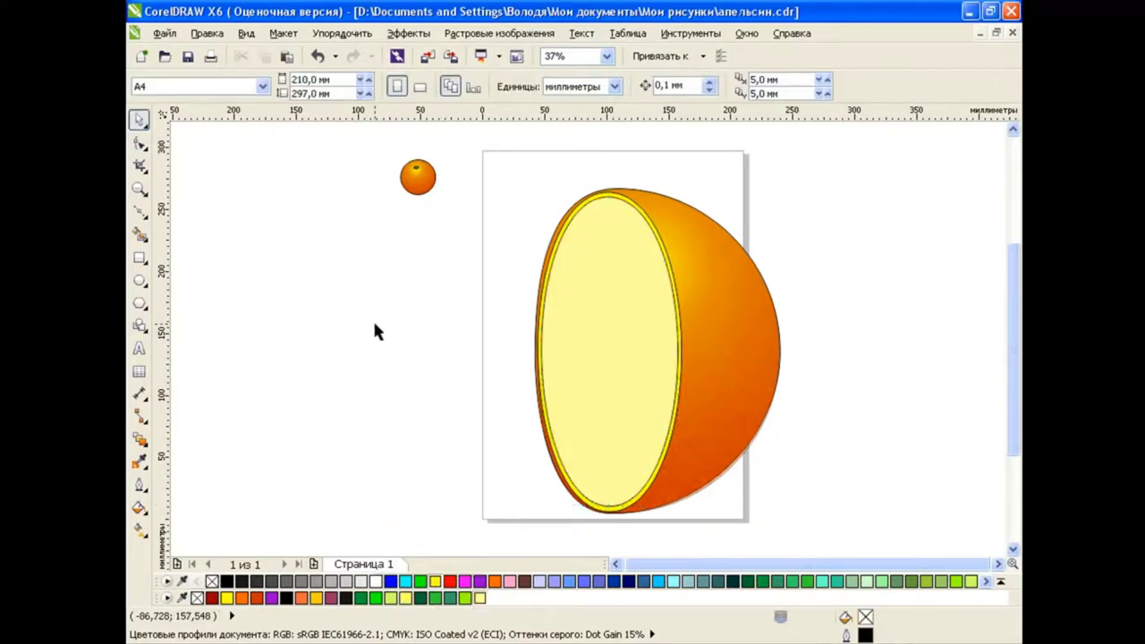
Step: Draw an hourglass polyline and a horizontal line across the pale-yellow face
left_click(141, 213)
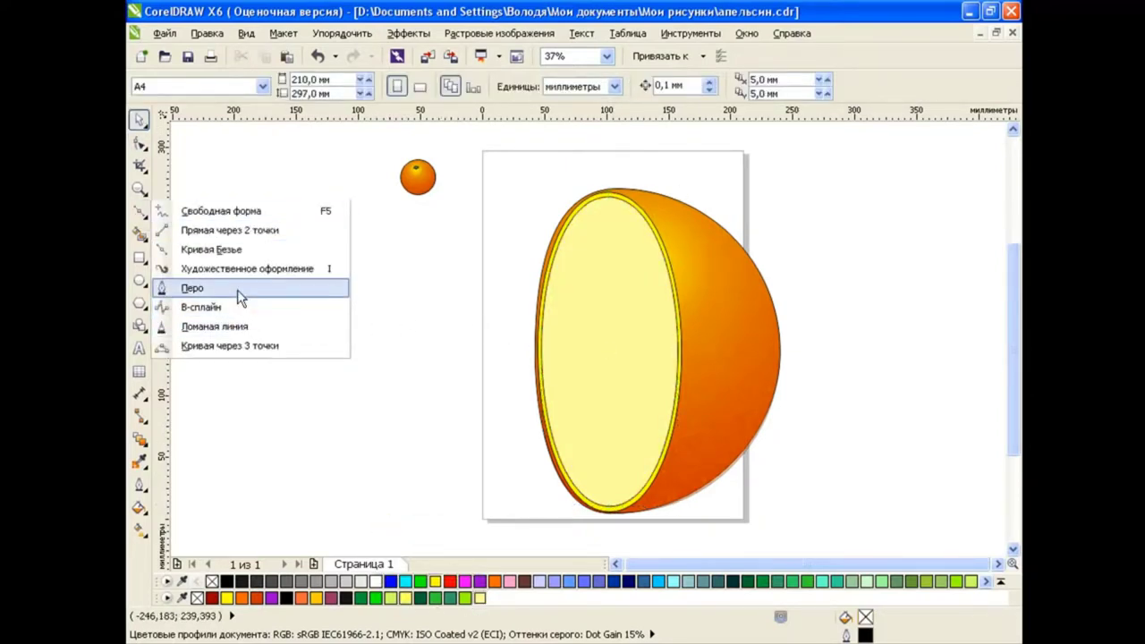
left_click(246, 326)
left_click(540, 173)
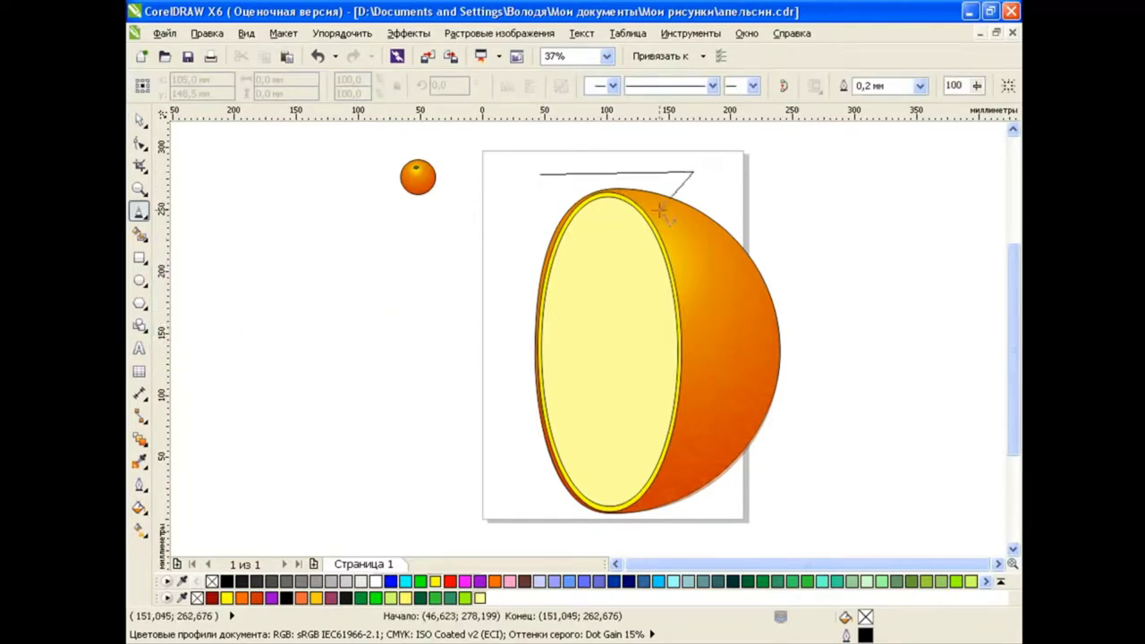
left_click(531, 534)
left_click(713, 534)
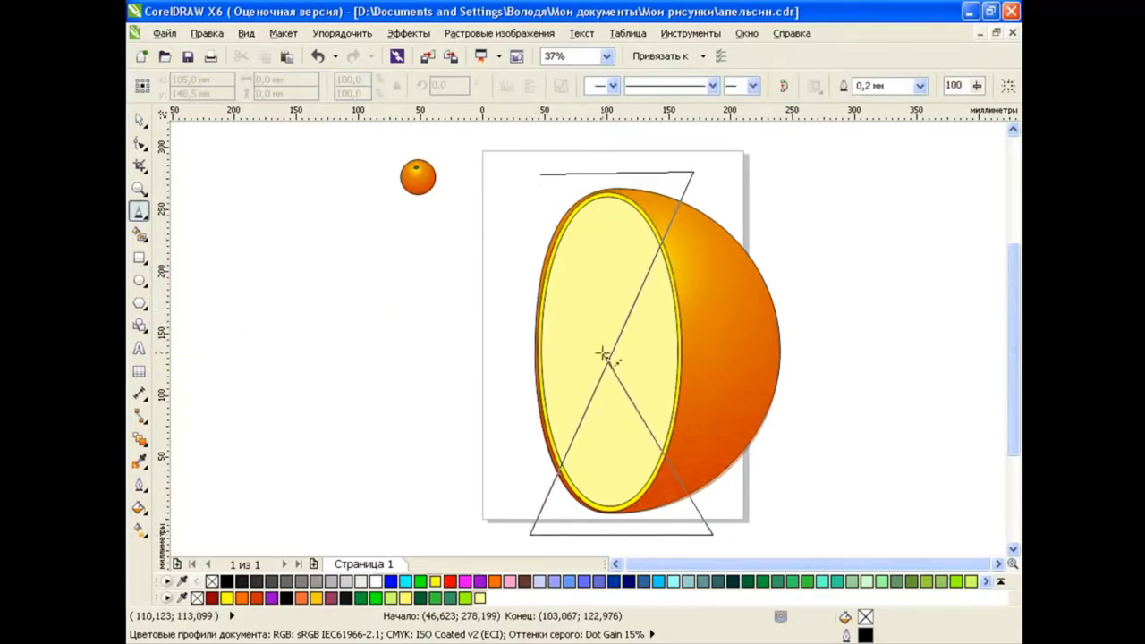
double_click(506, 169)
left_click(465, 353)
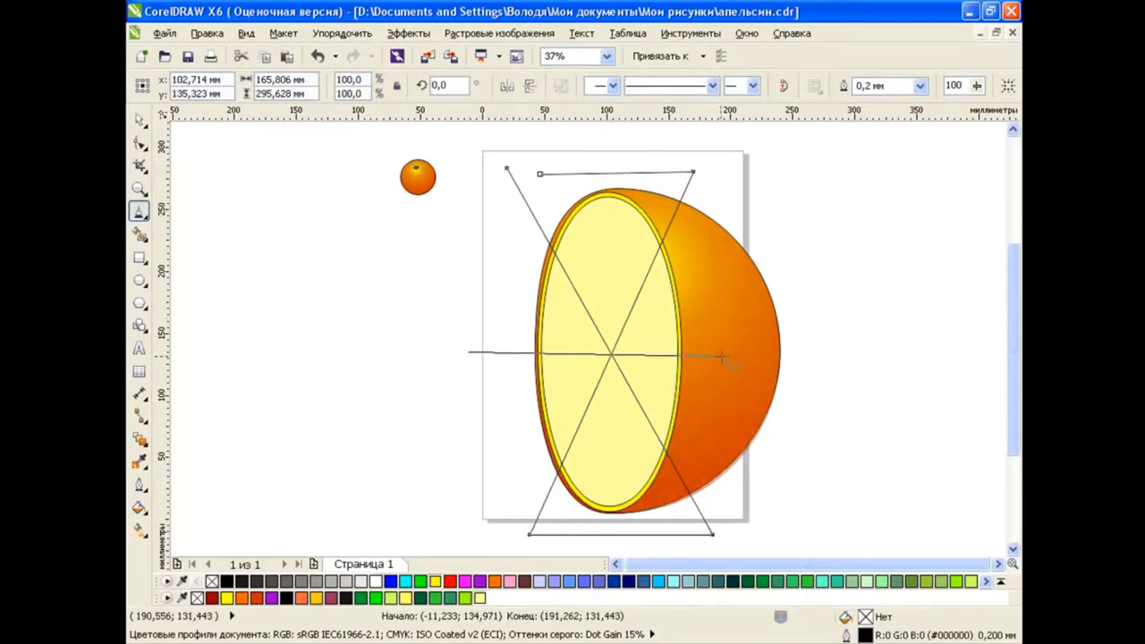
double_click(825, 357)
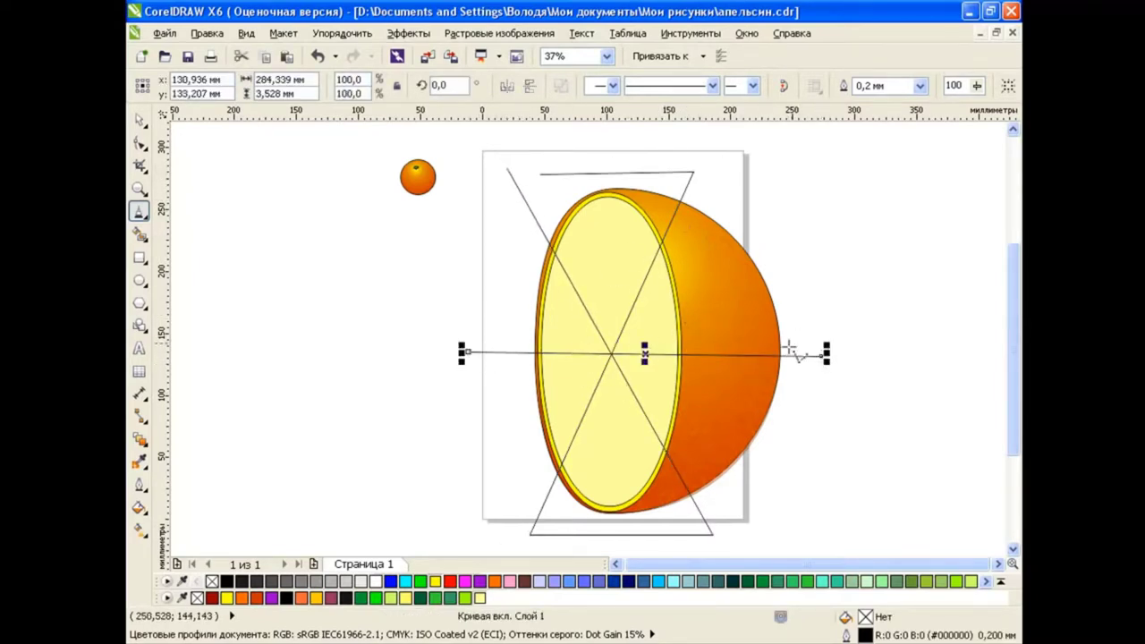
left_click(139, 120)
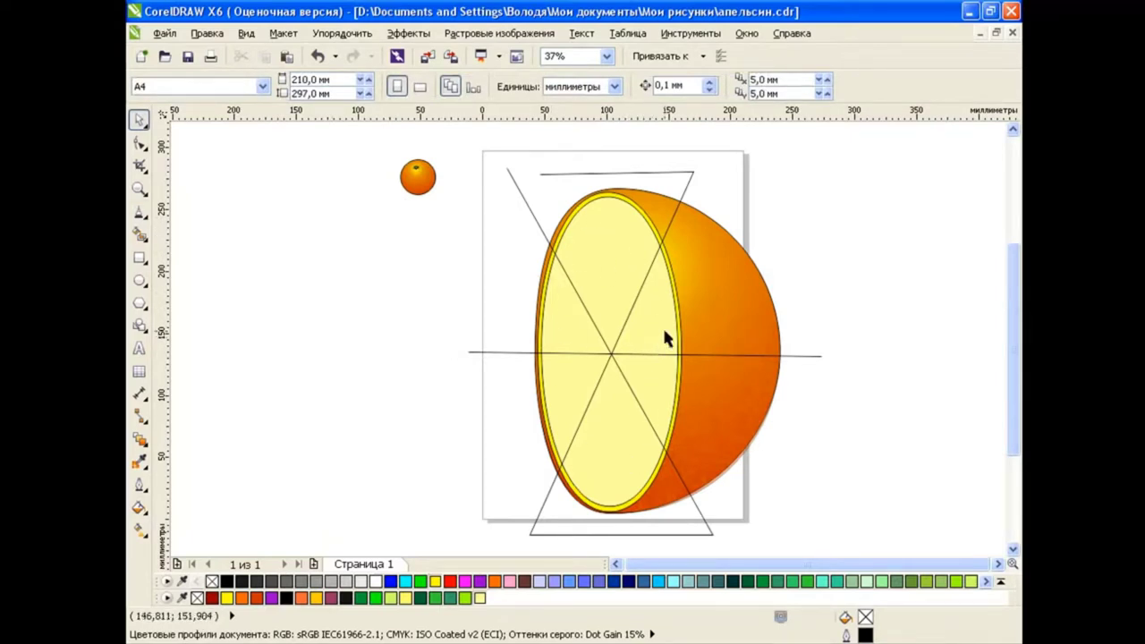
Step: Smart Fill the top and lower-left wedges purple
left_click(139, 234)
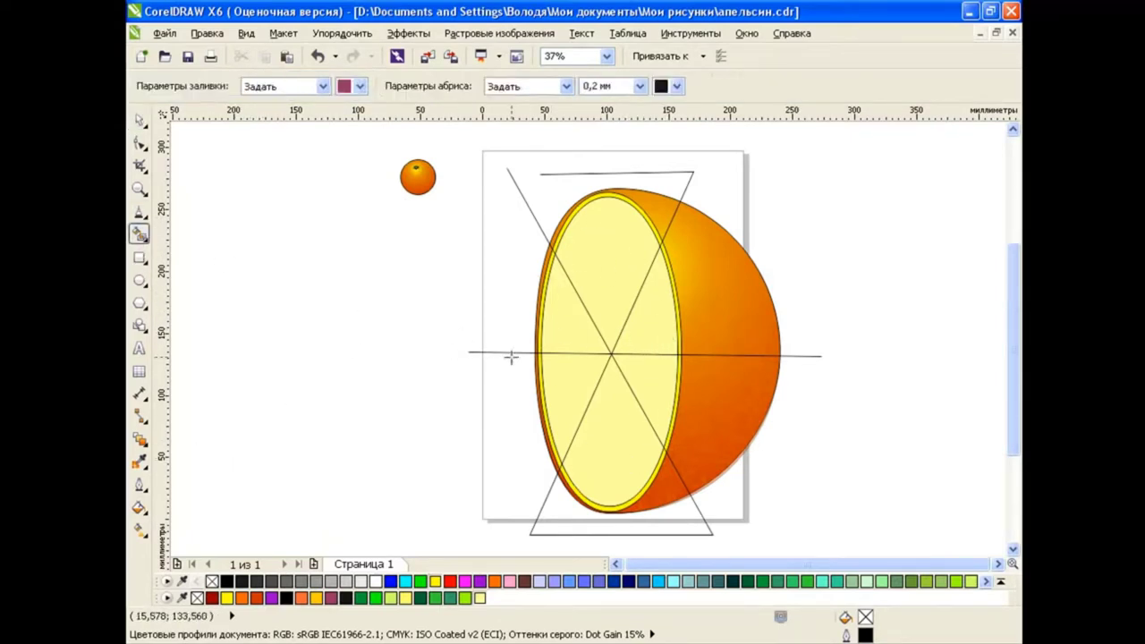
left_click(565, 392)
left_click(631, 253)
Step: Smart Fill two wedges golden orange (#CC9933) and two wedges dark red (#990000)
left_click(360, 86)
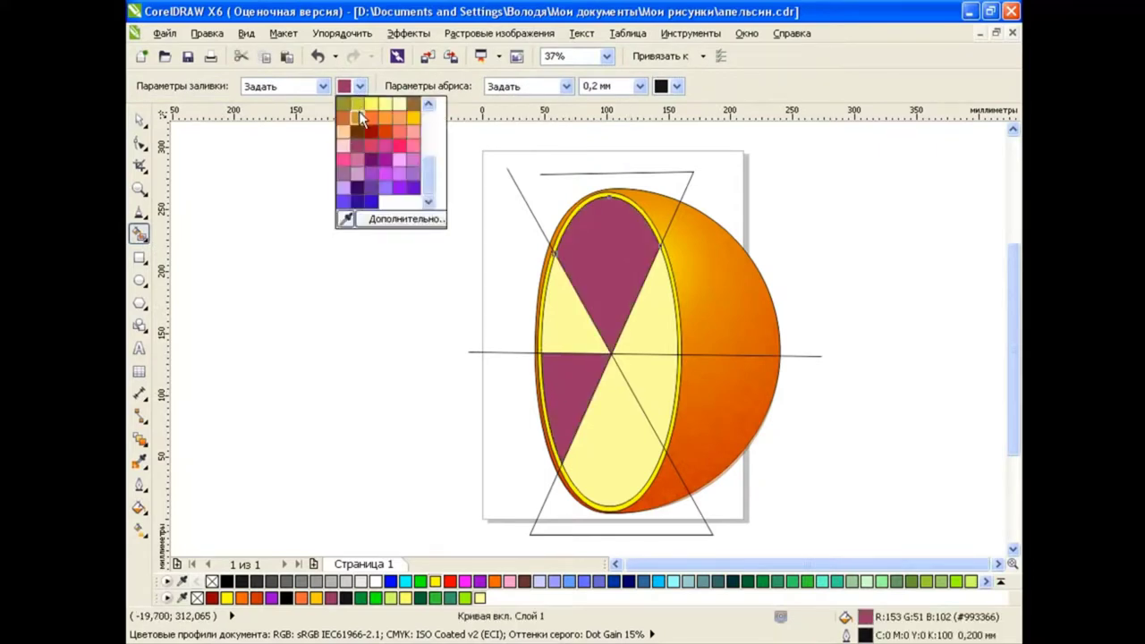
left_click(358, 111)
left_click(583, 320)
left_click(654, 393)
left_click(360, 85)
left_click(370, 127)
left_click(650, 312)
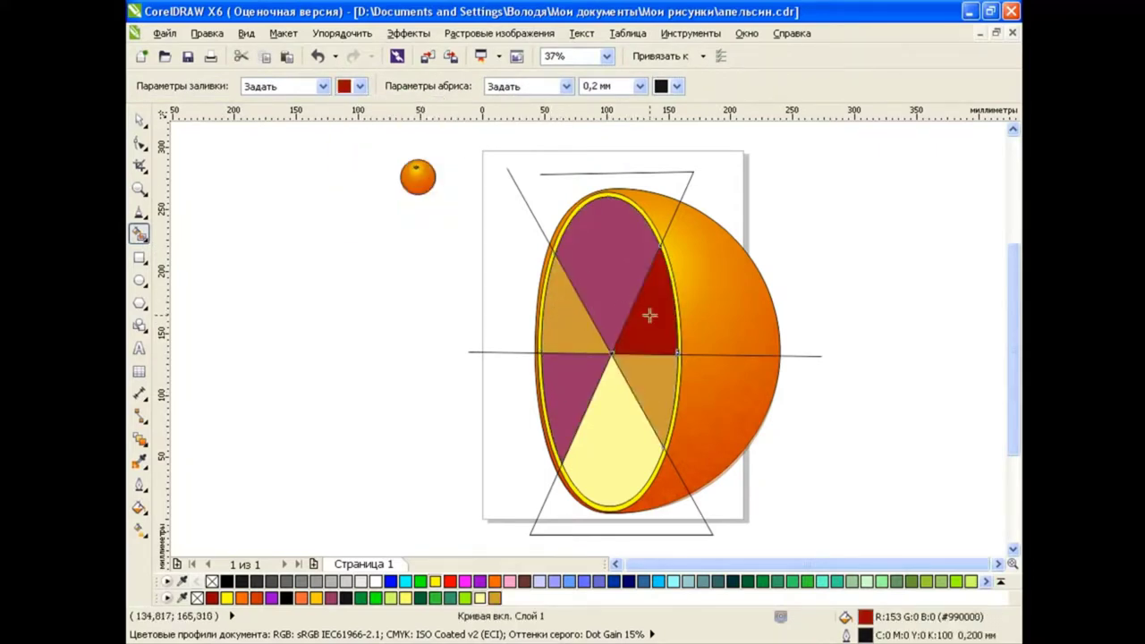
left_click(625, 431)
Step: Delete the hourglass polyline and the horizontal dividing line
key("space")
left_click(362, 268)
left_click(573, 172)
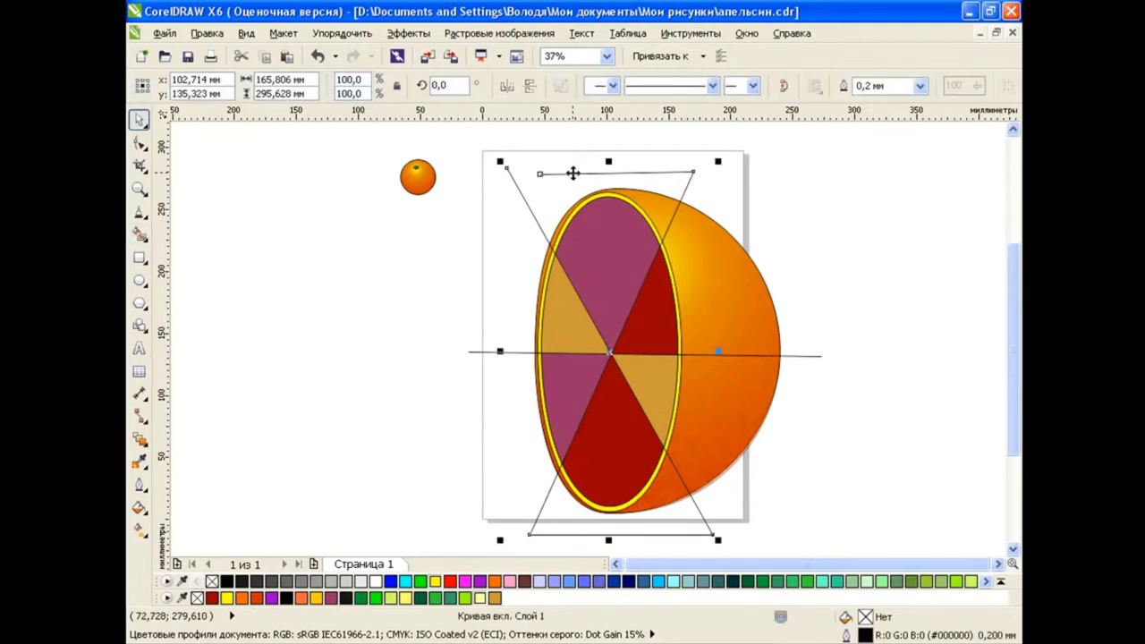
key("Delete")
left_click(814, 358)
key("Delete")
left_click(602, 265)
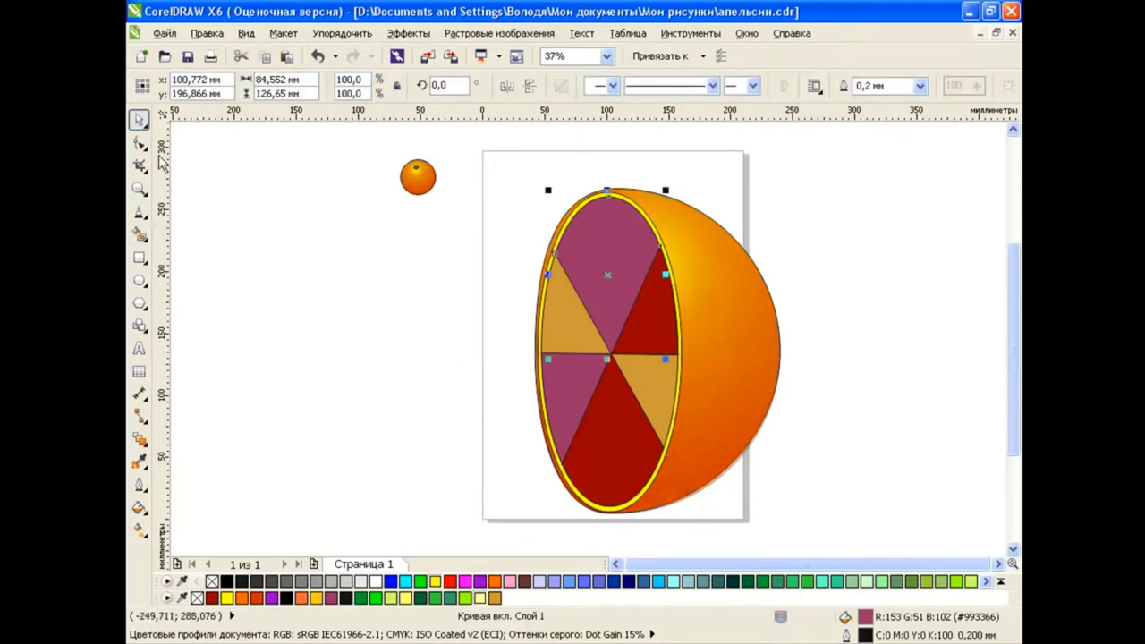
left_click(139, 144)
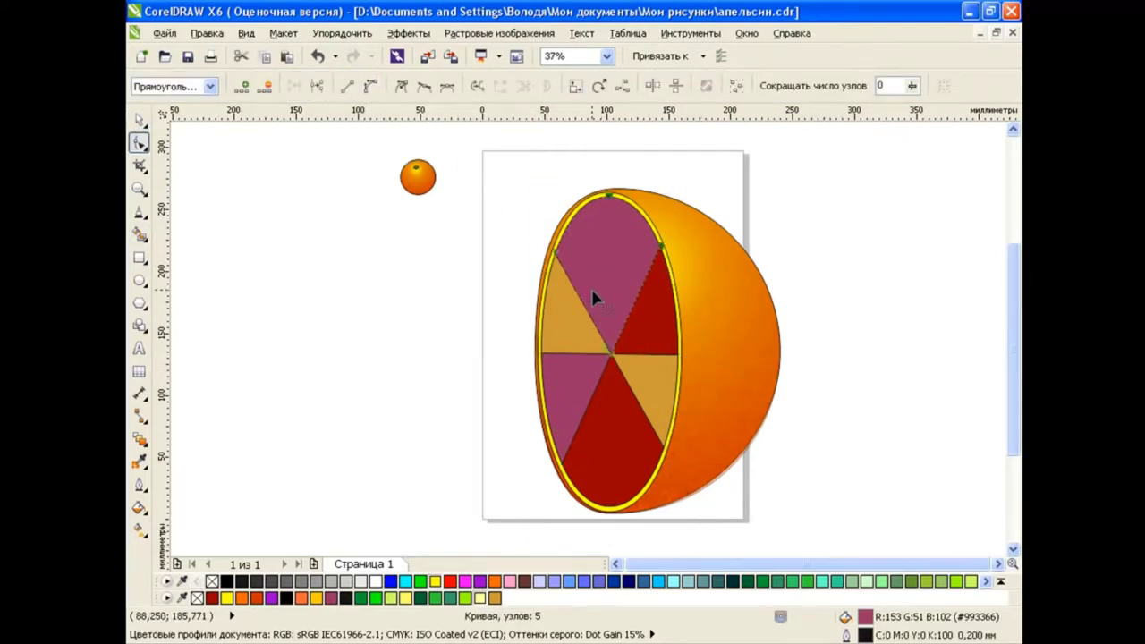
Step: Round the top purple wedge into a teardrop, shrink it toward its tip and move it up
scroll(591, 289, "up", 2)
scroll(618, 357, "up", 2)
scroll(581, 304, "down", 2)
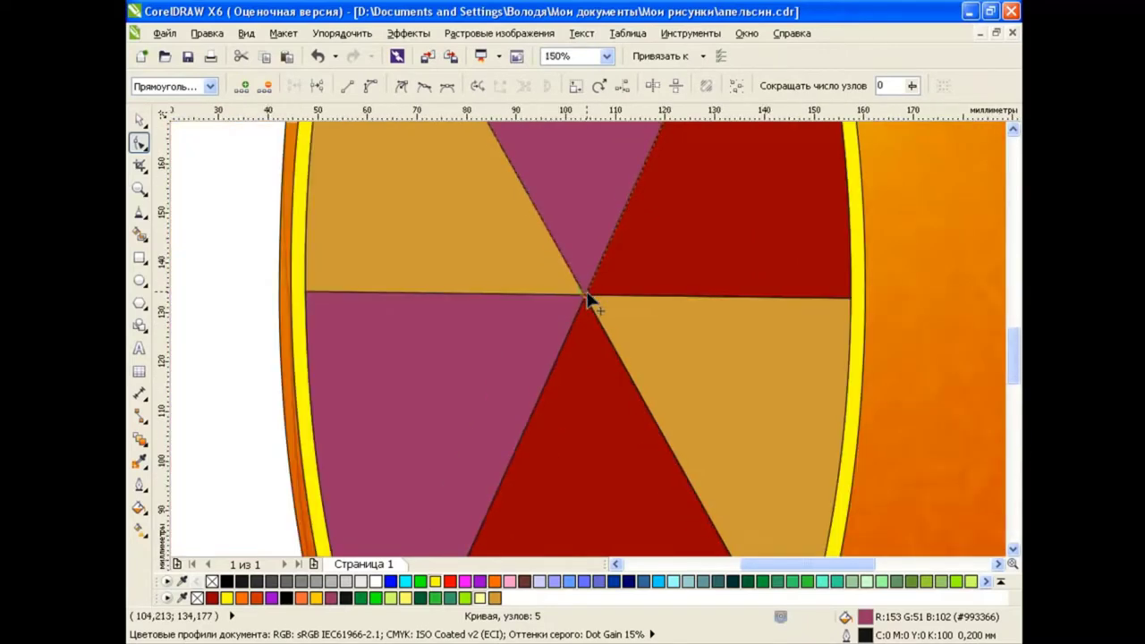
scroll(702, 312, "down", 2)
scroll(528, 134, "up", 1)
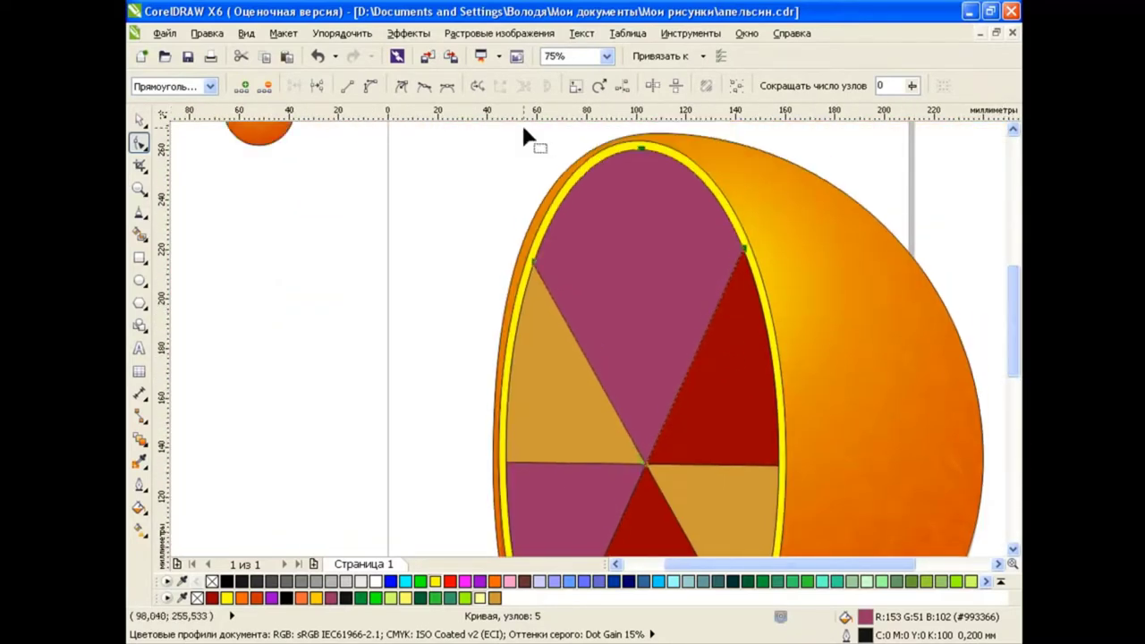
left_click(424, 86)
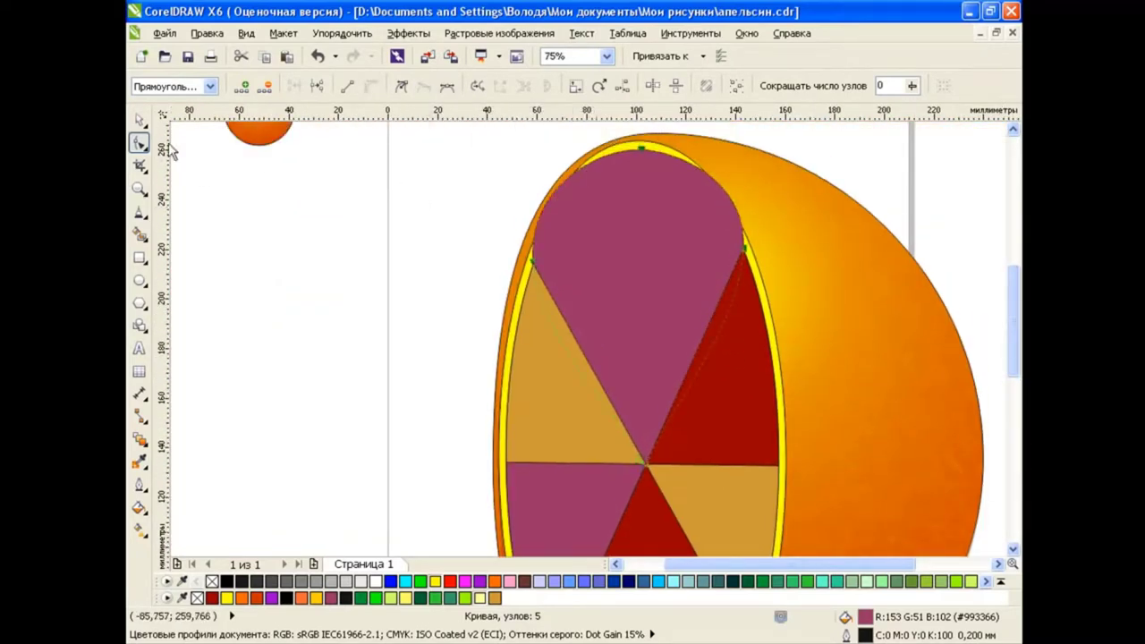
key("space")
left_click_drag(537, 486, 554, 428)
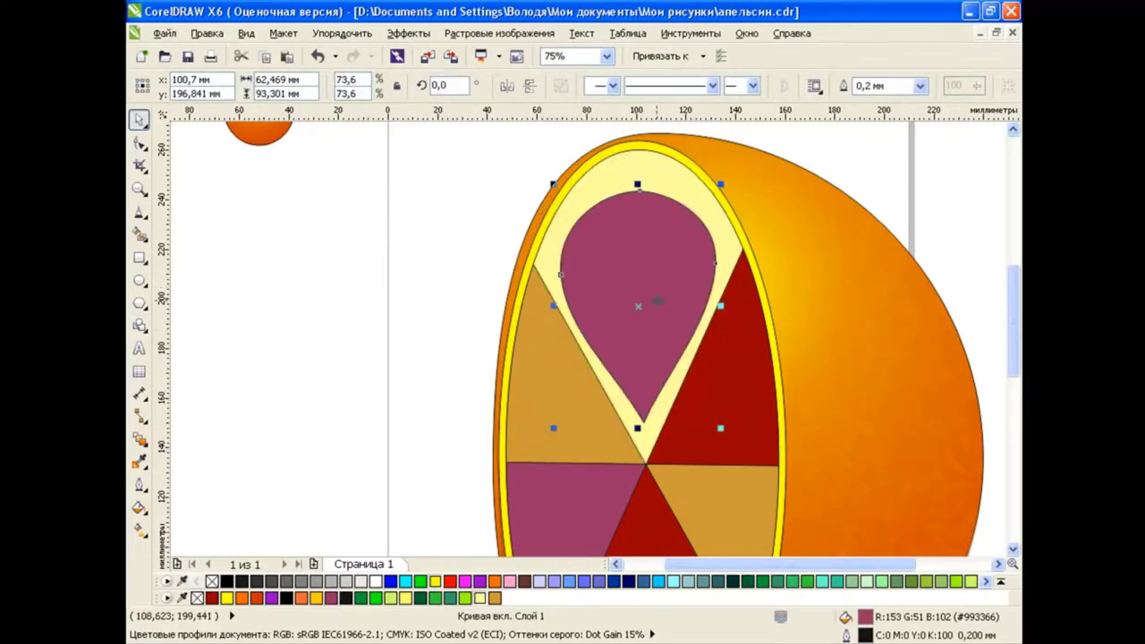
left_click_drag(657, 300, 641, 279)
Step: Reshape the teardrop's bottom tip node and make it symmetrical
left_click(139, 144)
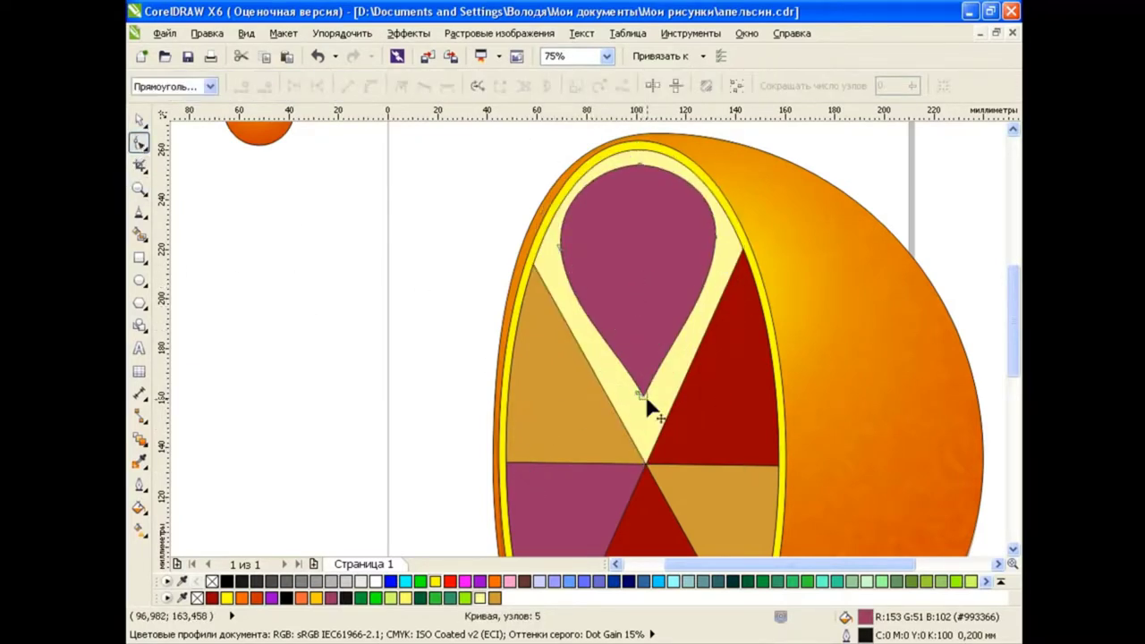
scroll(647, 402, "up", 3)
left_click(598, 334)
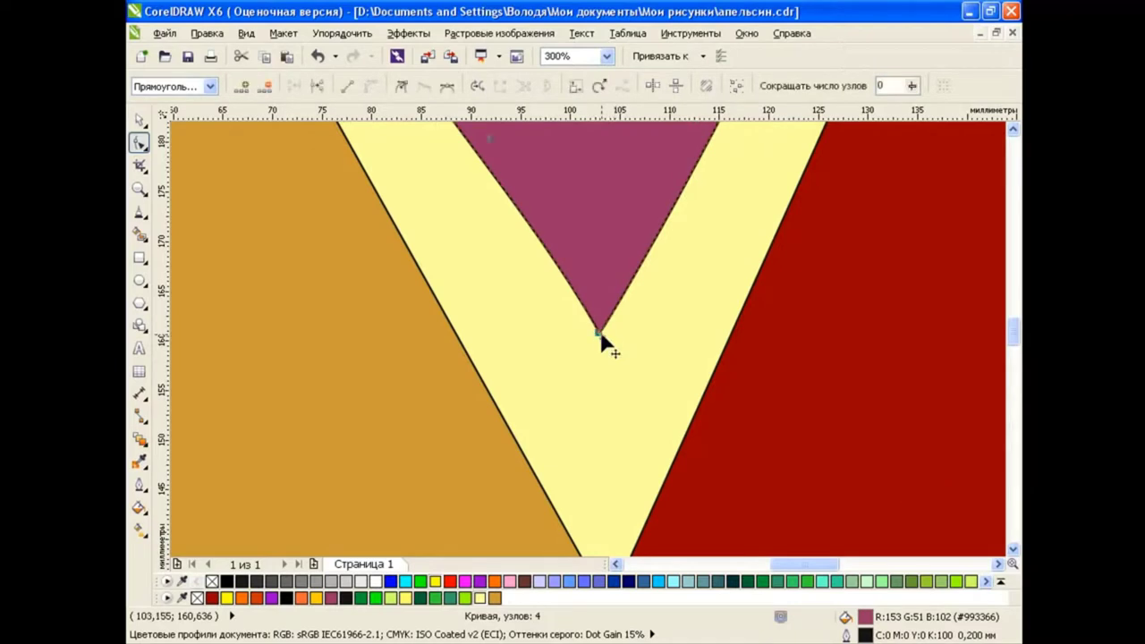
left_click_drag(602, 338, 405, 223)
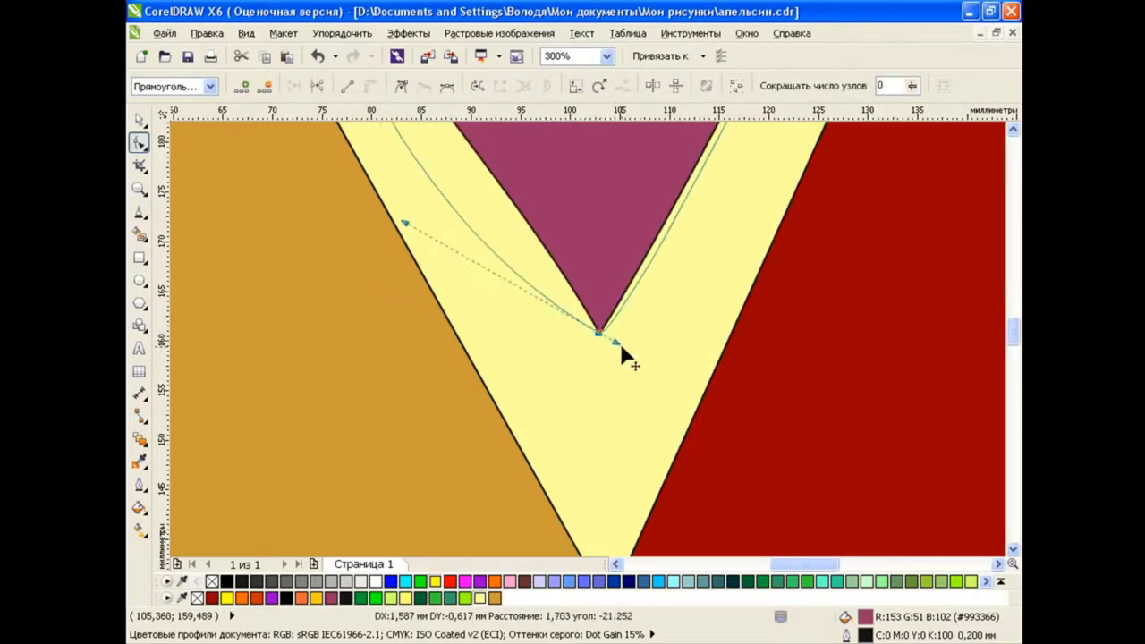
mouse_move(405, 224)
left_mouse_down()
mouse_move(567, 338)
mouse_move(665, 340)
left_mouse_up()
left_click(447, 85)
scroll(851, 325, "down", 1)
scroll(754, 291, "up", 3)
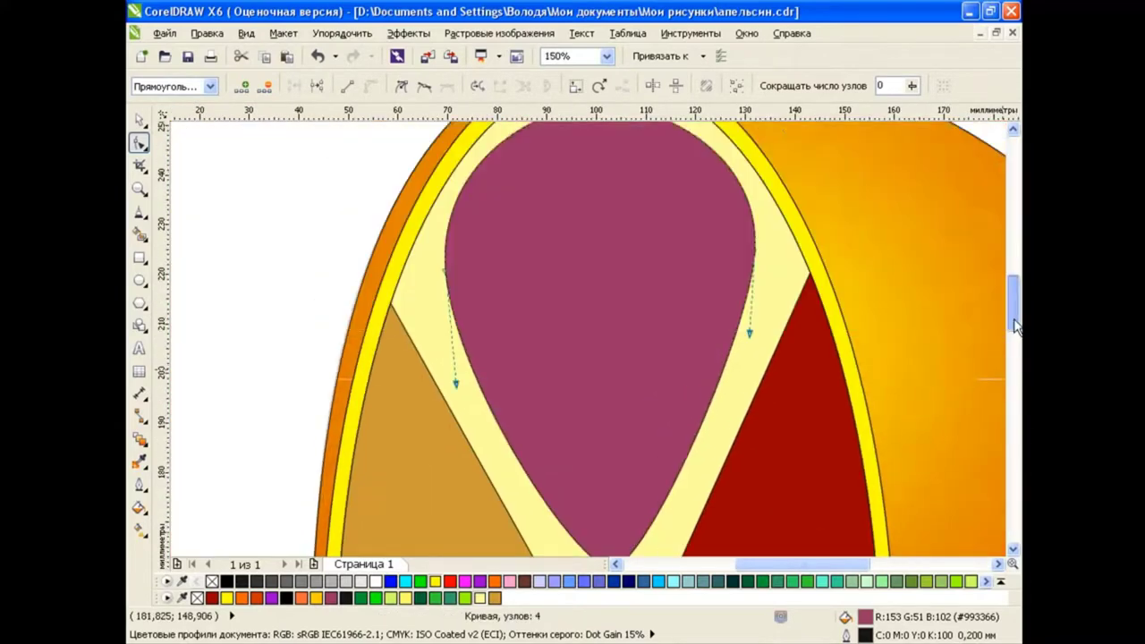
scroll(598, 345, "down", 1)
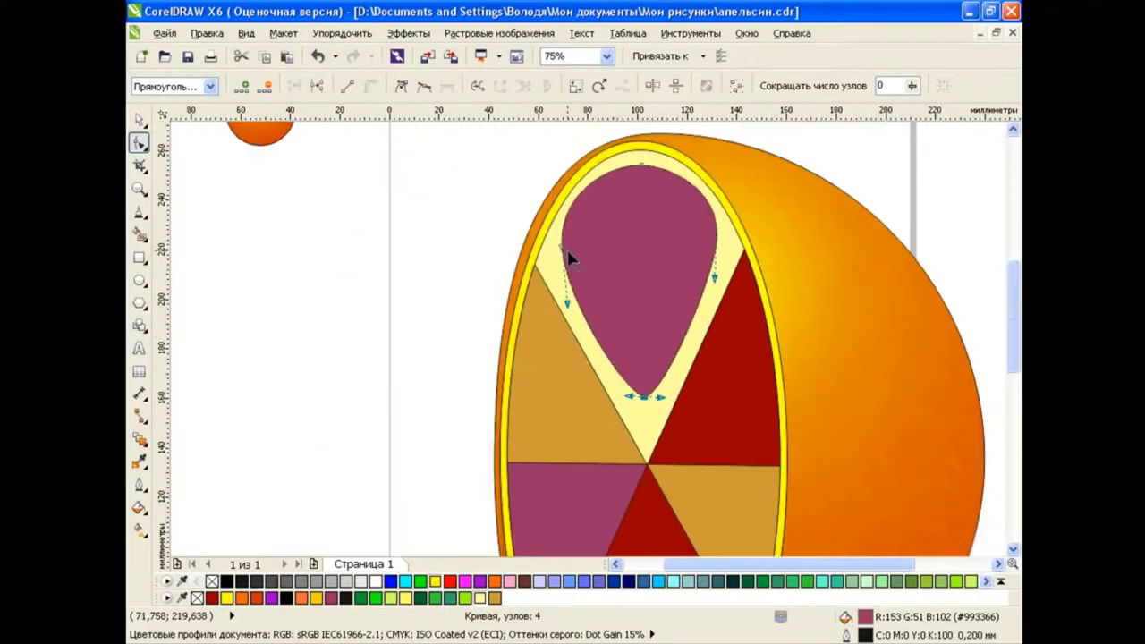
Step: Round the mauve segment's top toward the rim and pull its sides inward
left_click_drag(556, 204, 535, 246)
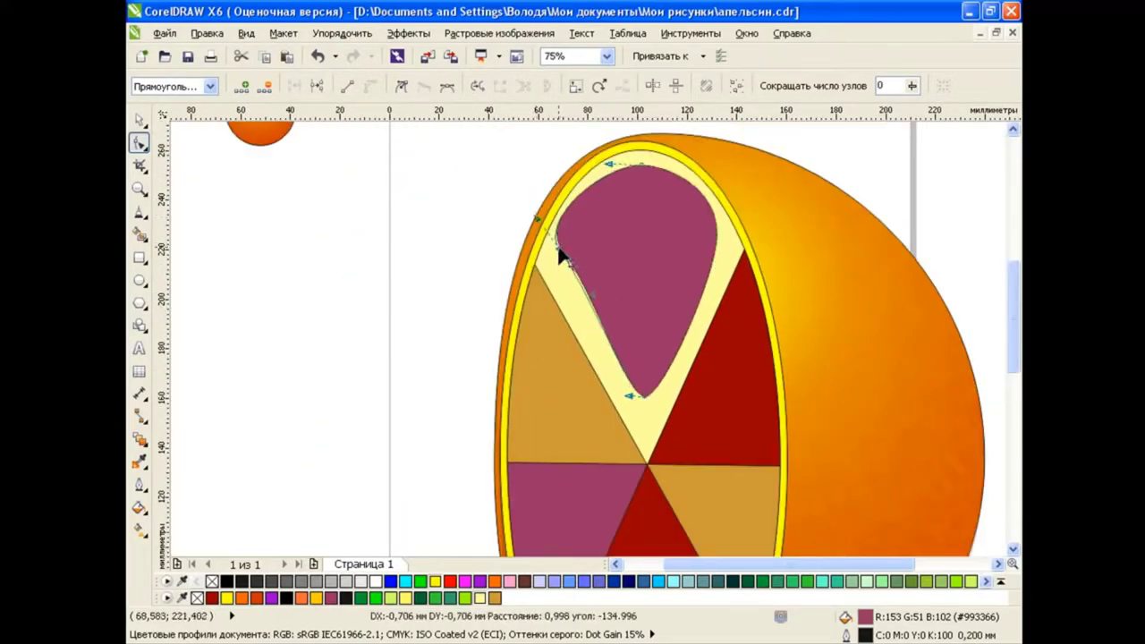
mouse_move(628, 184)
left_mouse_down()
mouse_move(601, 167)
mouse_move(635, 154)
left_mouse_up()
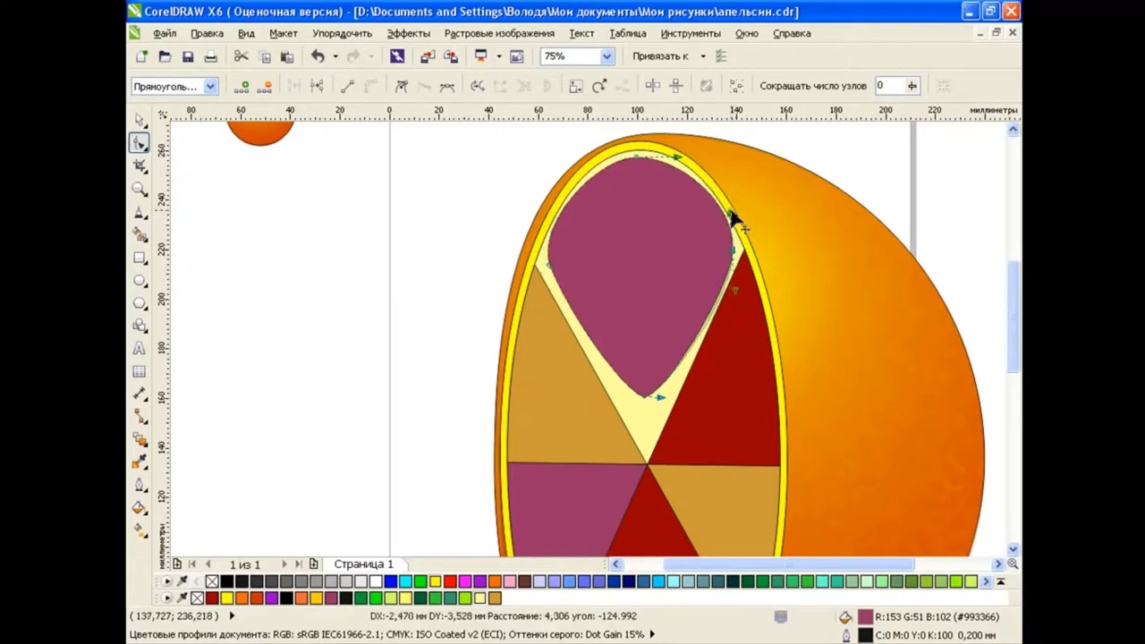
left_click_drag(736, 259, 716, 280)
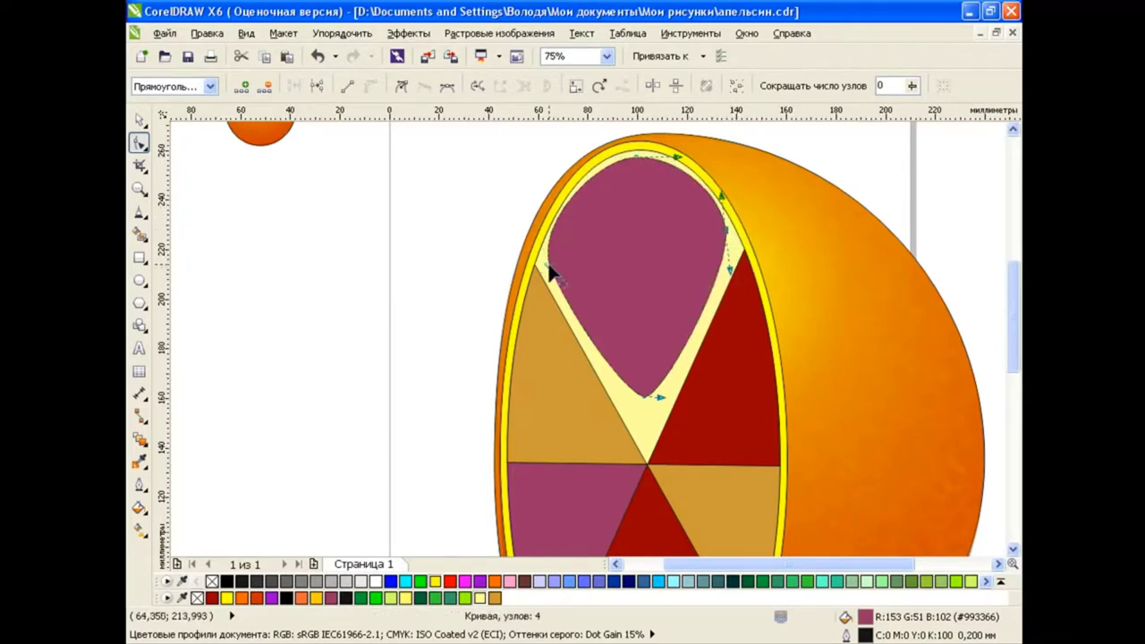
mouse_move(630, 395)
left_mouse_down()
mouse_move(646, 438)
mouse_move(661, 444)
left_mouse_up()
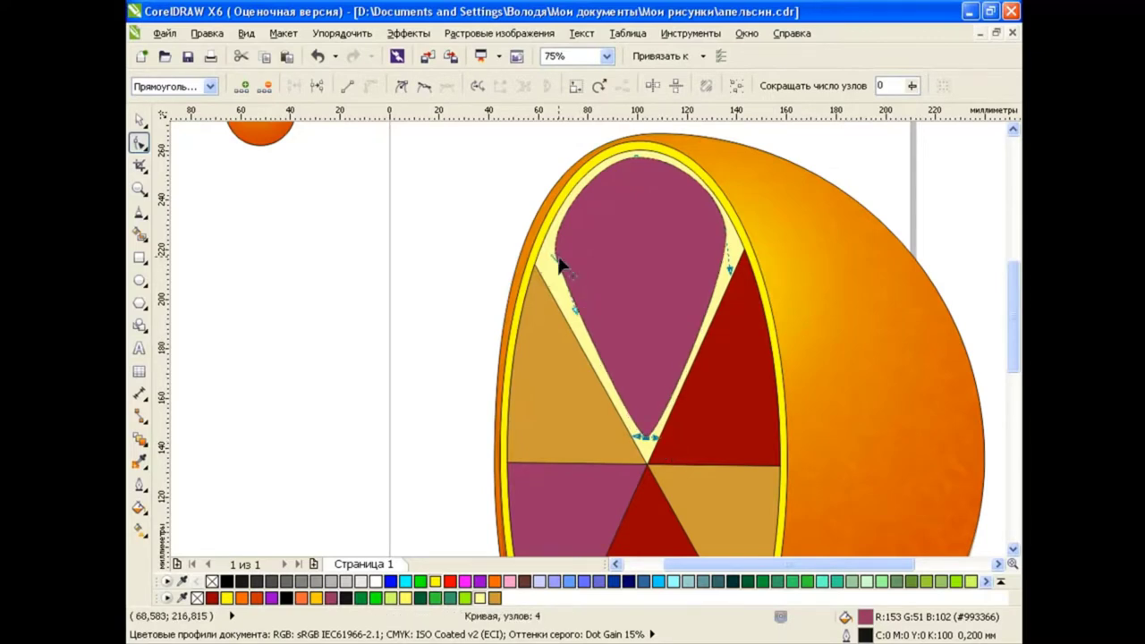
left_click_drag(555, 260, 552, 256)
left_click_drag(728, 248, 734, 248)
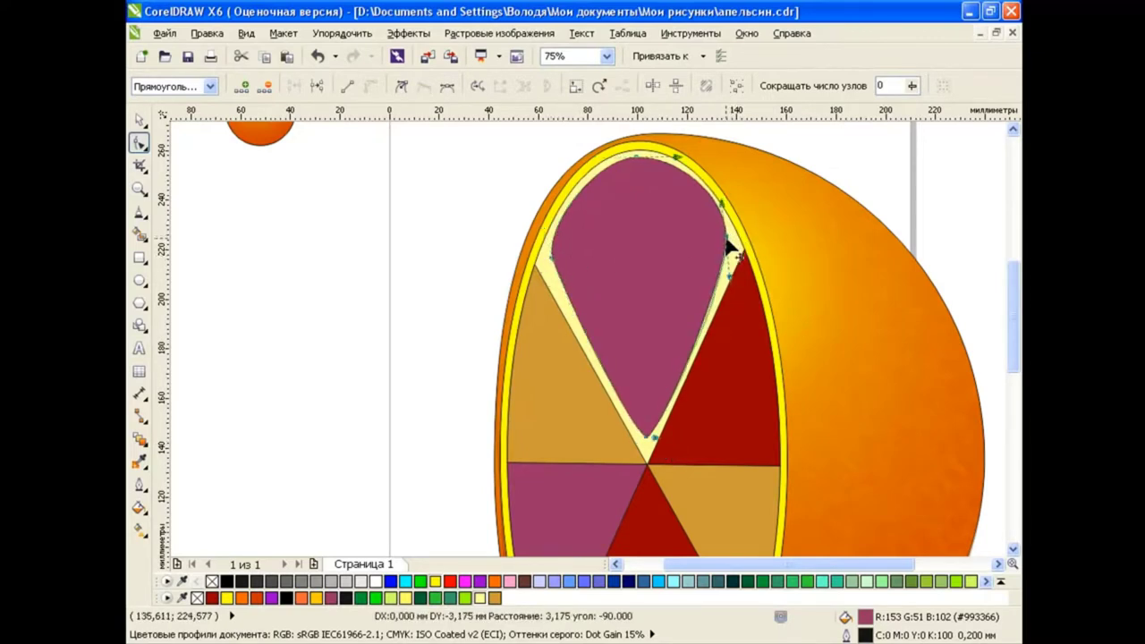
left_click_drag(677, 157, 697, 158)
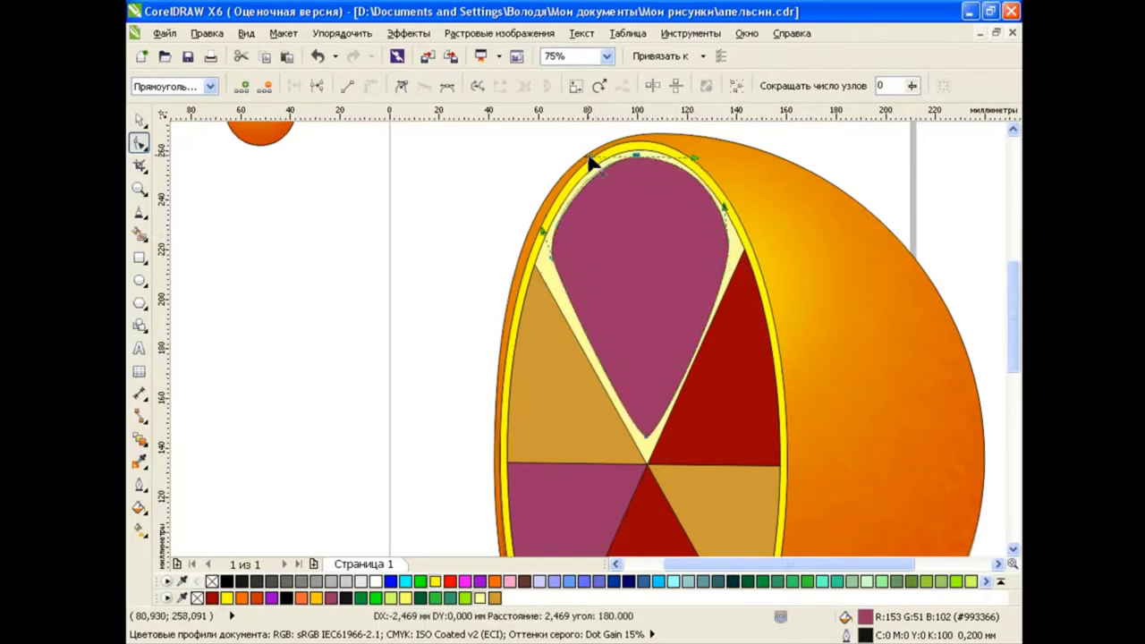
left_click_drag(578, 157, 580, 157)
left_click(638, 157)
left_click_drag(555, 256, 547, 256)
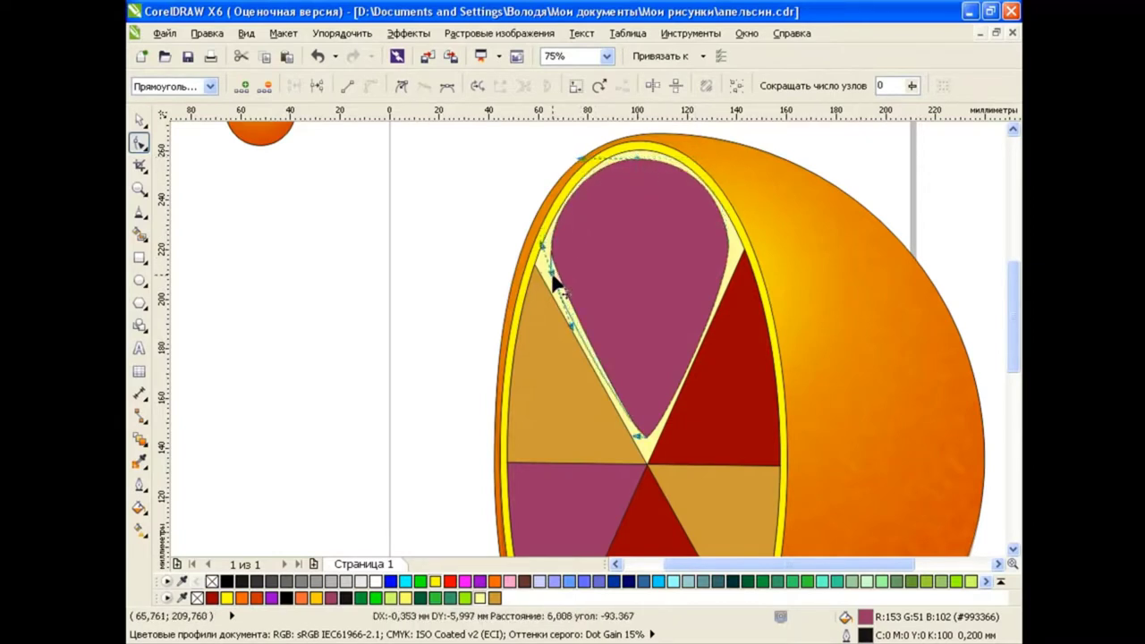
mouse_move(732, 250)
left_mouse_down()
mouse_move(734, 289)
mouse_move(733, 234)
left_mouse_up()
Step: Duplicate the top mauve segment and a red wedge, placing the copy left of the orange
key("space")
left_click(369, 268)
scroll(611, 381, "down", 1)
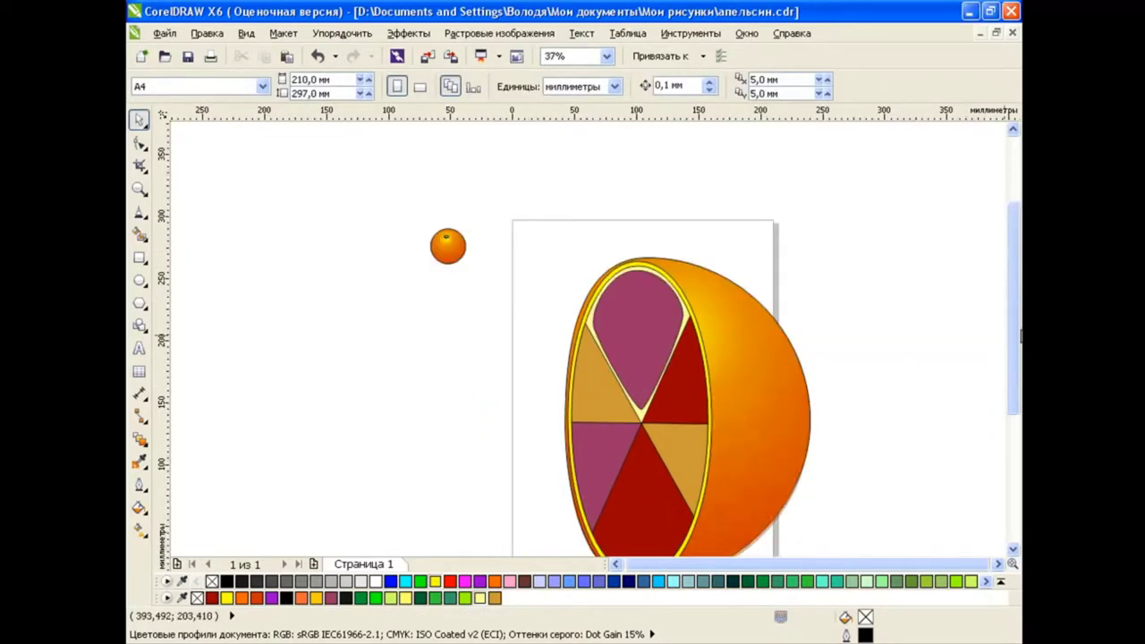
scroll(935, 385, "down", 2)
left_click(682, 267)
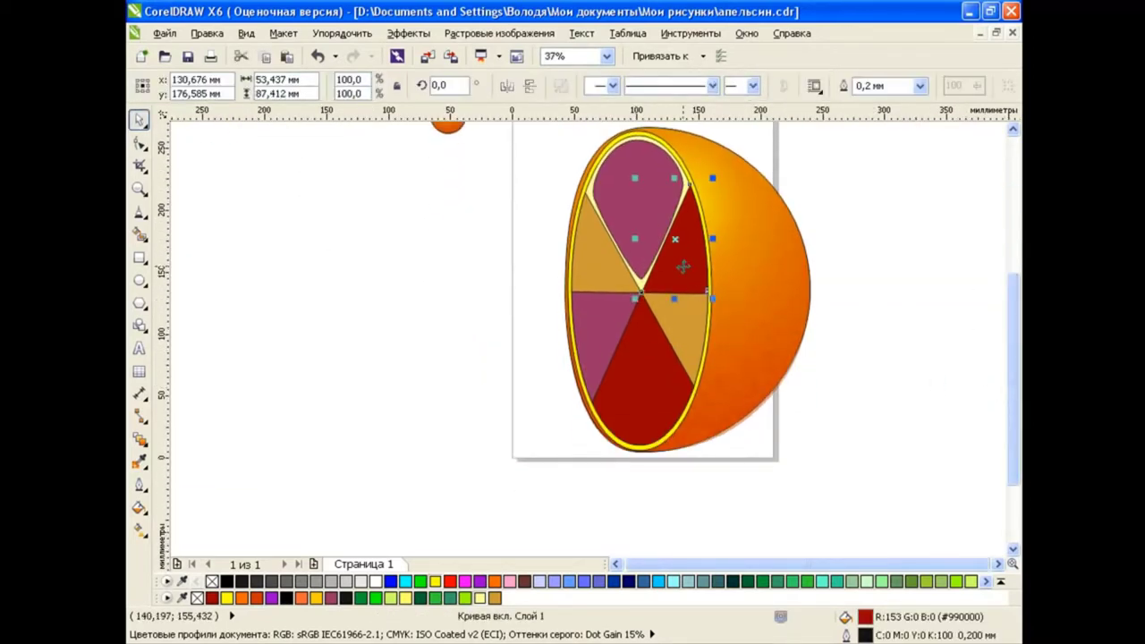
scroll(656, 278, "up", 3)
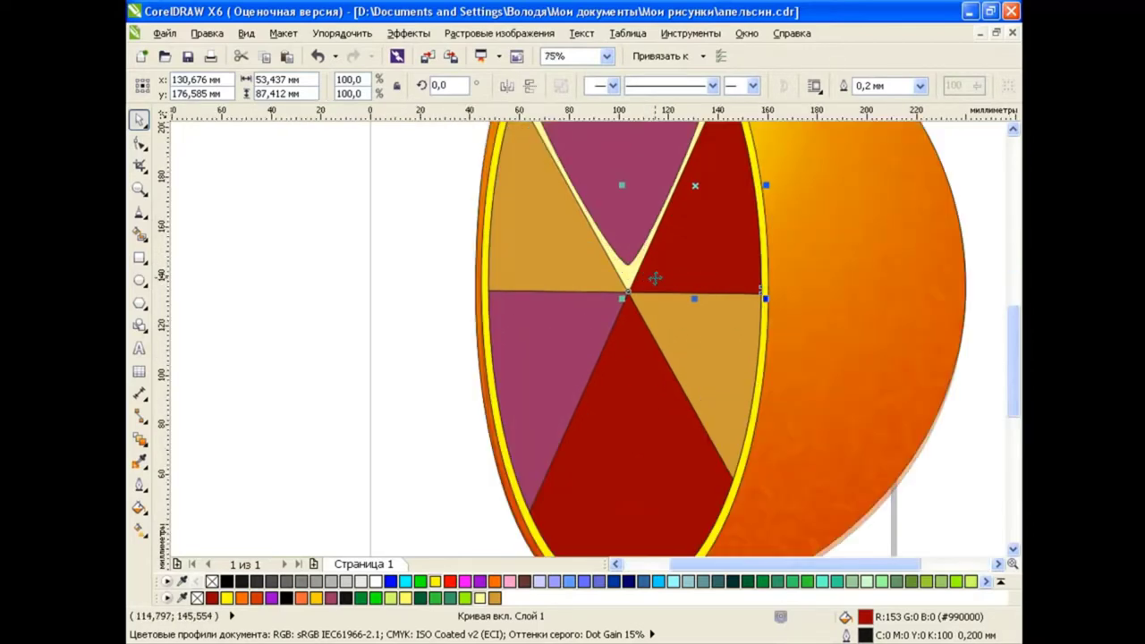
scroll(1015, 344, "up", 1)
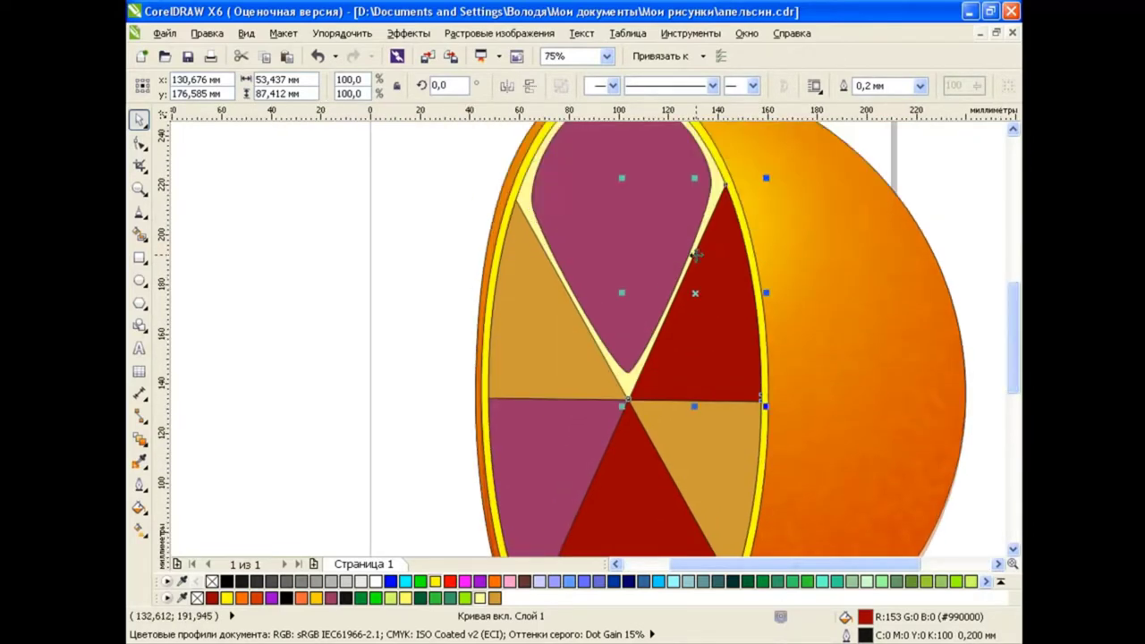
scroll(595, 293, "down", 3)
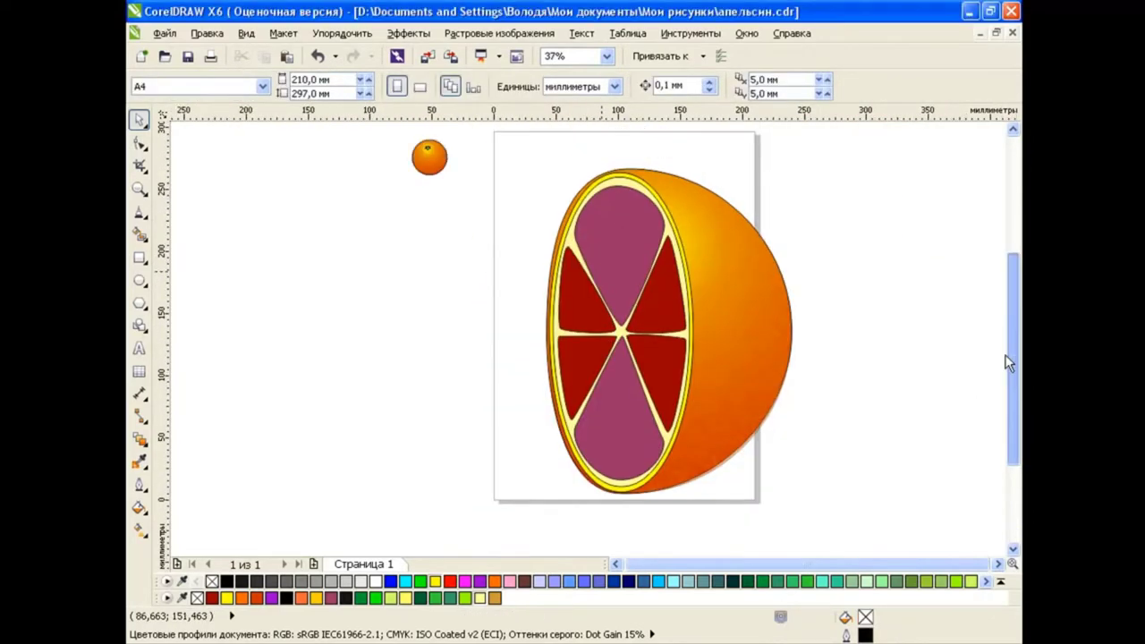
left_click(630, 212)
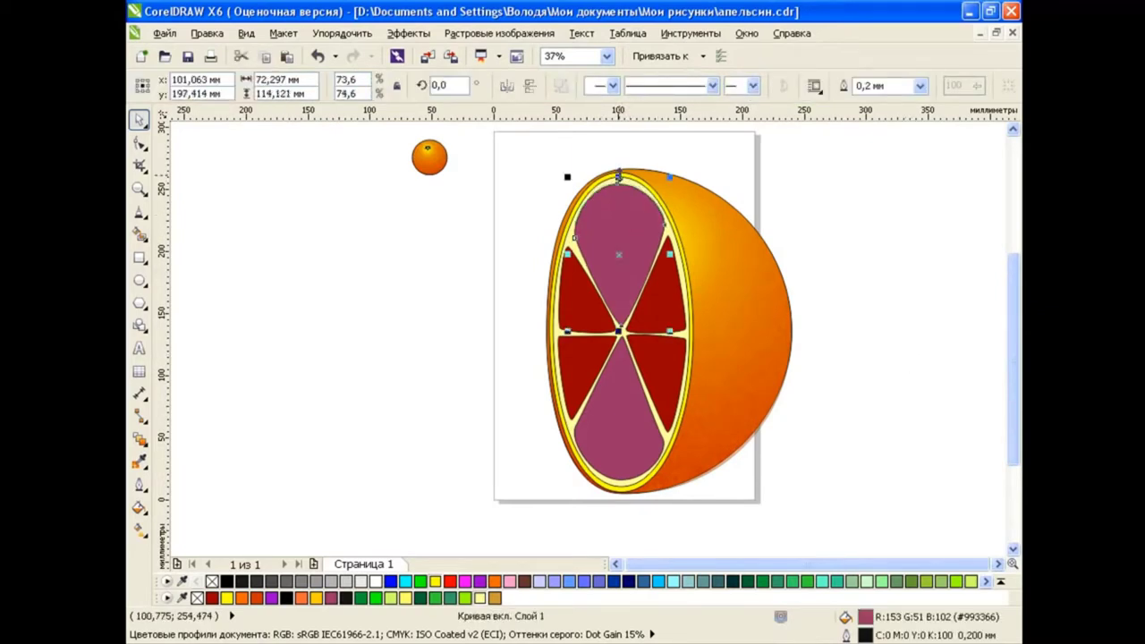
key("Escape")
left_click(650, 279)
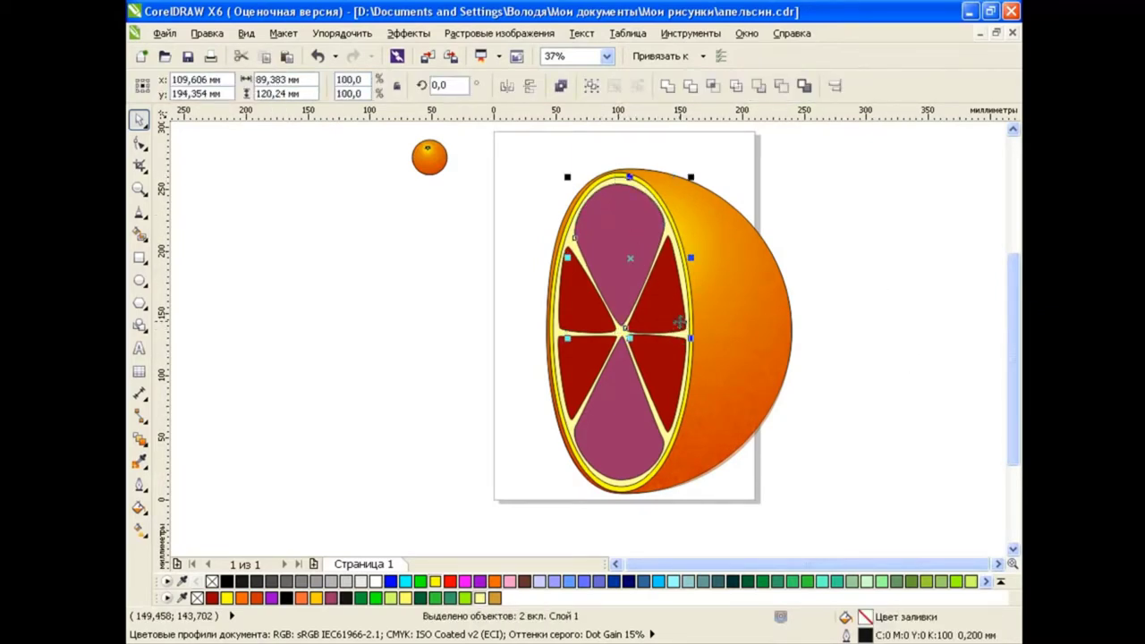
left_click(286, 57)
mouse_move(630, 260)
left_mouse_down()
mouse_move(441, 261)
mouse_move(394, 286)
left_mouse_up()
Step: Mirror the copied red wedge beside the mauve segment and flip a vertical copy below
left_click(413, 246, "shift")
left_click(507, 86)
left_click_drag(345, 167, 537, 358)
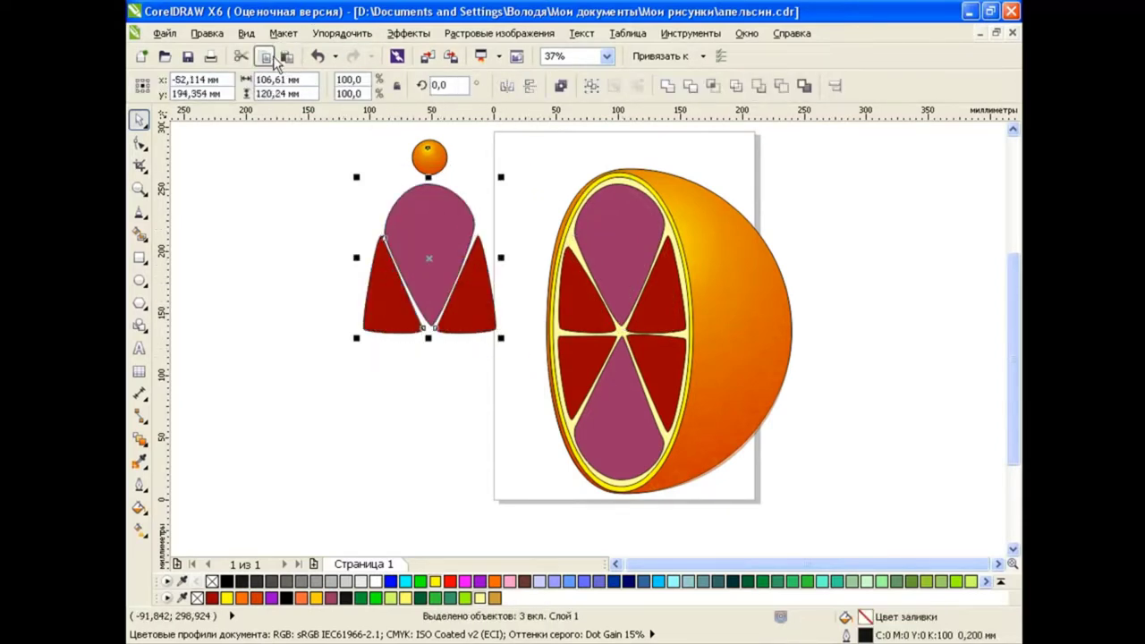
left_click(530, 84)
left_click_drag(430, 260, 429, 419)
Step: Delete the trial wedge assembly beside the orange
left_click(310, 259)
left_click_drag(319, 159, 537, 517)
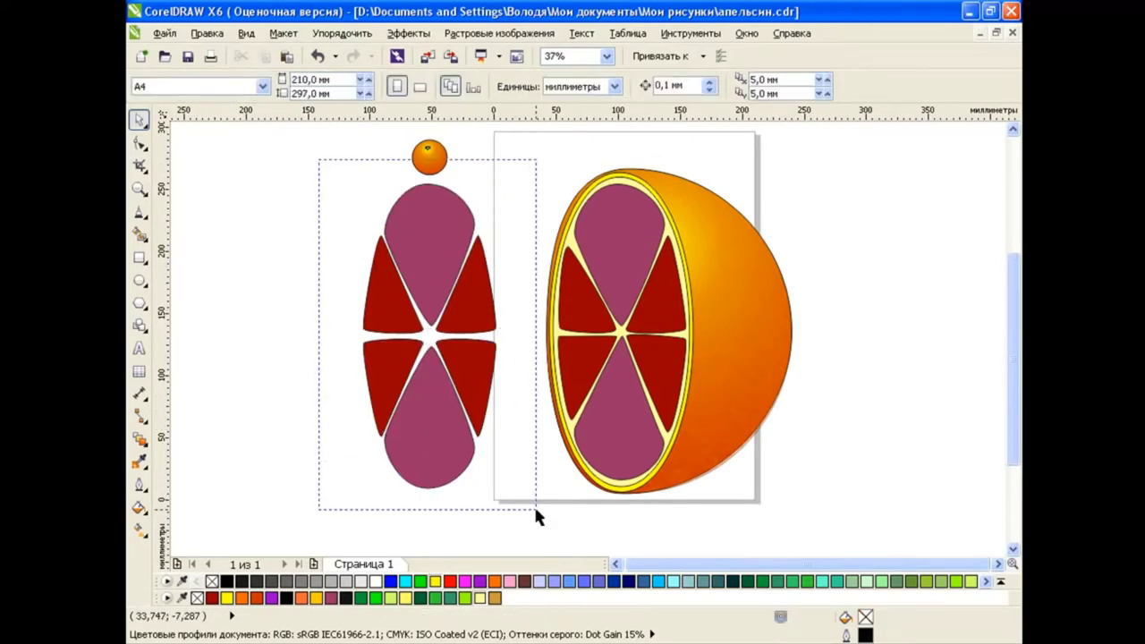
key("Delete")
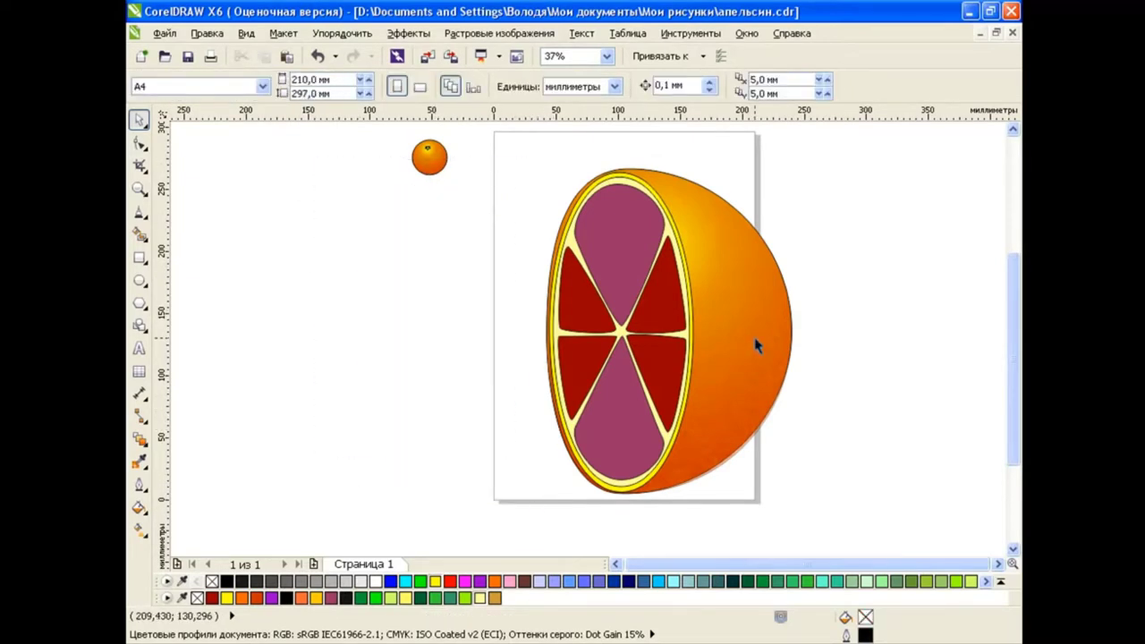
scroll(756, 347, "left", 3)
Step: Sketch a slim closed teardrop to the left of the orange with Smart Drawing
left_click(140, 210)
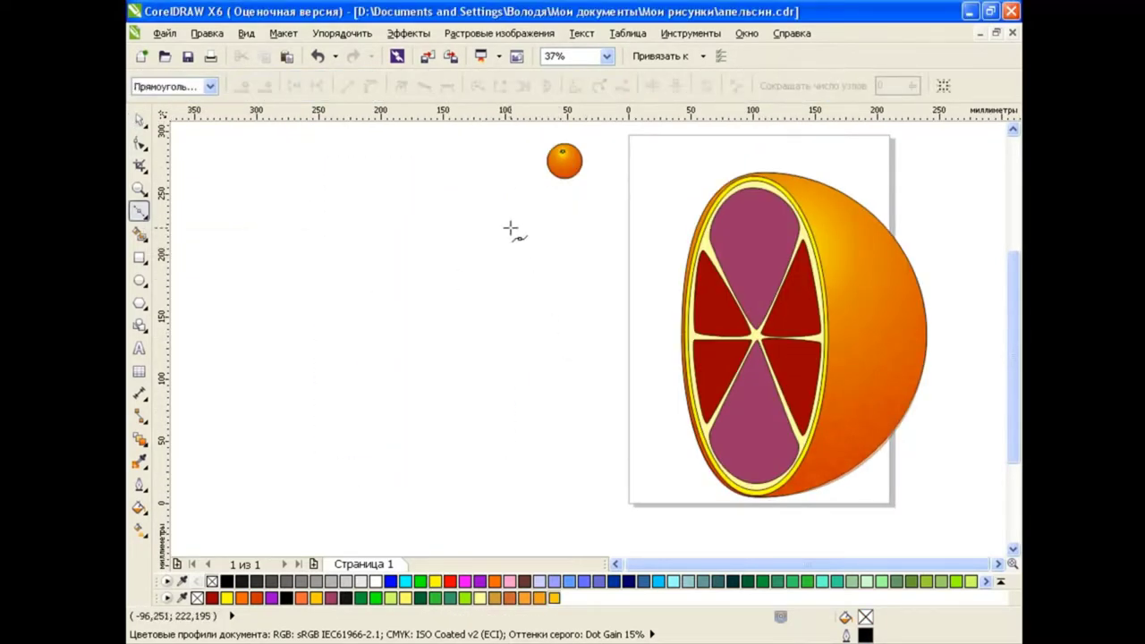
left_click_drag(510, 228, 492, 443)
left_click_drag(515, 230, 492, 443)
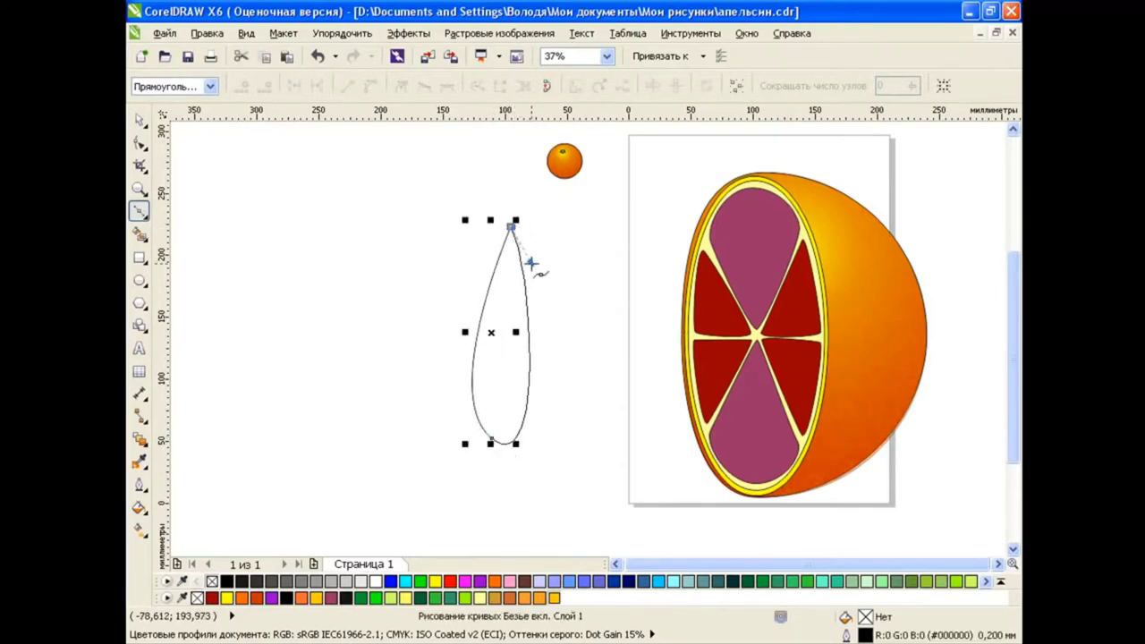
key("space")
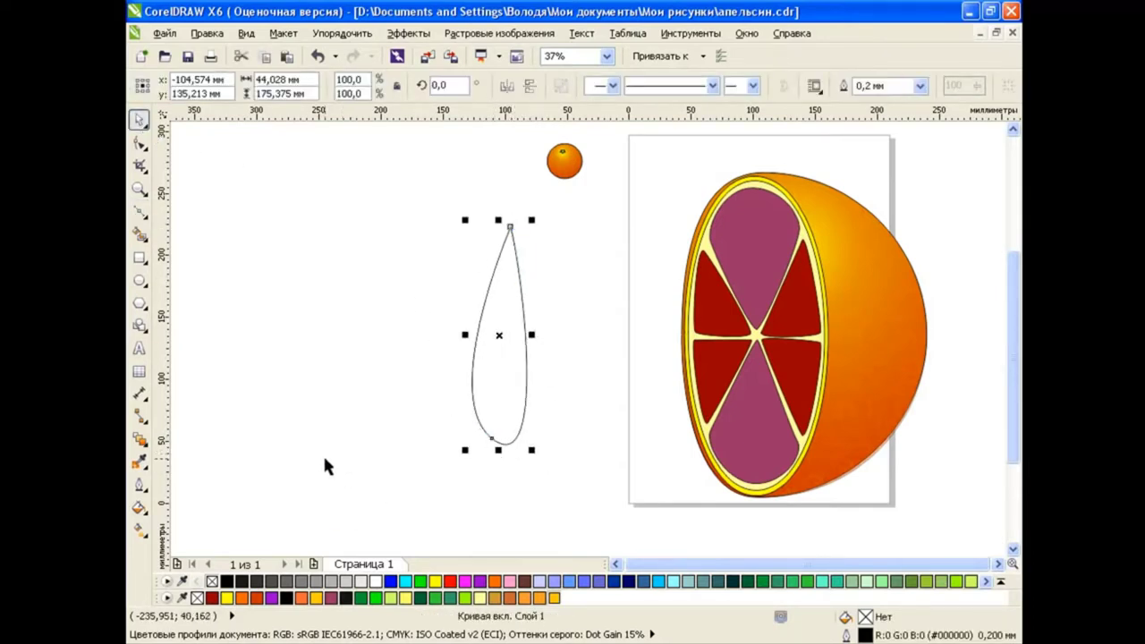
Step: Give the teardrop a mesh fill, yellow with a glowing orange centre
left_click(139, 528)
left_click(179, 544)
left_click_drag(434, 204, 582, 472)
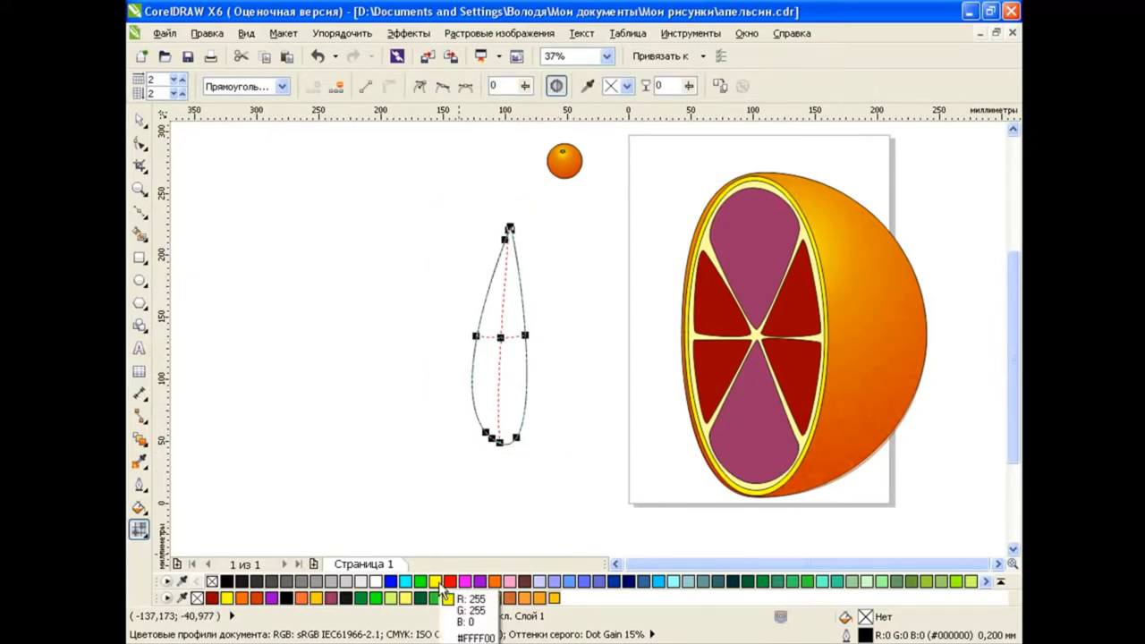
left_click(229, 598)
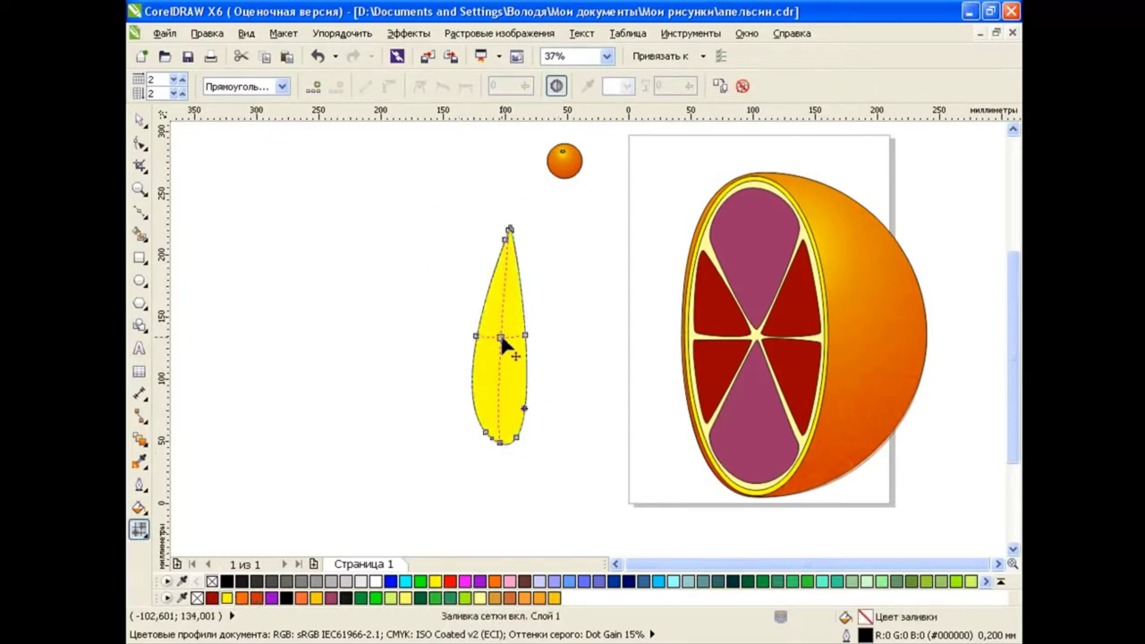
left_click(242, 598)
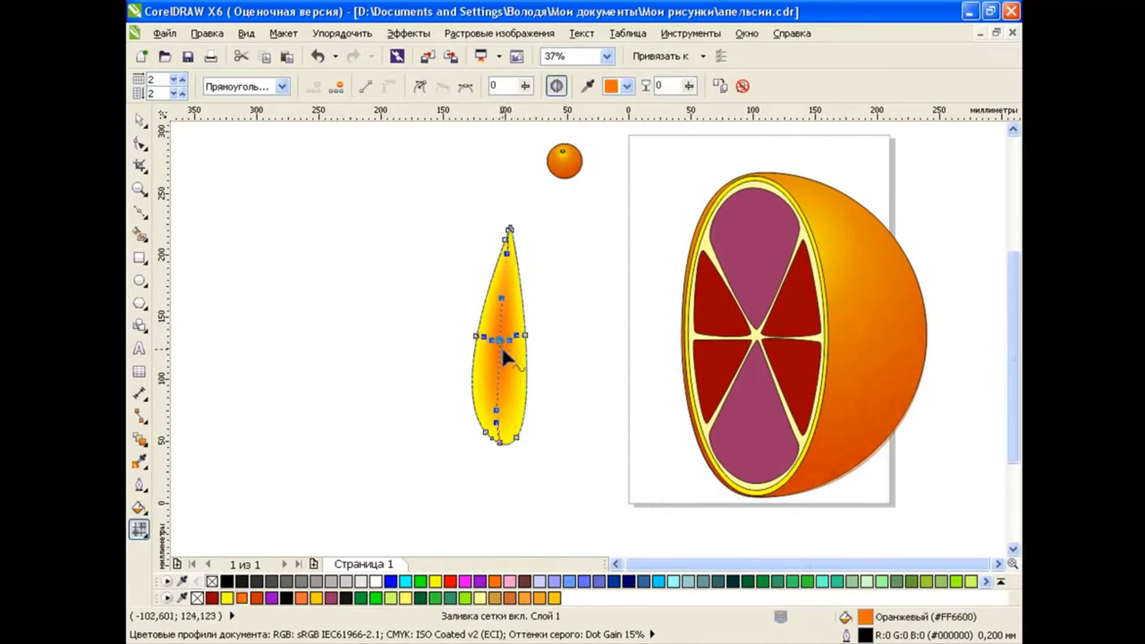
Step: Move the teardrop left, narrow it to 67.3% width, shorten it, and drop a copy beside it
key("space")
left_click(304, 356)
left_click_drag(514, 422, 457, 445)
left_click_drag(470, 361, 449, 362)
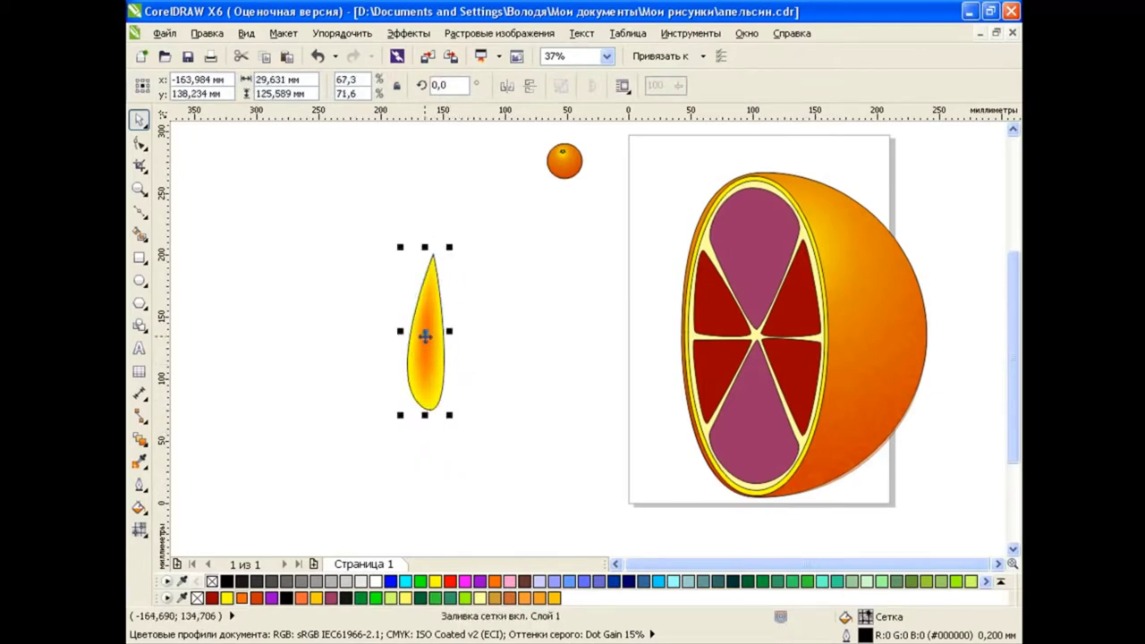
left_click_drag(425, 247, 425, 312)
mouse_move(439, 406)
left_mouse_down()
mouse_move(491, 409)
mouse_move(452, 394)
left_mouse_up()
Step: Arrange three teardrops: middle one raised, right one overlapped and shrunk
left_click(573, 424)
left_click_drag(450, 324, 450, 296)
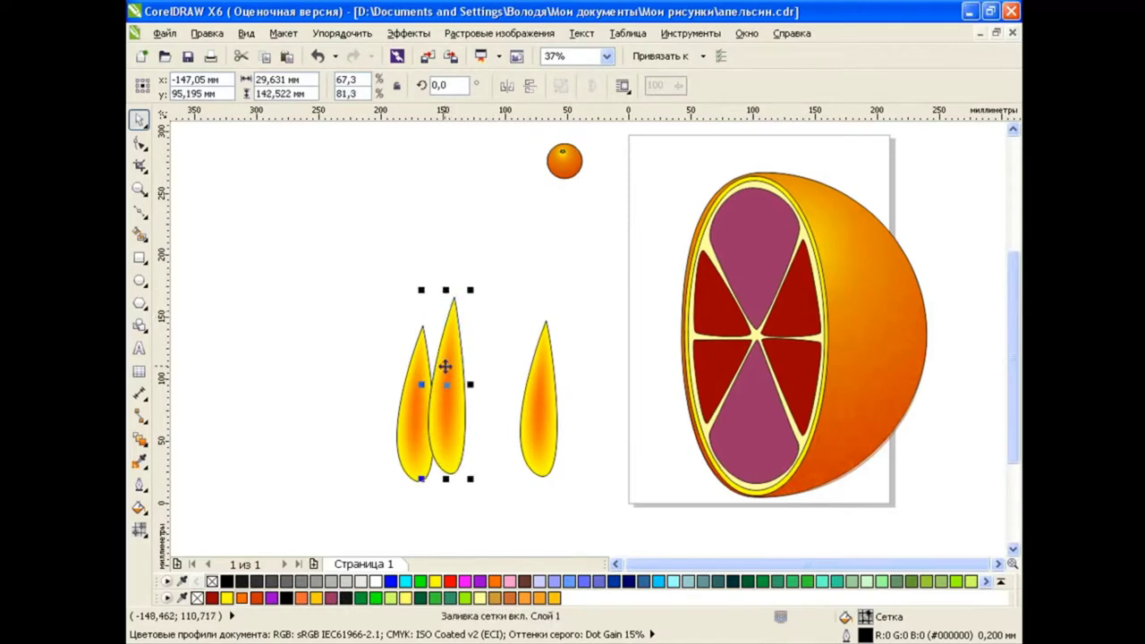
left_click_drag(537, 421, 457, 424)
left_click_drag(484, 338, 471, 385)
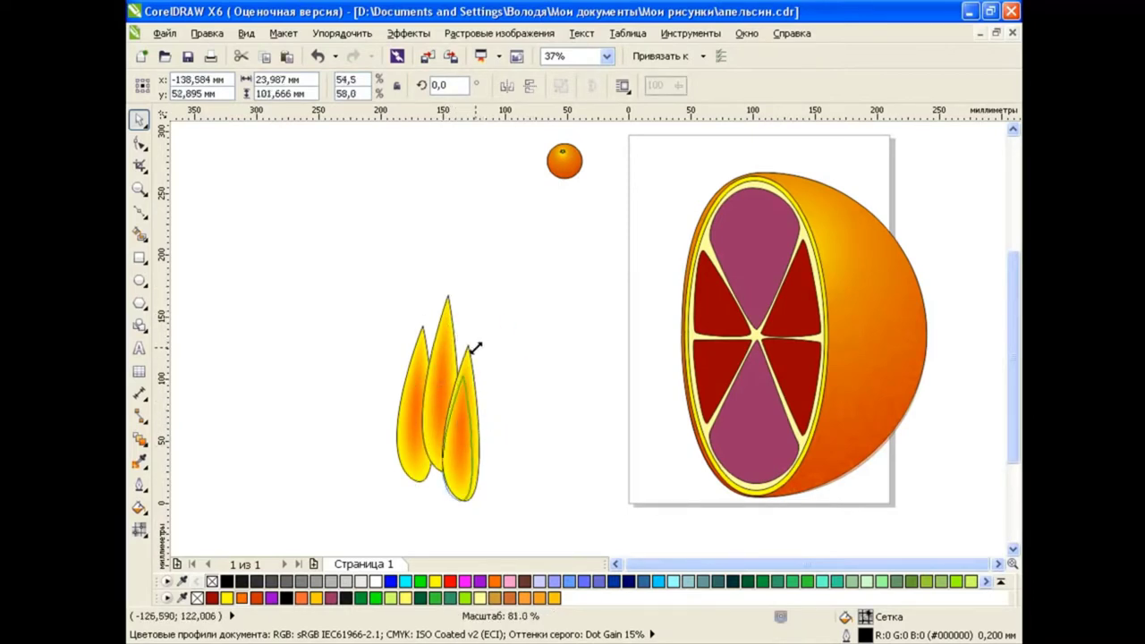
key("Escape")
Step: Duplicate the three teardrops as a mirrored copy placed up and to the right
left_click_drag(360, 274, 524, 518)
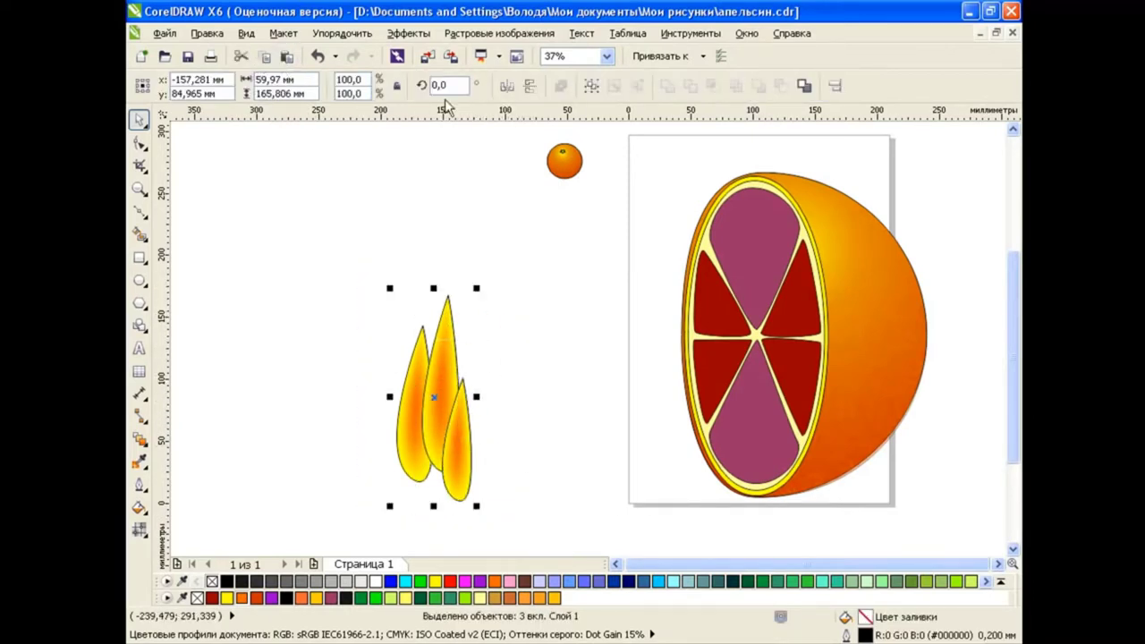
key("KP_Add")
left_click(507, 85)
left_click_drag(460, 385, 501, 352)
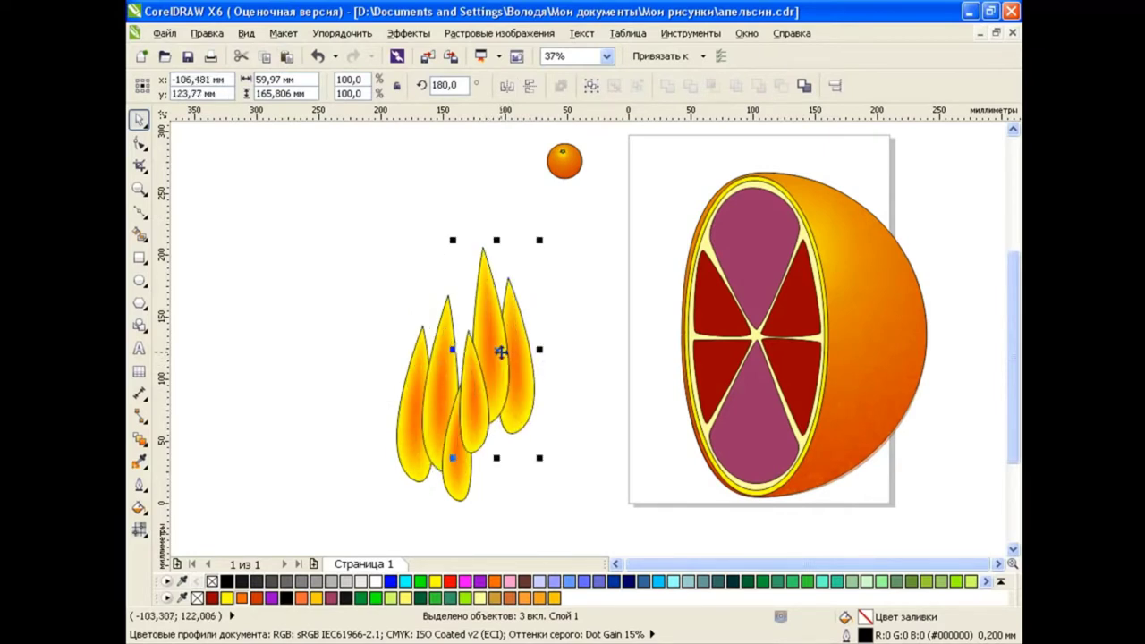
Step: Move one teardrop up-left, shrink it to about 57%, and tuck it into the cluster
left_click(599, 389)
left_click_drag(480, 407, 455, 320)
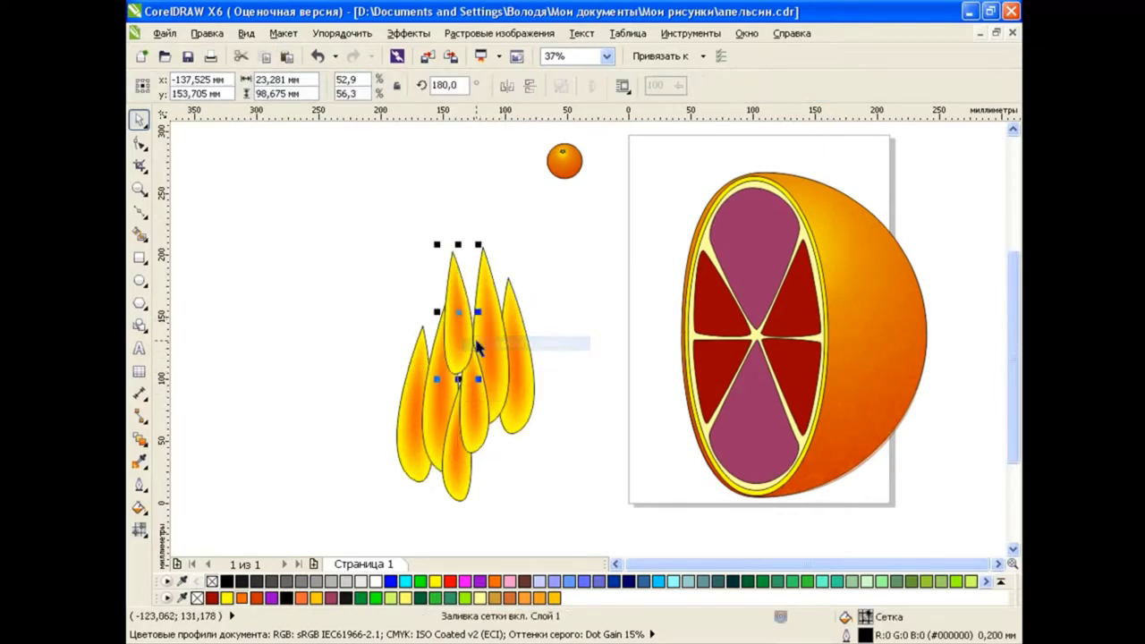
left_click(477, 347)
left_click(458, 322)
left_click_drag(478, 379, 469, 363)
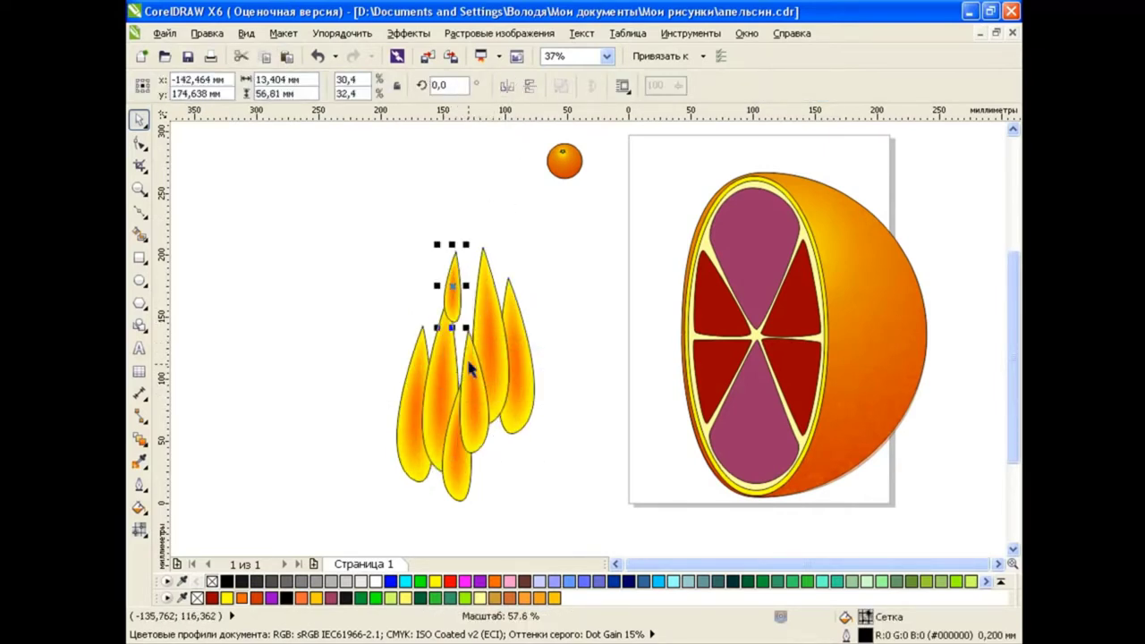
left_click_drag(453, 295, 455, 340)
left_click(601, 399)
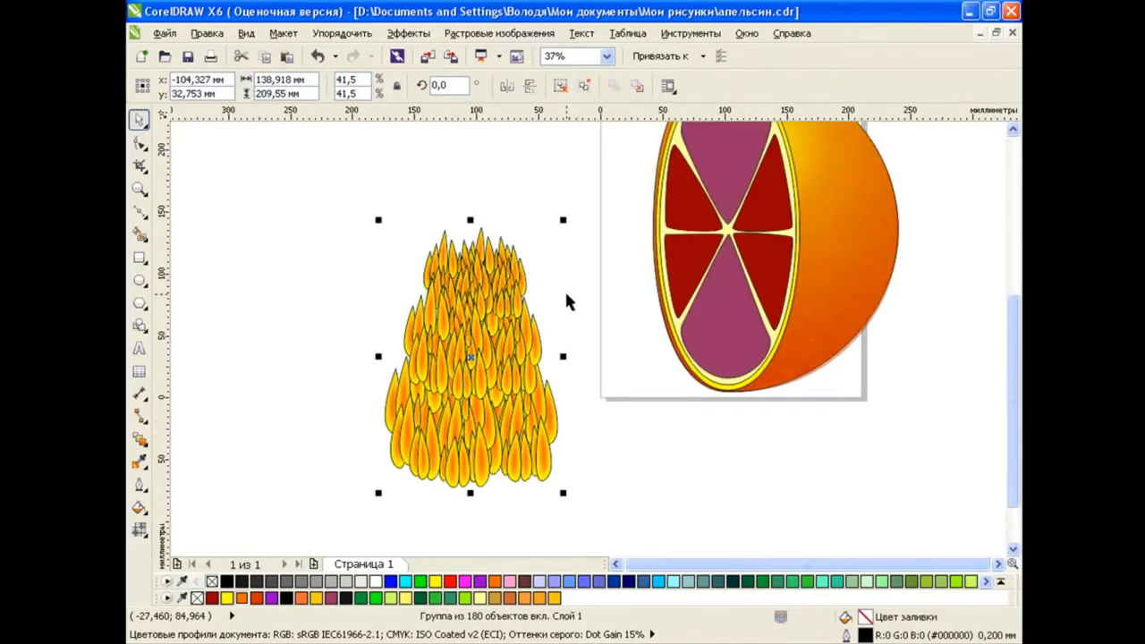
Step: Remove the outlines from all the flame-cluster teardrops
right_click(212, 582)
left_click(604, 425)
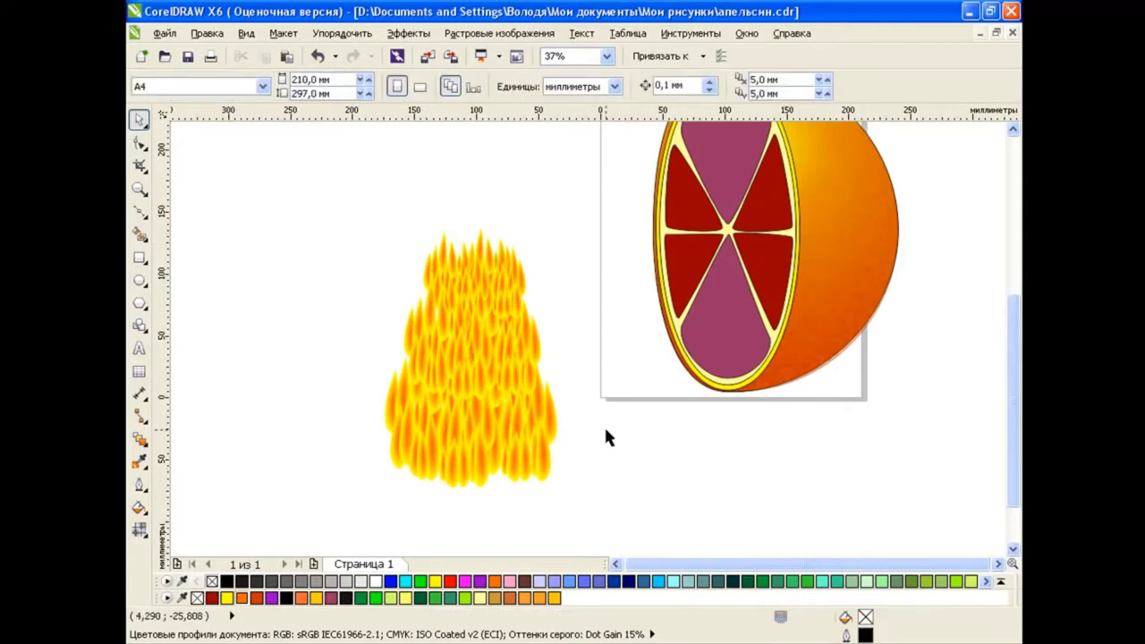
left_click(741, 324)
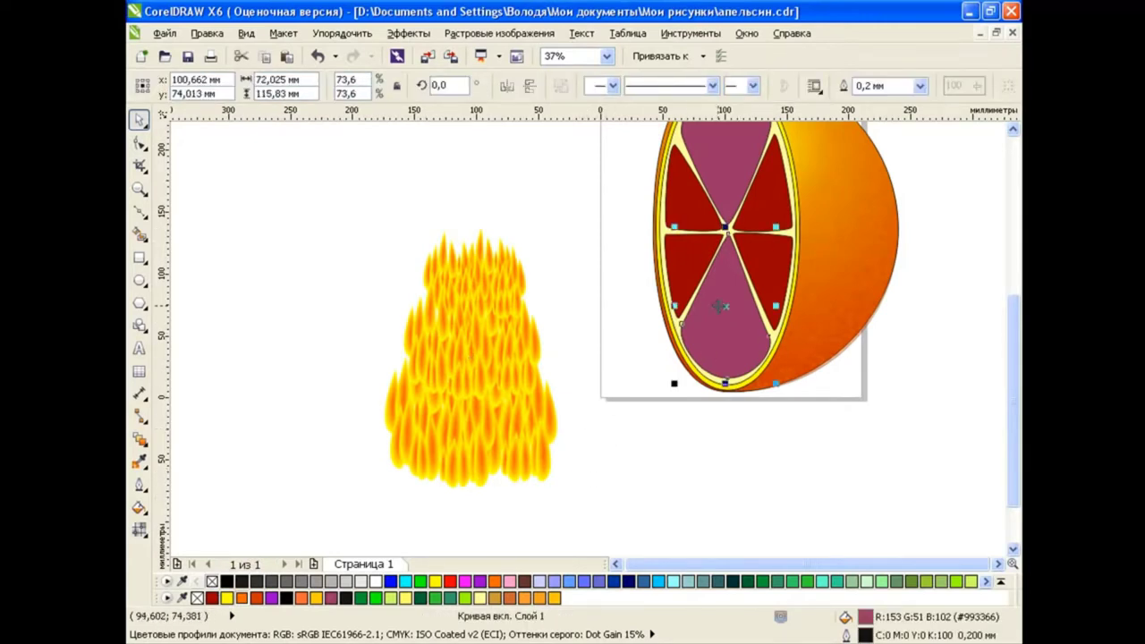
scroll(680, 313, "up", 3)
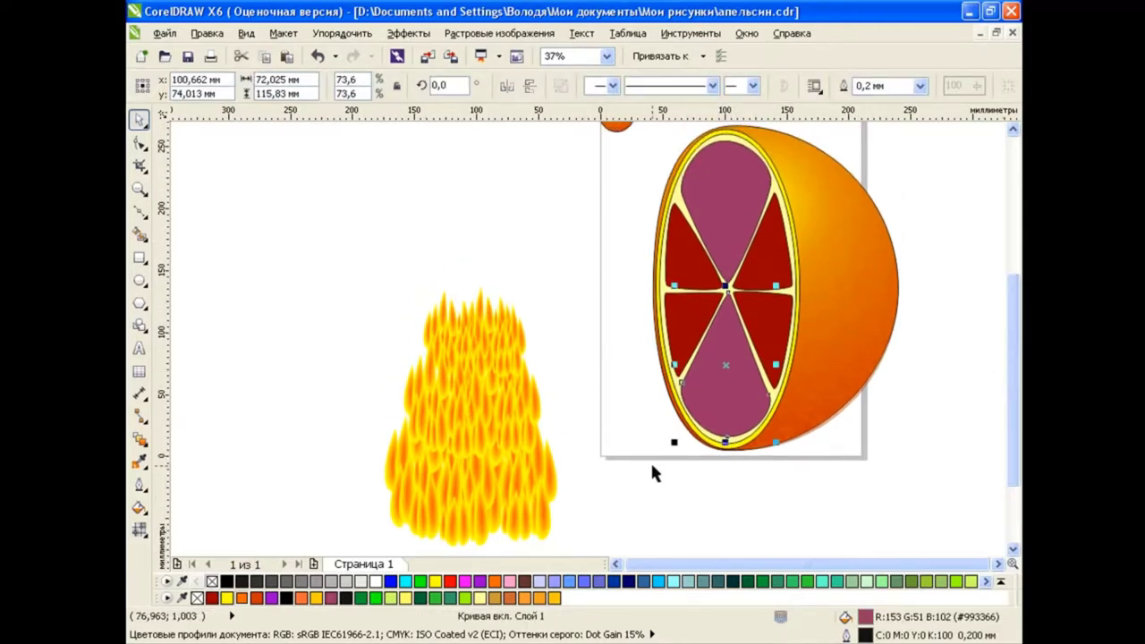
Step: Move the flame group up and right over the orange, then cancel the drop
key("Escape")
left_click_drag(489, 429, 539, 355)
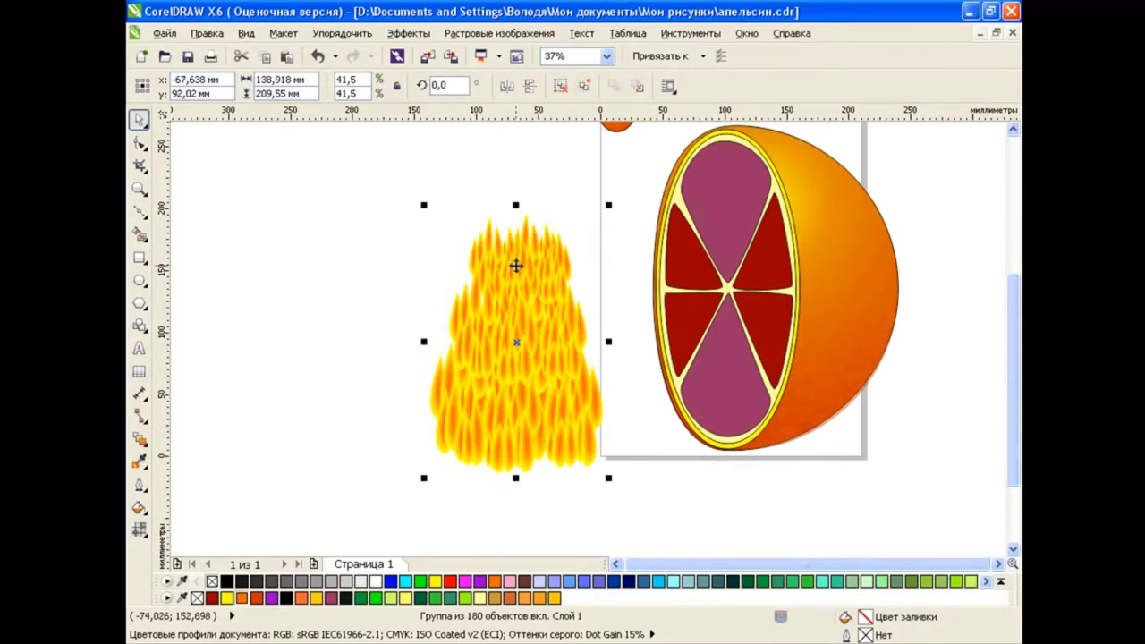
right_click(542, 333)
key("Escape")
left_click_drag(547, 318, 735, 366)
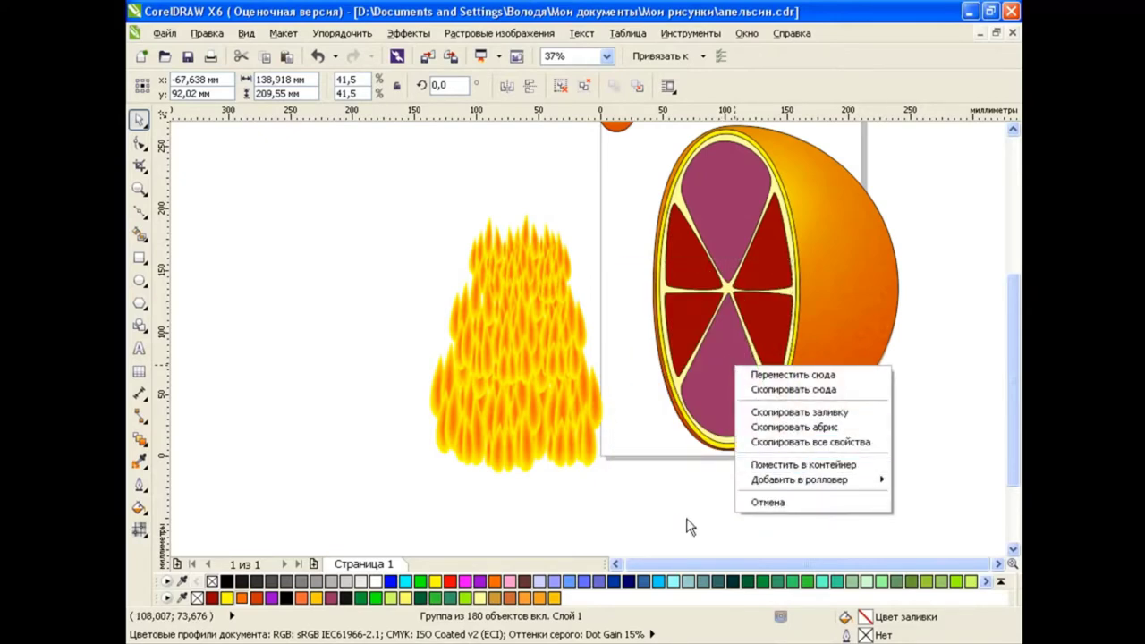
key("Escape")
Step: Leave a flame copy at the left and PowerClip another copy into the bottom slice
left_click_drag(503, 295, 291, 284)
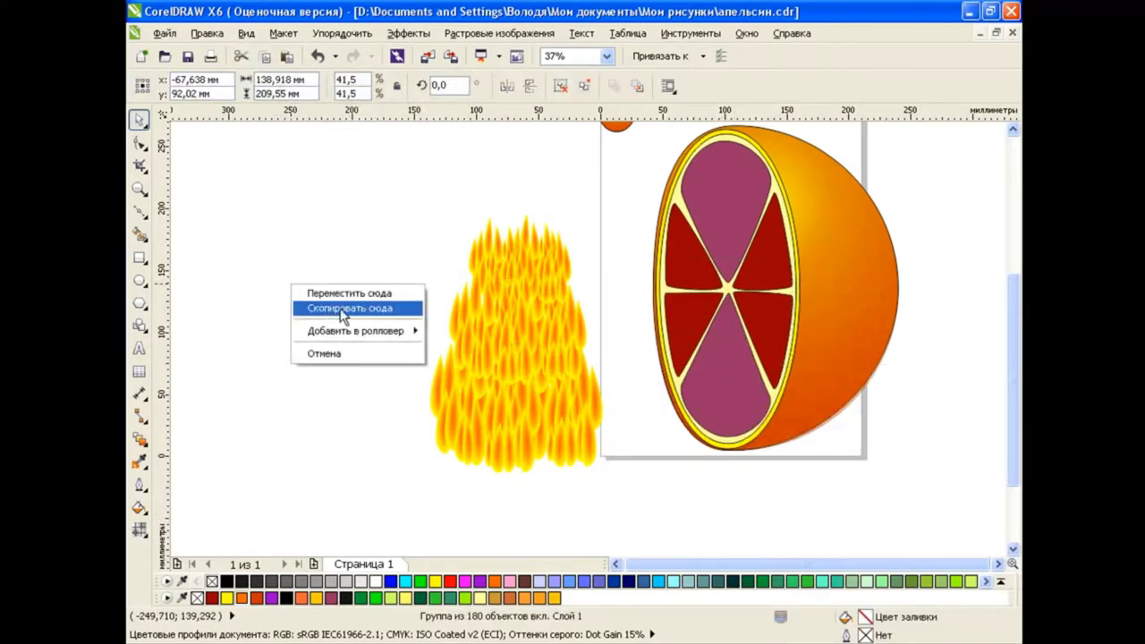
left_click(342, 309)
left_click_drag(573, 420, 726, 375)
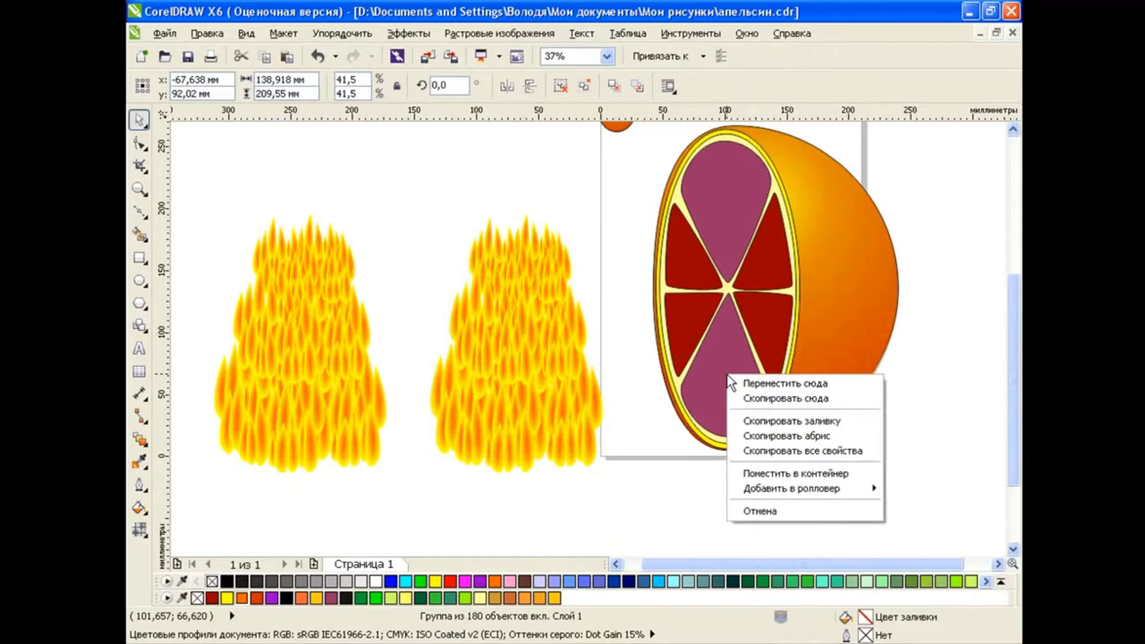
left_click(806, 480)
left_click(831, 521)
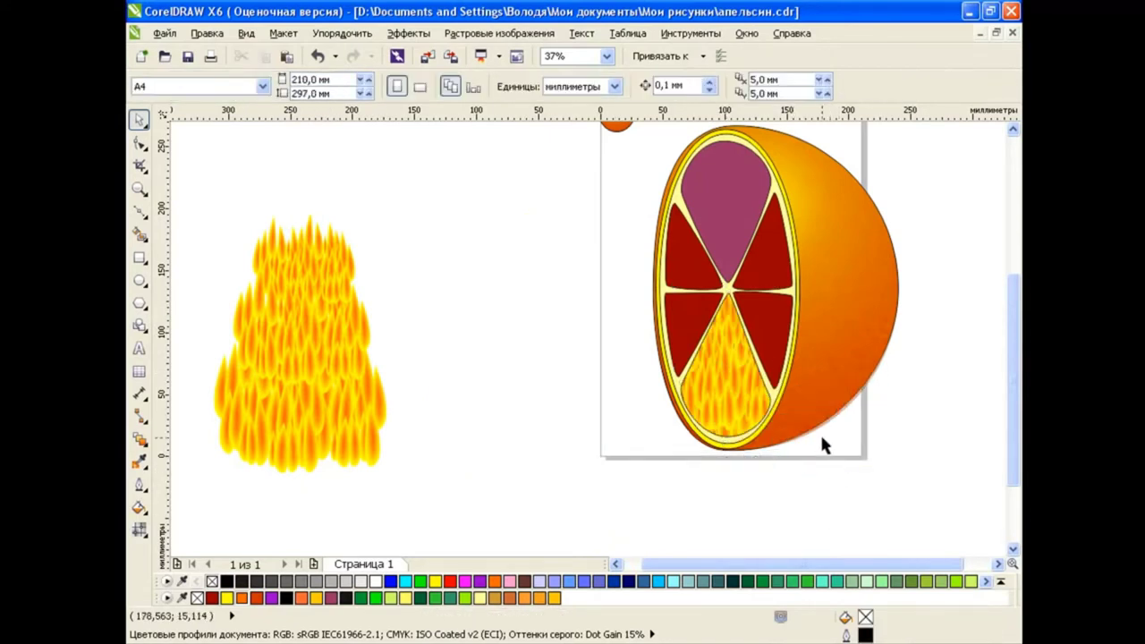
Step: Rotate the remaining flames about 90° and PowerClip them into the lower-left slice
left_click(373, 359)
left_click(304, 342)
left_click_drag(388, 205, 430, 426)
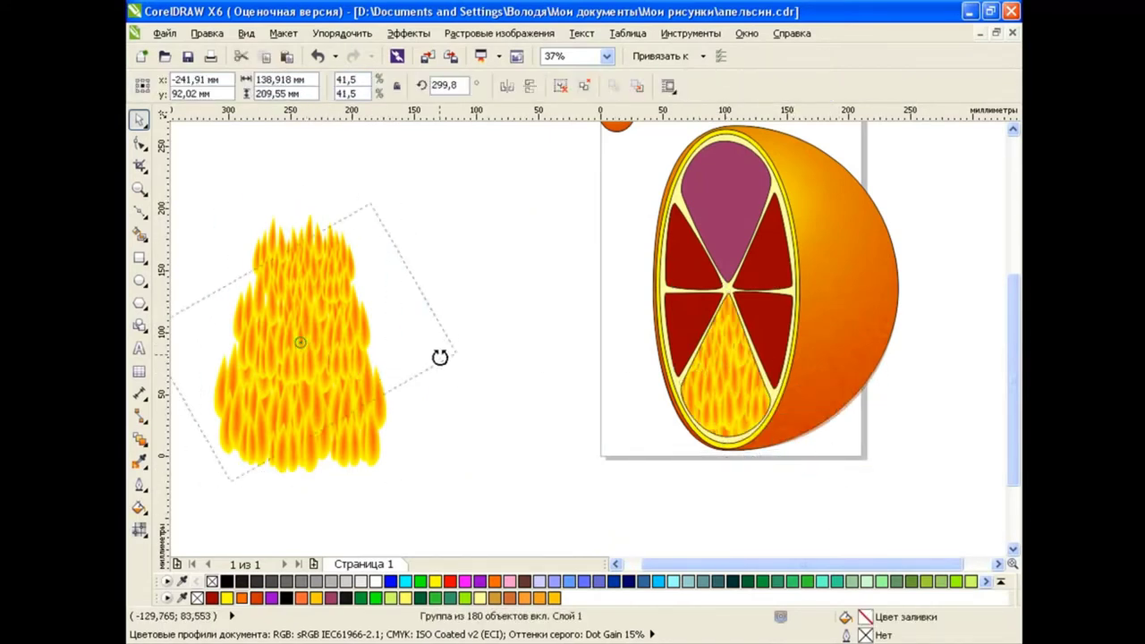
key("Escape")
mouse_move(358, 344)
left_mouse_down()
mouse_move(514, 335)
mouse_move(565, 310)
mouse_move(685, 302)
left_mouse_up()
left_click(733, 407)
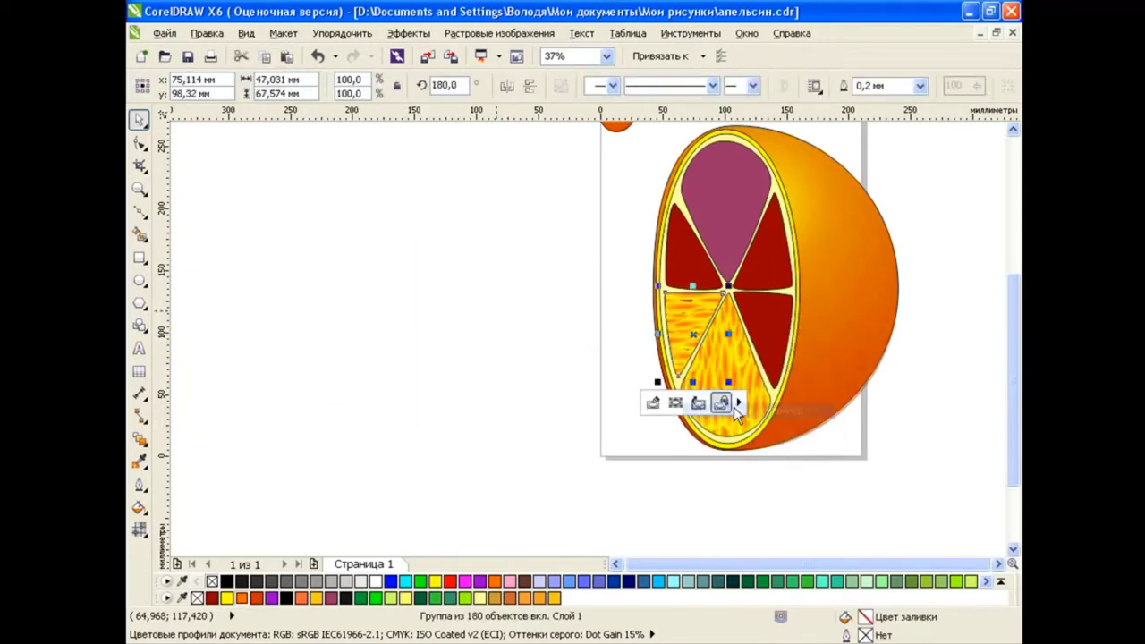
Step: Edit the slice's PowerClip contents: shrink, reposition and rotate the flames to about 306°
left_click(393, 33)
left_click(606, 314)
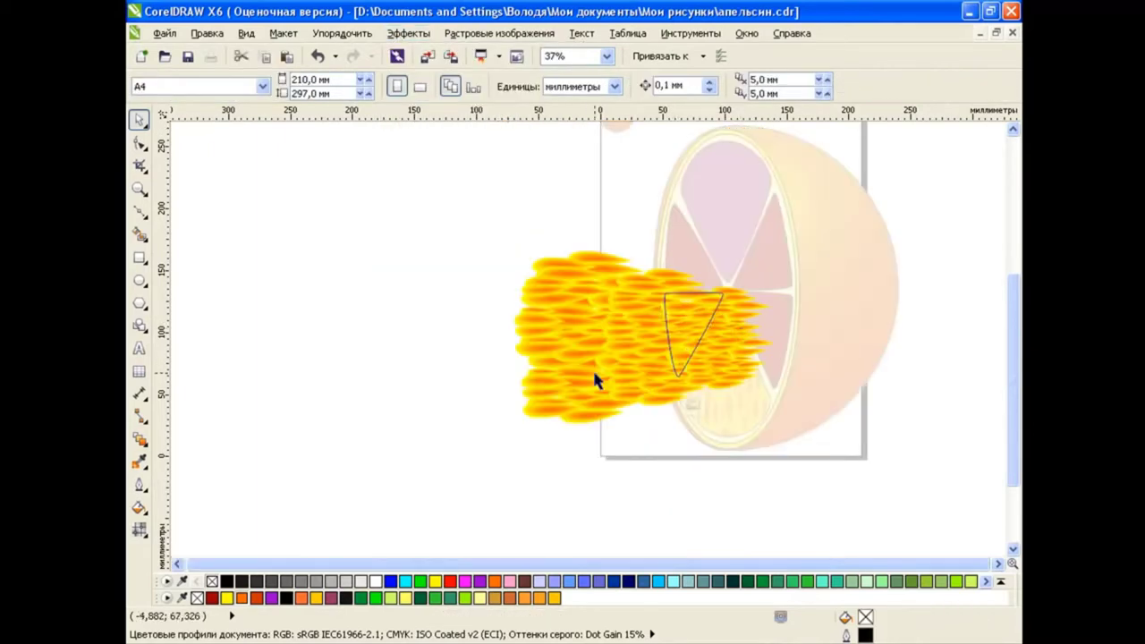
left_click(598, 380)
mouse_move(506, 435)
left_mouse_down()
mouse_move(582, 396)
mouse_move(652, 340)
mouse_move(686, 331)
left_mouse_up()
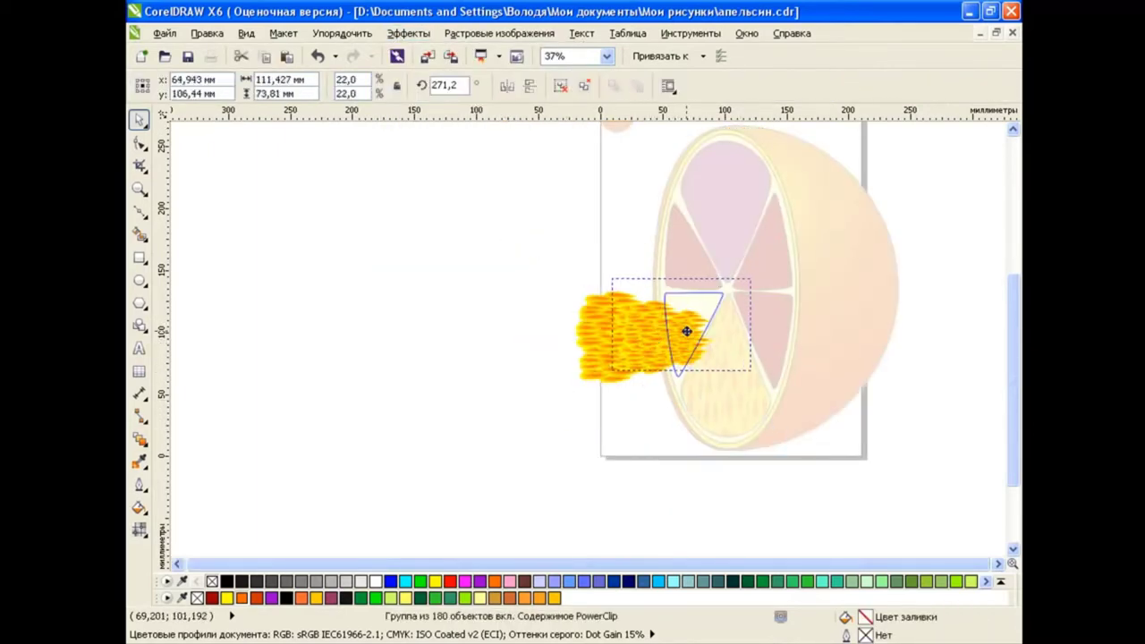
left_click(662, 329)
left_click_drag(604, 380, 647, 403)
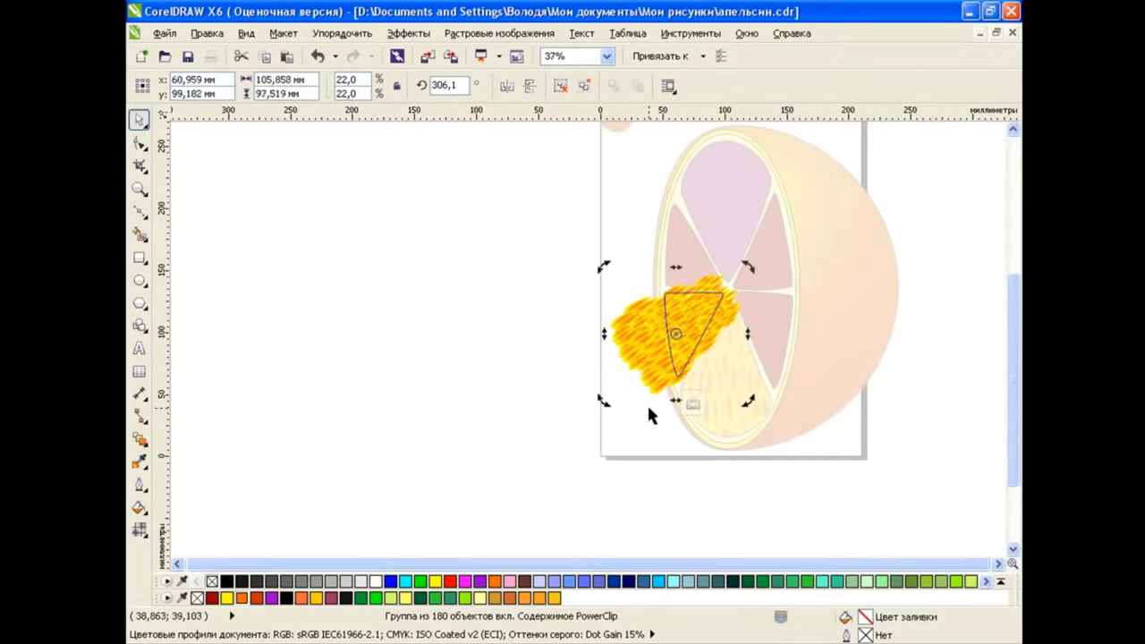
left_click(543, 263)
left_click(408, 33)
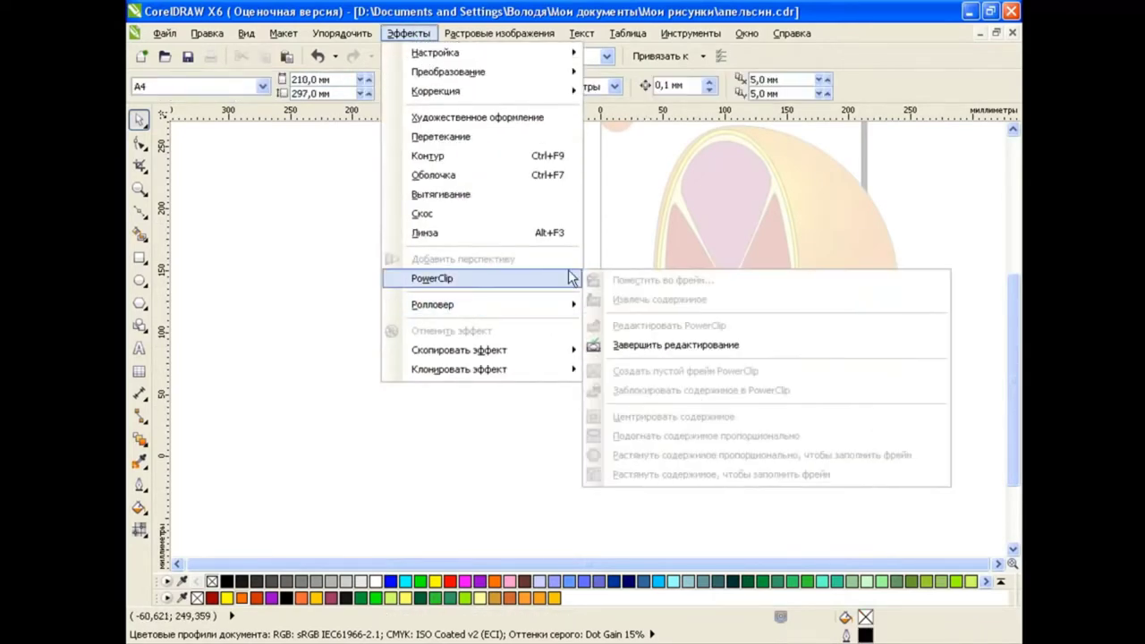
left_click(626, 345)
Step: PowerClip the spare flame group into another orange slice
scroll(771, 326, "up", 2)
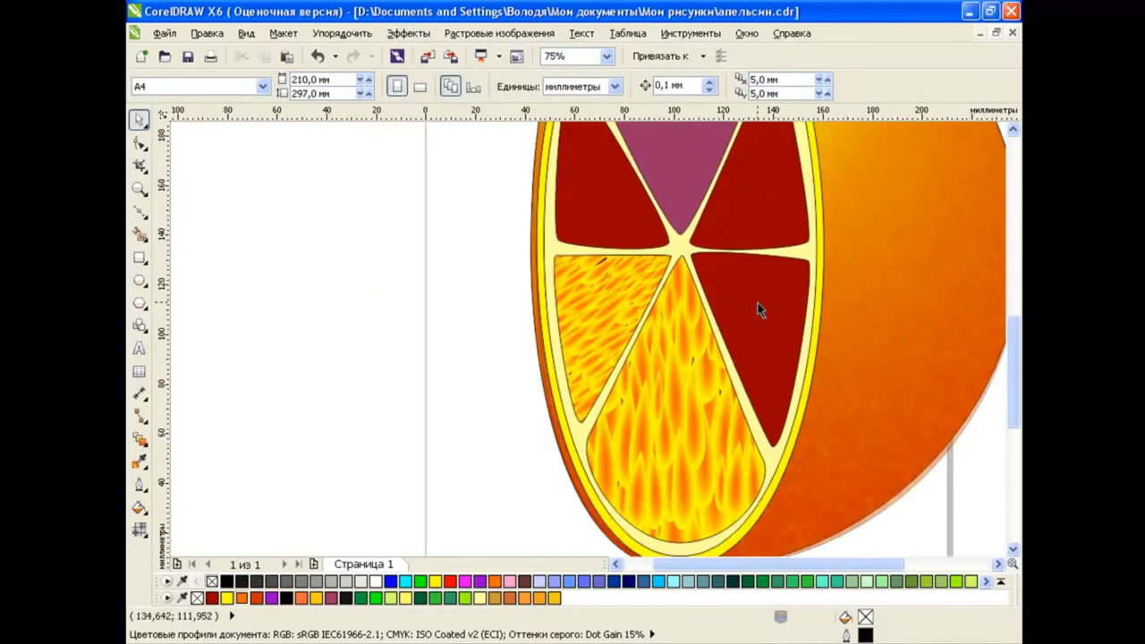
scroll(760, 309, "down", 2)
left_click(450, 287)
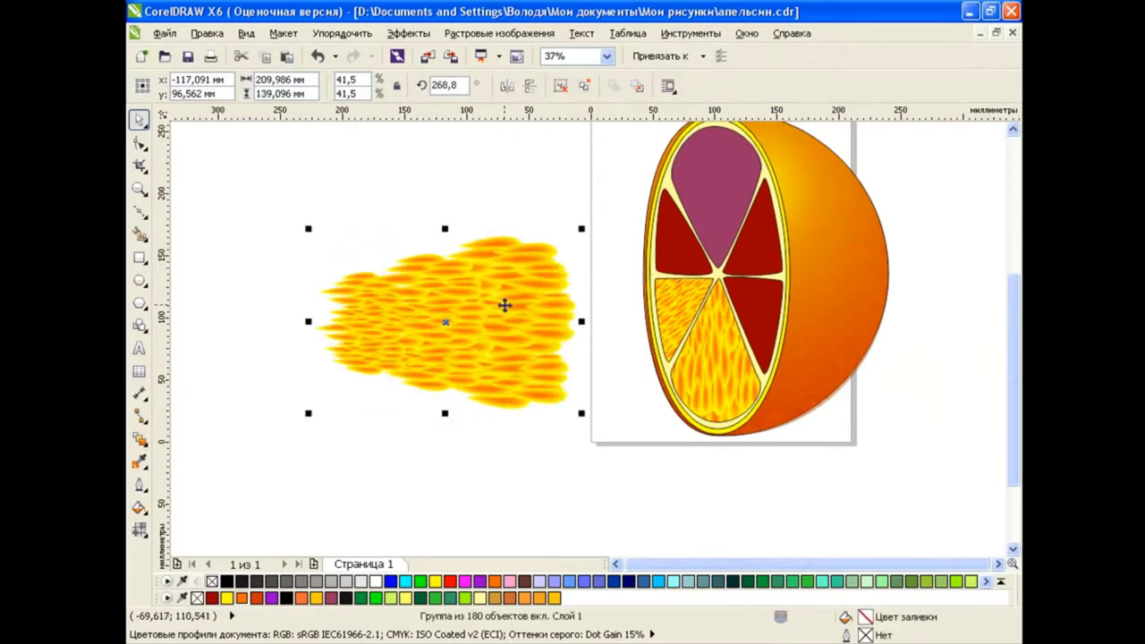
left_click_drag(505, 305, 756, 299)
left_click(810, 402)
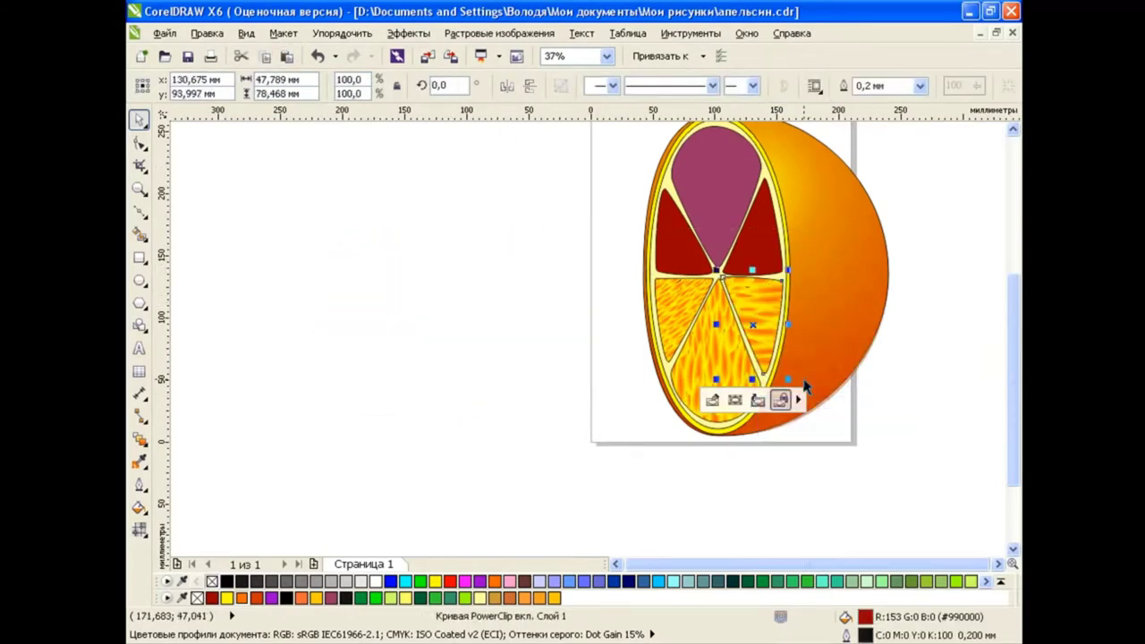
Step: Edit that slice's flames: shrink, move, enlarge and stretch to about 118% to cover it
left_click(410, 33)
mouse_move(432, 278)
left_click(697, 329)
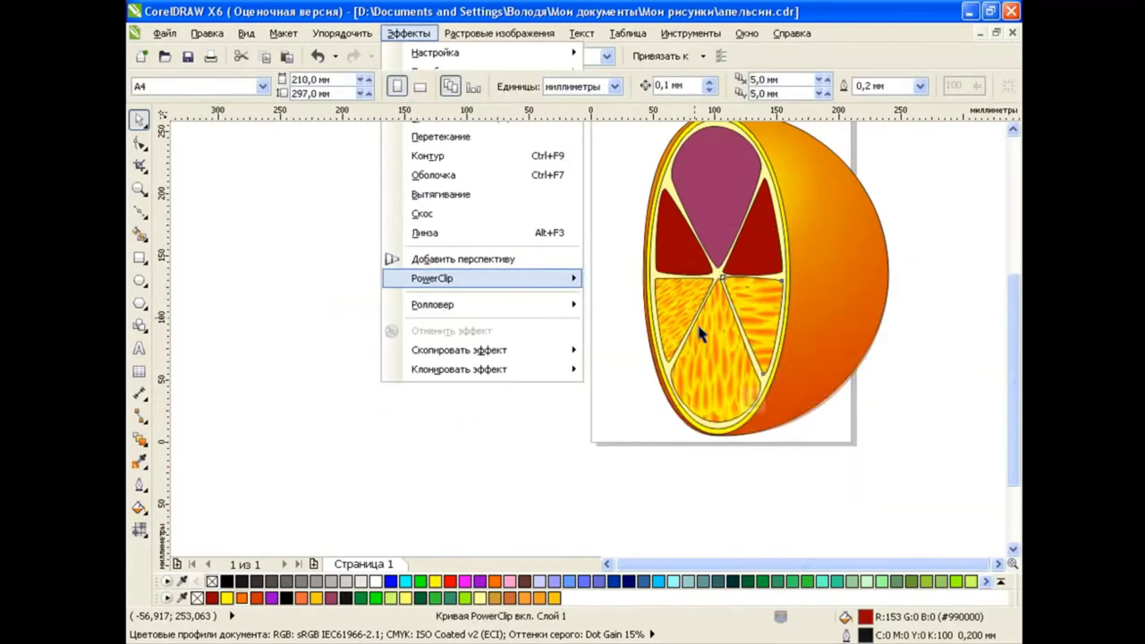
left_click(758, 306)
mouse_move(560, 222)
left_mouse_down()
mouse_move(700, 299)
mouse_move(772, 302)
left_mouse_up()
left_click(772, 302)
left_click(887, 419)
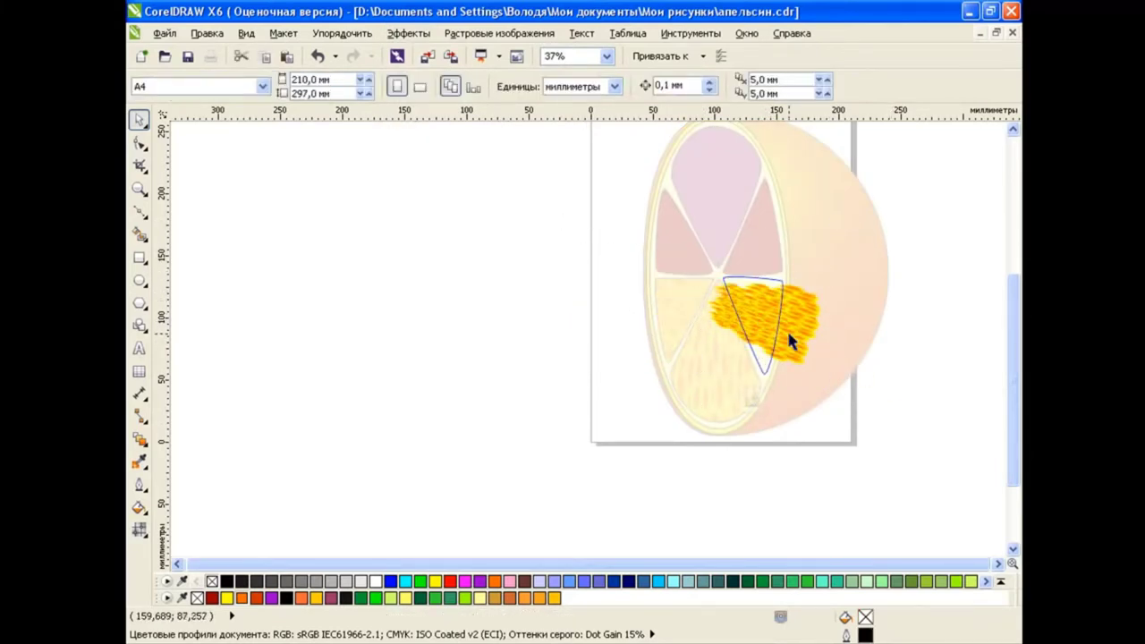
left_click(789, 340)
left_click_drag(843, 384, 839, 409)
left_click_drag(764, 384, 762, 398)
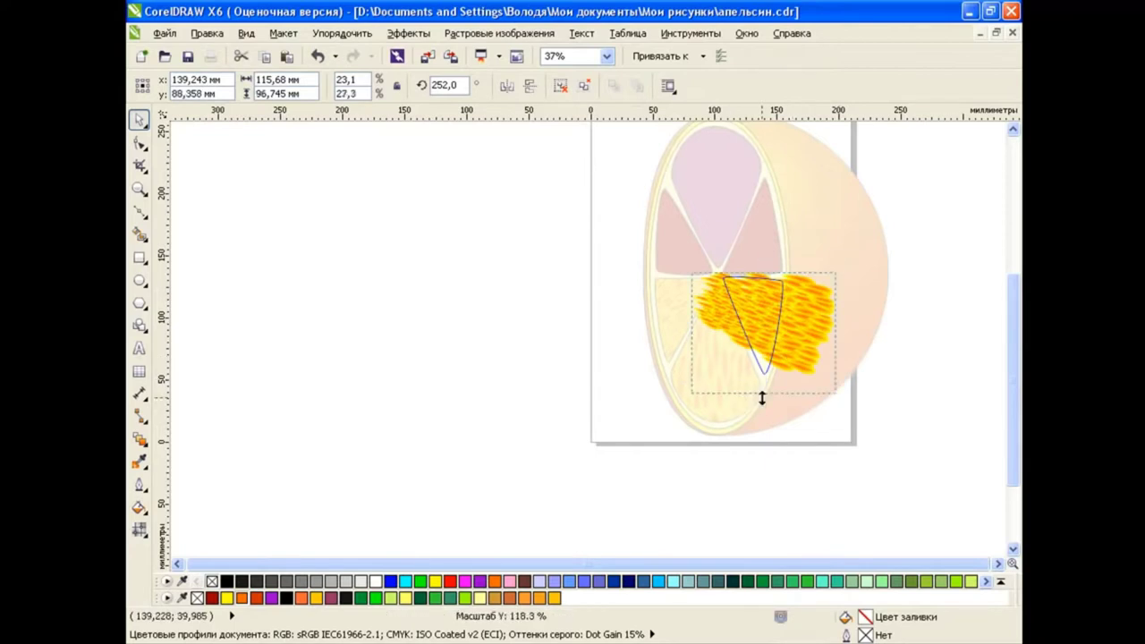
left_click(405, 56)
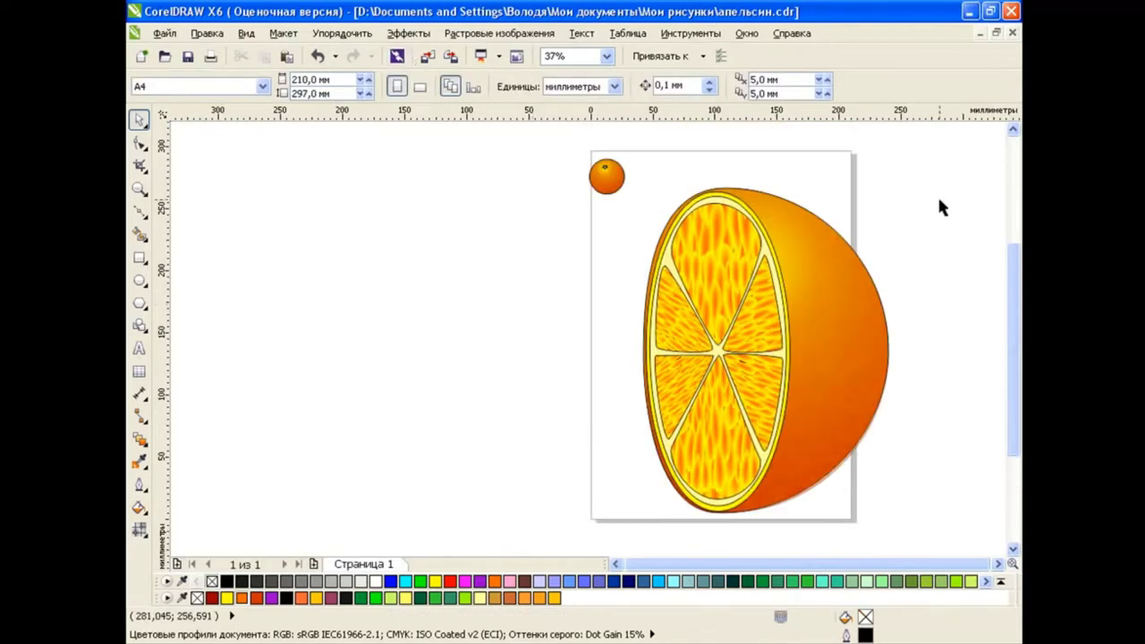
left_click_drag(950, 174, 614, 523)
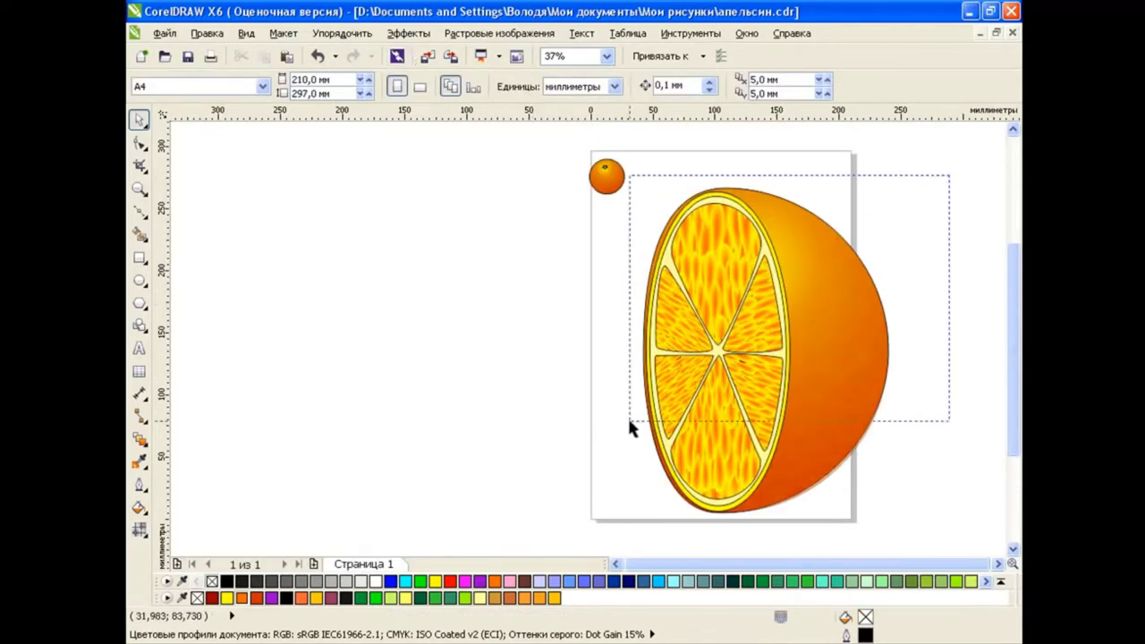
Step: Rotate the cut orange half to about 313.8° and move it left
left_click(720, 312)
left_click_drag(889, 180, 949, 323)
left_click_drag(785, 322, 668, 331)
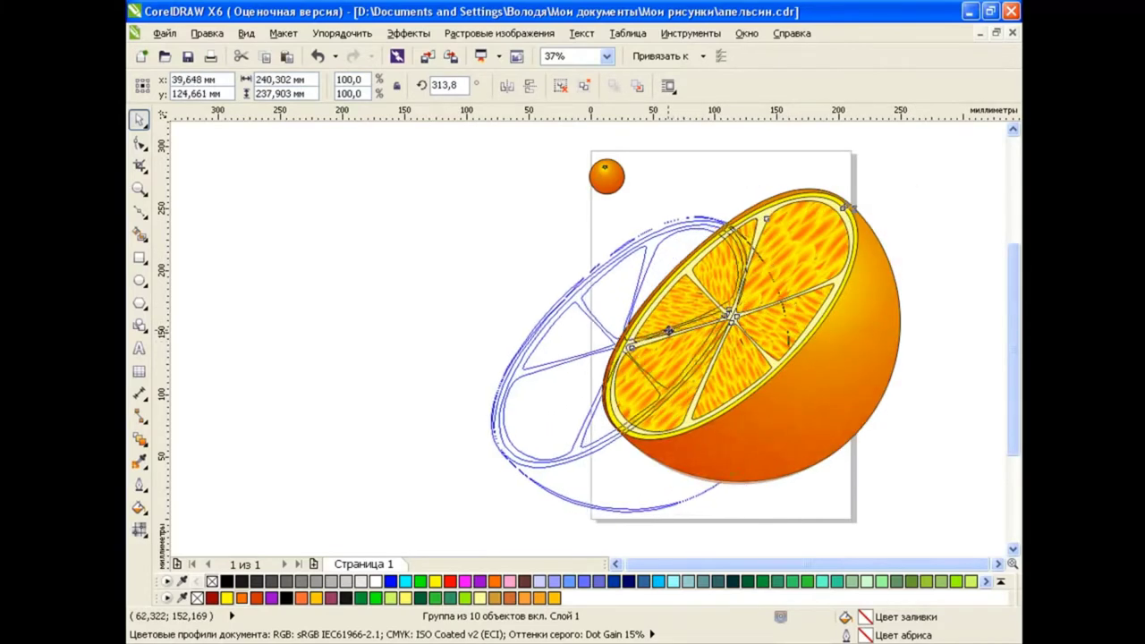
left_click(933, 531)
left_click(998, 563)
left_click(536, 474)
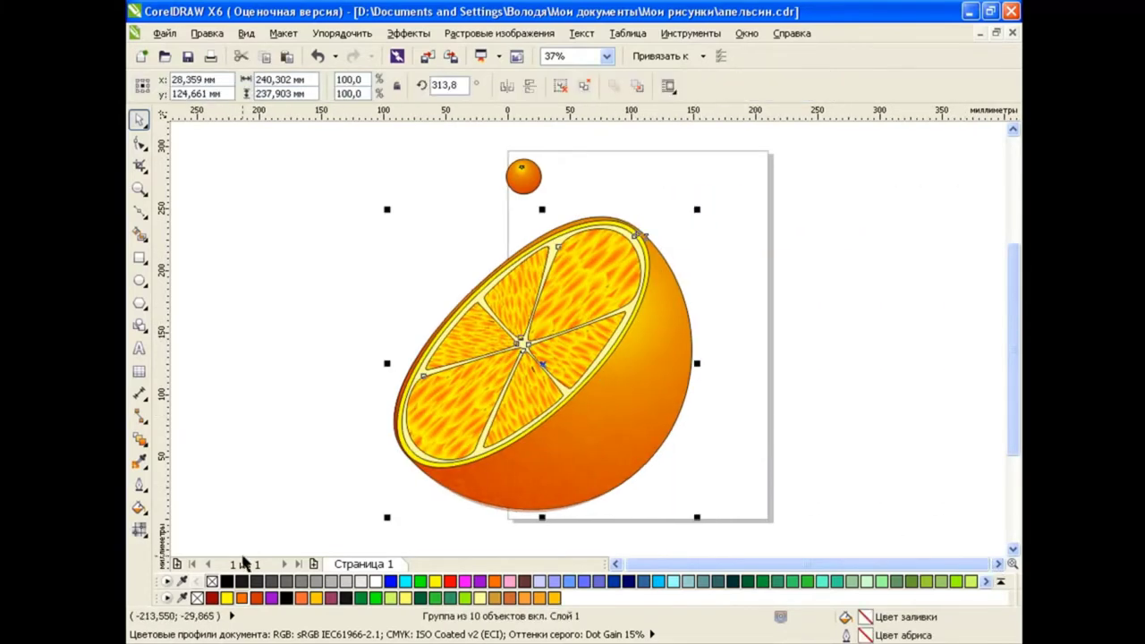
left_click(280, 432)
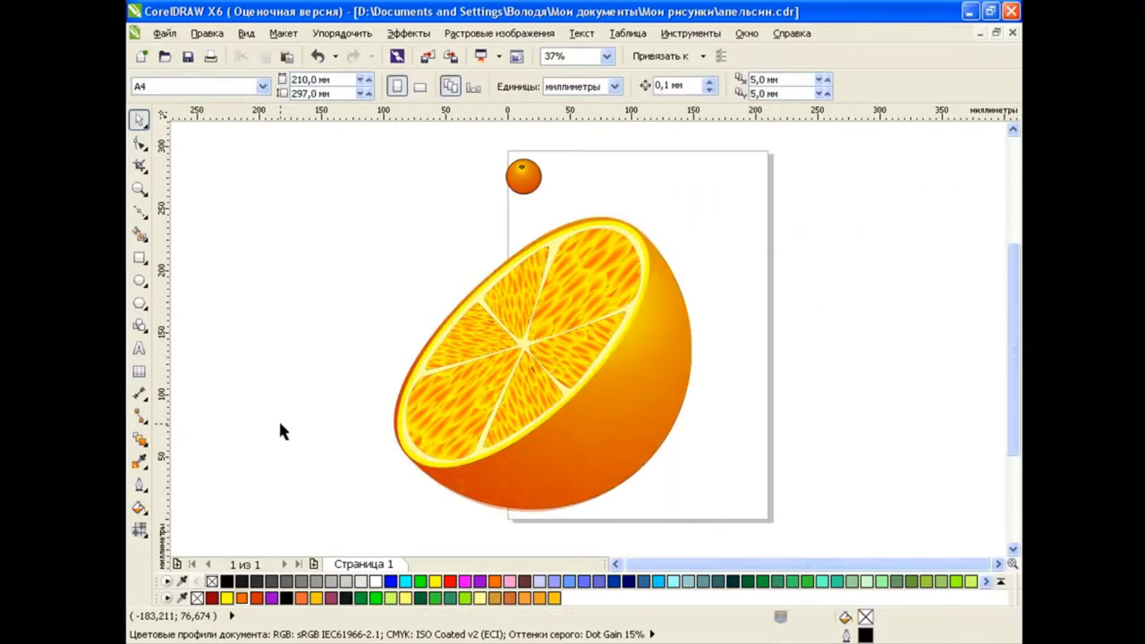
Step: Enlarge the small whole orange and position it behind the cut half
left_click(523, 176)
left_click_drag(546, 194, 801, 399)
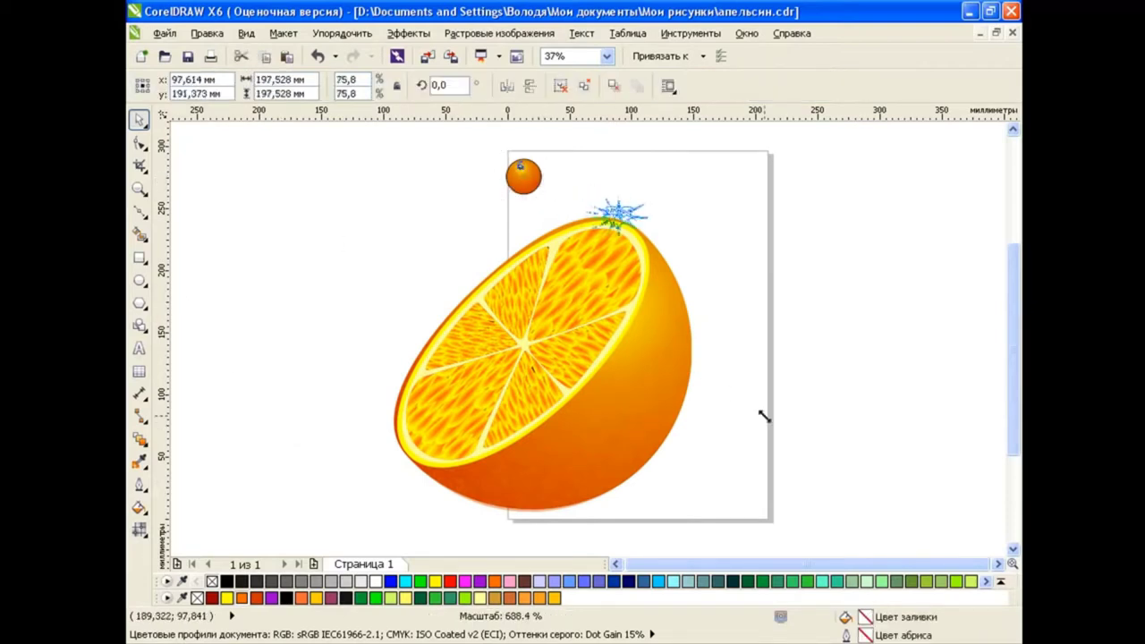
left_click_drag(668, 319, 623, 286)
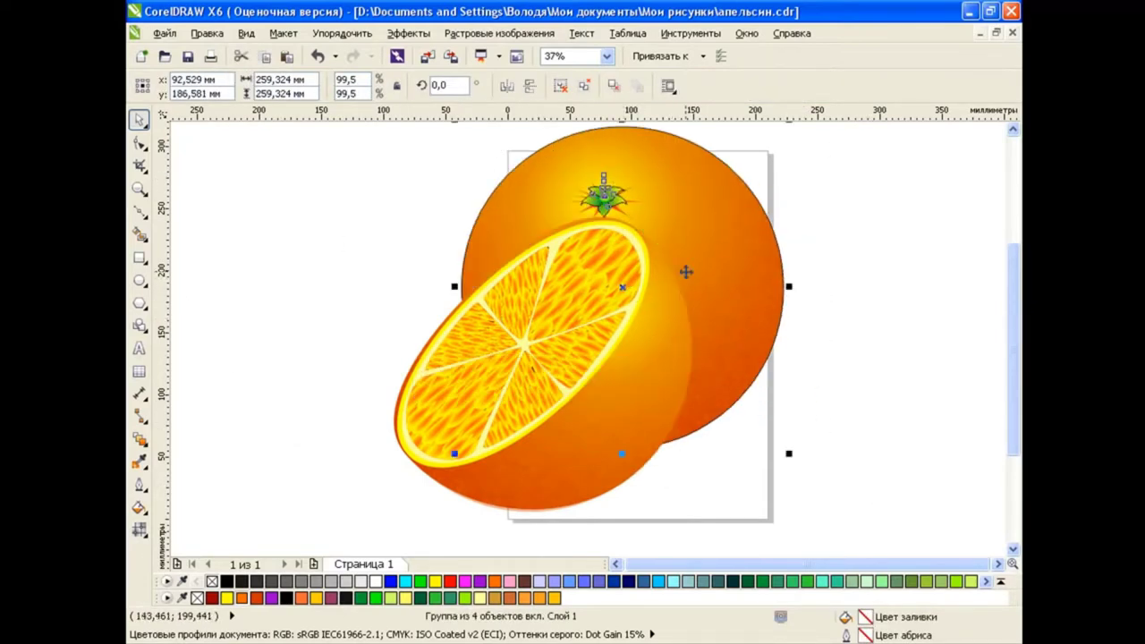
left_click_drag(685, 268, 725, 254)
left_click(865, 376)
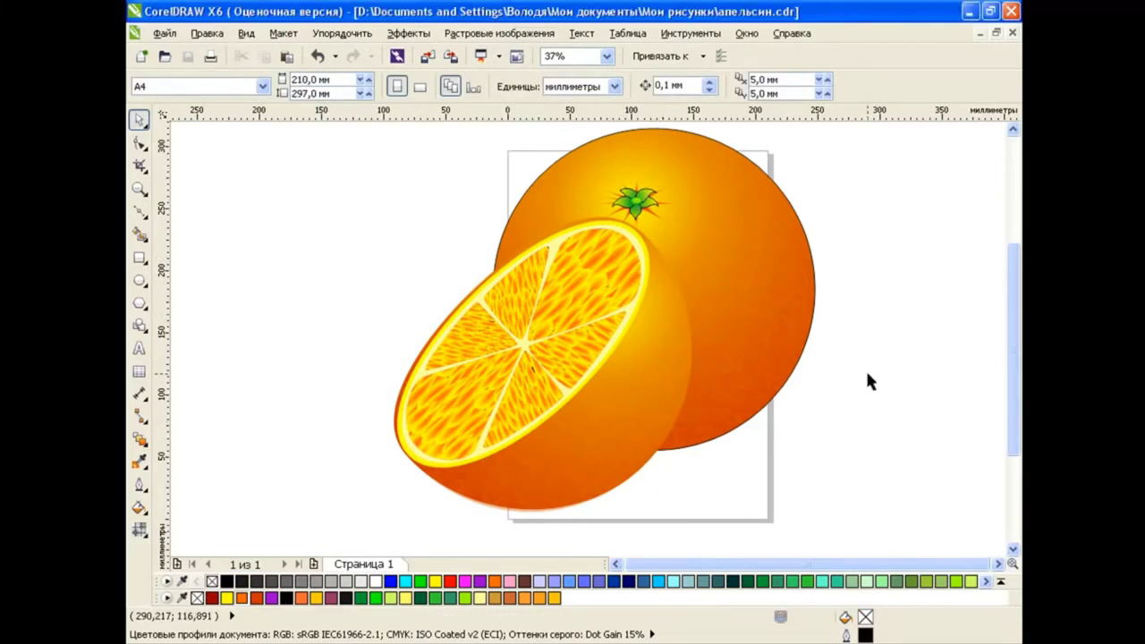
left_click(997, 564)
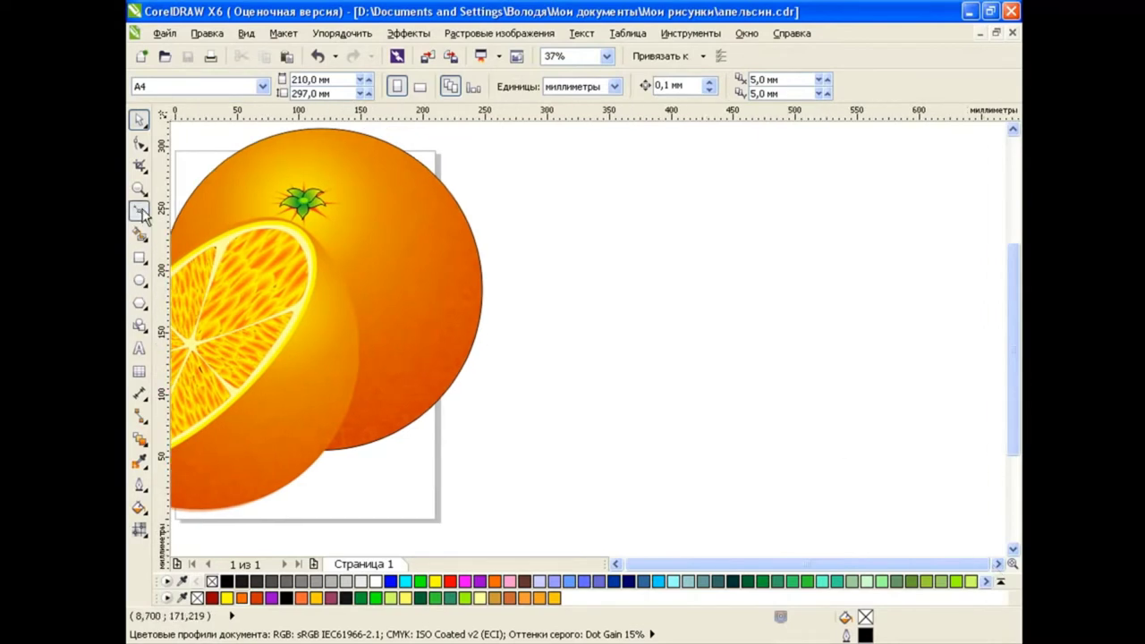
Step: Draw a closed Bezier leaf outline and reshape it into a teardrop with a raised tip
left_click(138, 211)
left_click(584, 230)
left_click_drag(577, 414, 673, 494)
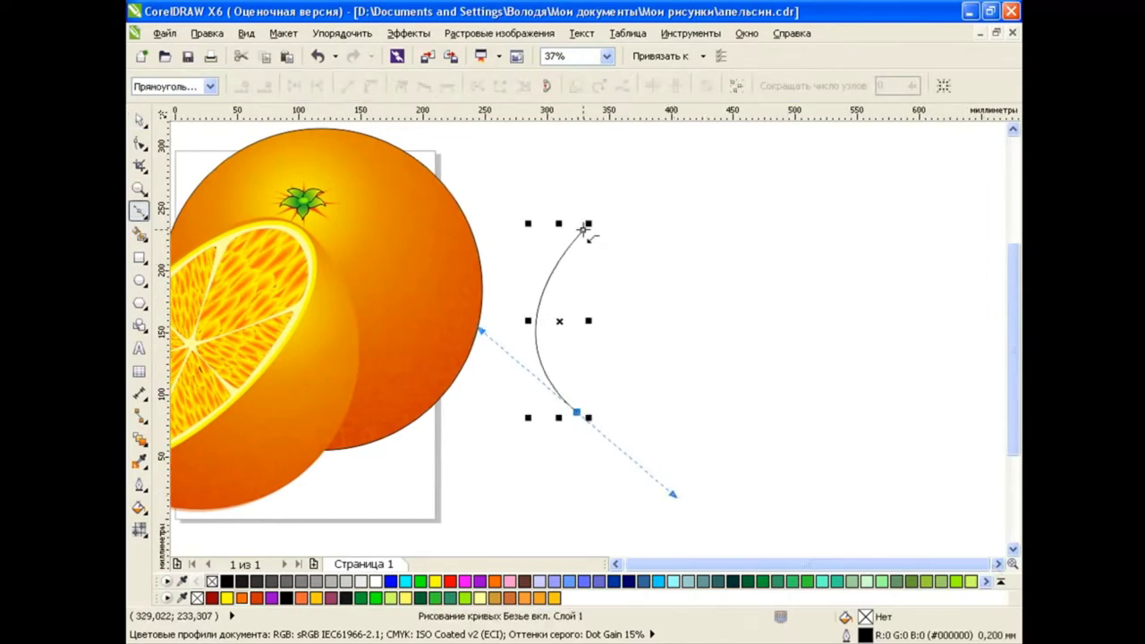
left_click_drag(583, 230, 606, 255)
key("F10")
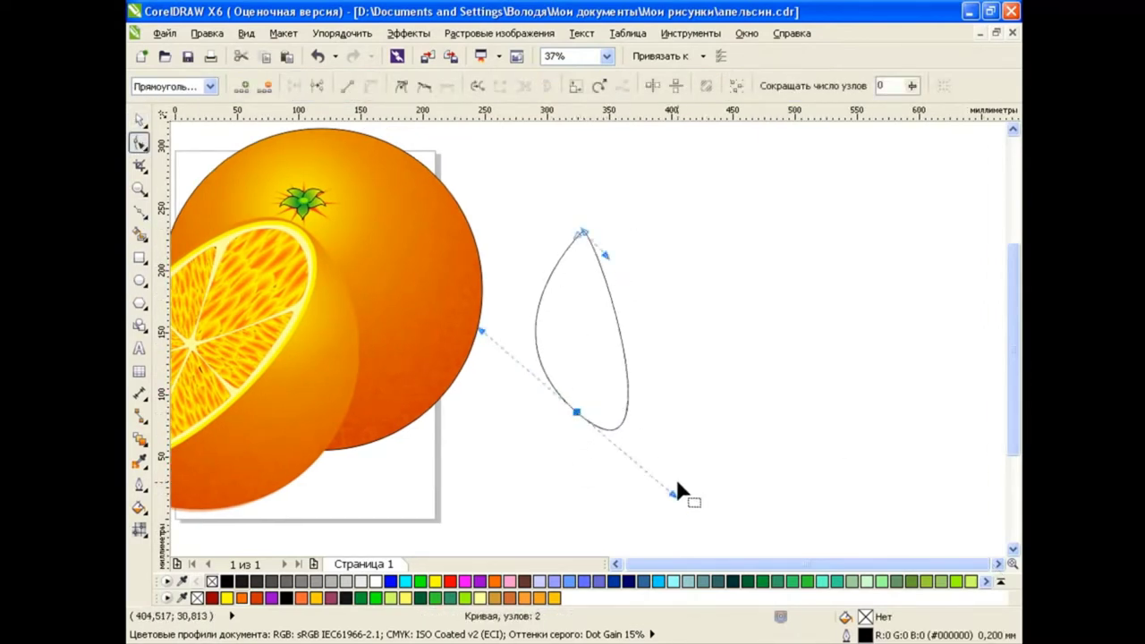
mouse_move(675, 490)
left_mouse_down()
mouse_move(678, 441)
mouse_move(692, 448)
left_mouse_up()
left_click_drag(584, 233, 585, 206)
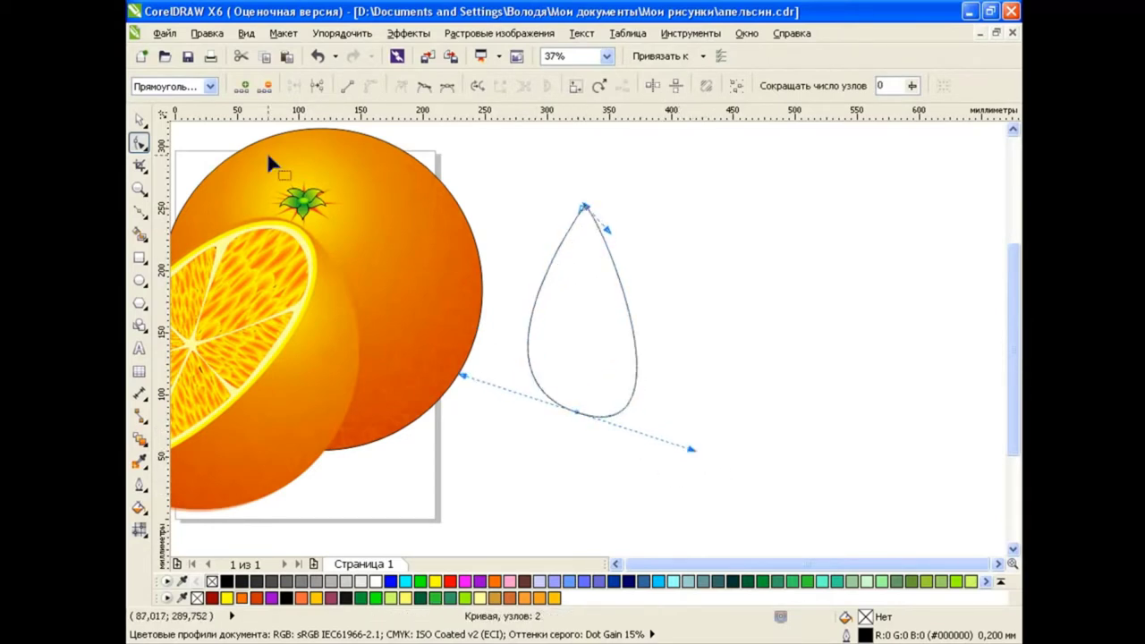
key("space")
left_click(767, 348)
Step: Draw a curved central vein down the leaf and refine its bottom node
left_click(141, 215)
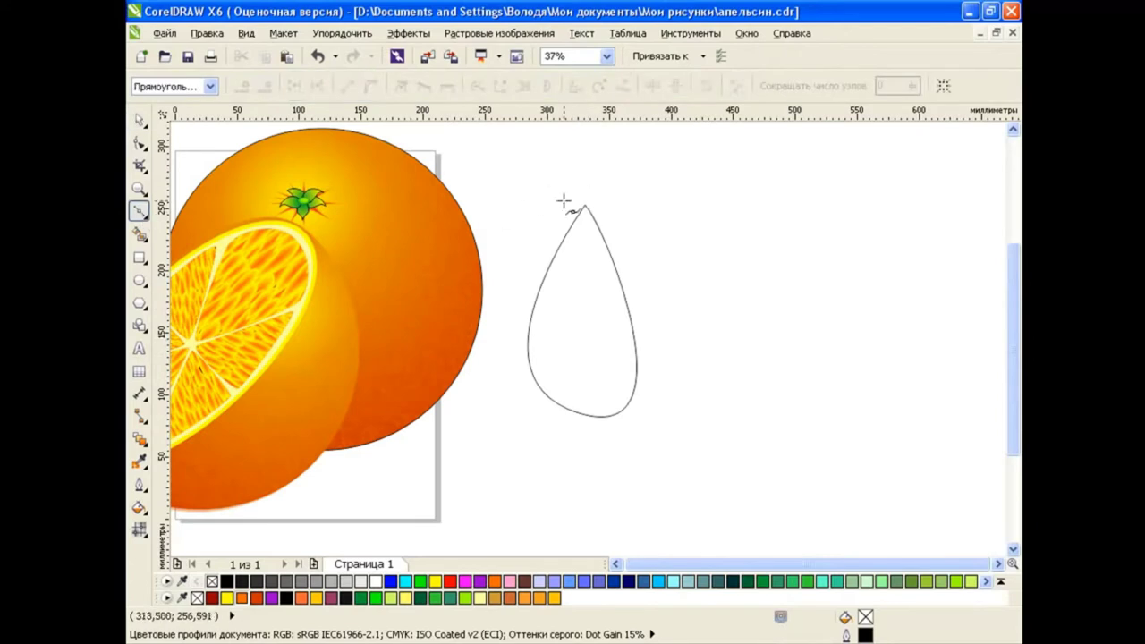
left_click(583, 201)
left_click_drag(587, 427, 549, 467)
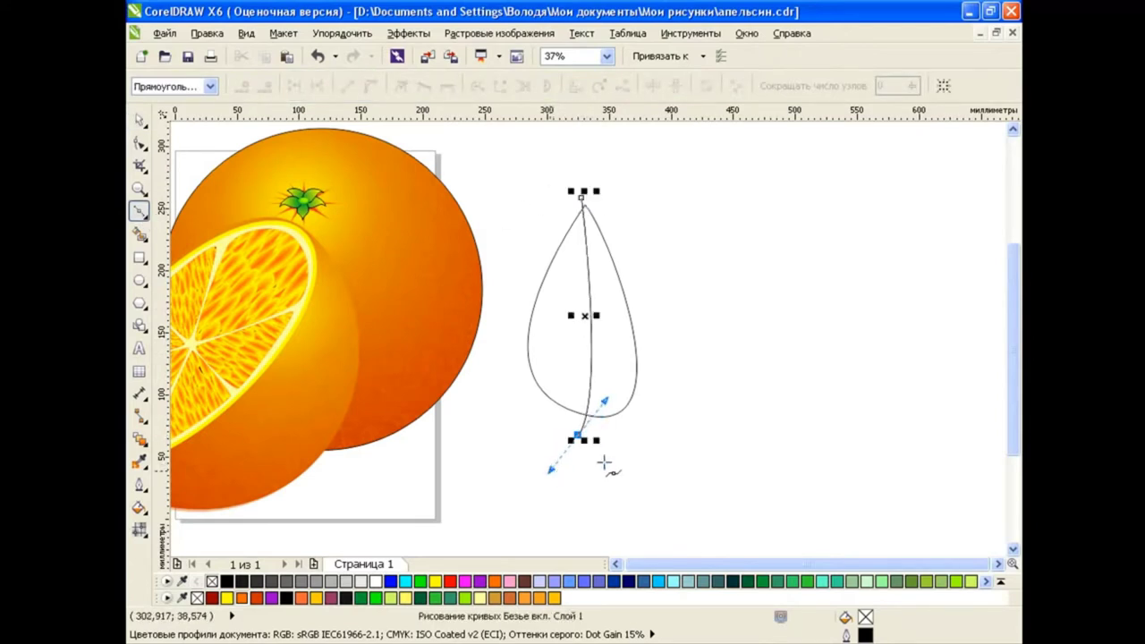
left_click_drag(583, 183, 563, 151)
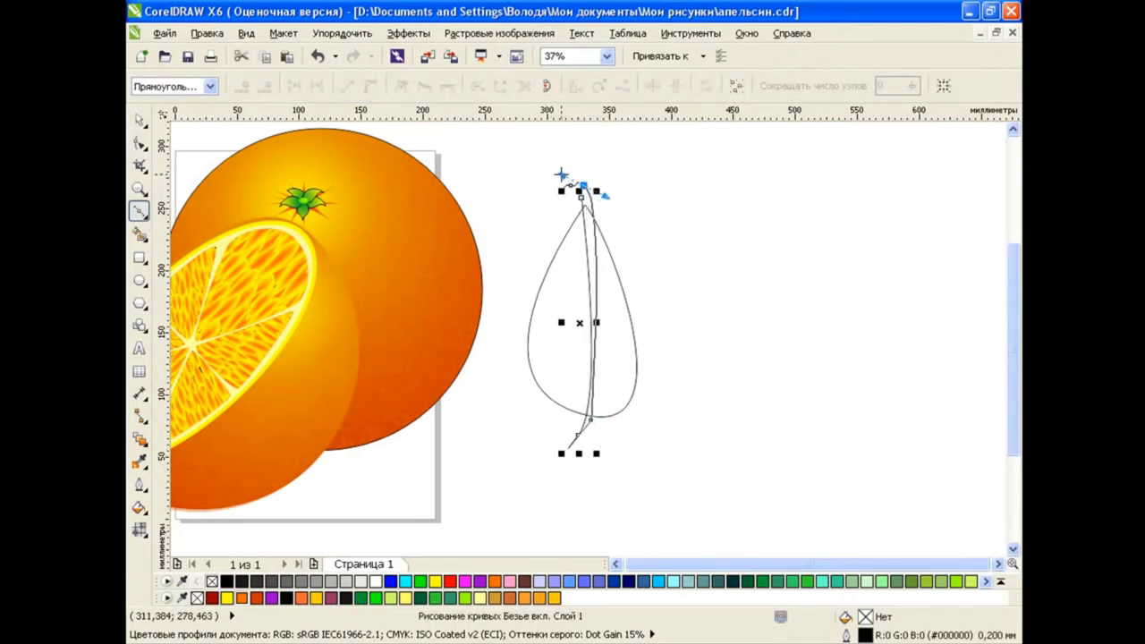
key("F10")
left_click(582, 191)
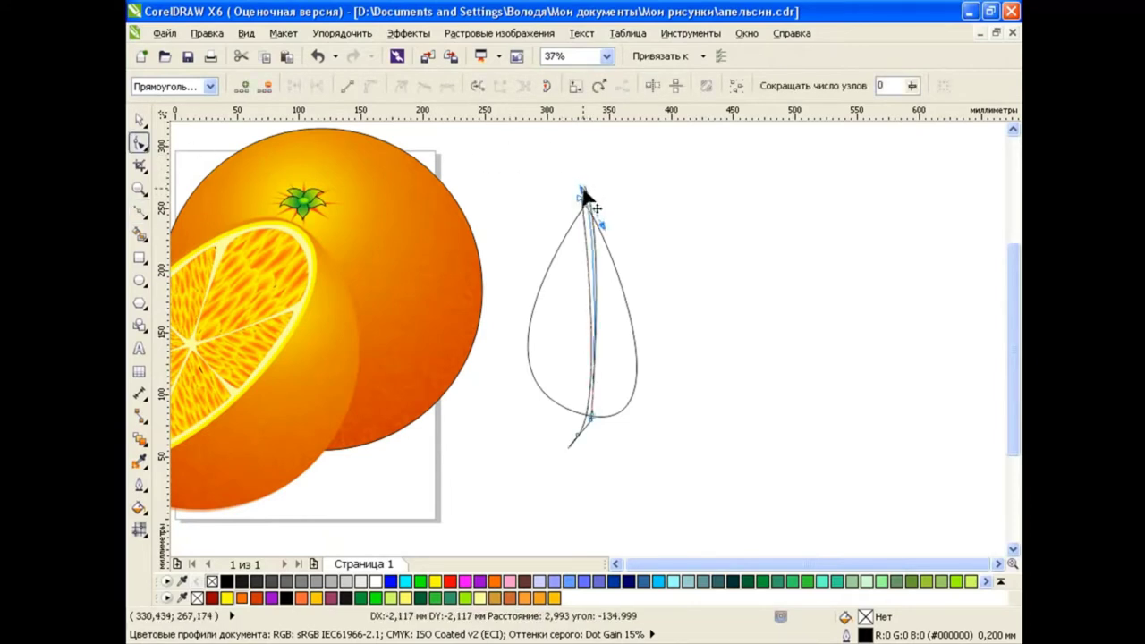
left_click_drag(591, 424, 598, 410)
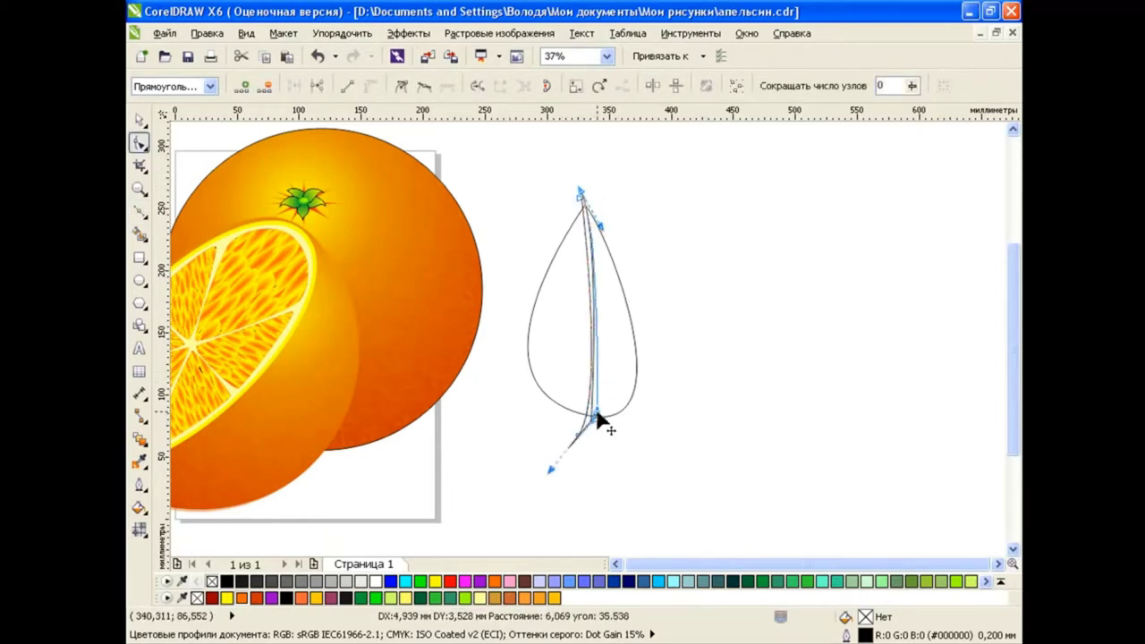
left_click(596, 324)
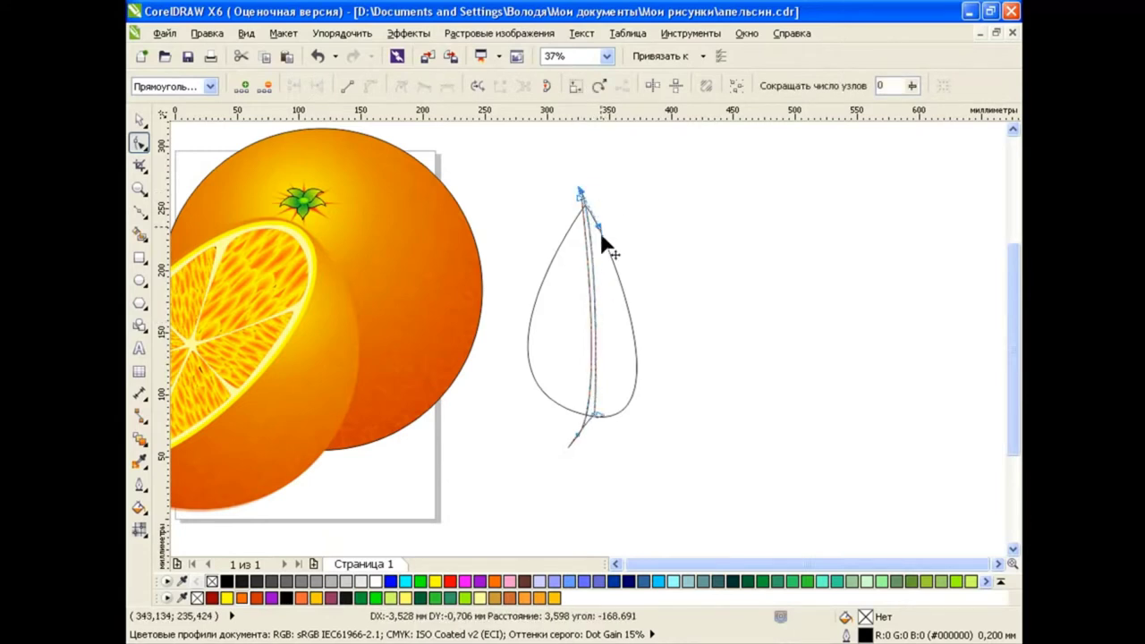
left_click(139, 232)
Step: Recolour the leaf's dark red vein strip green
left_click(590, 320)
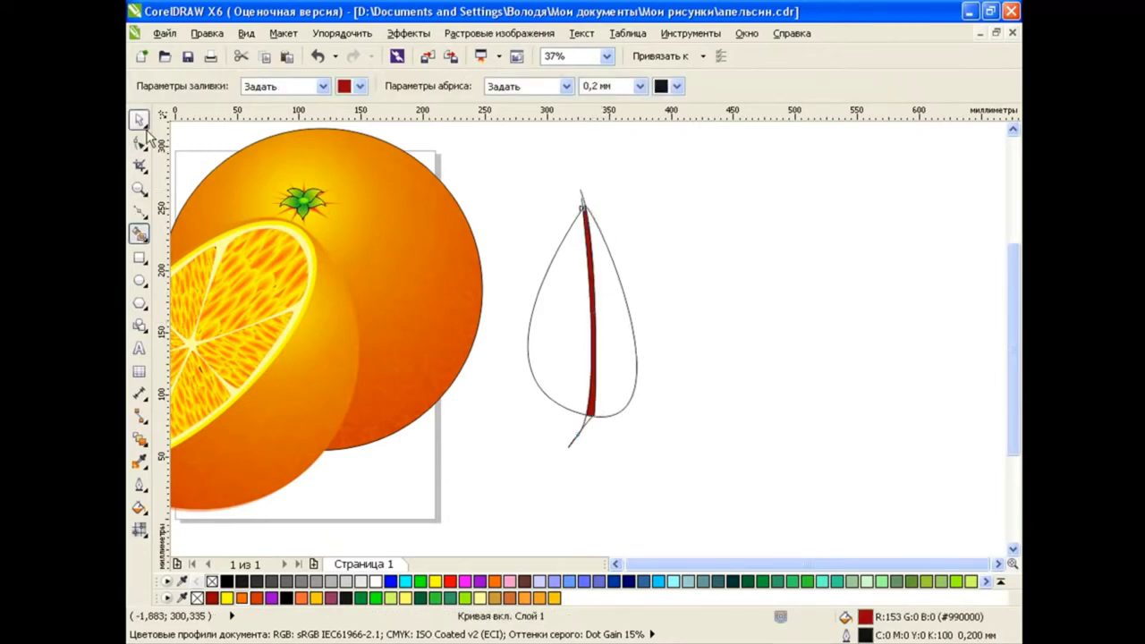
key("space")
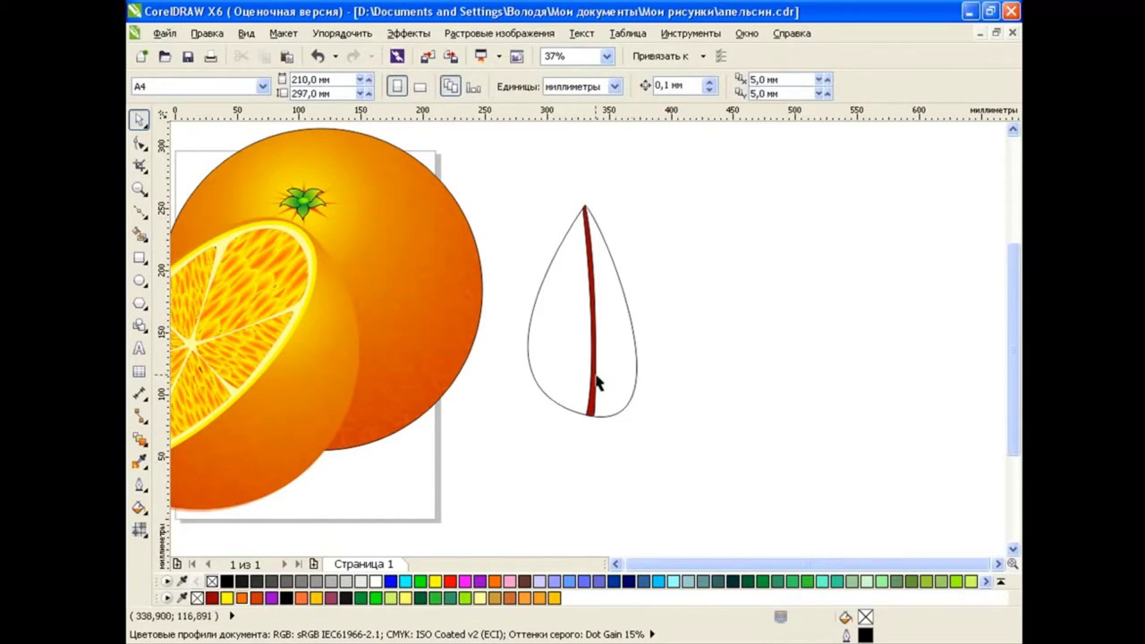
left_click(593, 384)
left_click(747, 582)
left_click(700, 399)
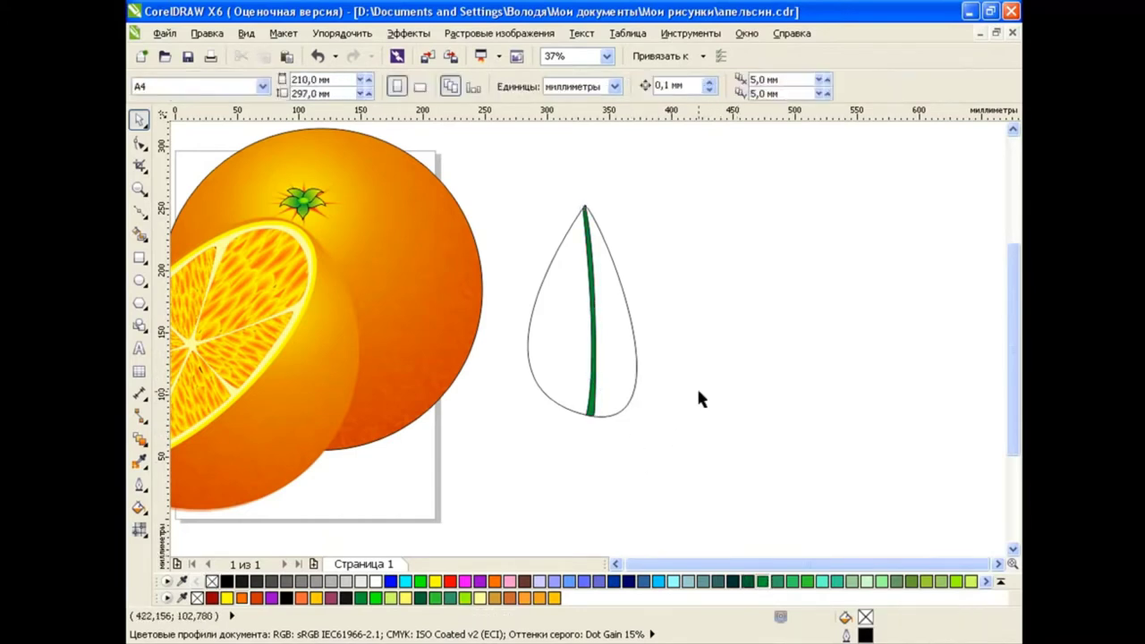
Step: Draw a curved cross vein across the lower leaf and add a tilted copy higher up
left_click(139, 210)
left_click(518, 345)
left_click_drag(654, 376, 737, 320)
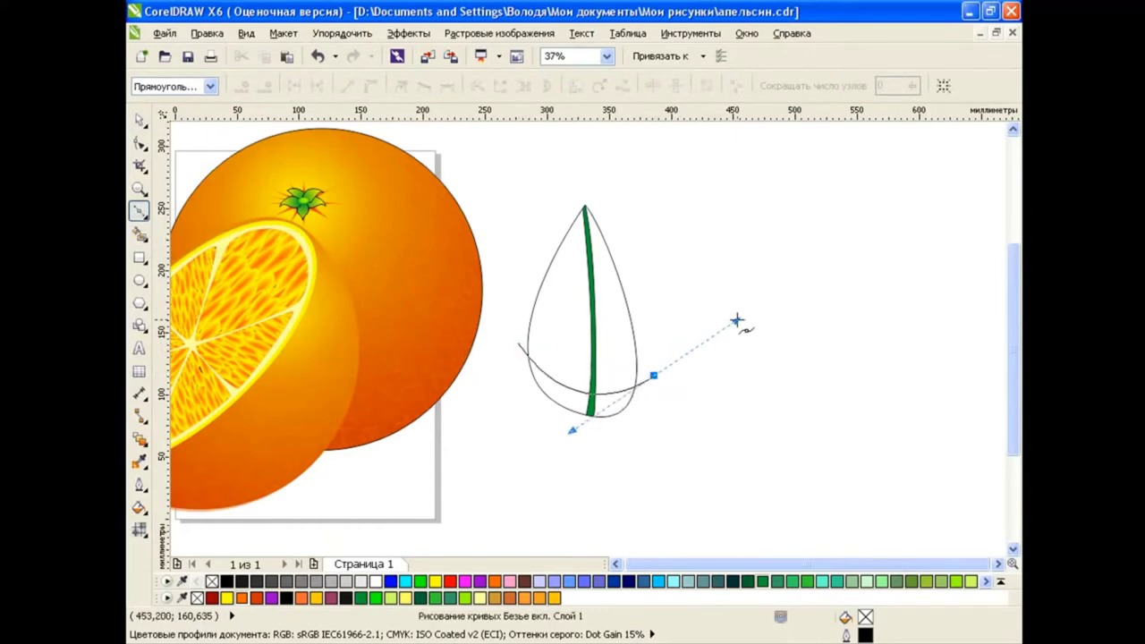
key("space")
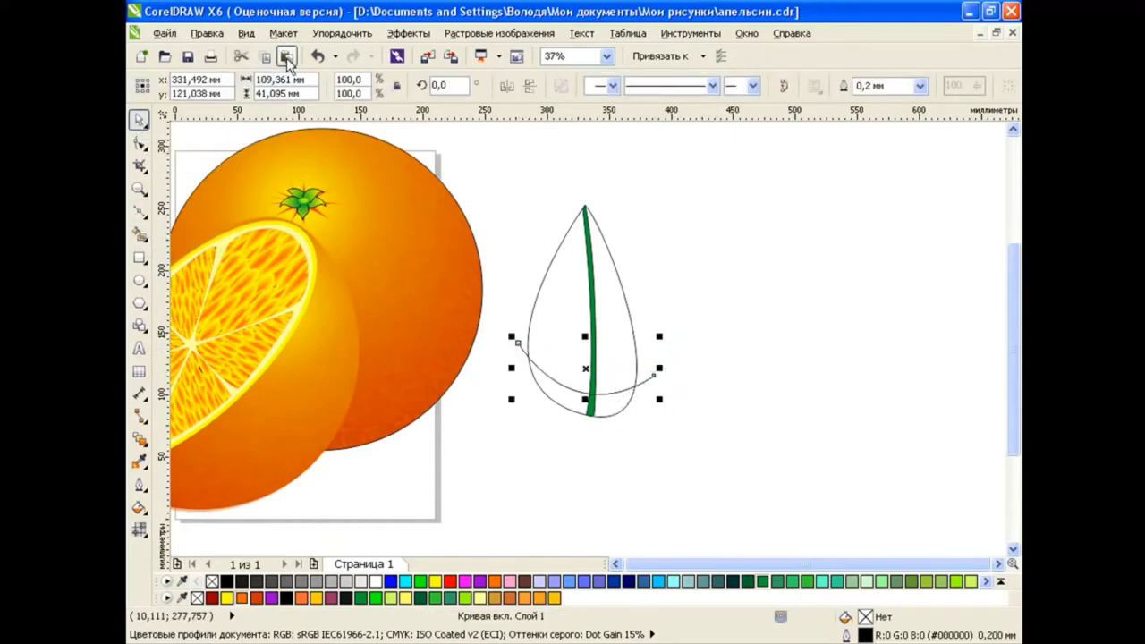
left_click_drag(587, 367, 588, 340)
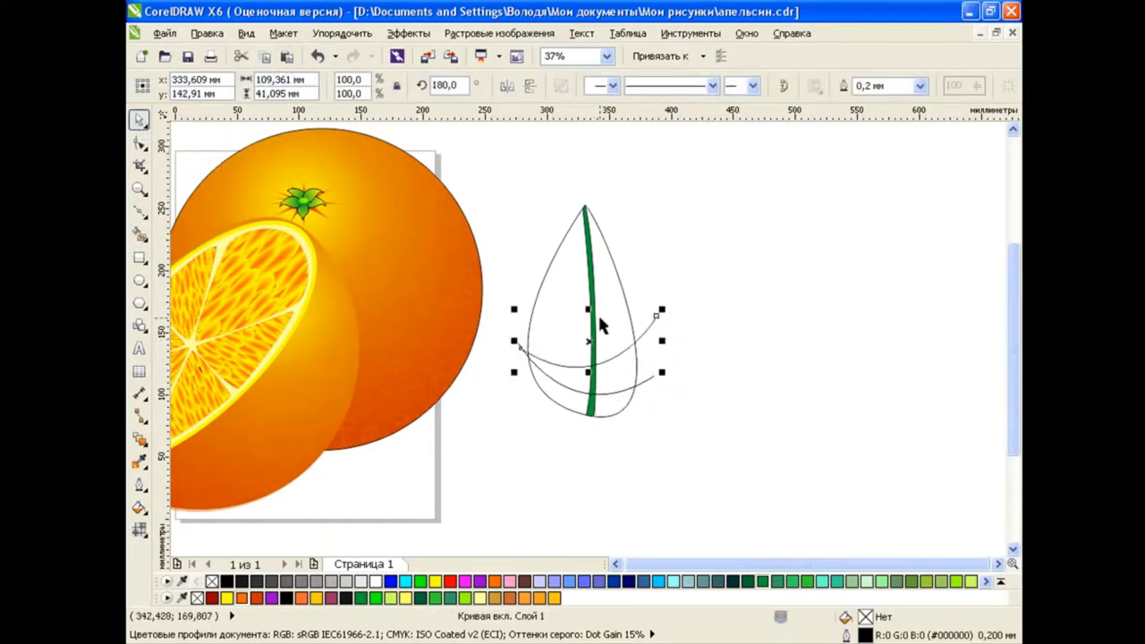
left_click(590, 341)
left_click_drag(666, 324, 515, 354)
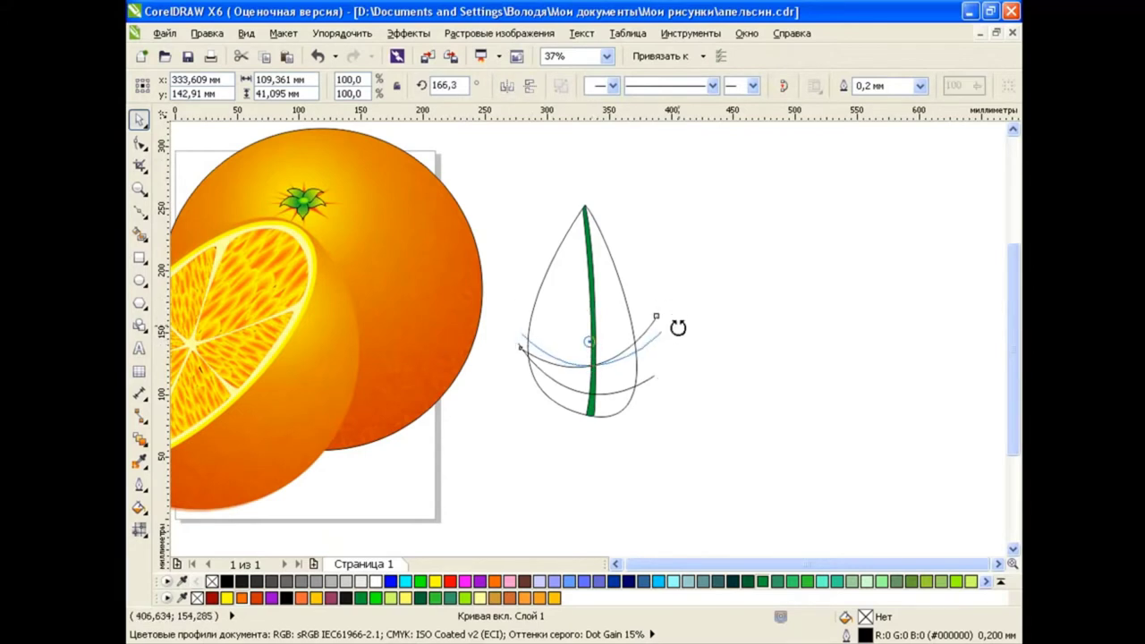
Step: Place another cross-vein copy up near the leaf tip
left_click(593, 353)
mouse_move(597, 351)
left_mouse_down()
mouse_move(583, 301)
mouse_move(593, 322)
mouse_move(593, 287)
left_mouse_up()
left_click(652, 322)
left_click(592, 287)
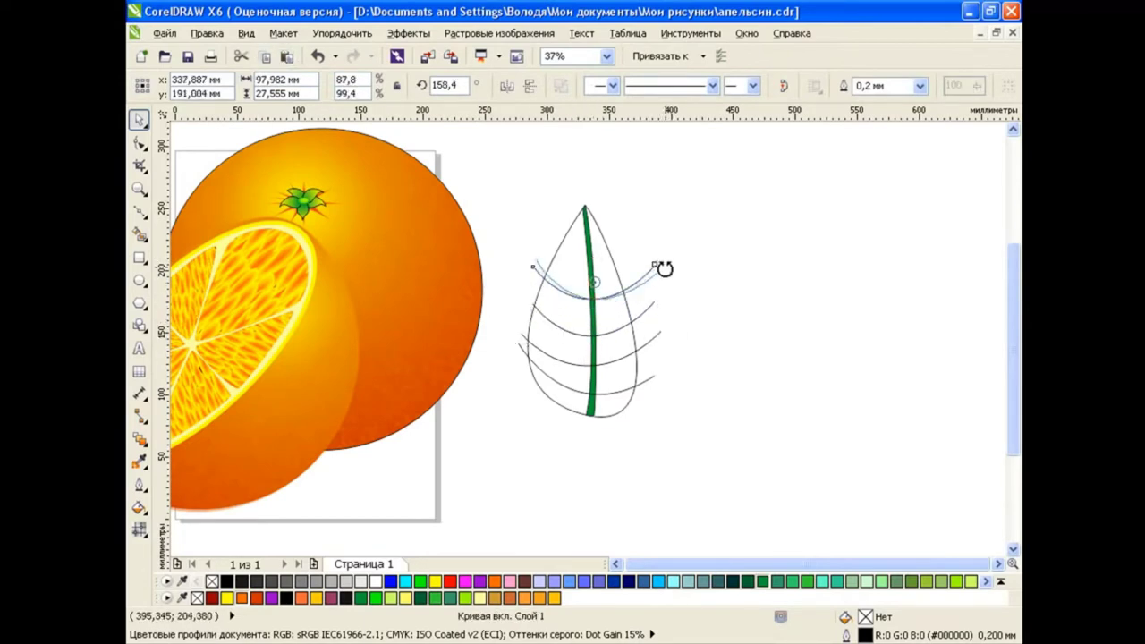
left_click_drag(662, 251, 701, 297)
key("ctrl+z")
left_click_drag(622, 308, 628, 230)
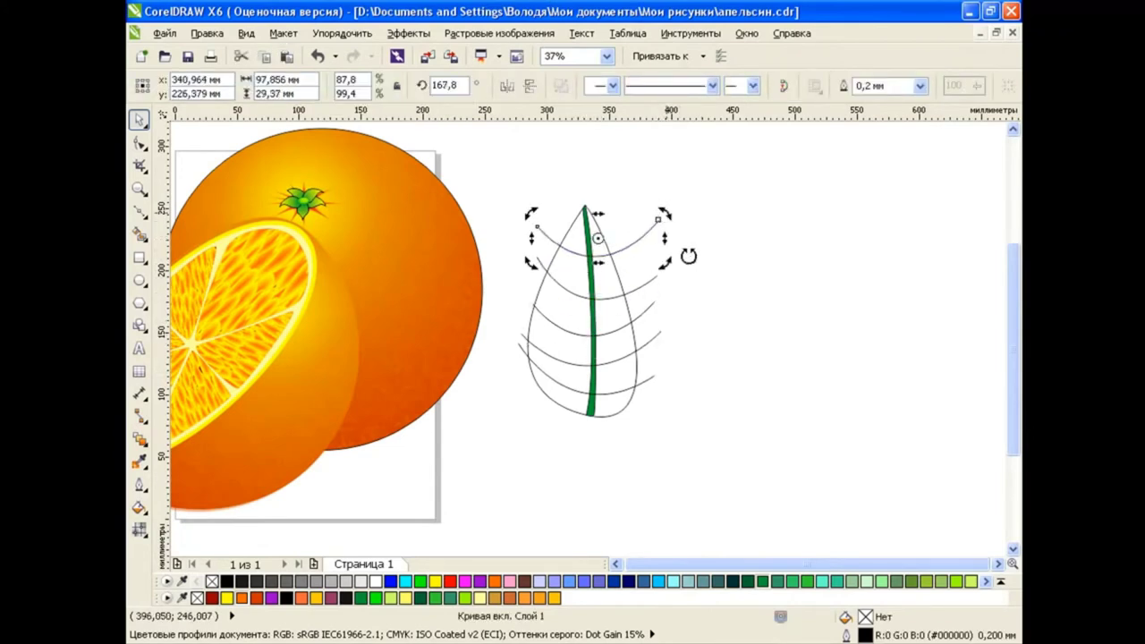
left_click(697, 274)
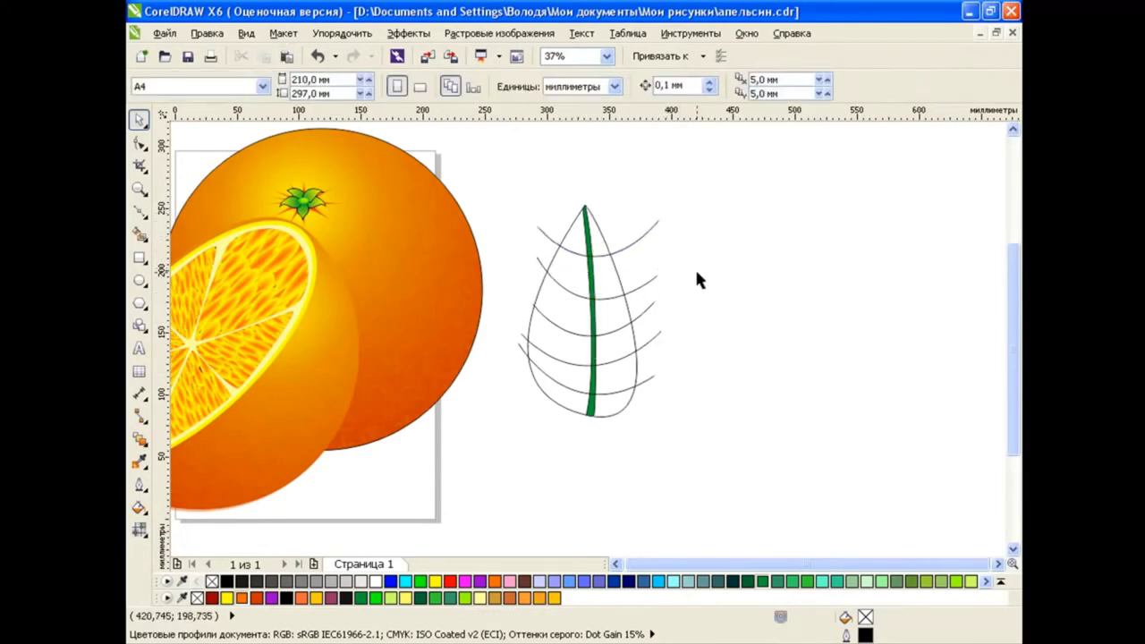
Step: Smart Fill the leaf's top-left section with tan #CC9933
left_click(140, 234)
left_click(359, 86)
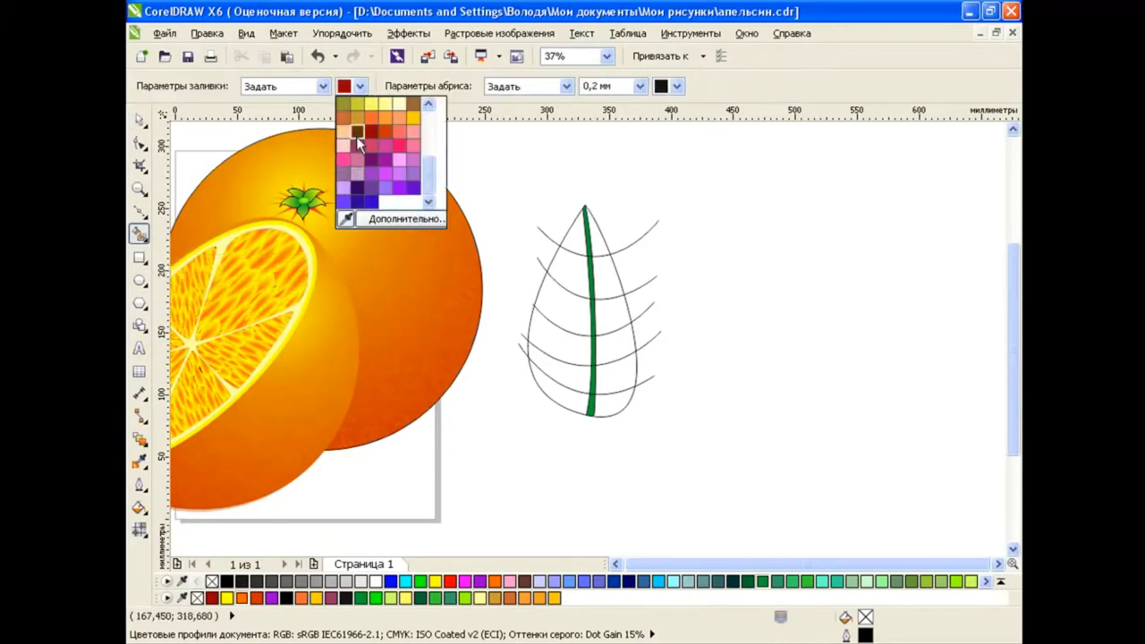
left_click(356, 136)
left_click(573, 237)
Step: Smart Fill the remaining leaf sections, including both bottom ones, with tan
left_click(568, 272)
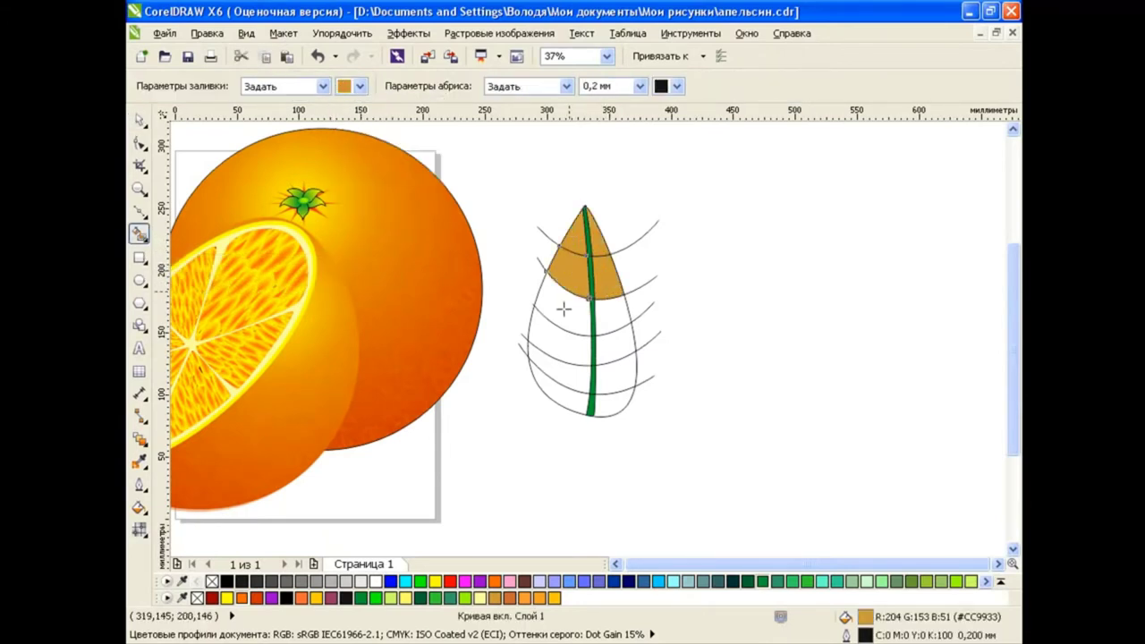
left_click(562, 307)
left_click(611, 324)
left_click(618, 344)
left_click(567, 356)
left_click(569, 377)
left_click(611, 380)
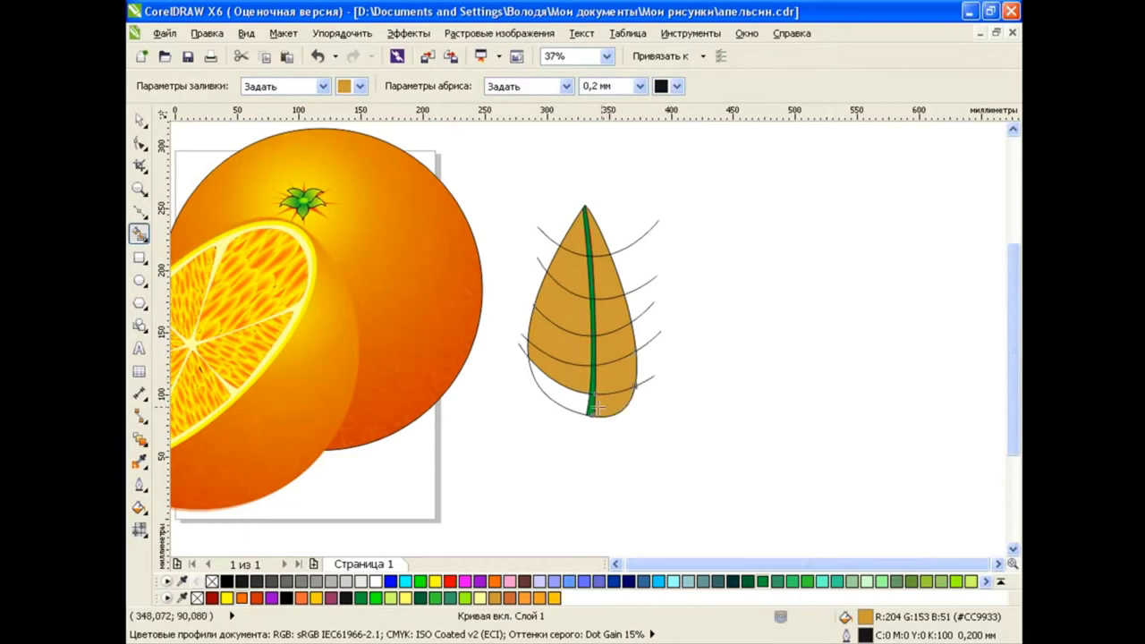
left_click(569, 398)
Step: Delete the cross vein curves and the leftover arc ends
left_click(138, 119)
left_click(650, 235)
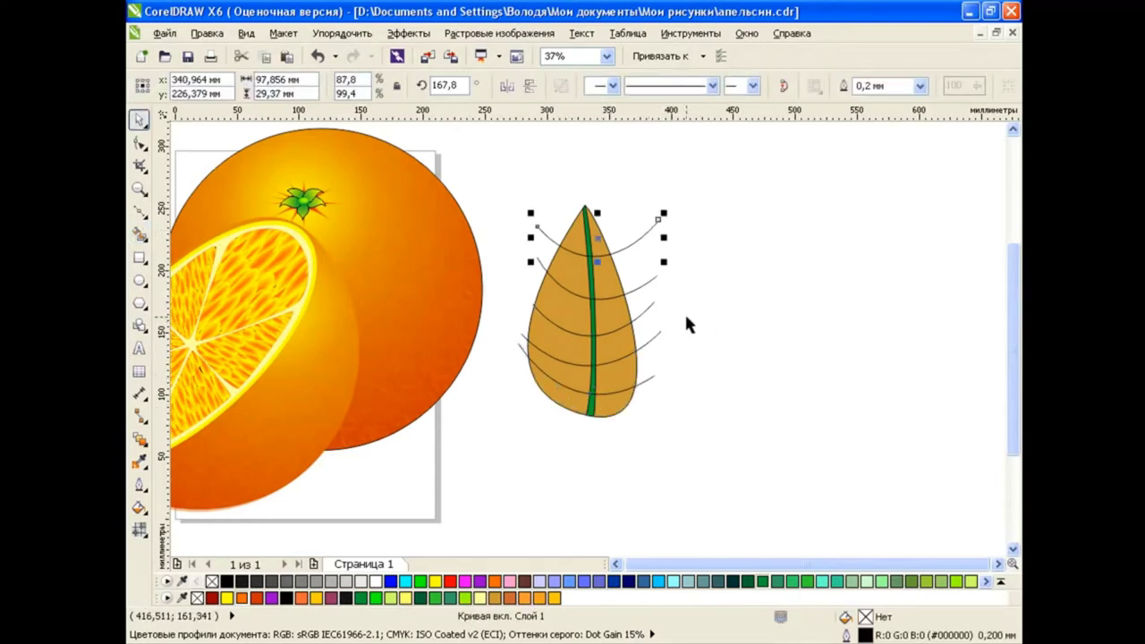
key("Delete")
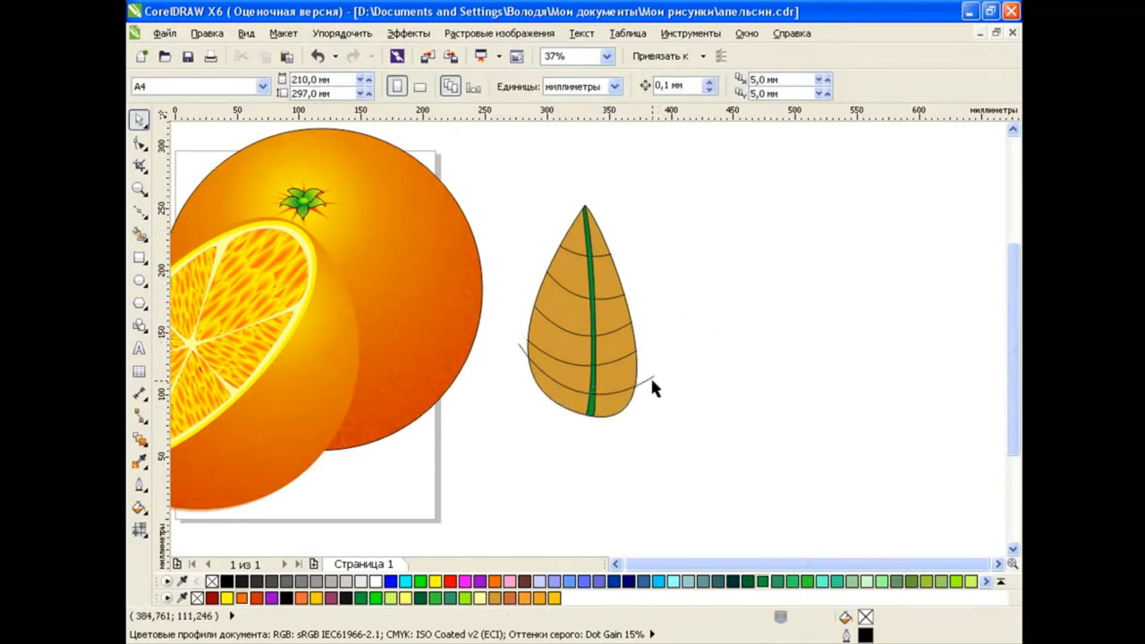
left_click(651, 378)
key("Delete")
Step: Give the bottom-right leaf section a custom dark-green to bright-green fountain fill
left_click(614, 404)
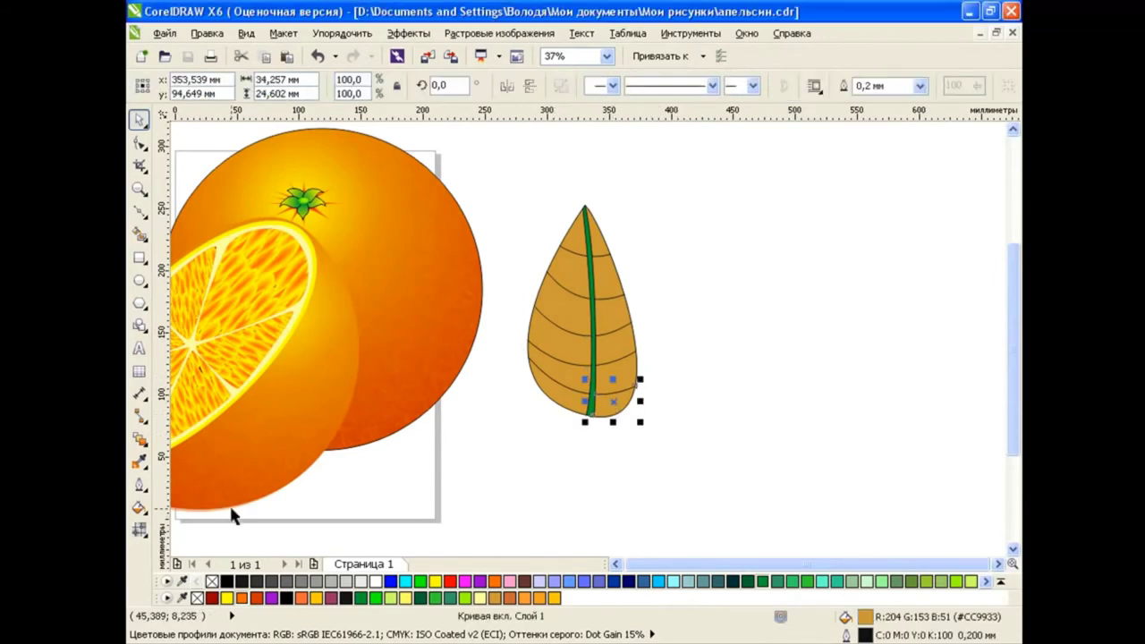
left_click(139, 507)
left_click(230, 521)
left_click(498, 315)
left_click(407, 368)
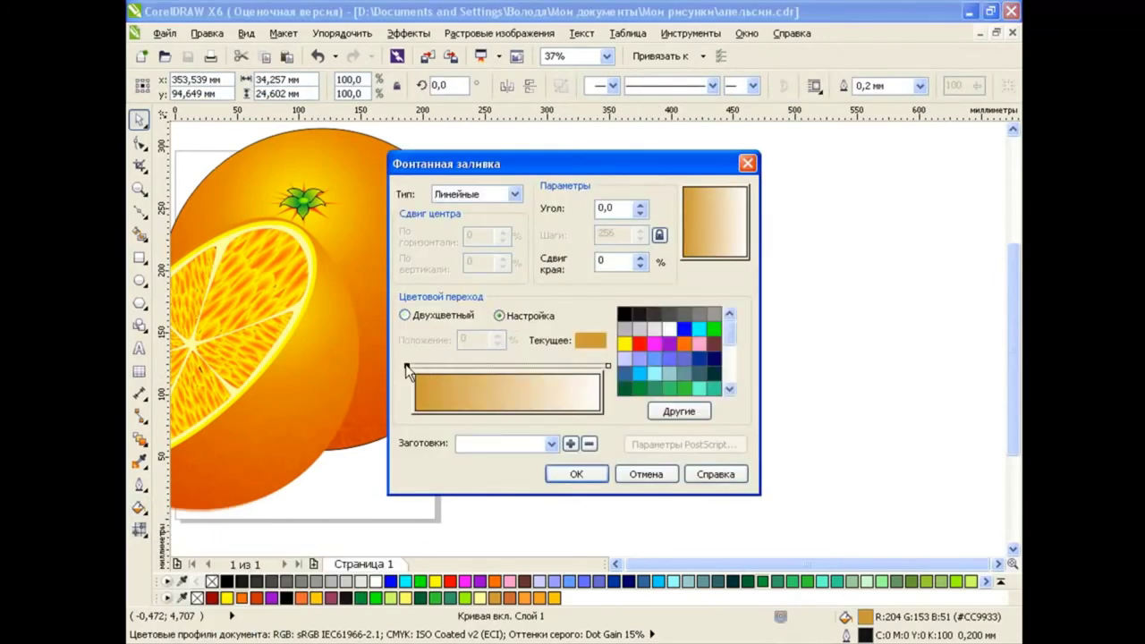
left_click(624, 389)
left_click(607, 366)
left_click(685, 388)
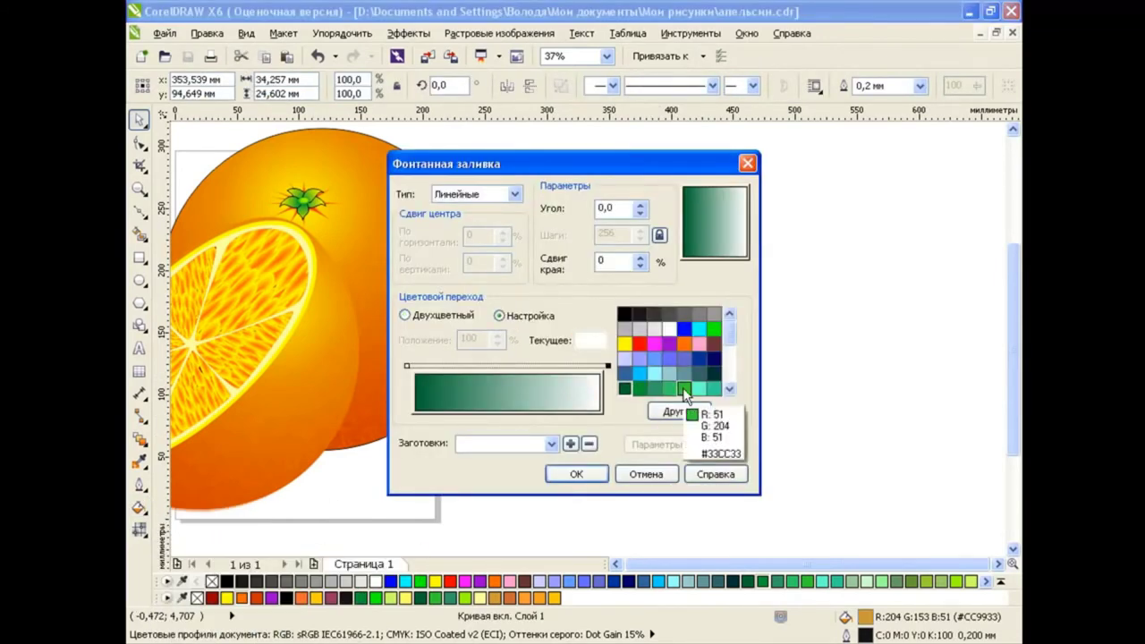
left_click(582, 473)
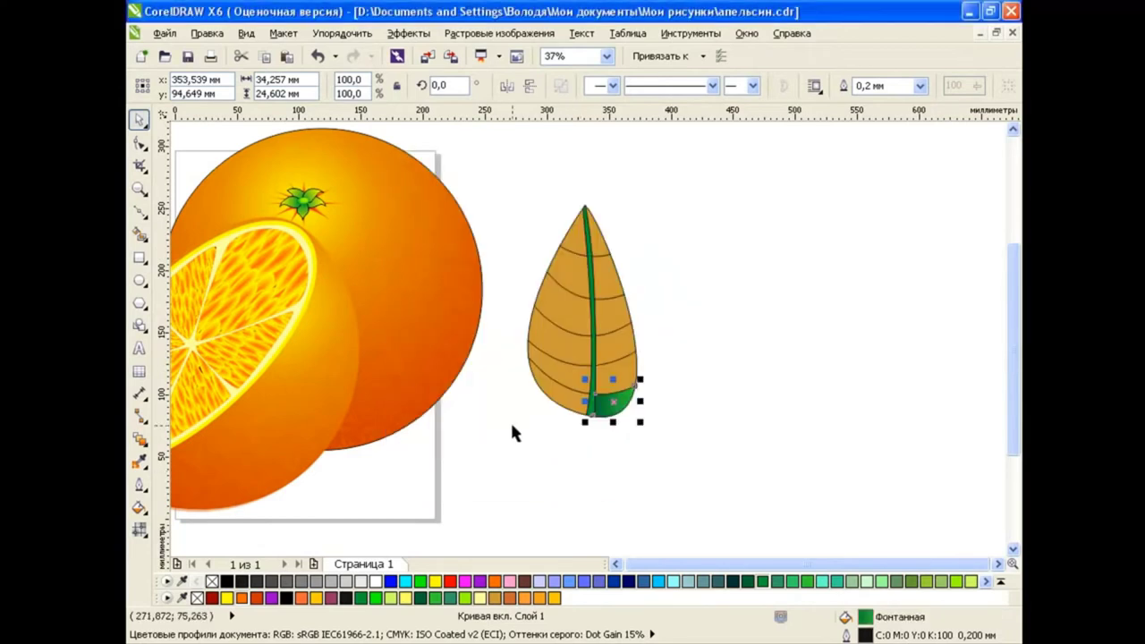
Step: Angle the green gradient across the bottom section, then select all the leaf pieces
left_click(140, 530)
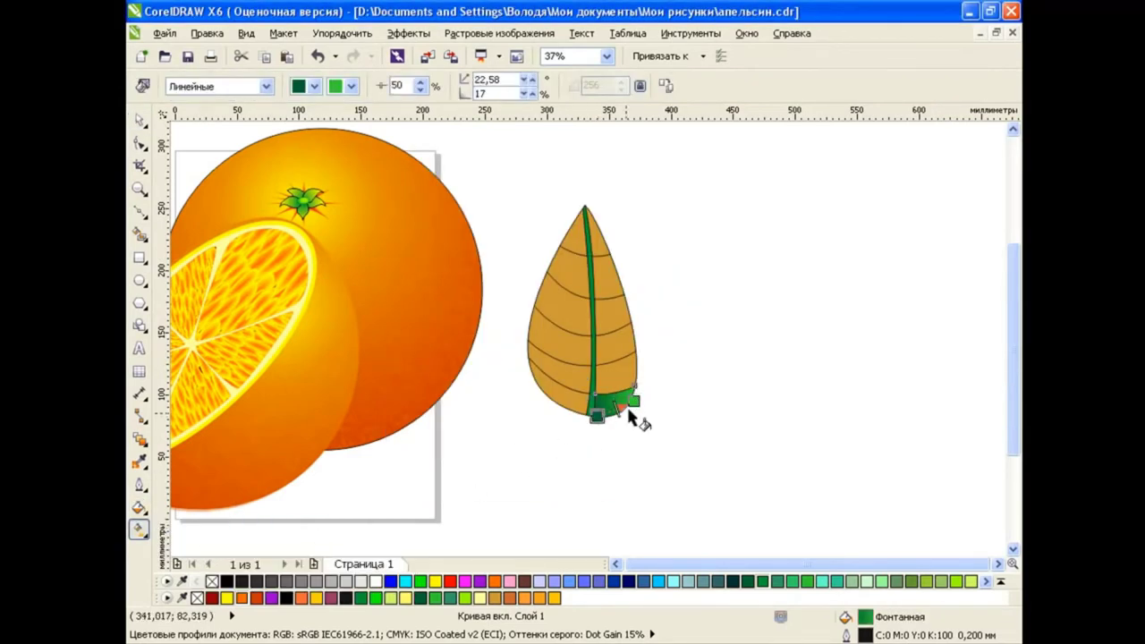
left_click_drag(634, 390, 595, 418)
left_click(138, 119)
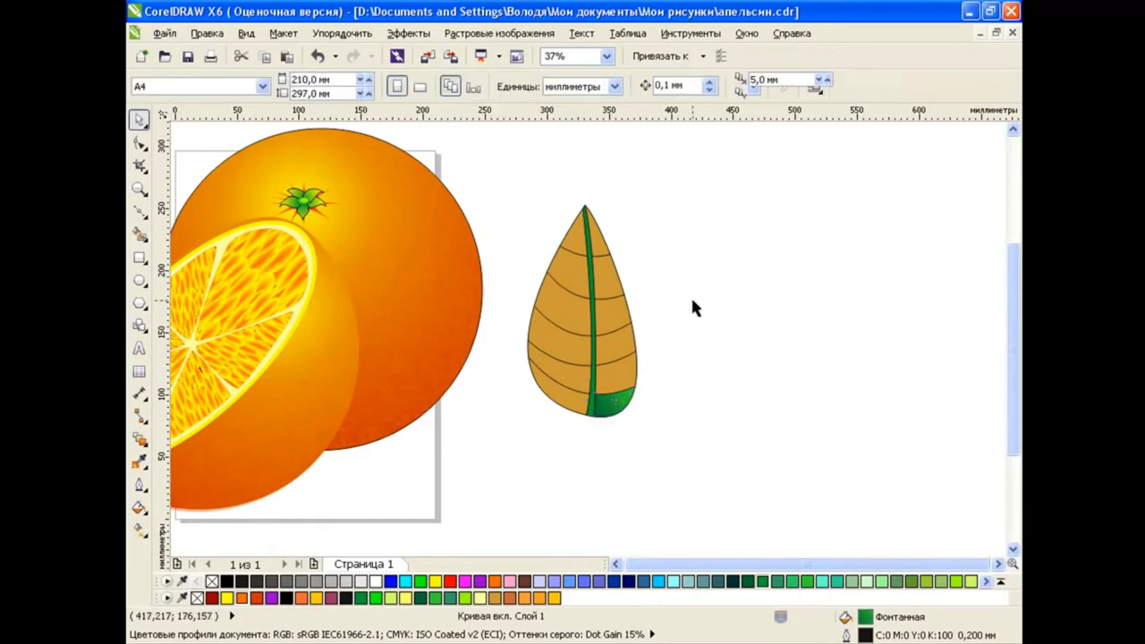
left_click_drag(506, 184, 591, 425)
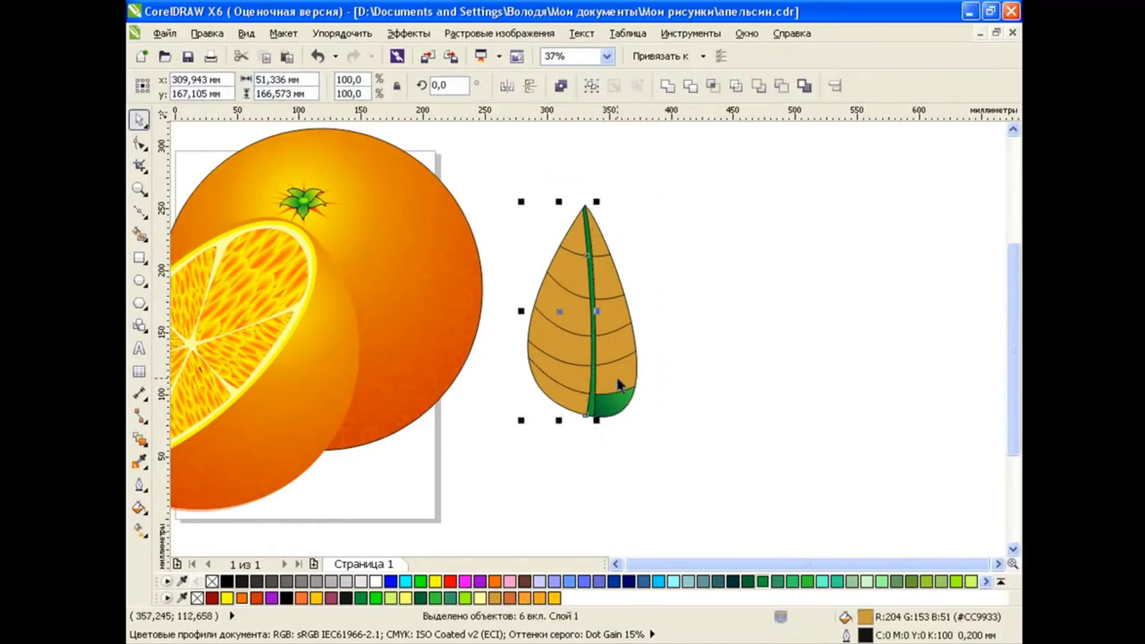
Step: Copy the bottom section's green gradient fill onto all selected leaf pieces
left_click(206, 33)
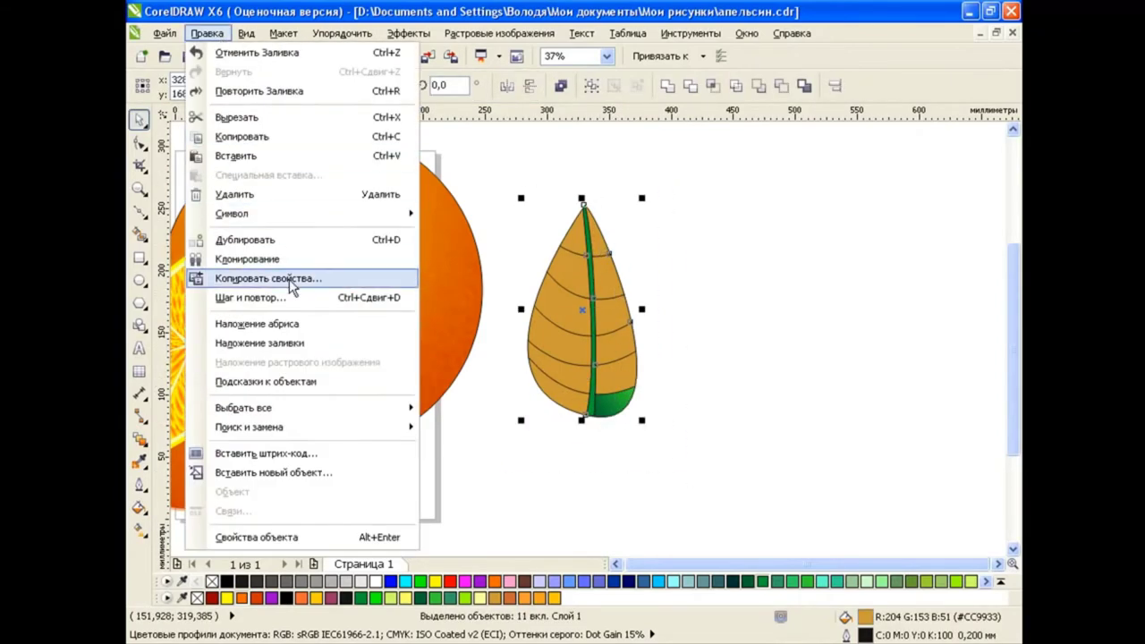
left_click(289, 279)
left_click(600, 363)
left_click(611, 403)
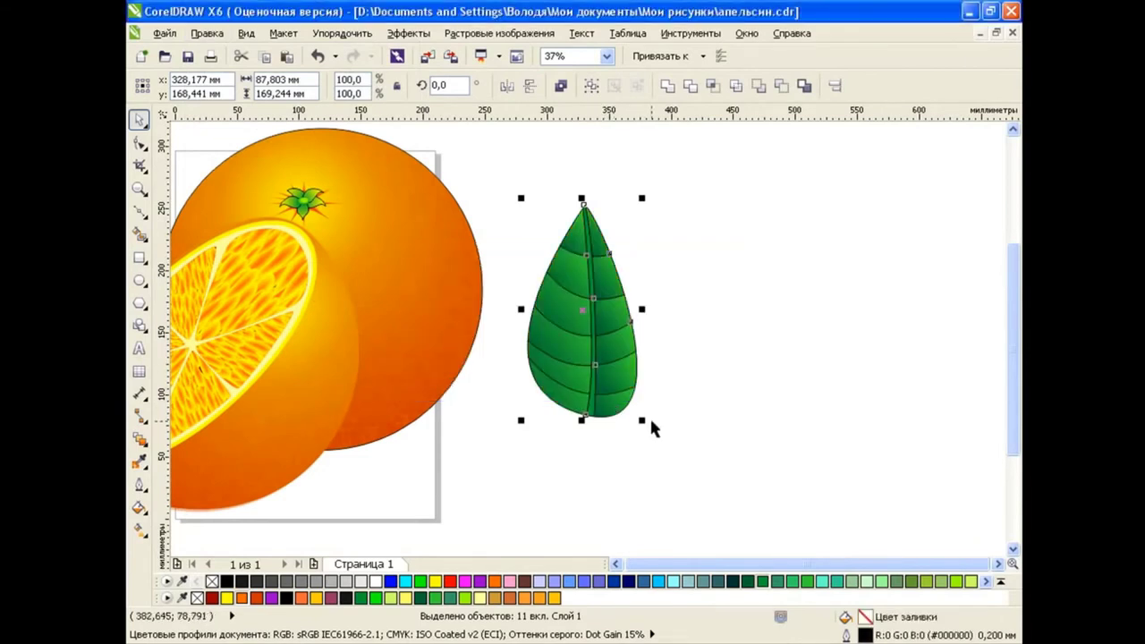
Step: Re-angle and shorten the leaf gradients so they run down from the tip, then select the whole leaf
key("g")
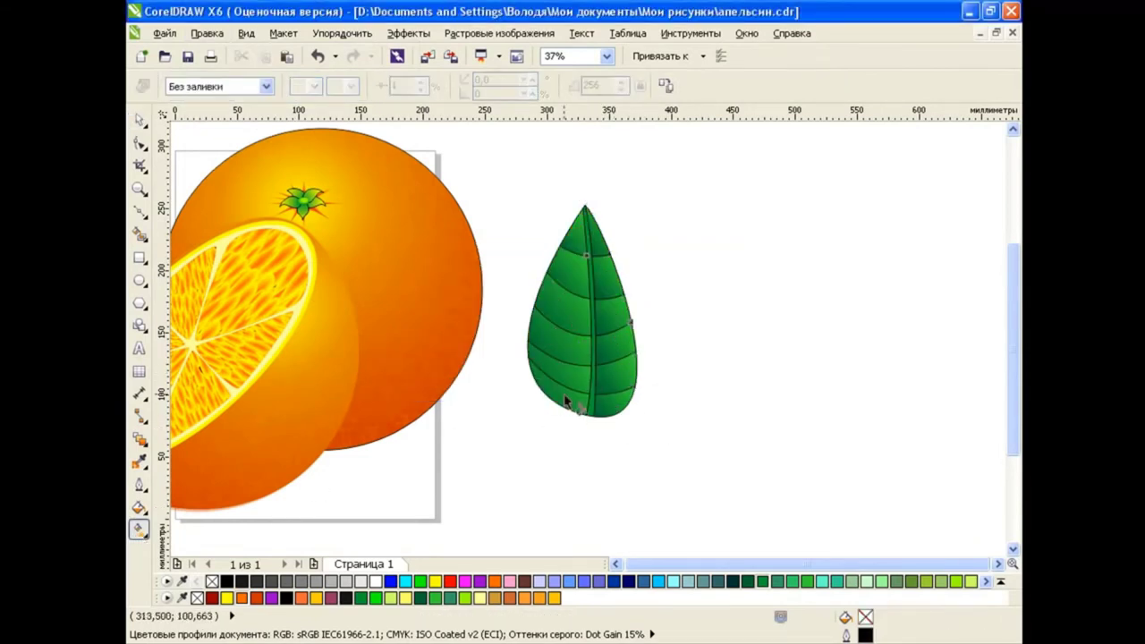
left_click(566, 402)
left_click_drag(582, 413, 580, 361)
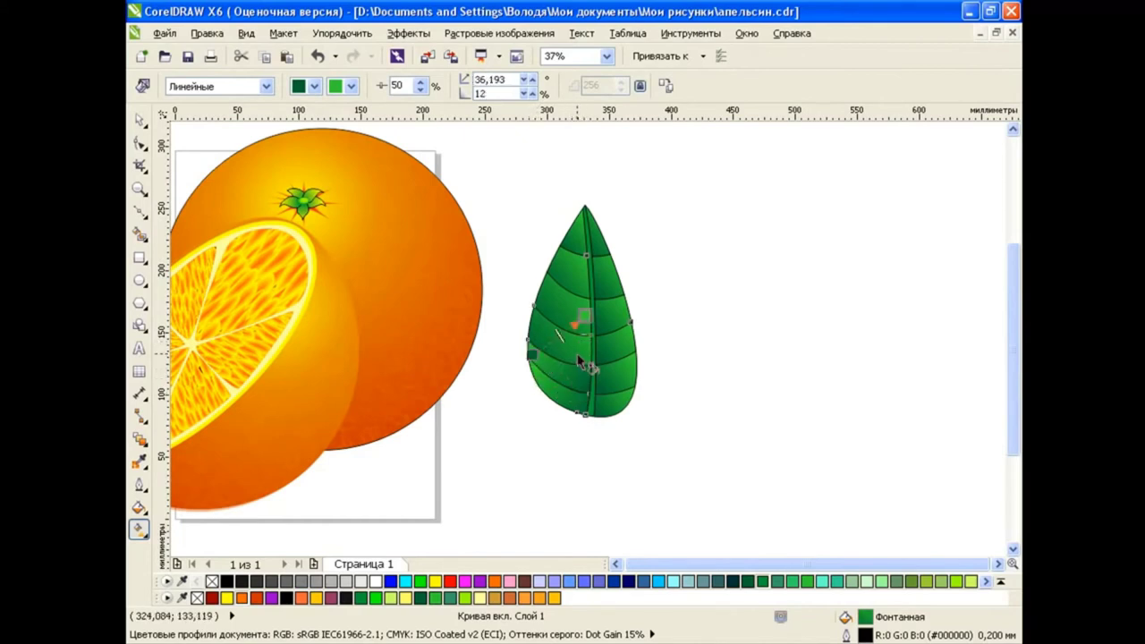
left_click_drag(535, 303, 546, 273)
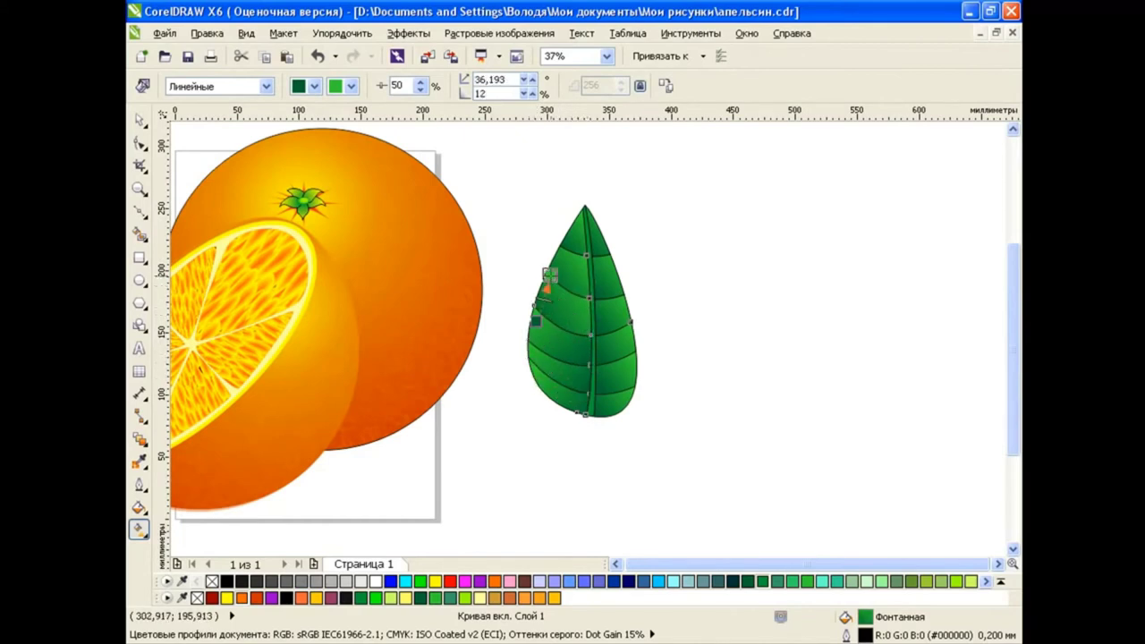
mouse_move(532, 354)
left_mouse_down()
mouse_move(555, 246)
mouse_move(580, 207)
left_mouse_up()
left_click_drag(587, 297, 573, 255)
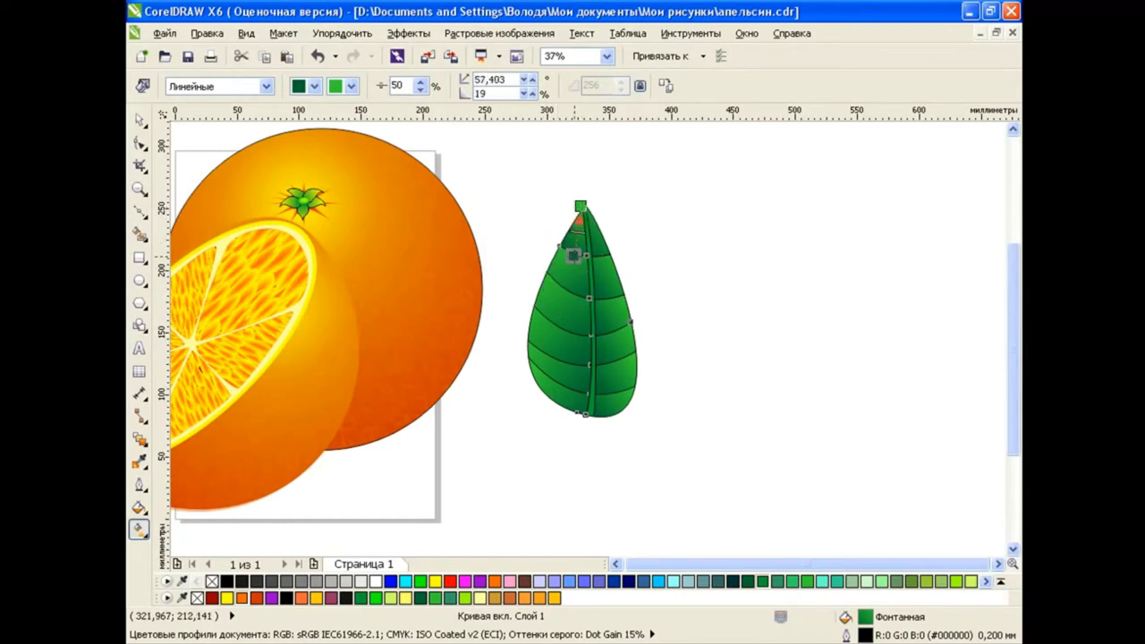
key("space")
left_click_drag(672, 178, 502, 420)
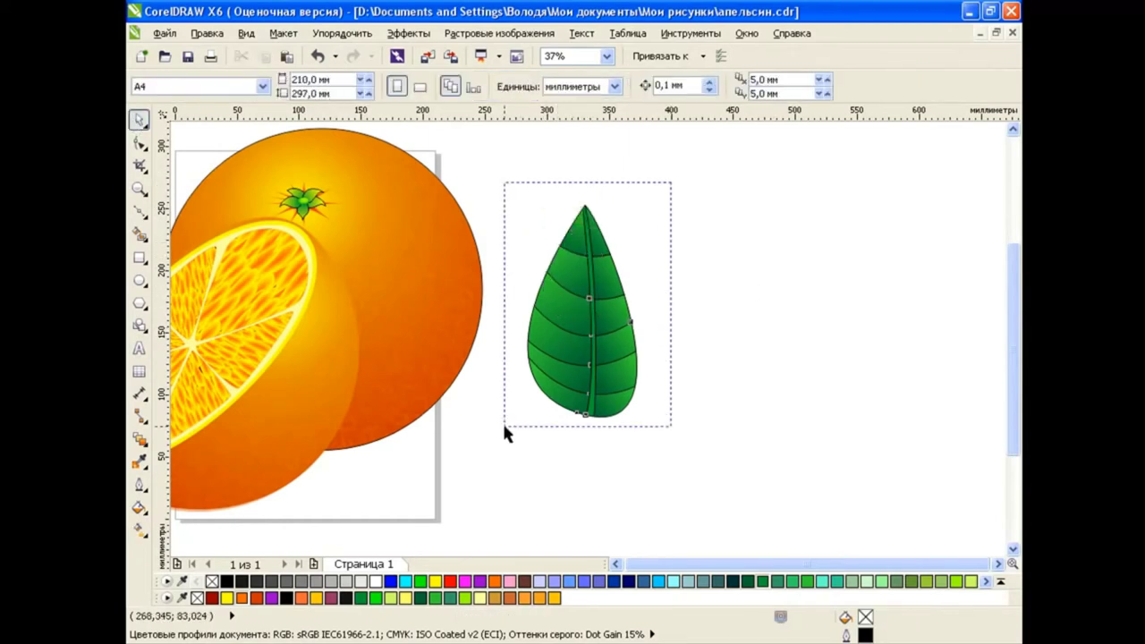
Step: Rotate the leaf toward the orange, enlarge it about 40%, and send it behind the orange
left_click(553, 458)
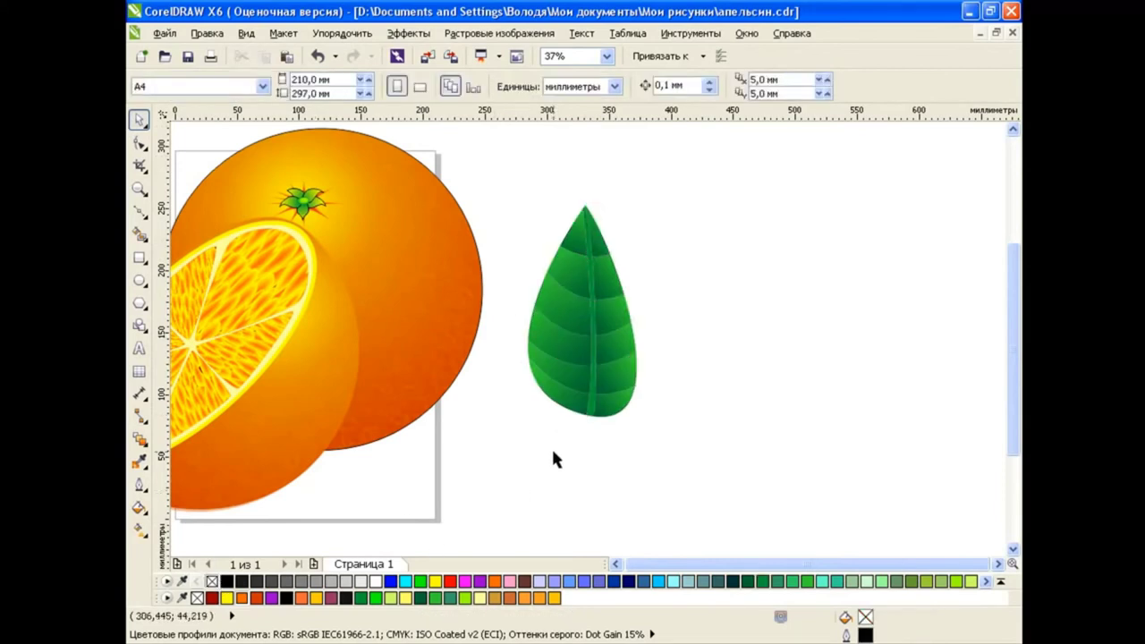
scroll(694, 488, "left", 1)
scroll(694, 488, "left", 2)
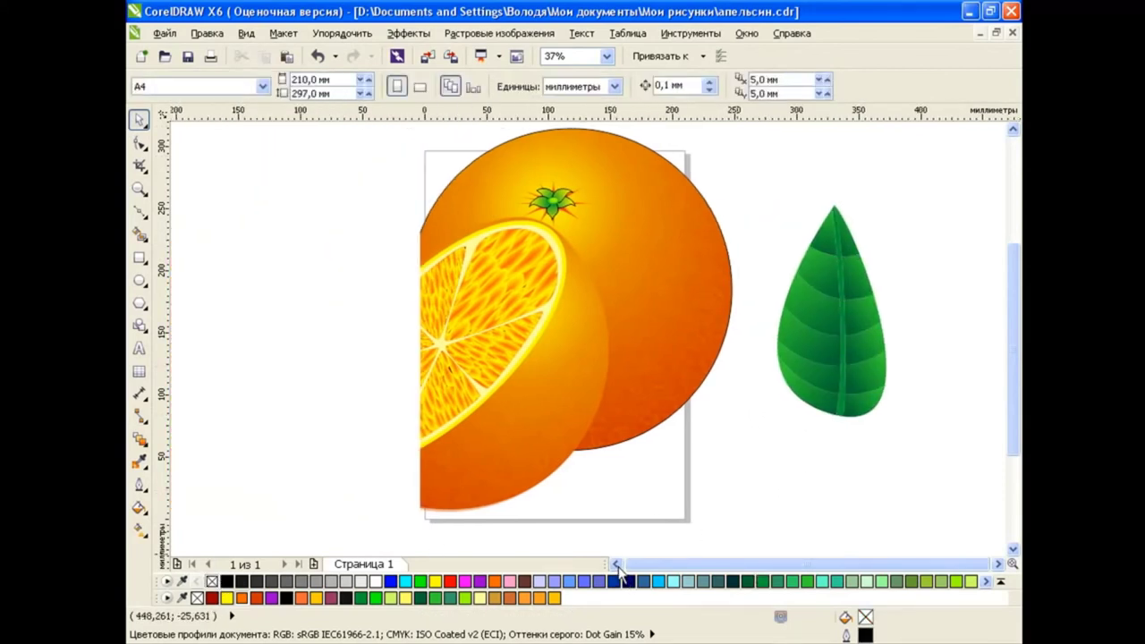
left_click(803, 358)
left_click(829, 311)
left_click_drag(895, 198, 945, 325)
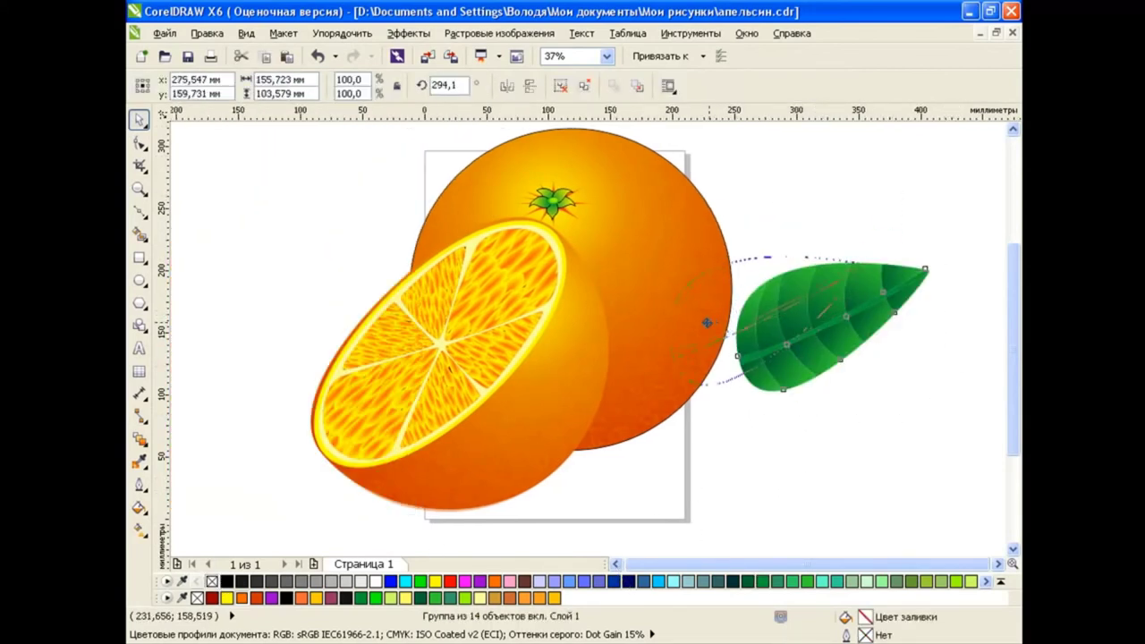
mouse_move(863, 389)
left_mouse_down()
mouse_move(903, 410)
mouse_move(889, 384)
left_mouse_up()
left_click(791, 285)
left_click(830, 334)
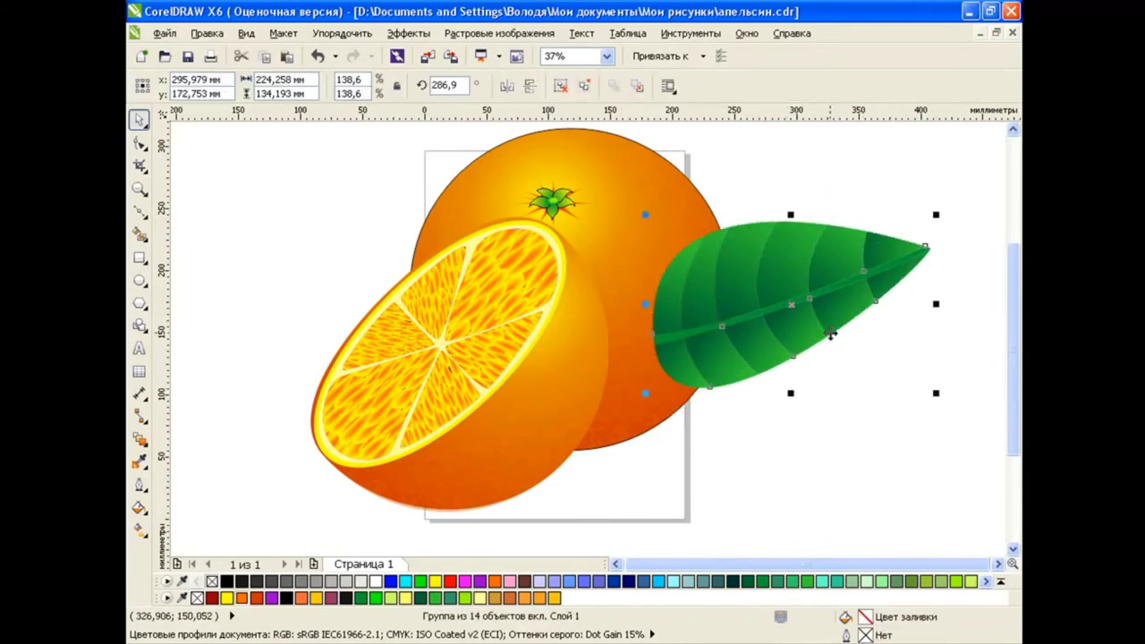
key("shift+Page_Down")
Step: Place a copy of the leaf higher, rotate it up and right, and send it behind
left_click(810, 448)
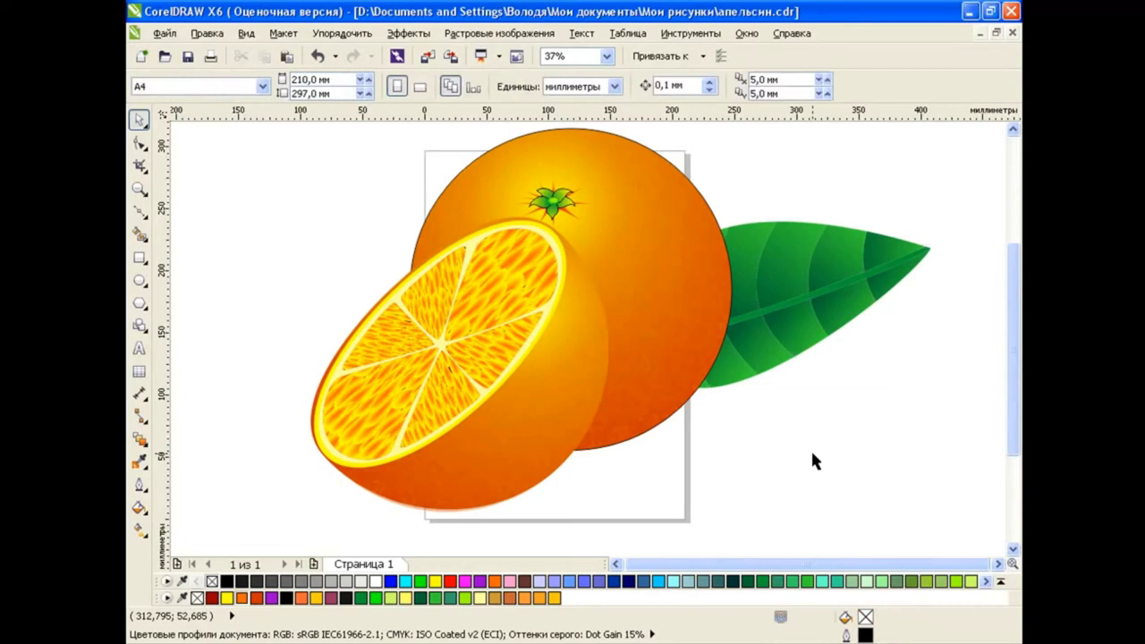
left_click(720, 346)
left_click_drag(814, 307, 787, 258)
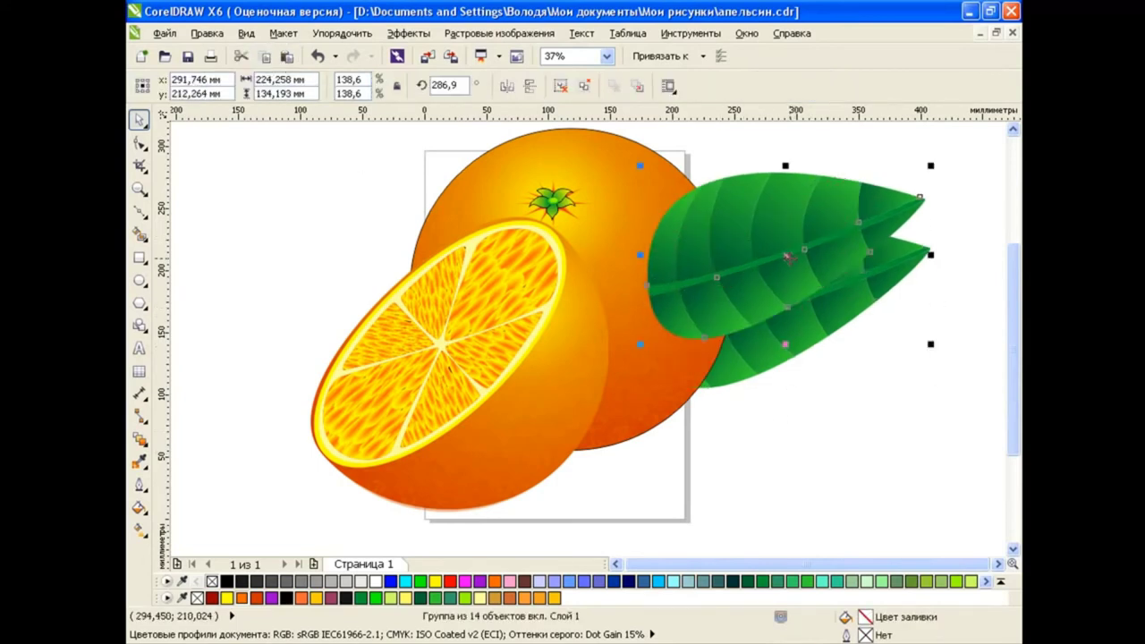
left_click_drag(934, 166, 846, 192)
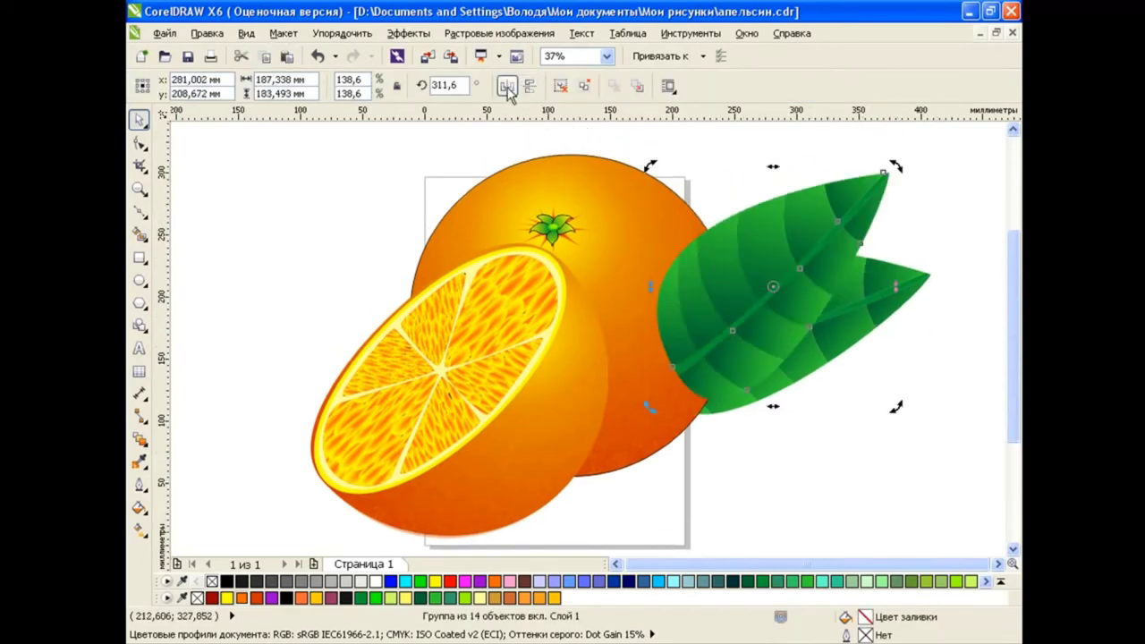
left_click_drag(651, 165, 631, 363)
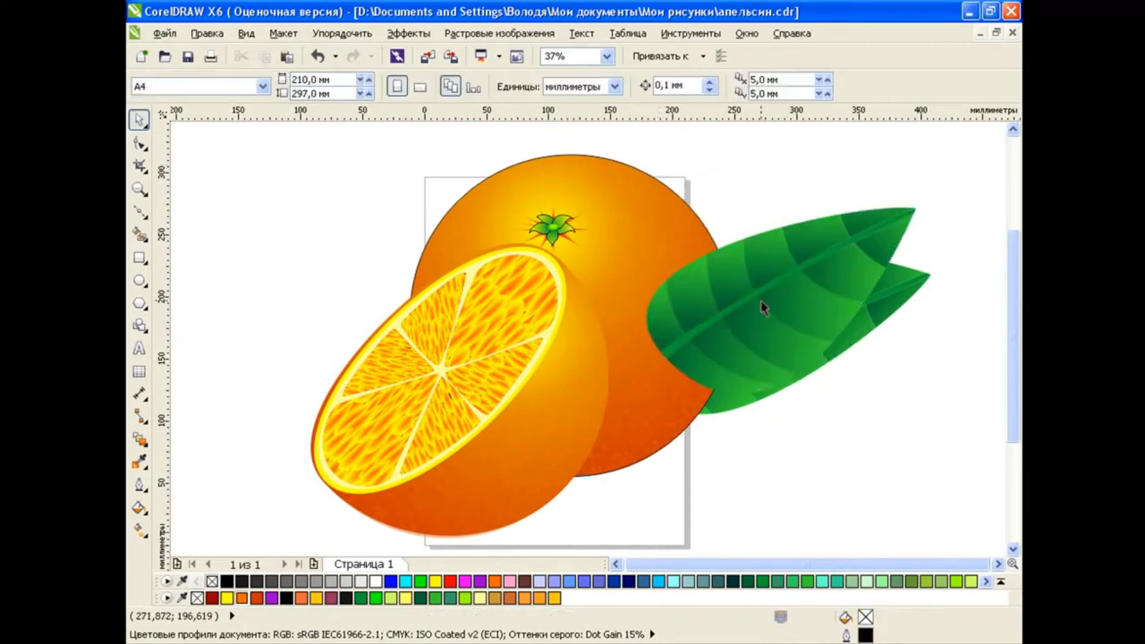
left_click(766, 307)
key("shift+Page_Down")
Step: Add an 83%-scaled leaf copy hanging below the orange, sent behind it
left_click(823, 443)
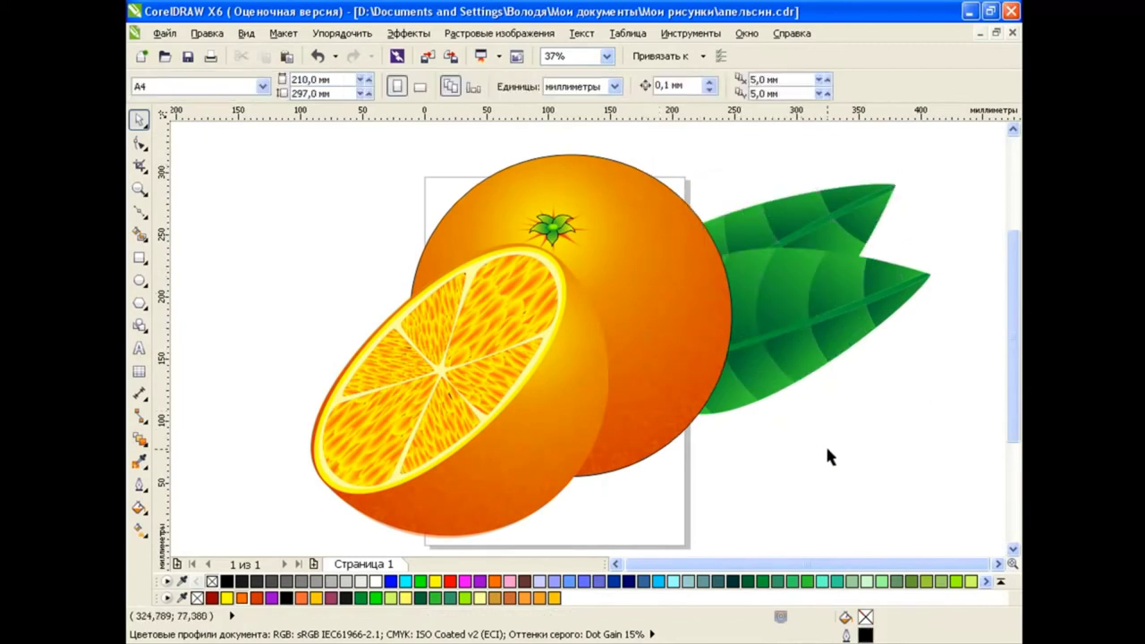
key("ctrl+v")
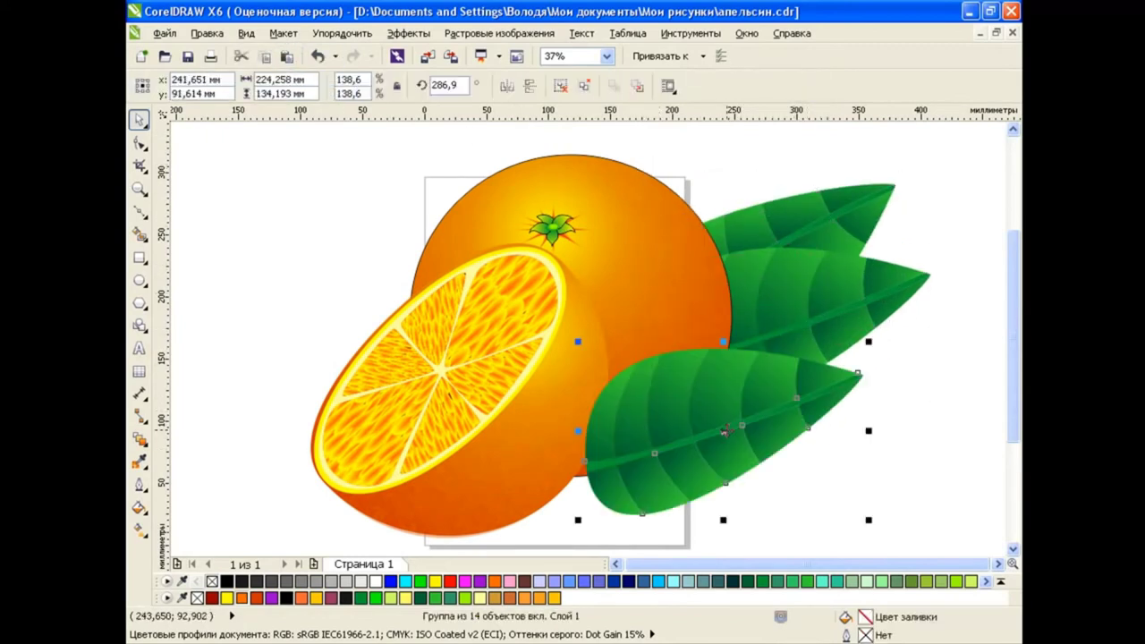
mouse_move(864, 337)
left_mouse_down()
mouse_move(873, 380)
mouse_move(856, 466)
left_mouse_up()
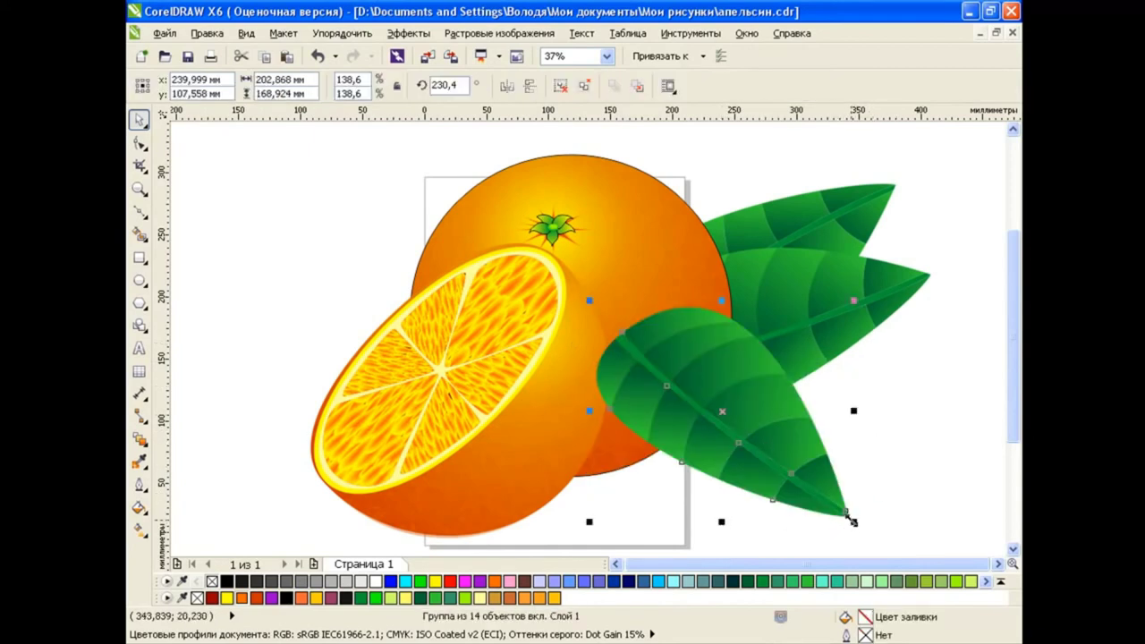
left_click_drag(852, 521, 751, 435)
left_click_drag(673, 360, 660, 460)
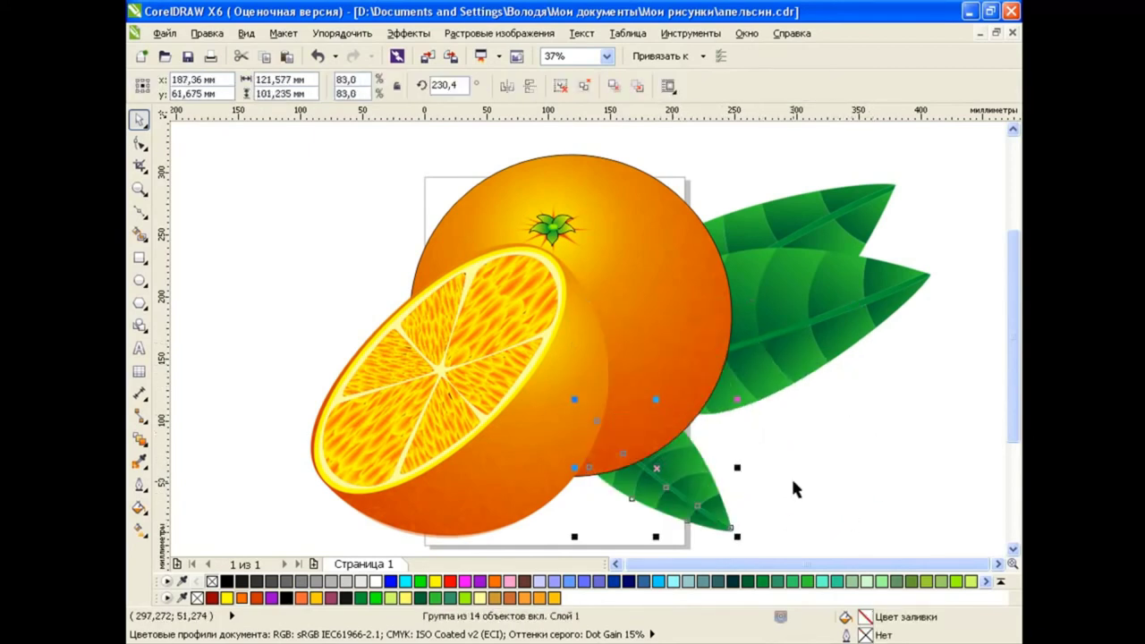
key("shift+Page_Up")
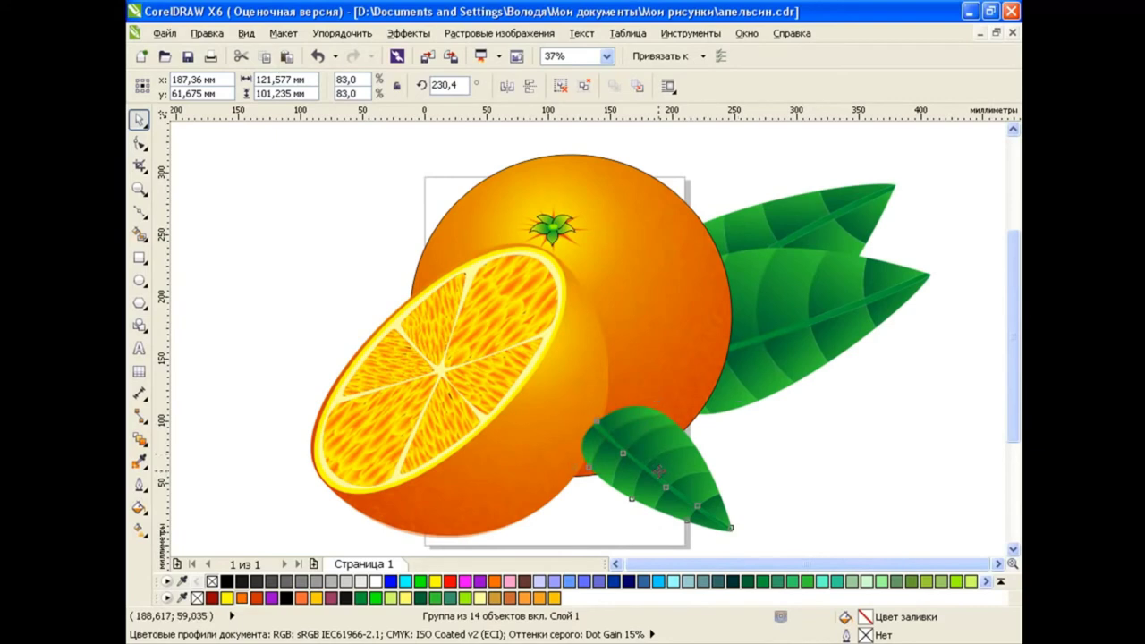
left_click(658, 471)
left_click_drag(668, 415, 569, 471)
key("ctrl+Page_Down")
left_click(739, 510)
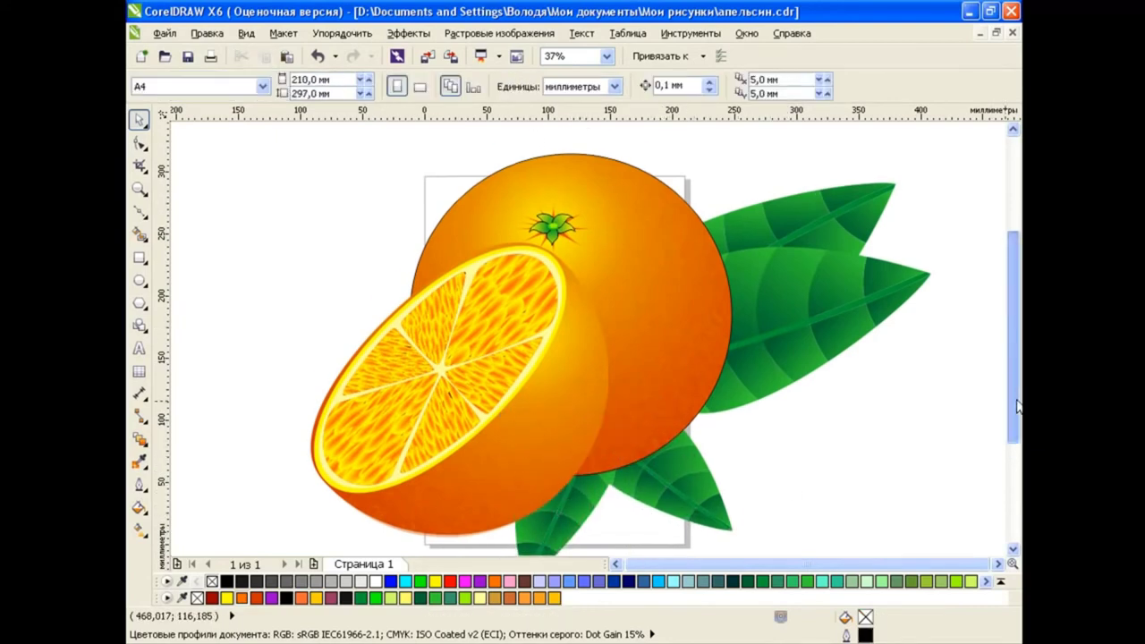
Step: Add a horizontally mirrored copy of the small leaf under the cut half, behind the orange
scroll(770, 488, "down", 1)
left_click(580, 486)
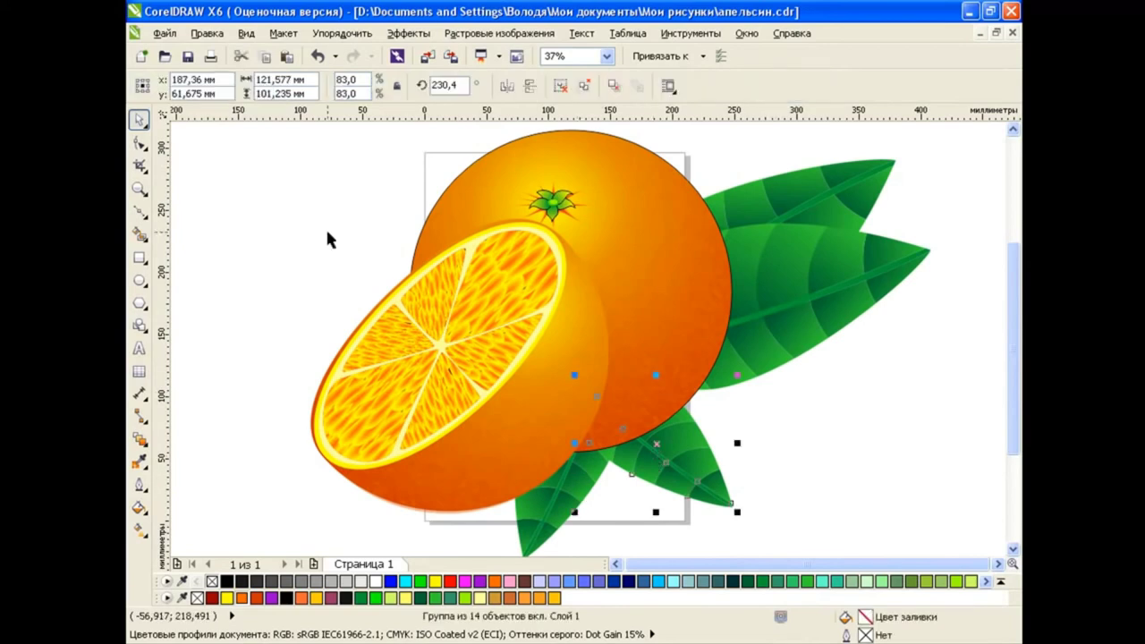
left_click(288, 57)
left_click(507, 85)
left_click_drag(681, 438, 513, 450)
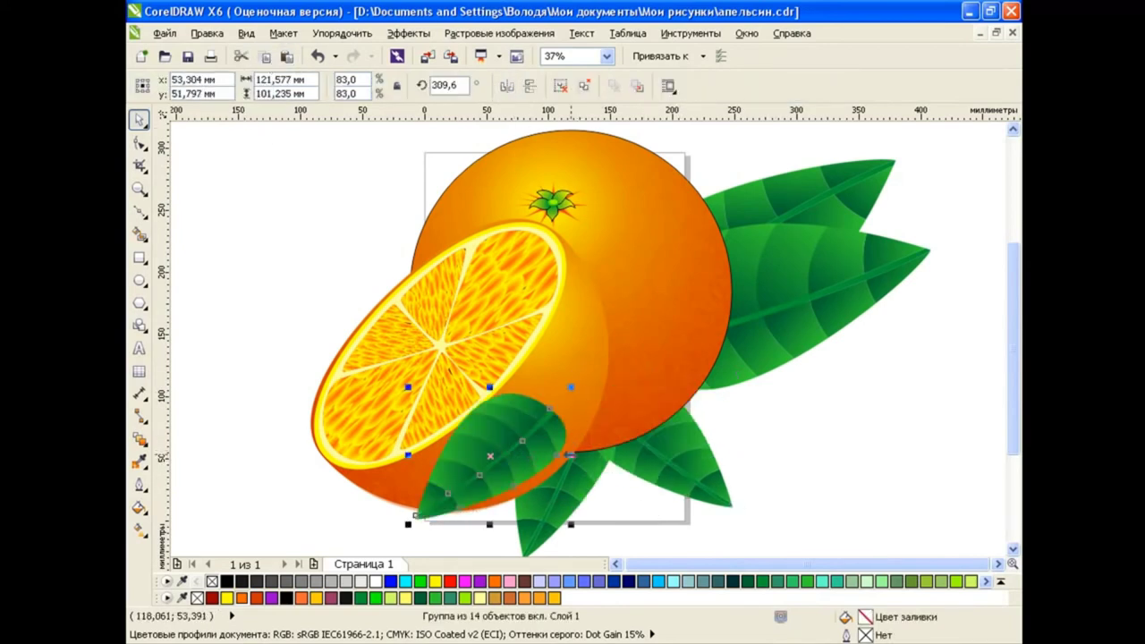
key("ctrl+Page_Down")
Step: Rotate the right-hand leaves further upward
left_click(786, 390)
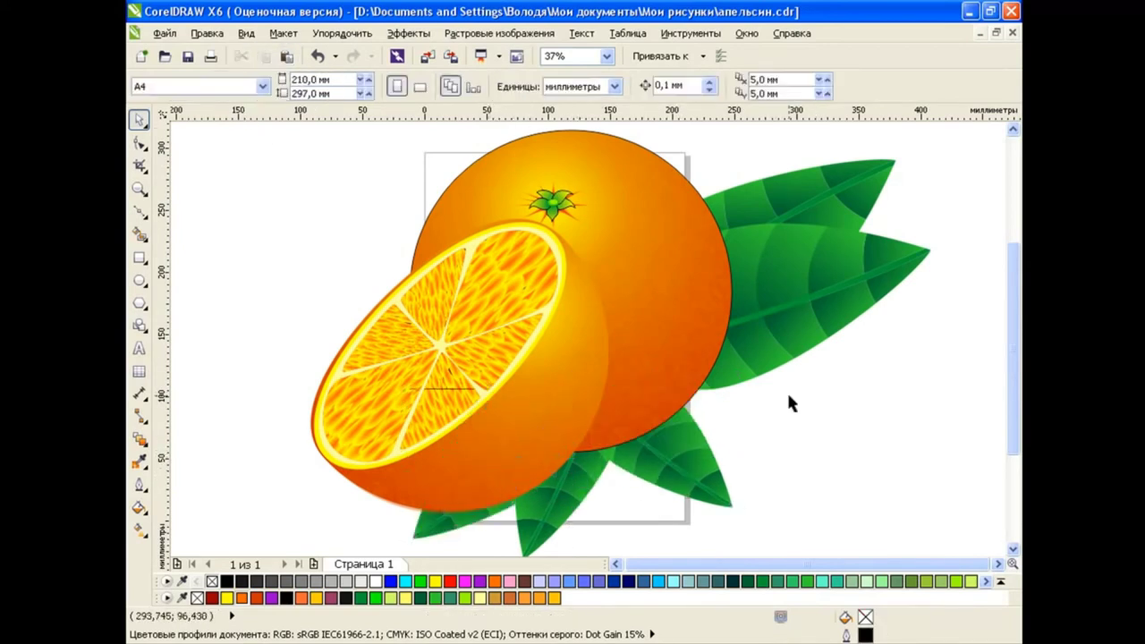
left_click(805, 349)
left_click_drag(941, 226, 939, 305)
Step: Apply the new angle to the right leaves and select both of them
left_click(793, 302)
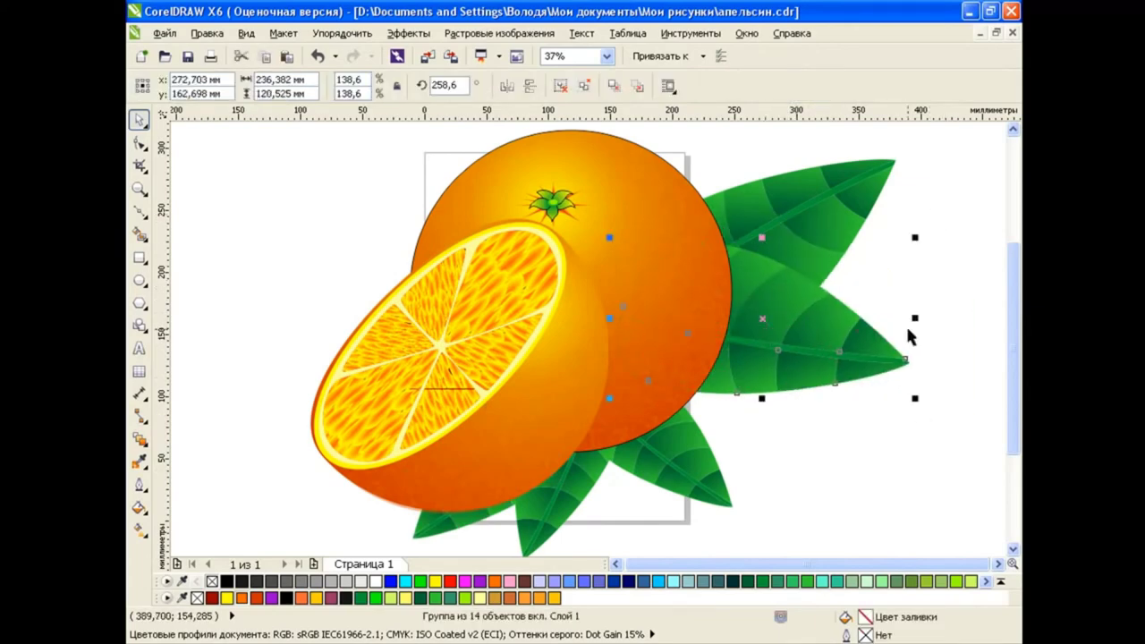
left_click(932, 324)
left_click(839, 258)
left_click(555, 183, "alt+shift")
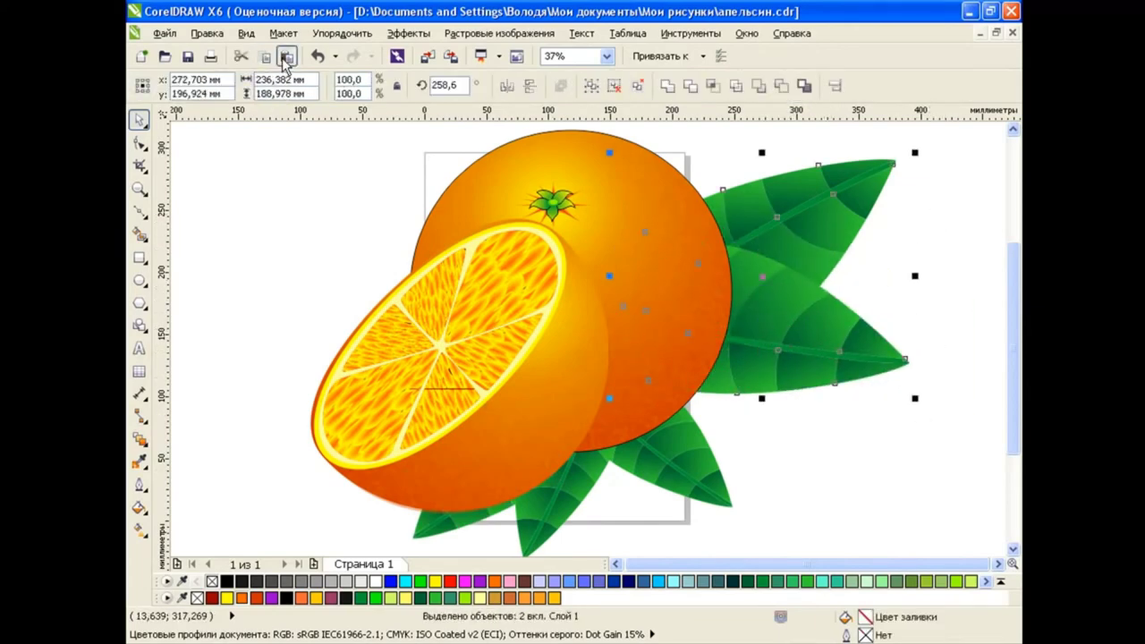
Step: Place a mirrored copy of the right leaves left of the orange, behind it, angled lower
left_click(286, 56)
left_click_drag(759, 278, 390, 257)
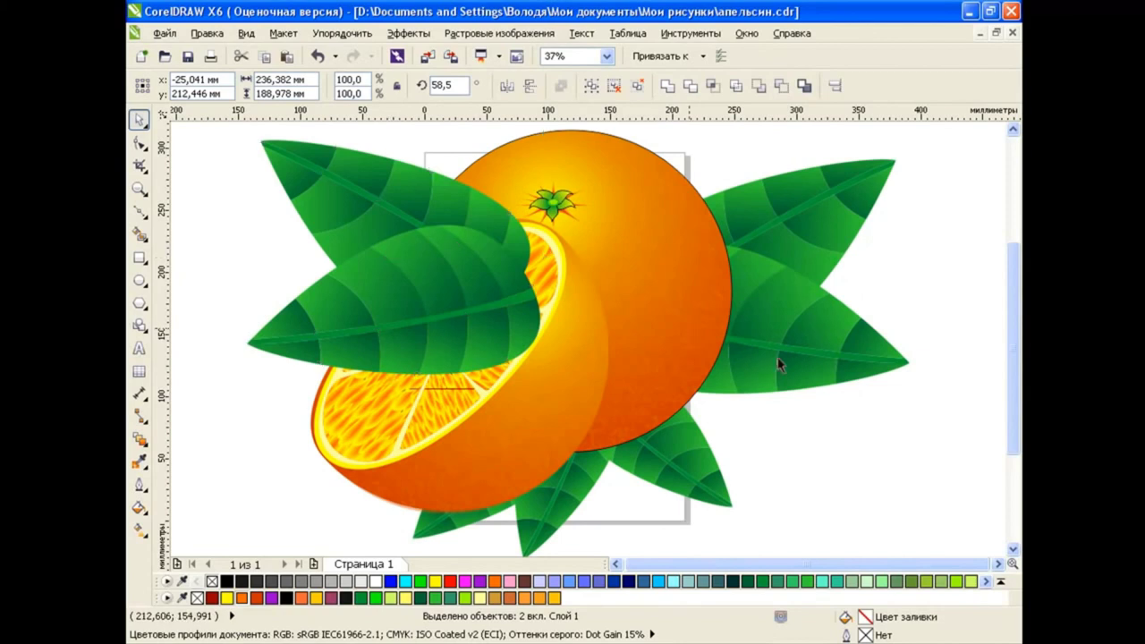
key("shift+Page_Down")
left_click(864, 413)
key("ctrl+z")
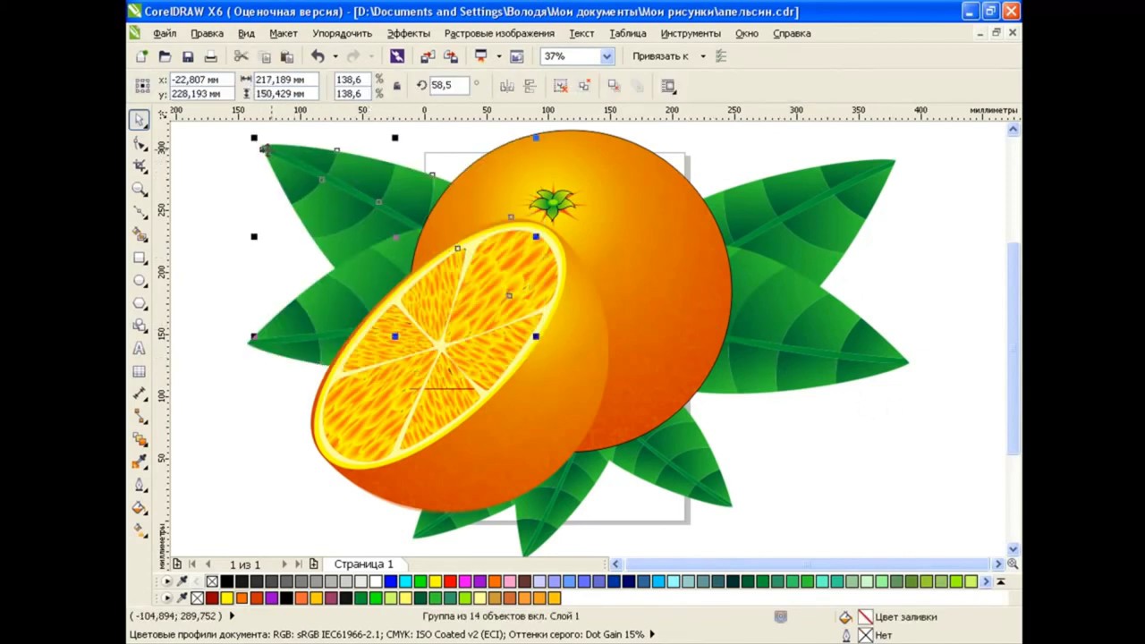
key("ctrl+z")
key("ctrl+z")
left_click(317, 56)
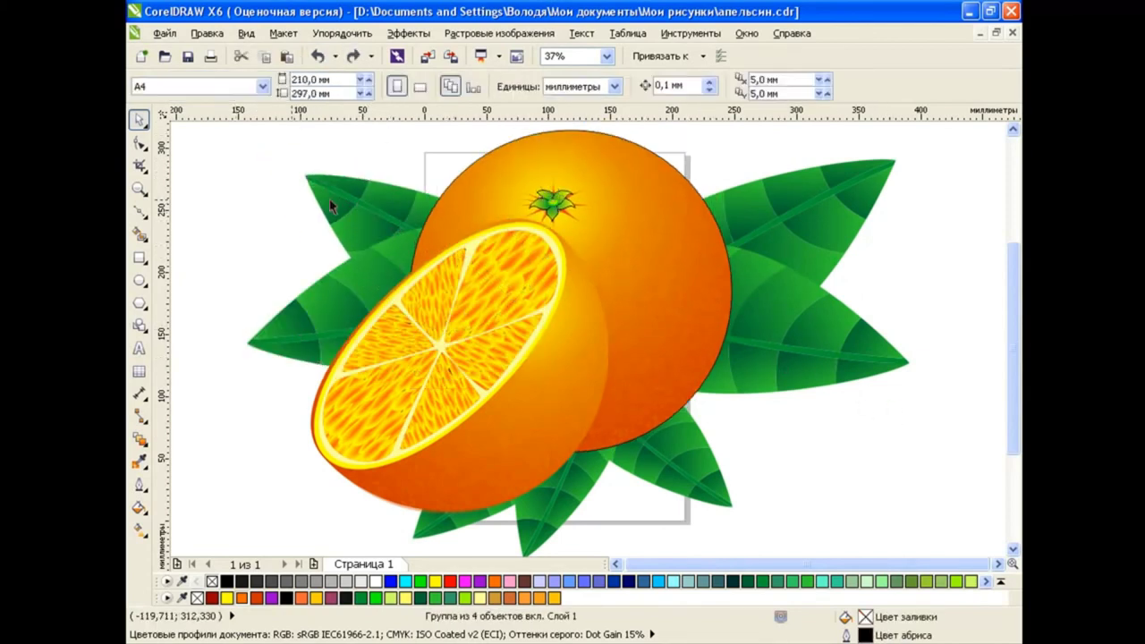
left_click_drag(418, 255, 392, 301)
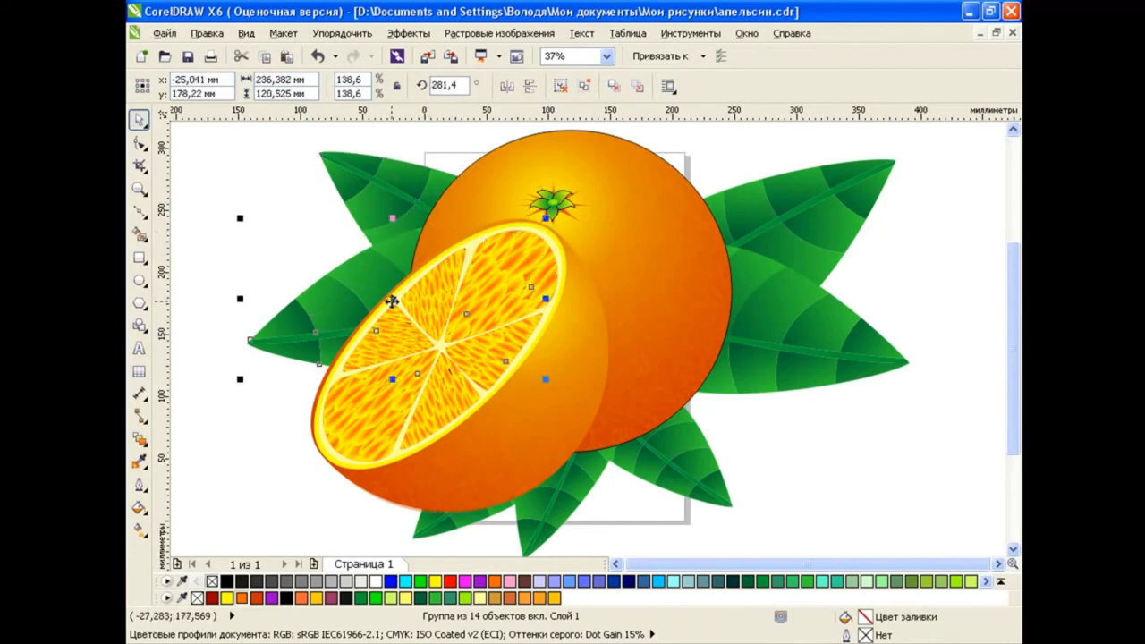
scroll(649, 299, "down", 2)
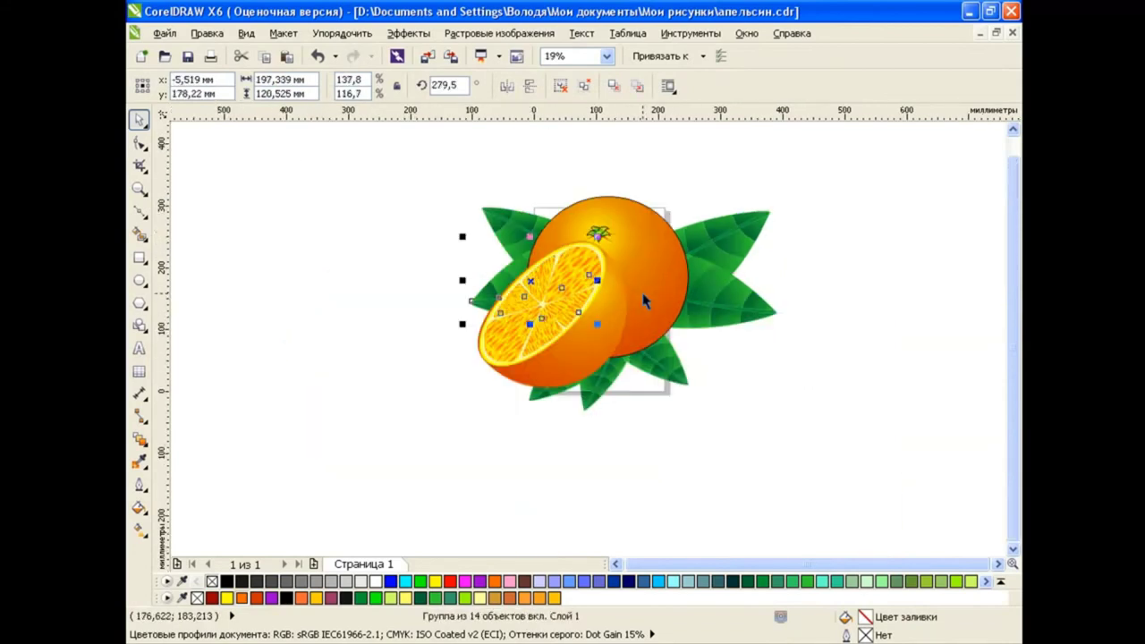
left_click(423, 204)
left_click_drag(420, 199, 839, 458)
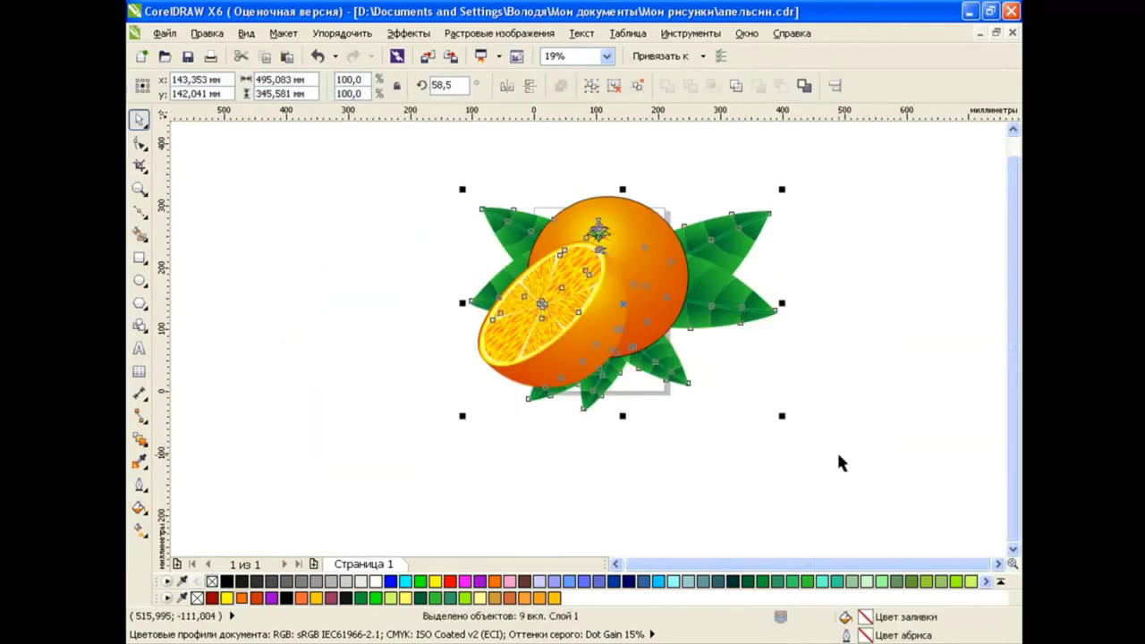
left_click(742, 396)
scroll(587, 276, "up", 2)
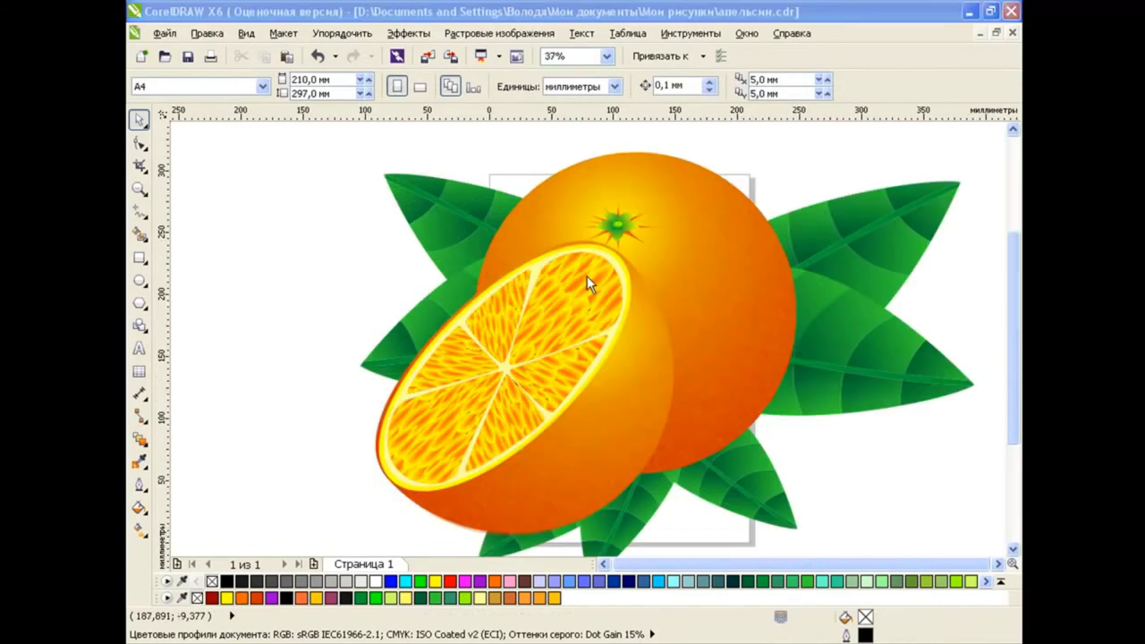
left_click(556, 372)
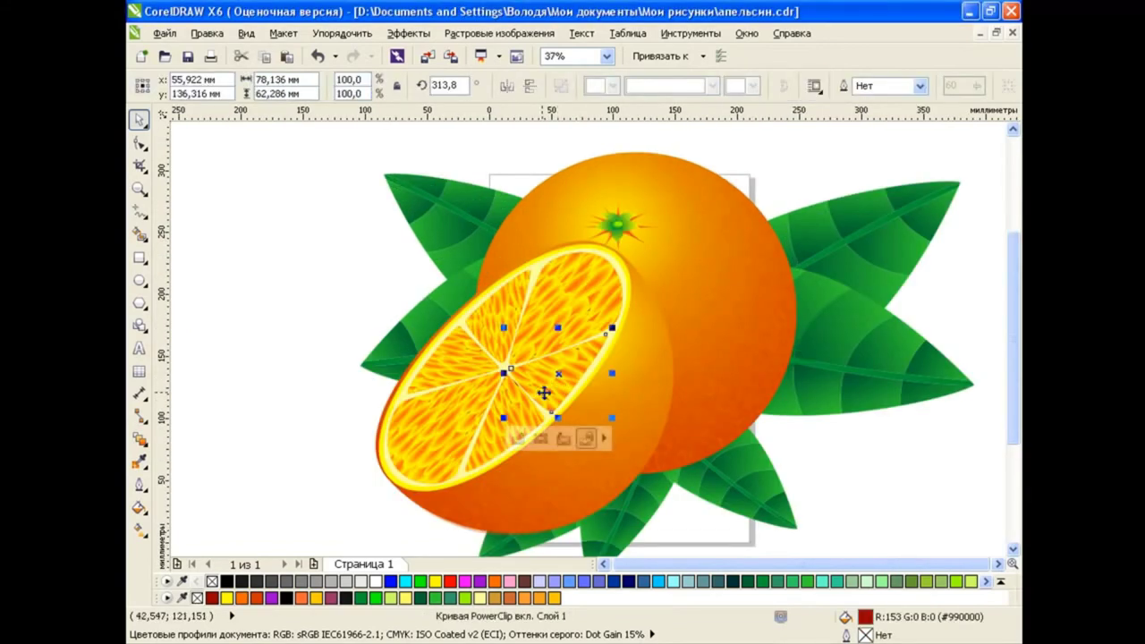
left_click(474, 416)
left_click(491, 318)
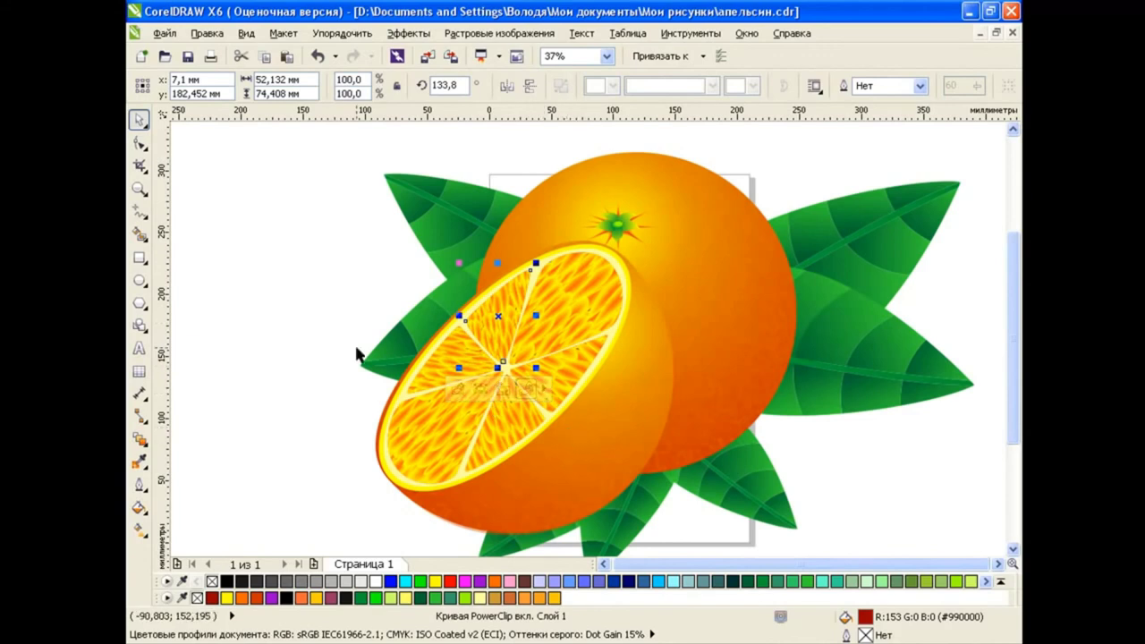
left_click(297, 329)
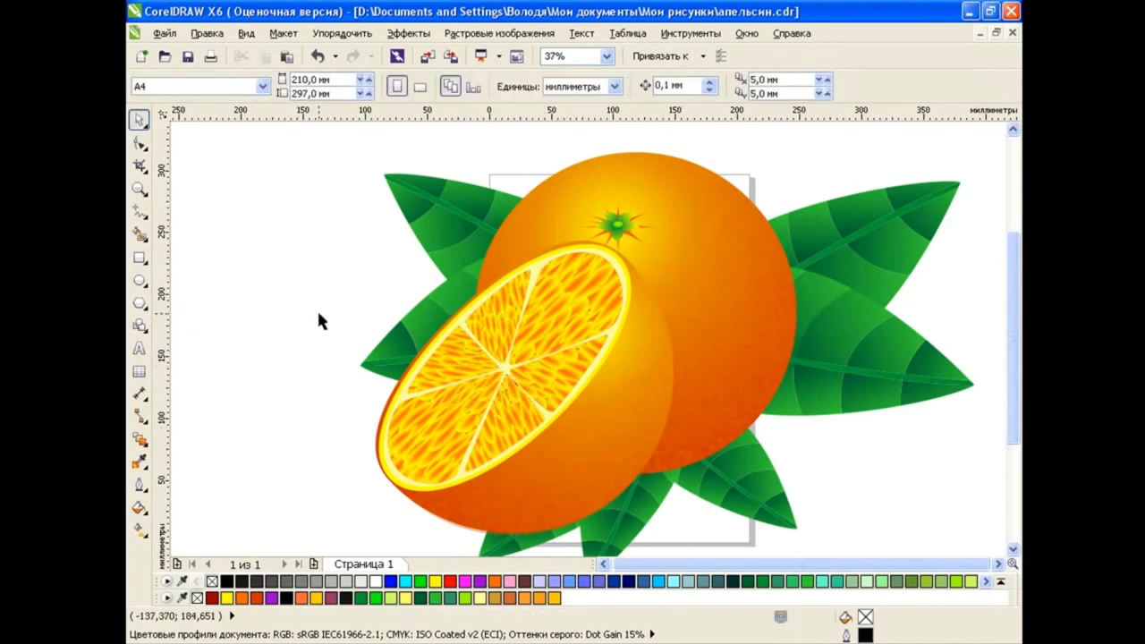